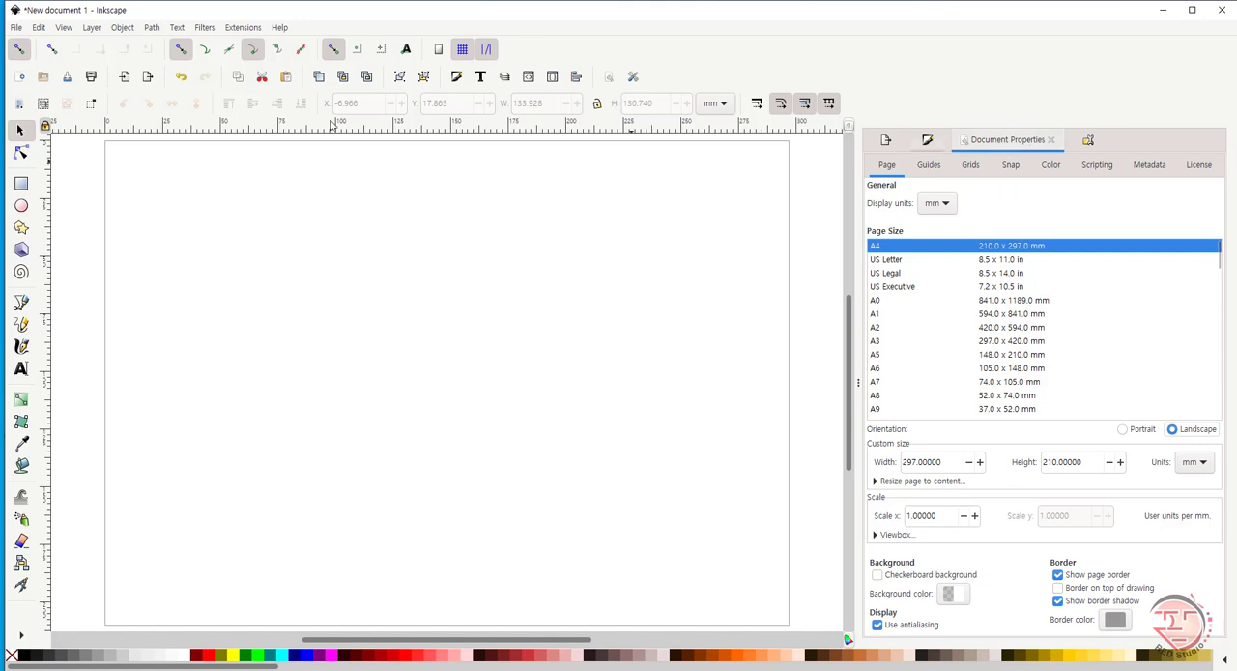
left_click(17, 28)
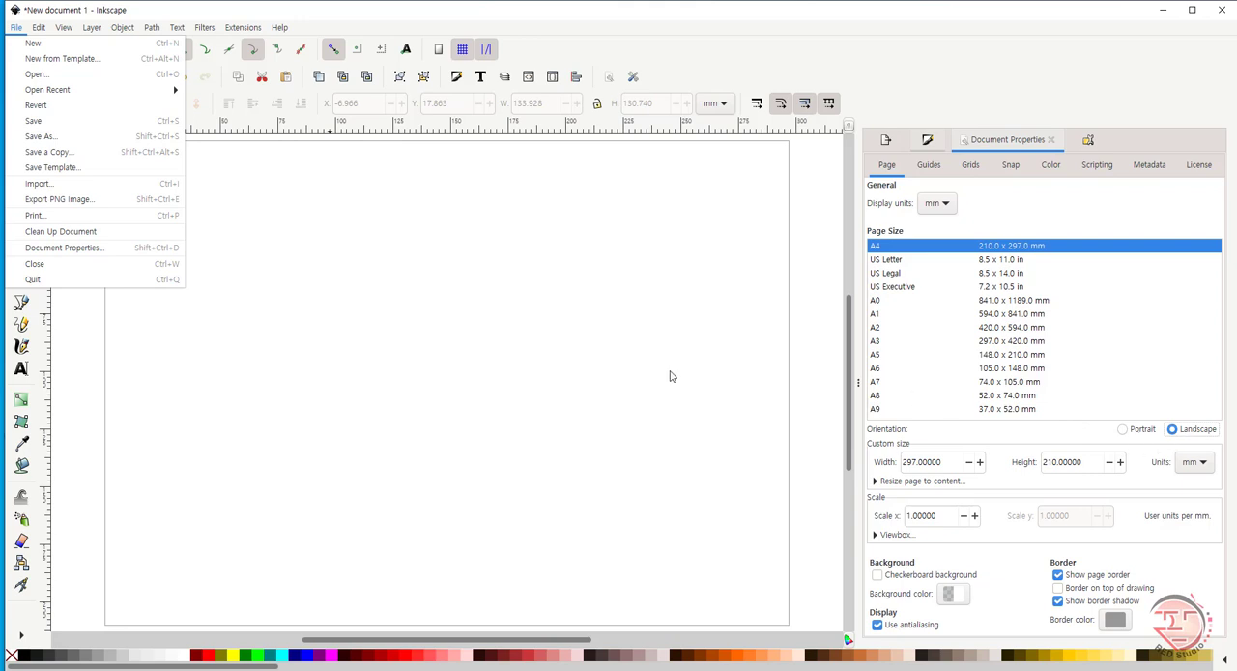
left_click(813, 285)
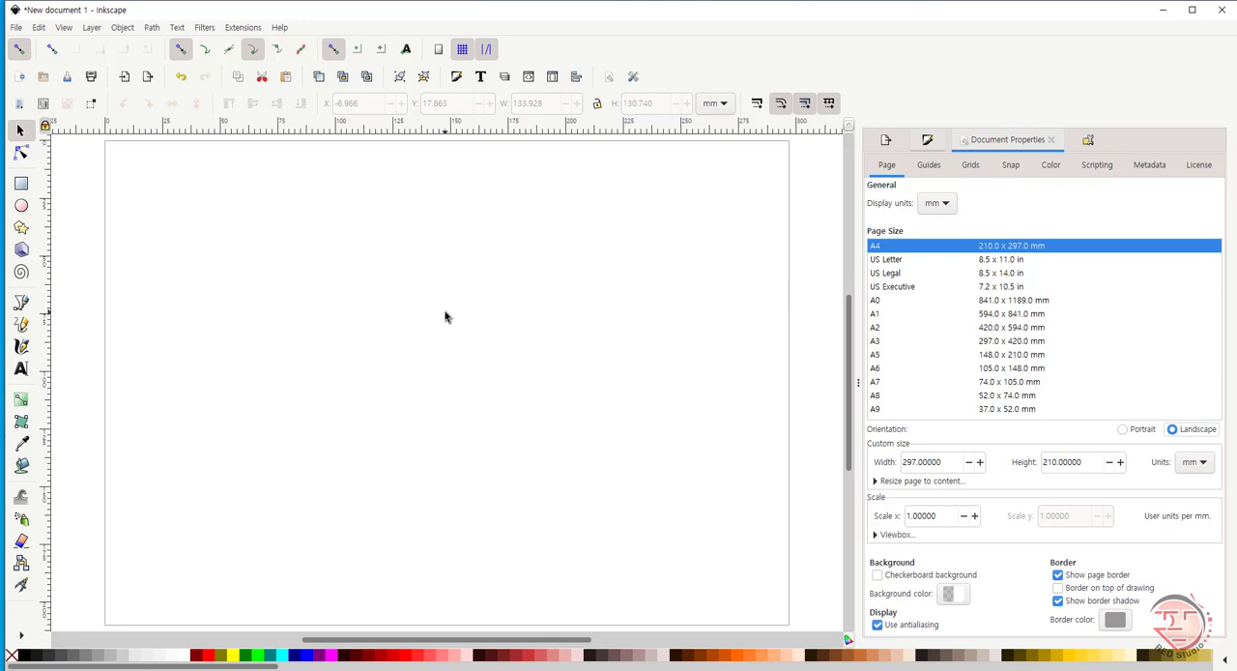
- Draw a rounded rectangle about 105 × 63 mm in the upper-left part of the page
left_click(21, 184)
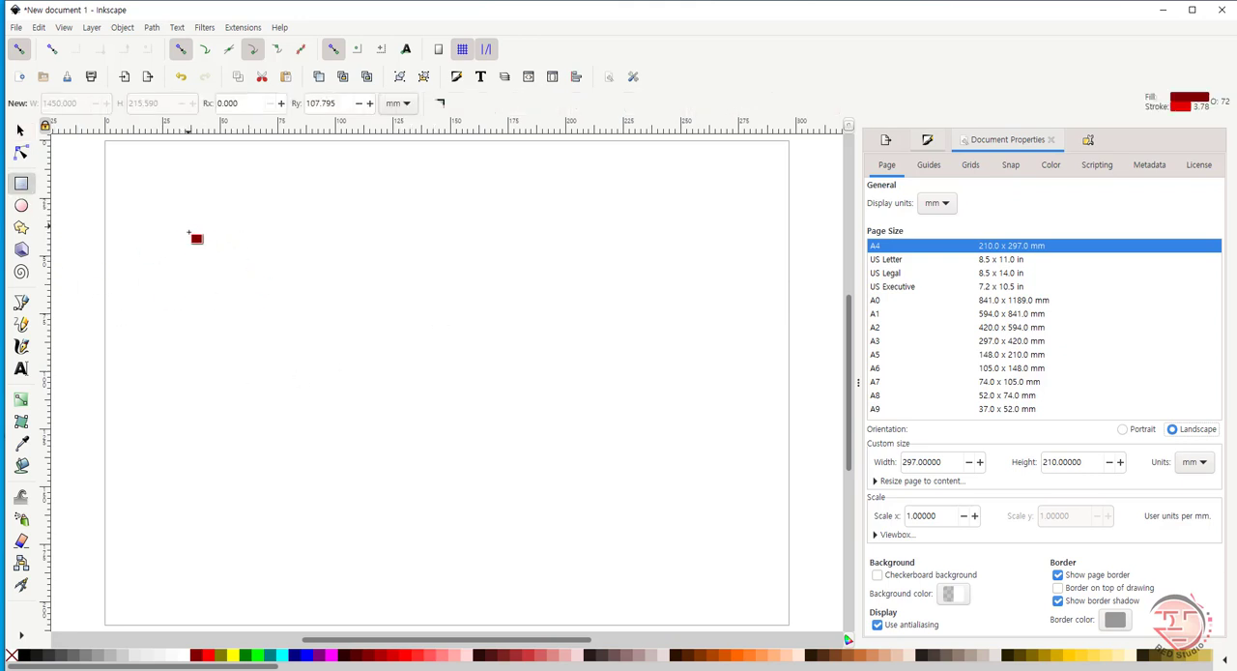
left_click_drag(193, 250, 435, 393)
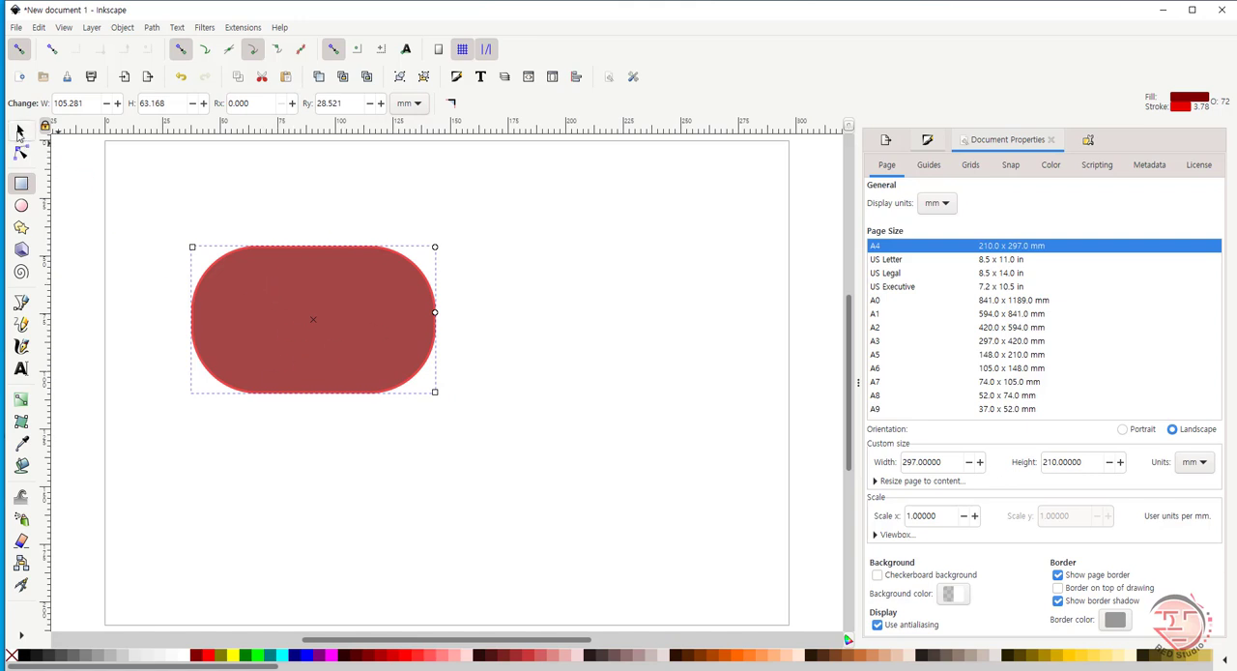
left_click(19, 132)
left_click(353, 349)
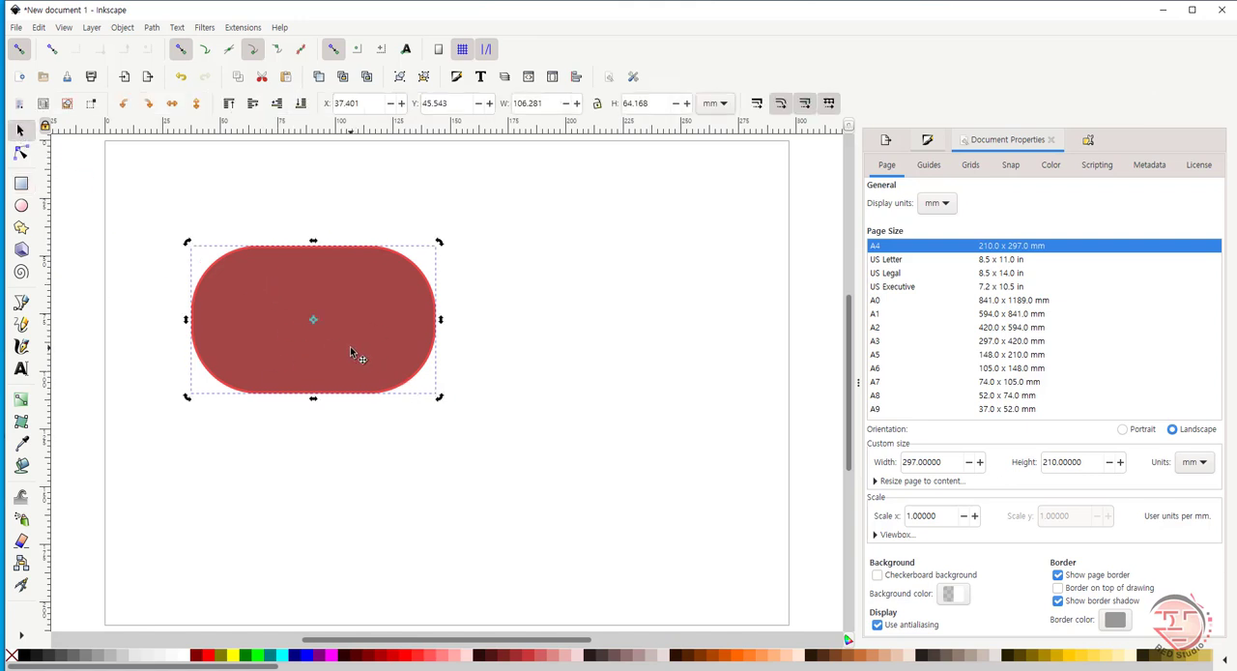
- Remove the rounding from the rectangle so that all its corners are sharp
left_click(21, 153)
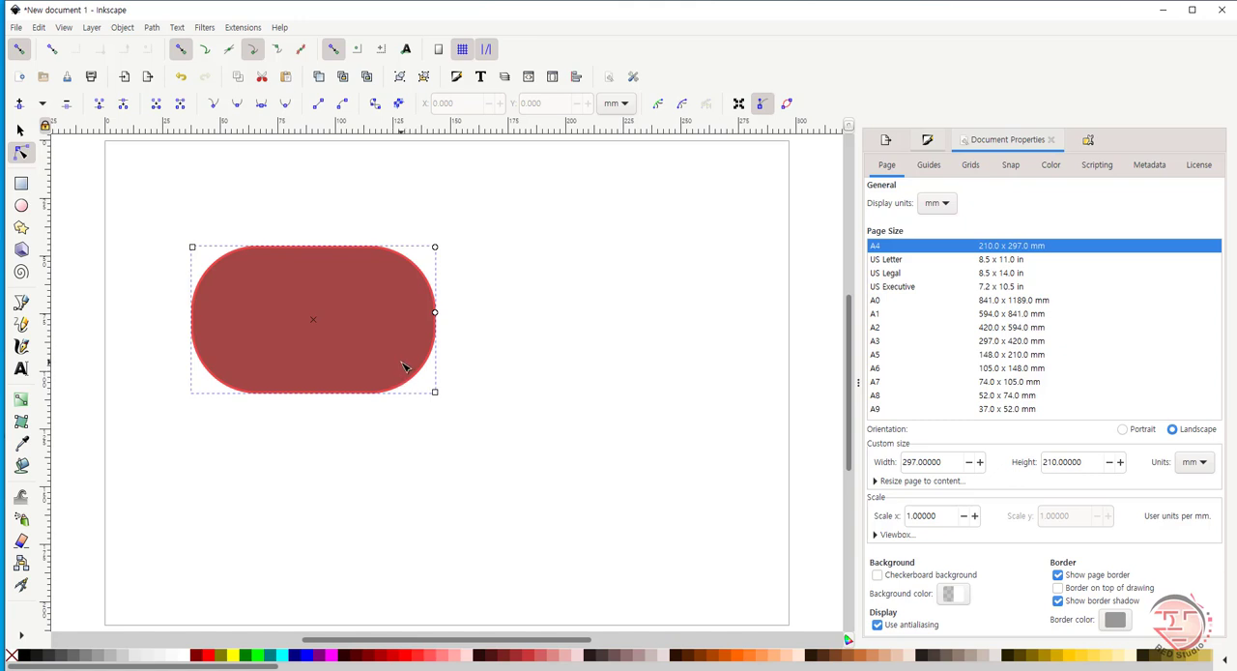
left_click(22, 184)
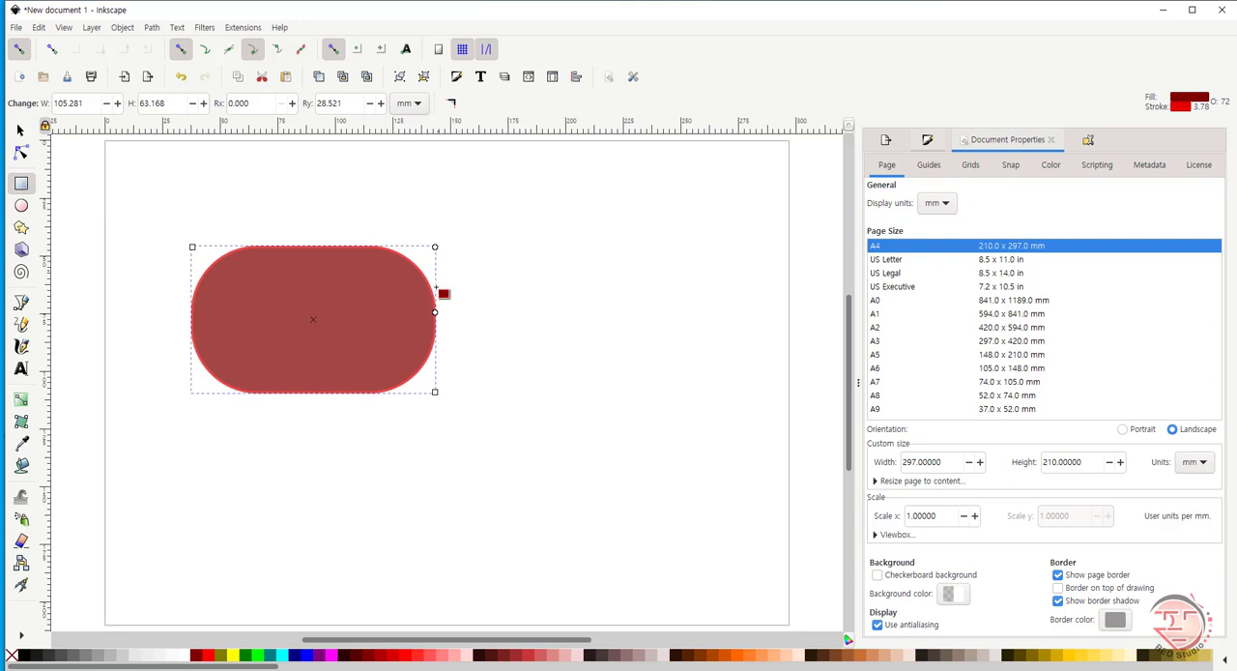
left_click(452, 104)
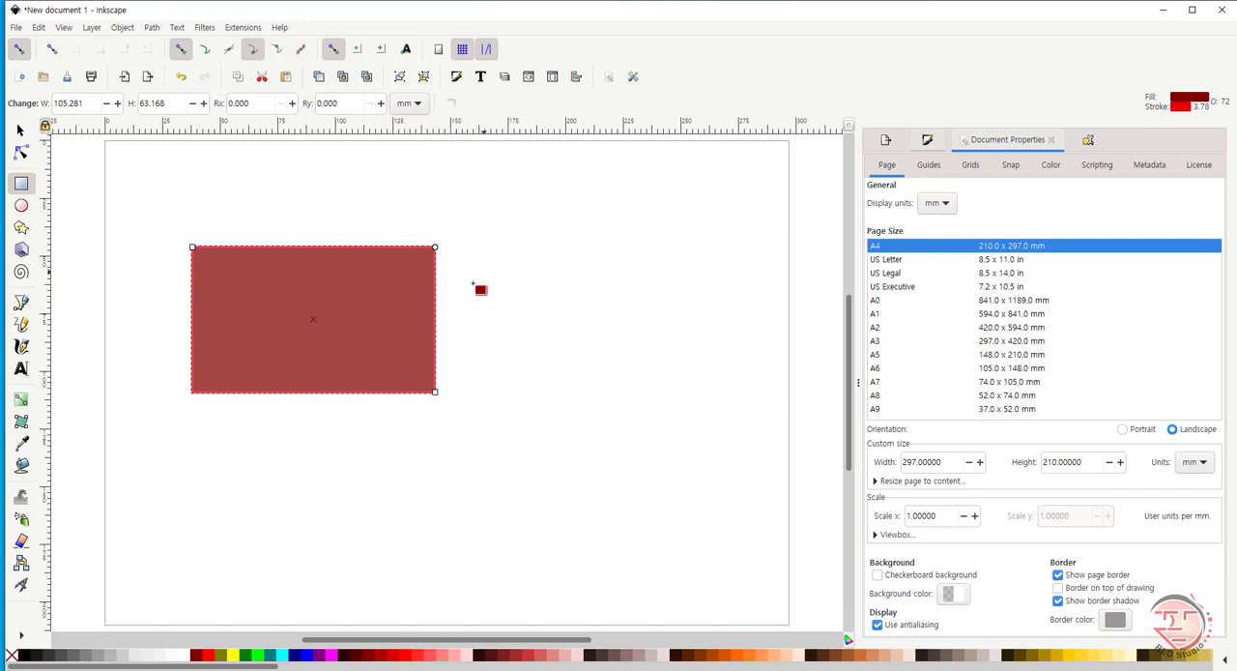
- Round the rectangle's corners to the maximum, about 31.6 mm in radius, to form a capsule shape
left_click(20, 130)
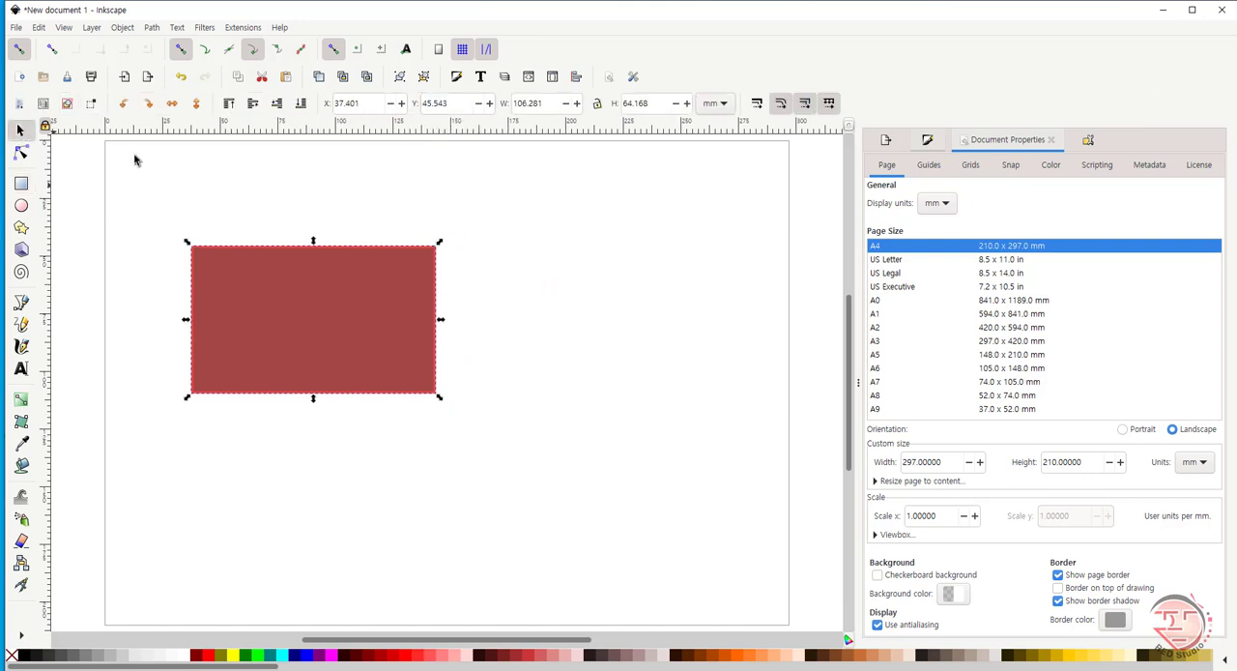
left_click(20, 182)
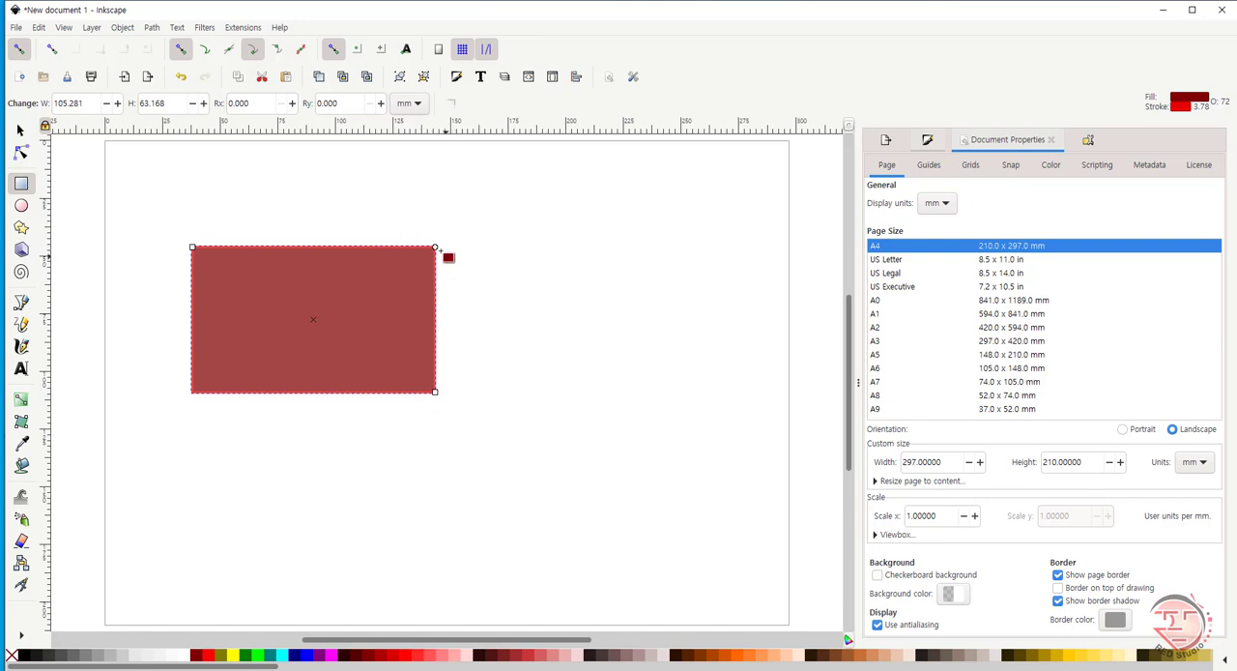
left_click_drag(435, 248, 434, 331)
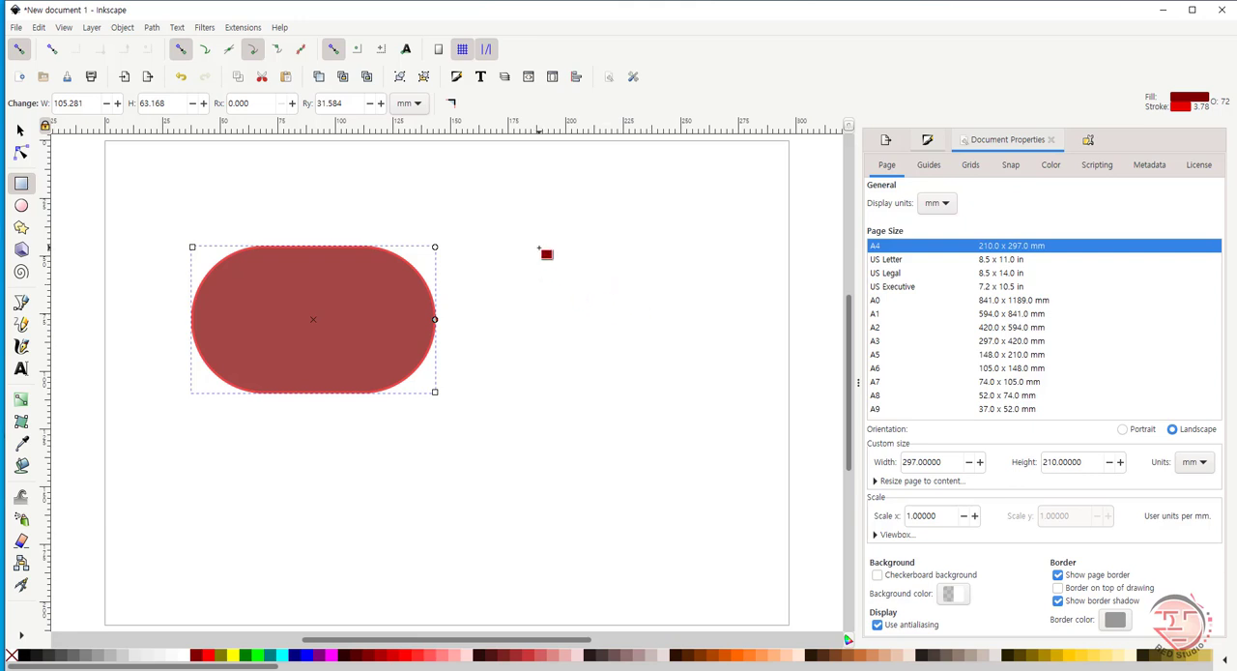
- Draw a square of about 46 mm beside the capsule shape and make its corners sharp
left_click_drag(540, 249, 648, 369)
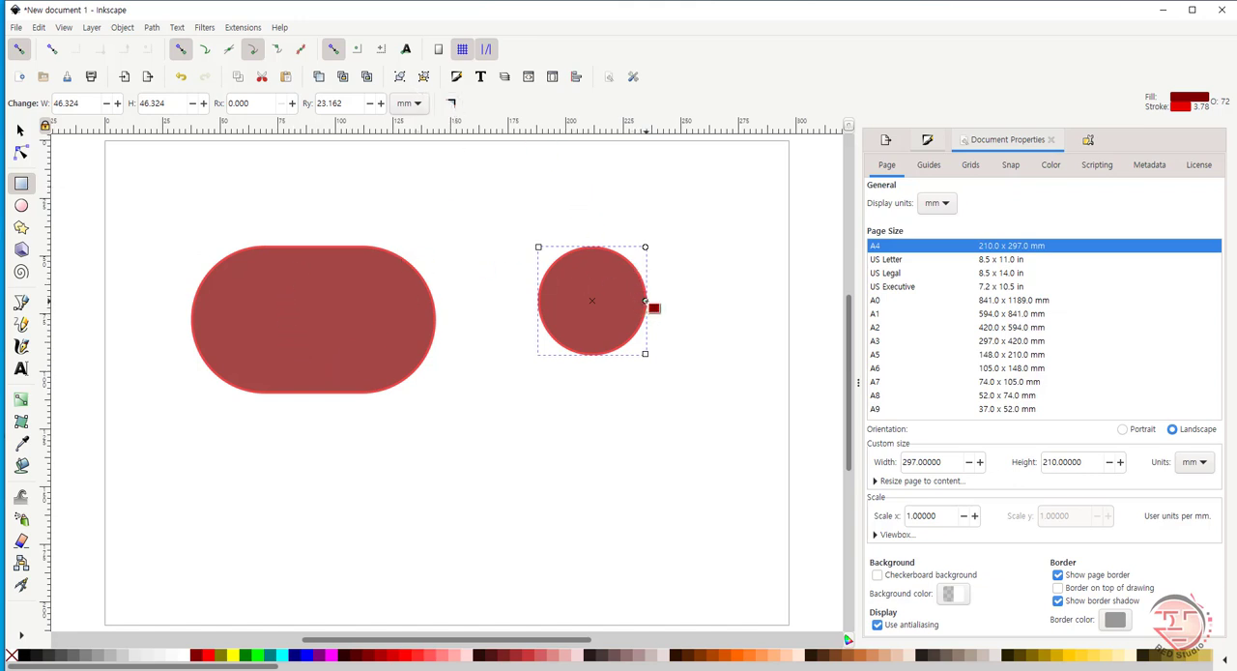
left_click_drag(645, 301, 651, 236)
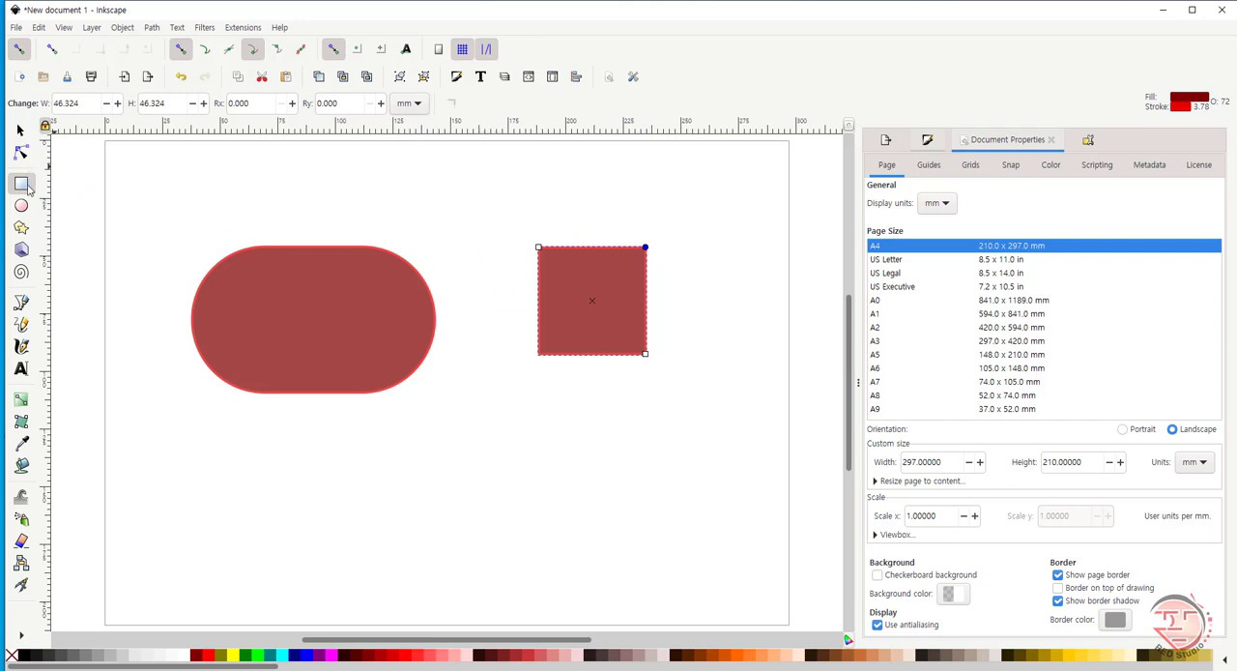
left_click(19, 129)
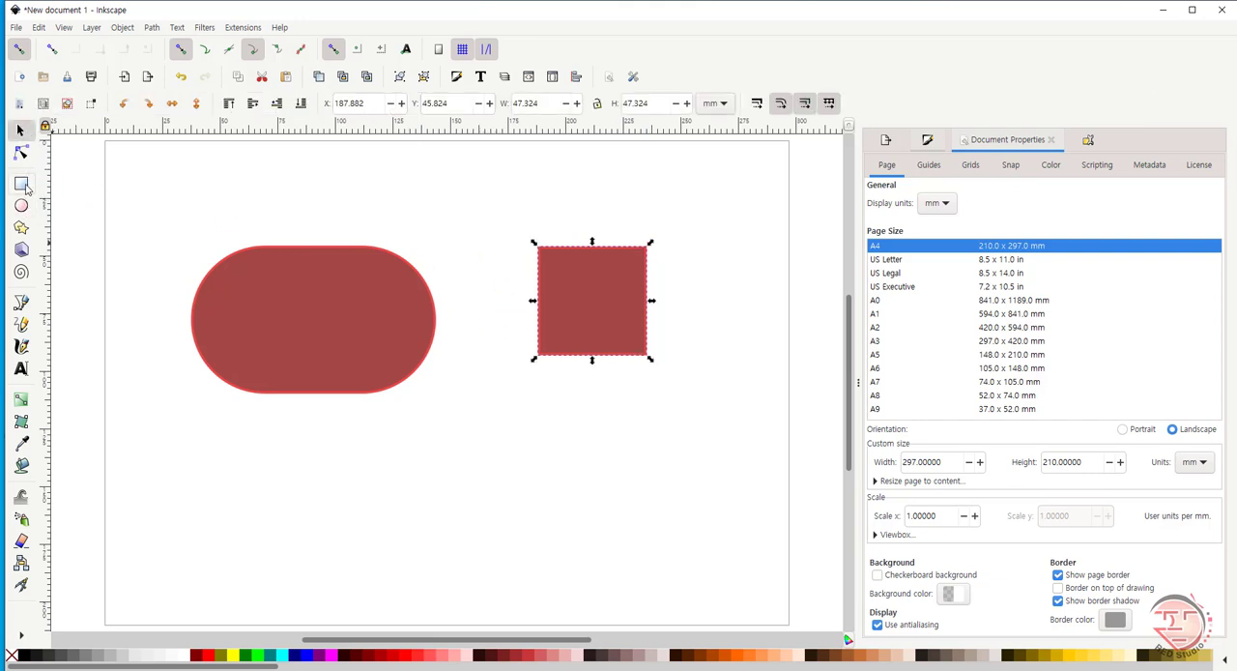
- Draw a square of about 58 mm in the lower part of the page and round its corners fully into a circle
left_click(23, 185)
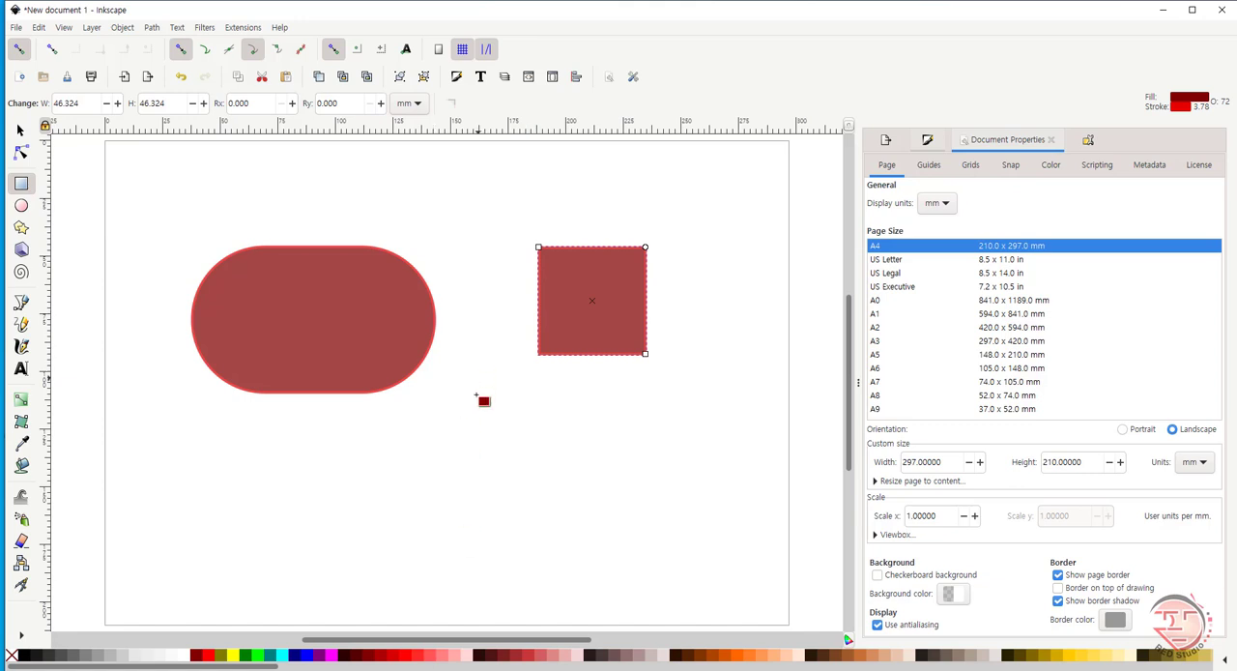
left_click_drag(458, 428, 618, 557)
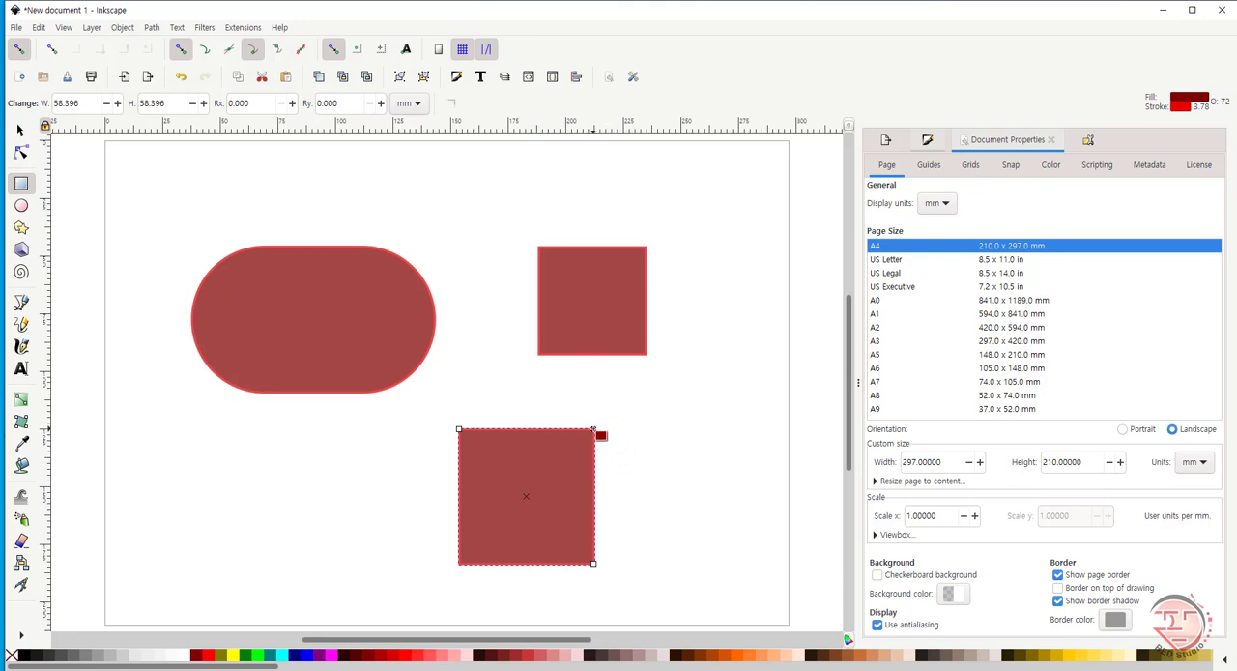
left_click_drag(593, 429, 594, 510)
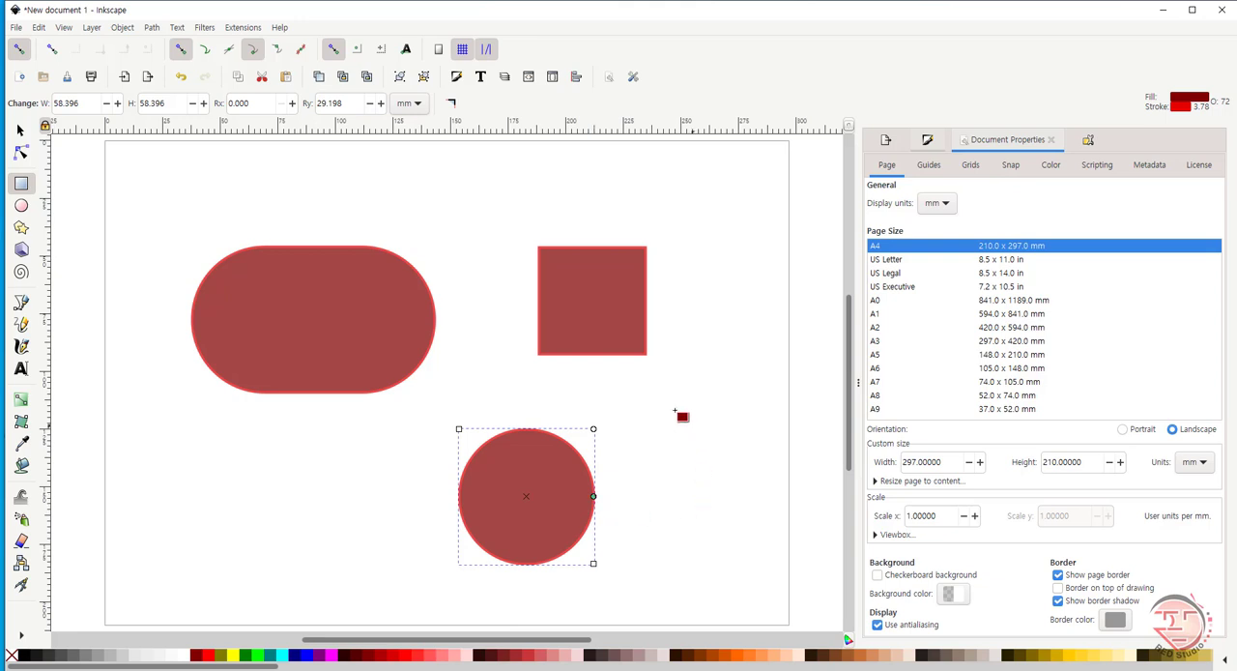
left_click(20, 131)
left_click(348, 558)
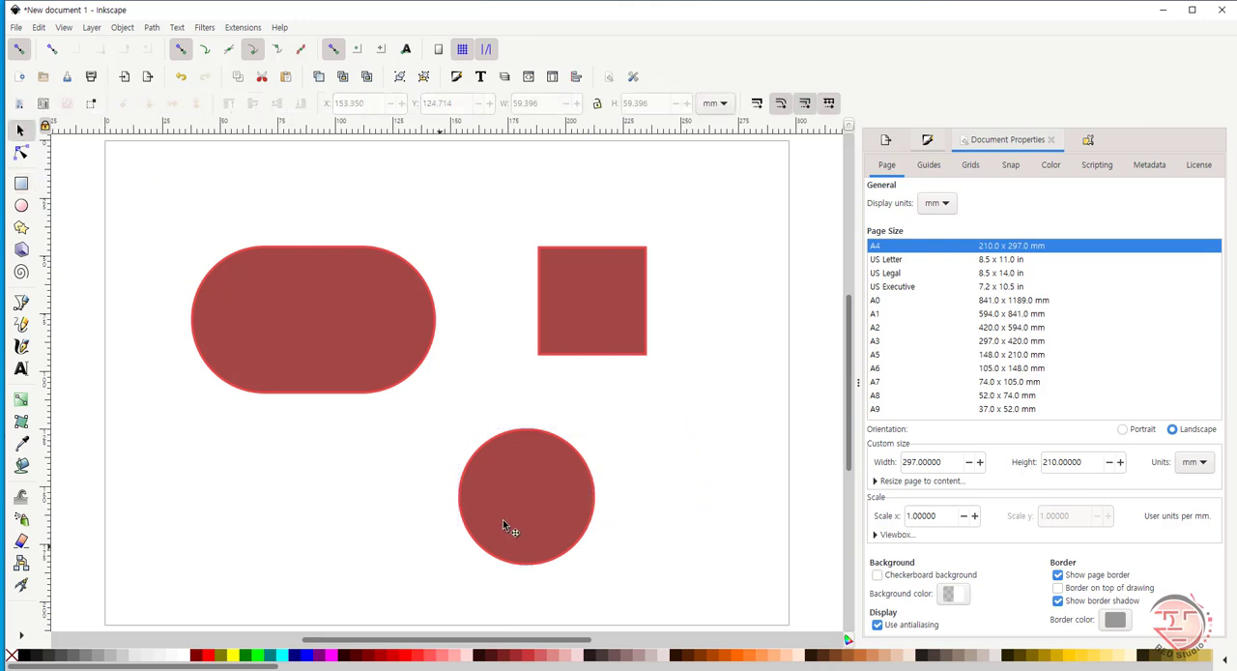
- Rotate the circle slightly around its centre and turn the square clockwise into a diamond
left_click(512, 522)
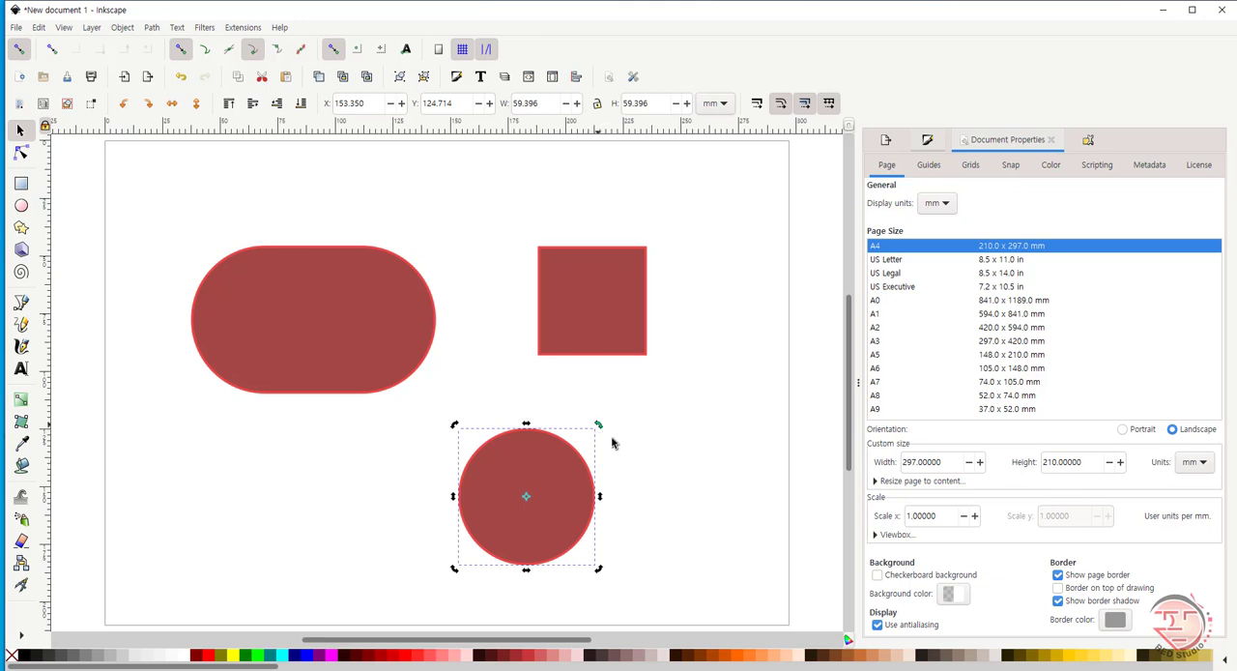
mouse_move(611, 443)
left_mouse_down()
mouse_move(622, 511)
mouse_move(637, 519)
left_mouse_up()
mouse_move(598, 427)
left_mouse_down()
mouse_move(631, 497)
mouse_move(623, 526)
mouse_move(599, 427)
left_mouse_up()
left_click(588, 319)
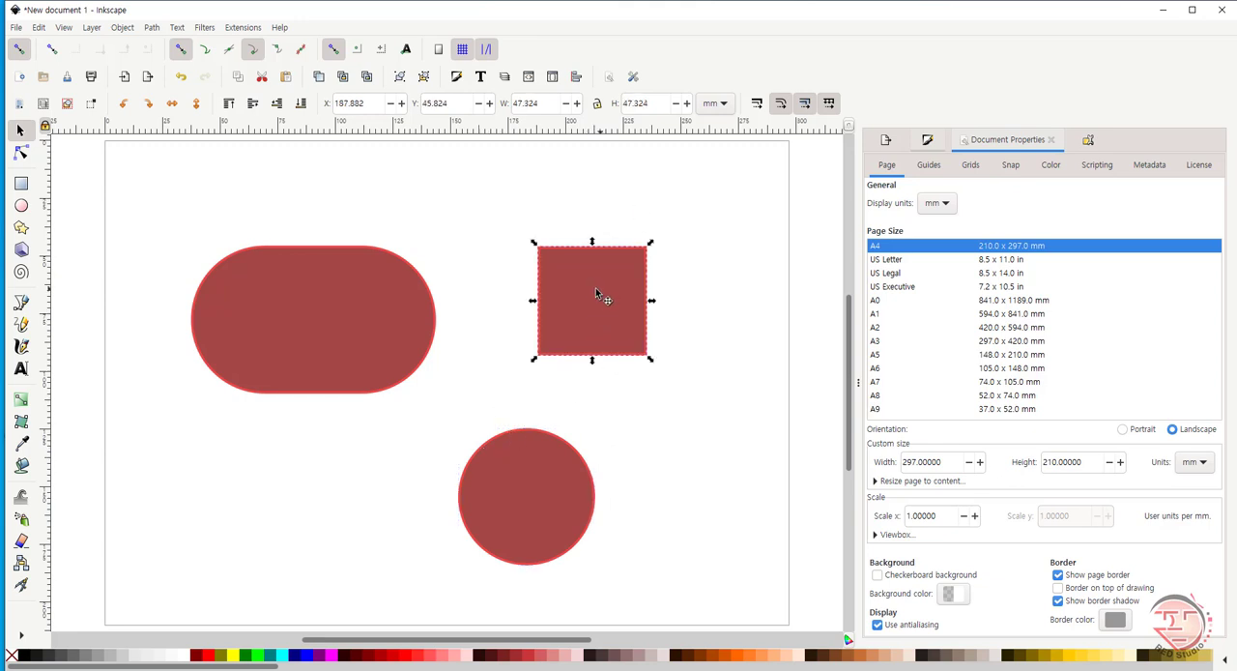
left_click_drag(652, 245, 667, 306)
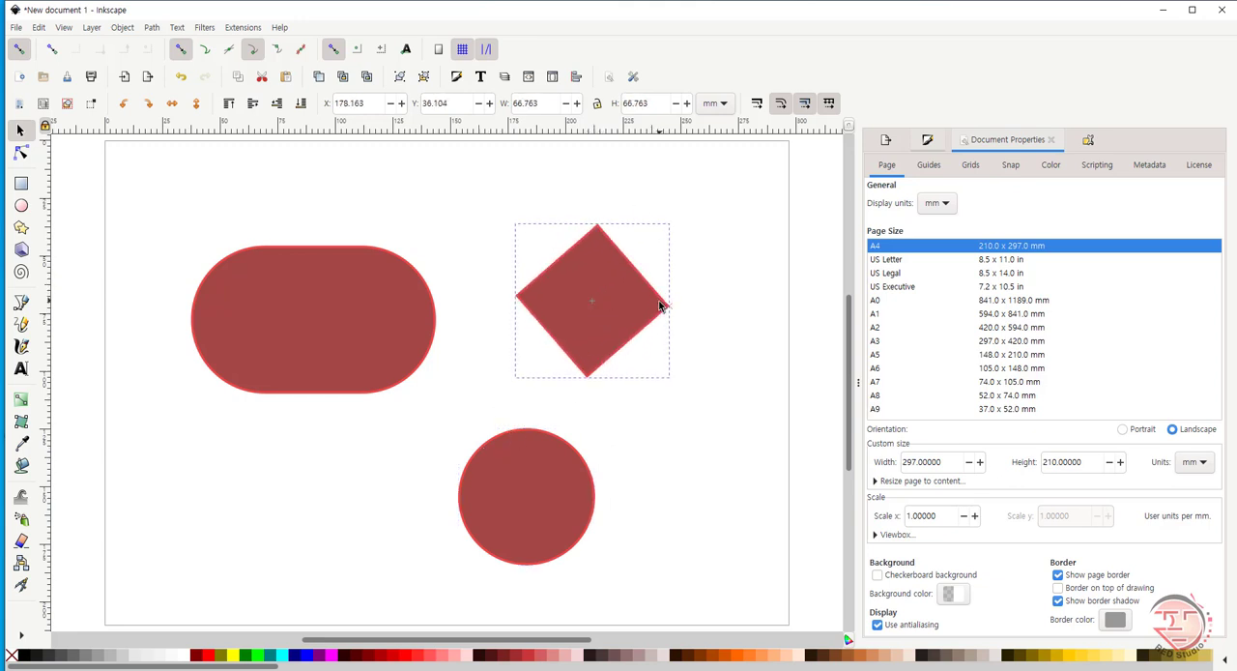
- Move the circle's rotation centre to its right edge and swing the circle counterclockwise about a quarter turn around it
left_click(516, 495)
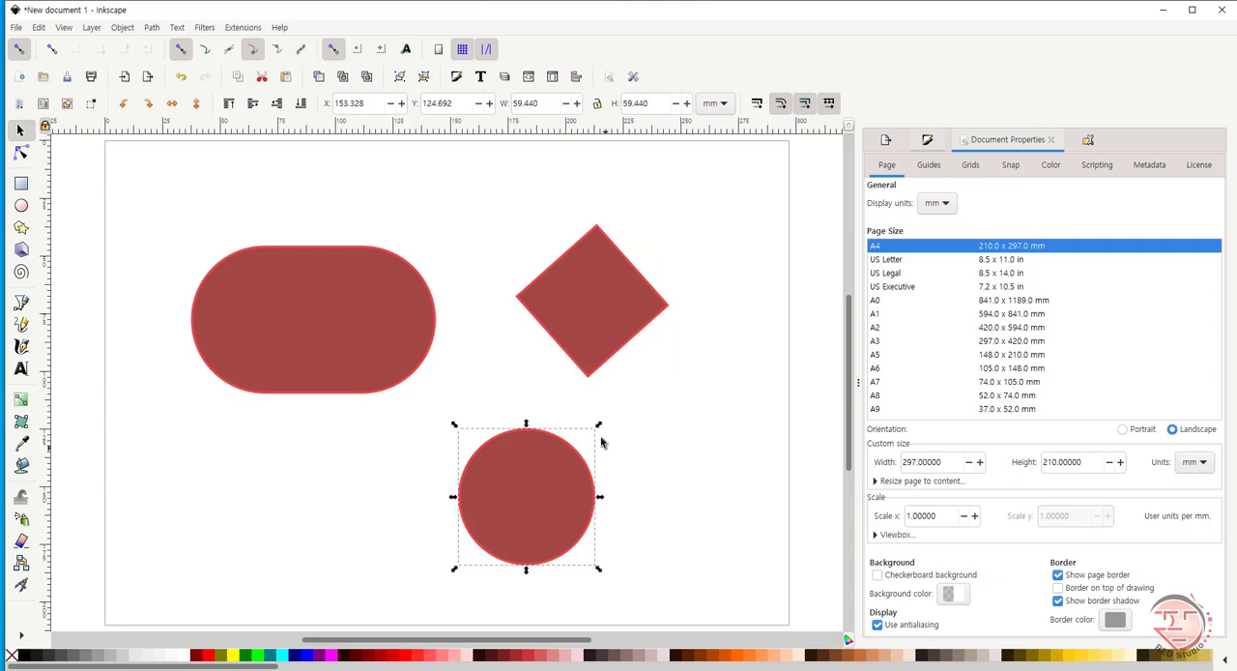
left_click(566, 468)
left_click_drag(599, 426, 618, 460)
mouse_move(600, 531)
left_mouse_down()
mouse_move(551, 508)
mouse_move(594, 501)
left_mouse_up()
left_click_drag(600, 425, 88, 319)
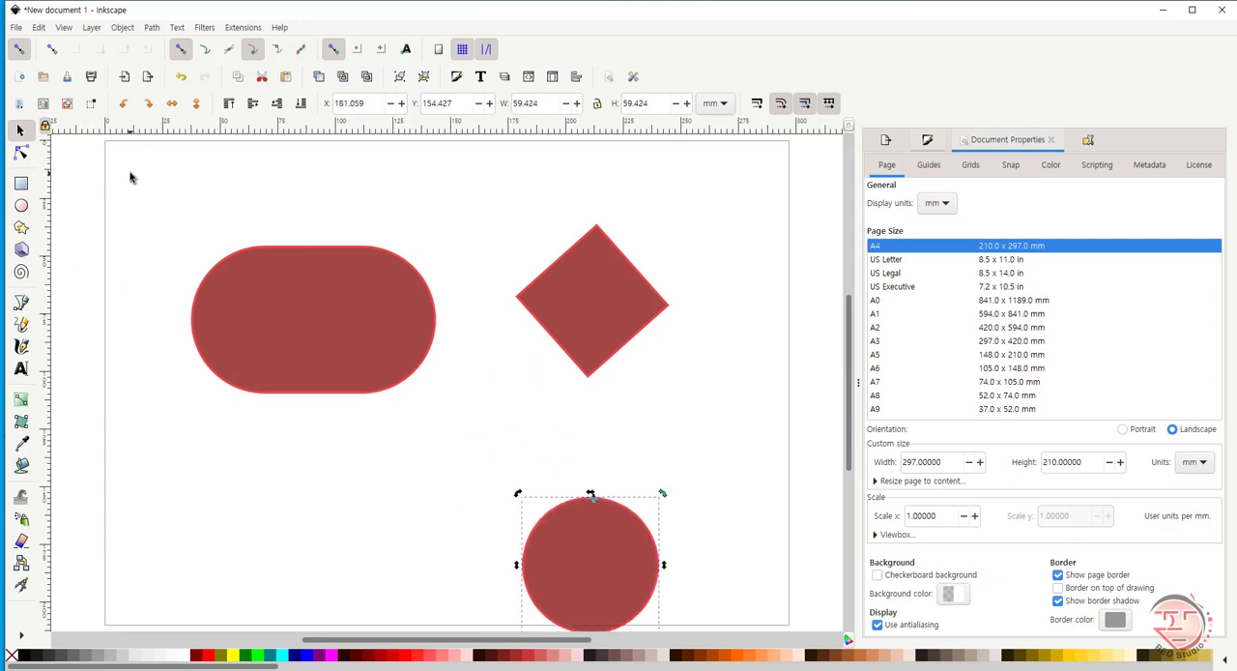
- Delete all shapes from the page and set the Rectangle tool to draw sharp corners
key("ctrl+a")
key("Delete")
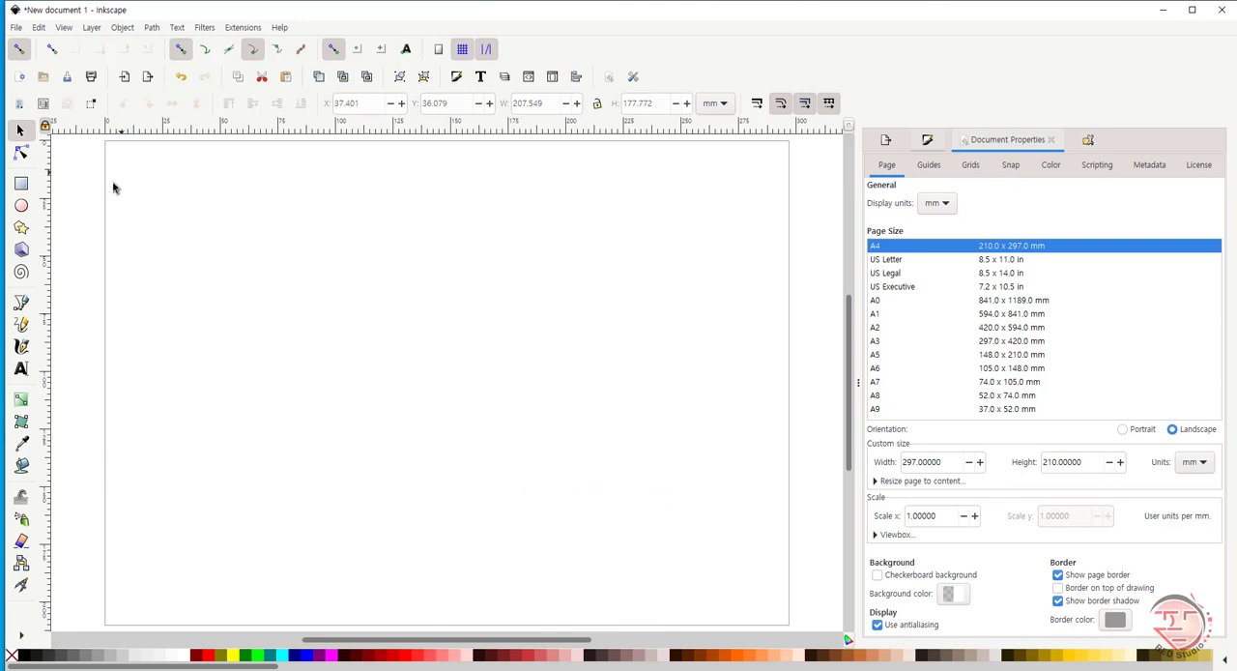
left_click(22, 184)
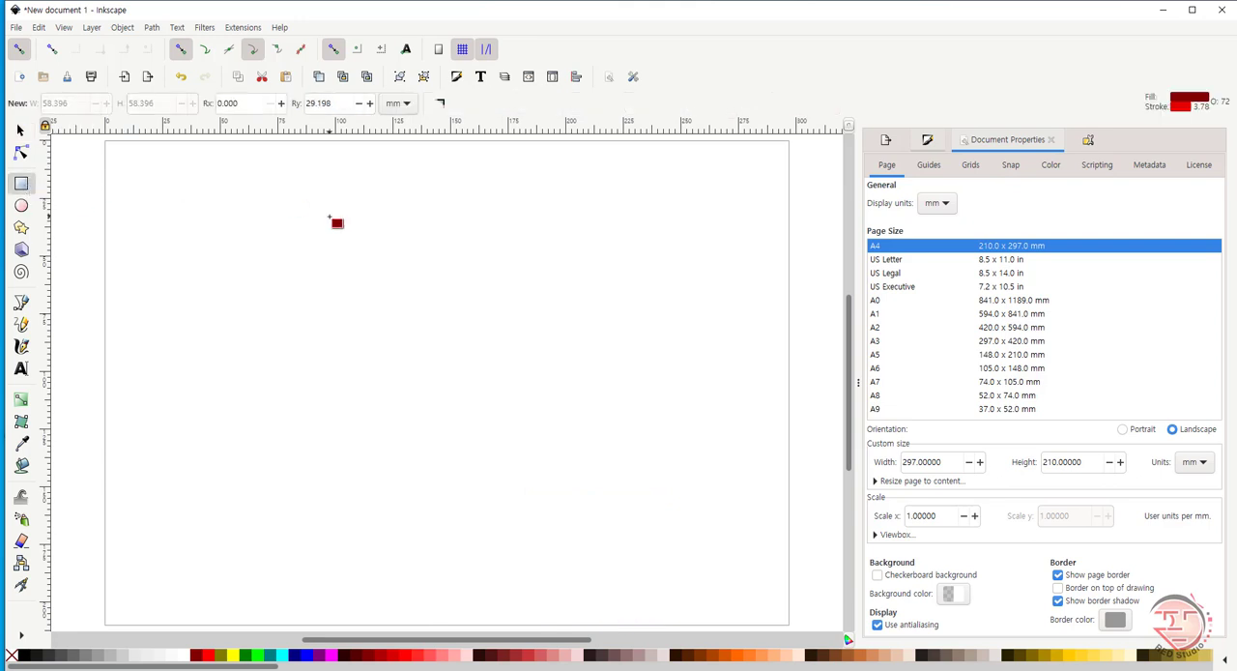
left_click(441, 104)
- Draw three rectangles outward from their centres, about 17 × 18 mm, 75 × 70 mm and 87 × 48 mm, across the upper page
left_click_drag(141, 174, 163, 196)
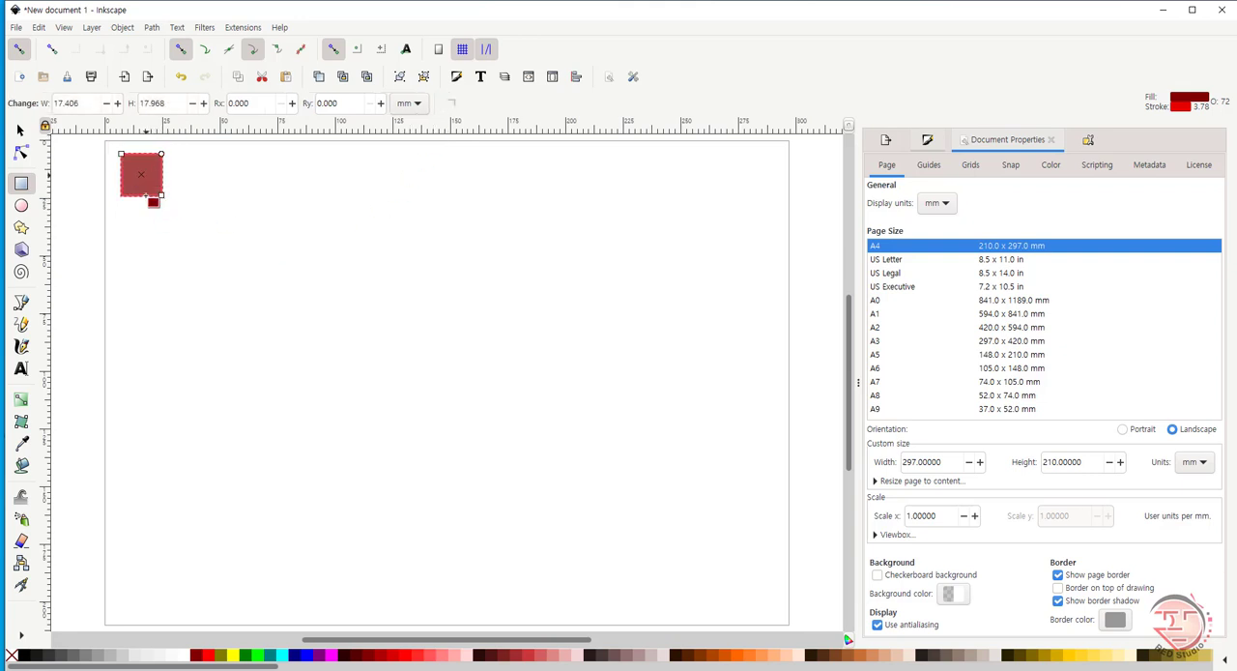
mouse_move(297, 292)
left_mouse_down()
mouse_move(387, 371)
mouse_move(372, 333)
left_mouse_up()
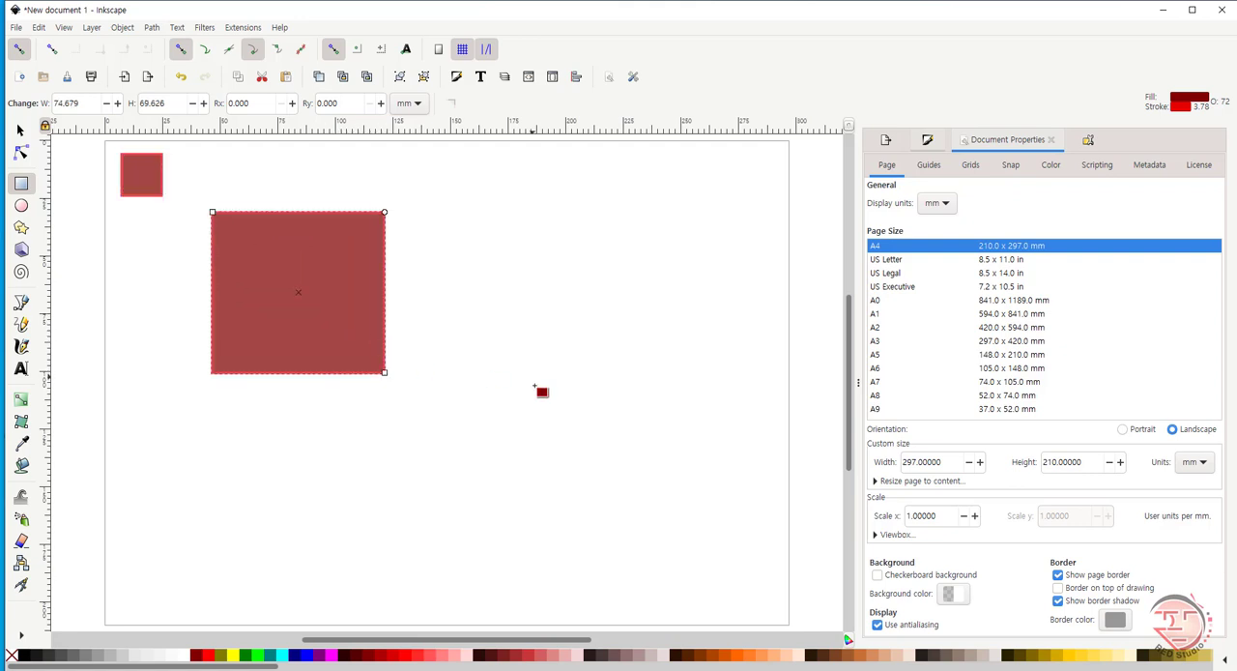
left_click_drag(537, 266, 638, 322)
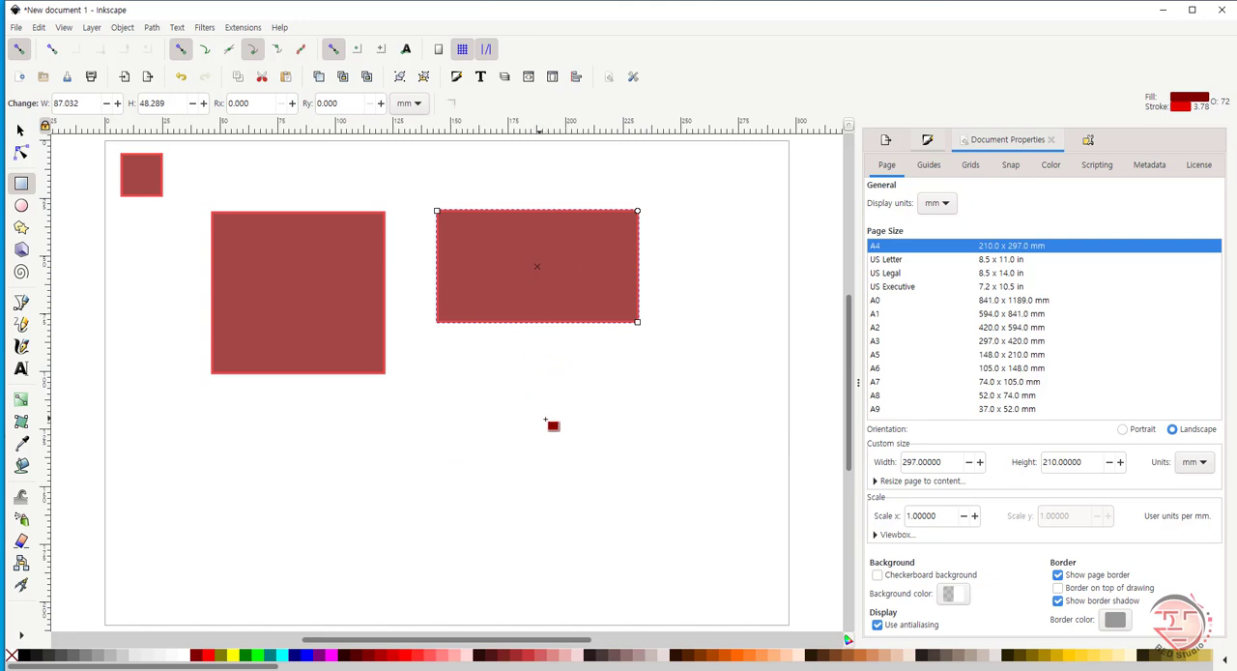
- Draw a square of about 55 mm from its corner at the lower right and a rectangle about 132 × 43 mm from its centre at the lower left
left_click_drag(545, 424, 680, 543)
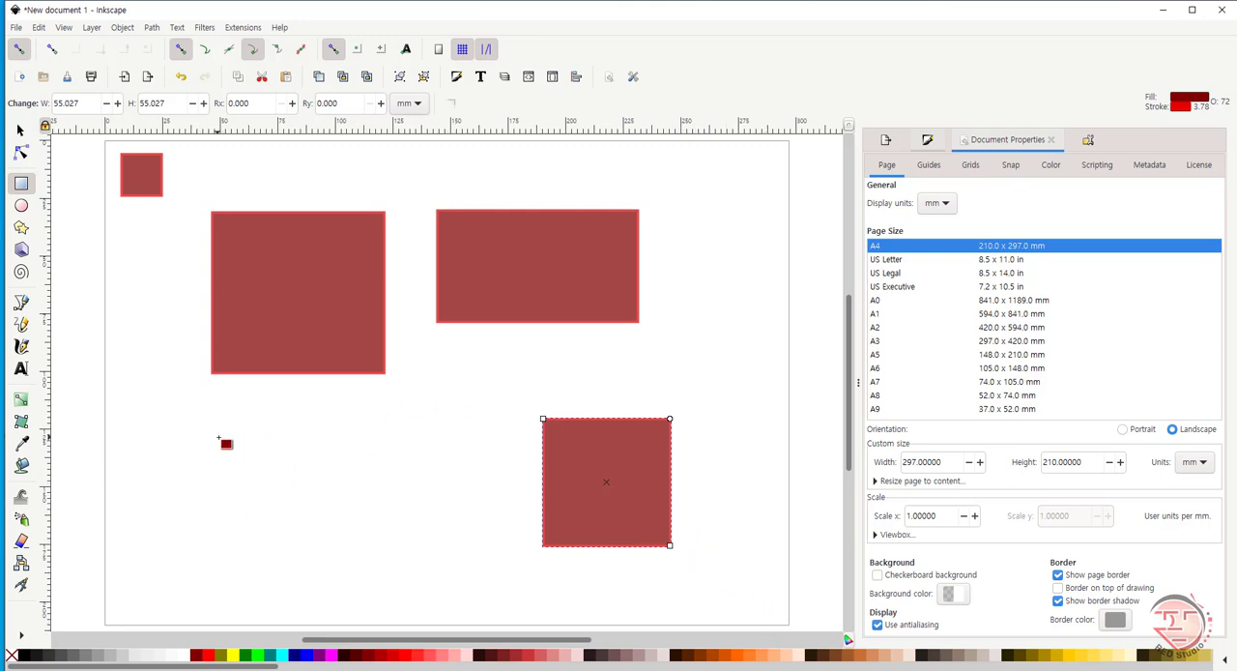
mouse_move(218, 437)
left_mouse_down()
mouse_move(481, 467)
mouse_move(270, 453)
mouse_move(237, 560)
mouse_move(236, 450)
mouse_move(258, 474)
mouse_move(255, 503)
mouse_move(270, 466)
mouse_move(370, 475)
mouse_move(369, 486)
left_mouse_up()
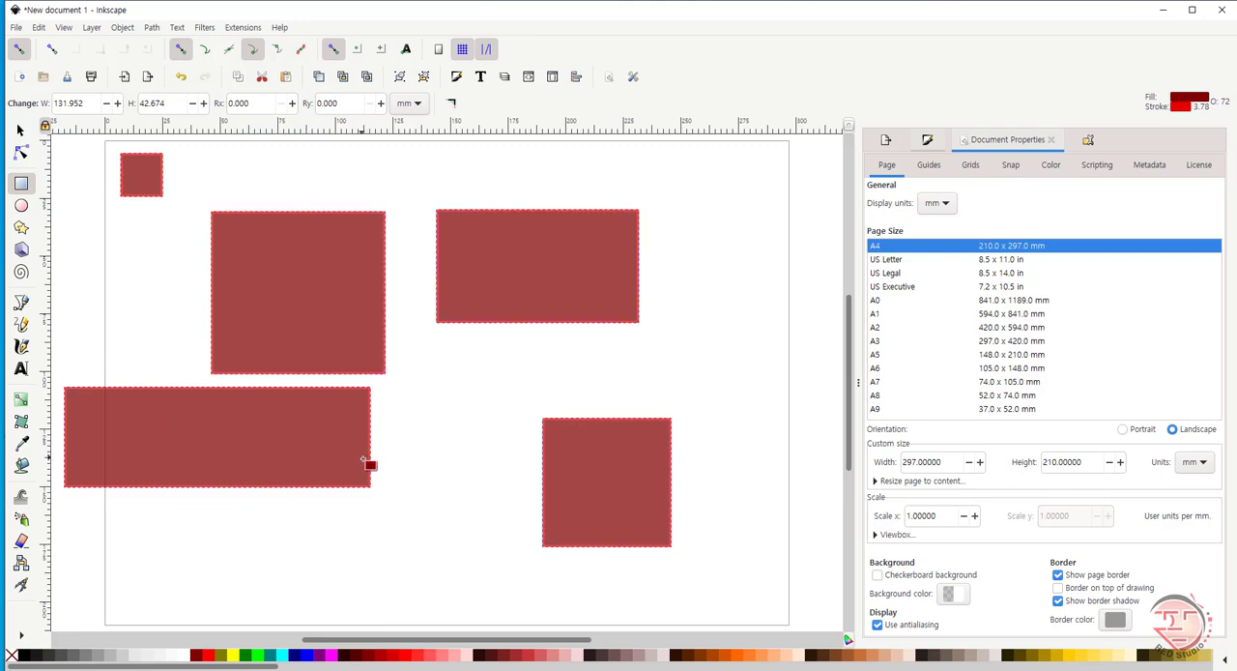
- Delete all the rectangles from the page
key("ctrl+a")
key("Delete")
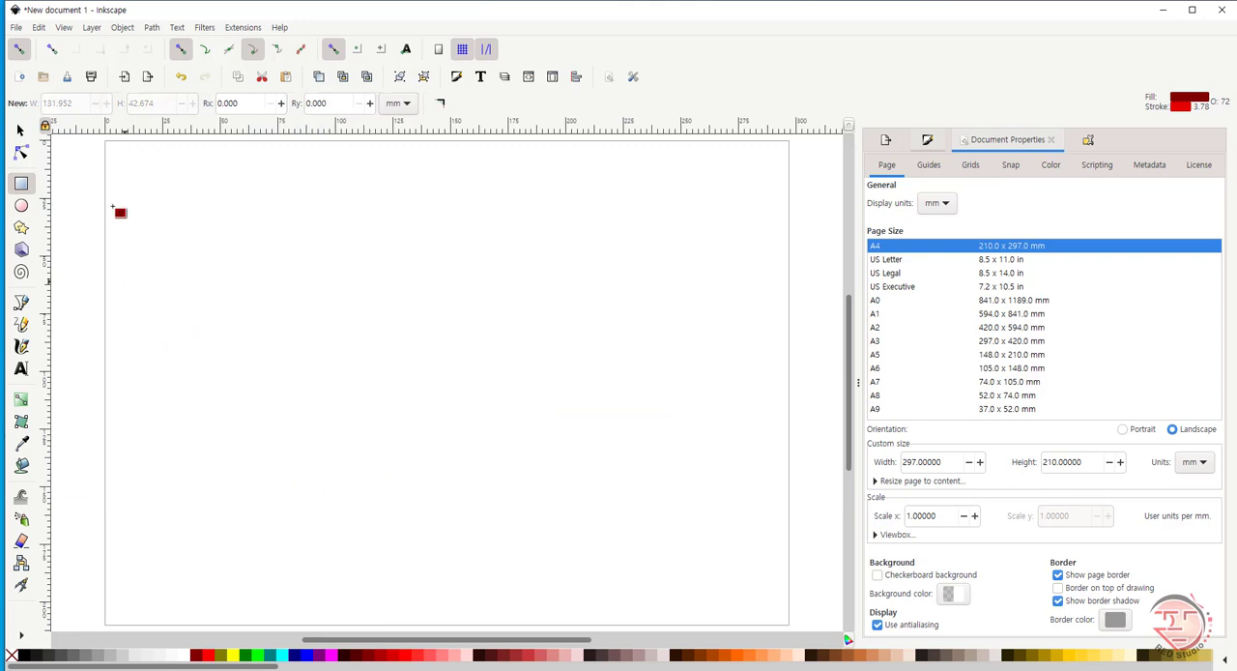
- Draw a circle about 26 mm in radius and reshape it into an open arc from 0 to about 154 degrees
left_click(21, 206)
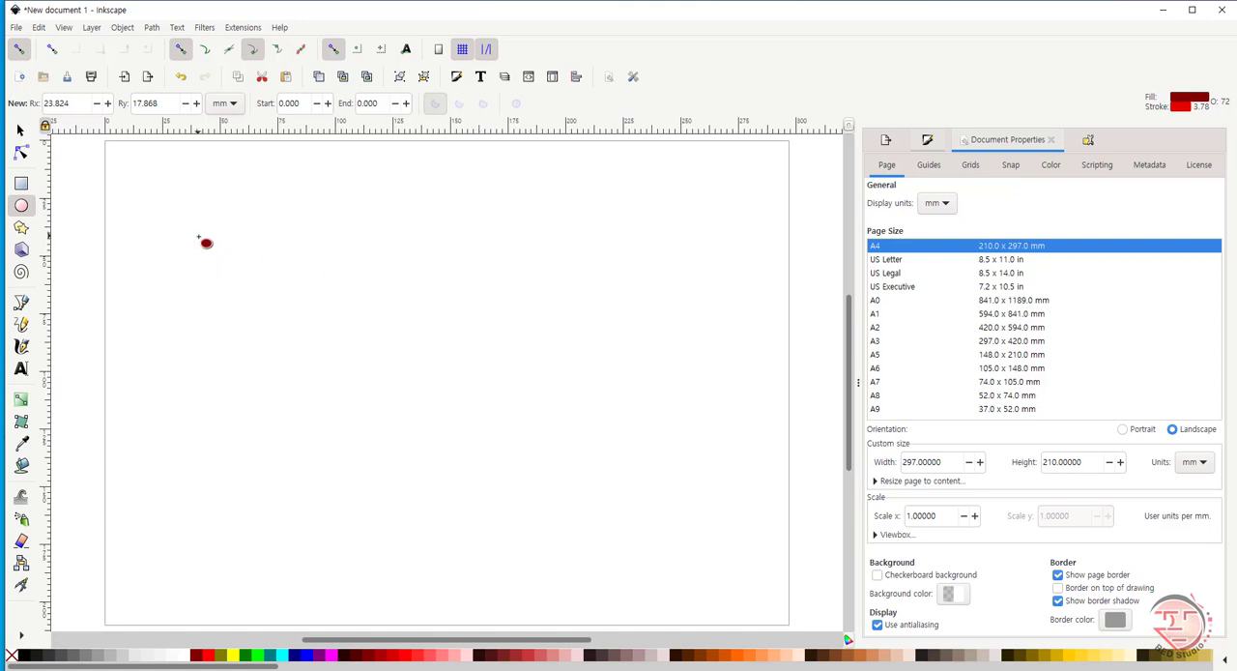
left_click_drag(199, 237, 332, 357)
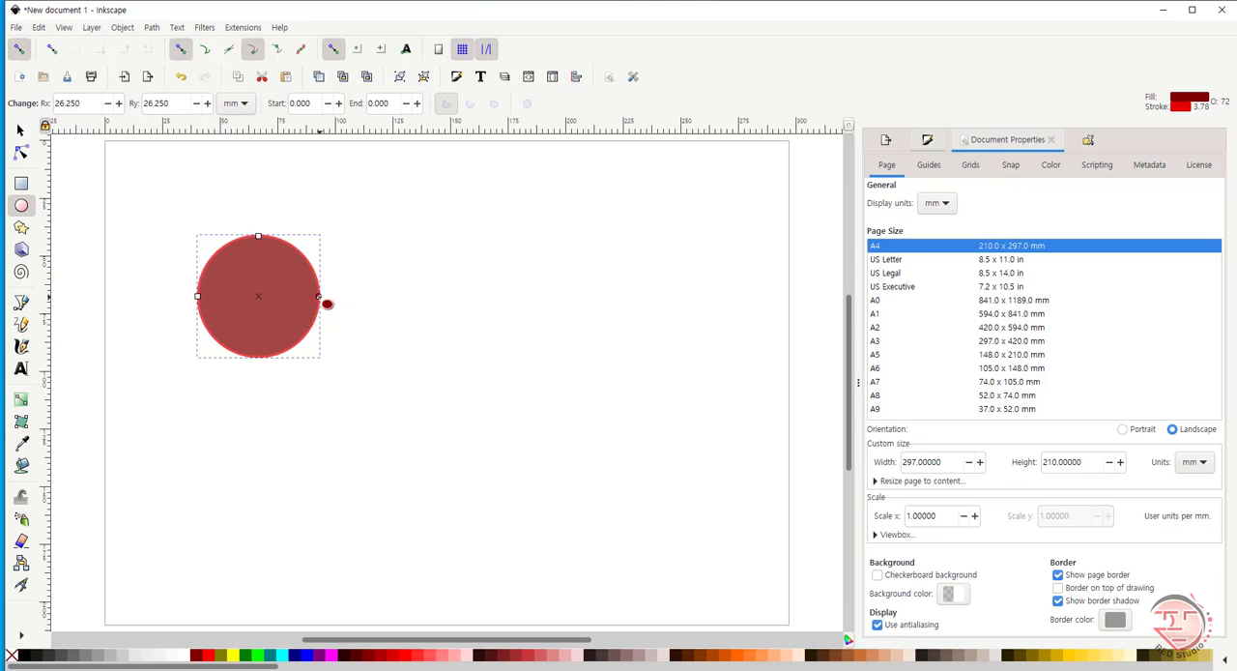
left_click_drag(320, 296, 186, 263)
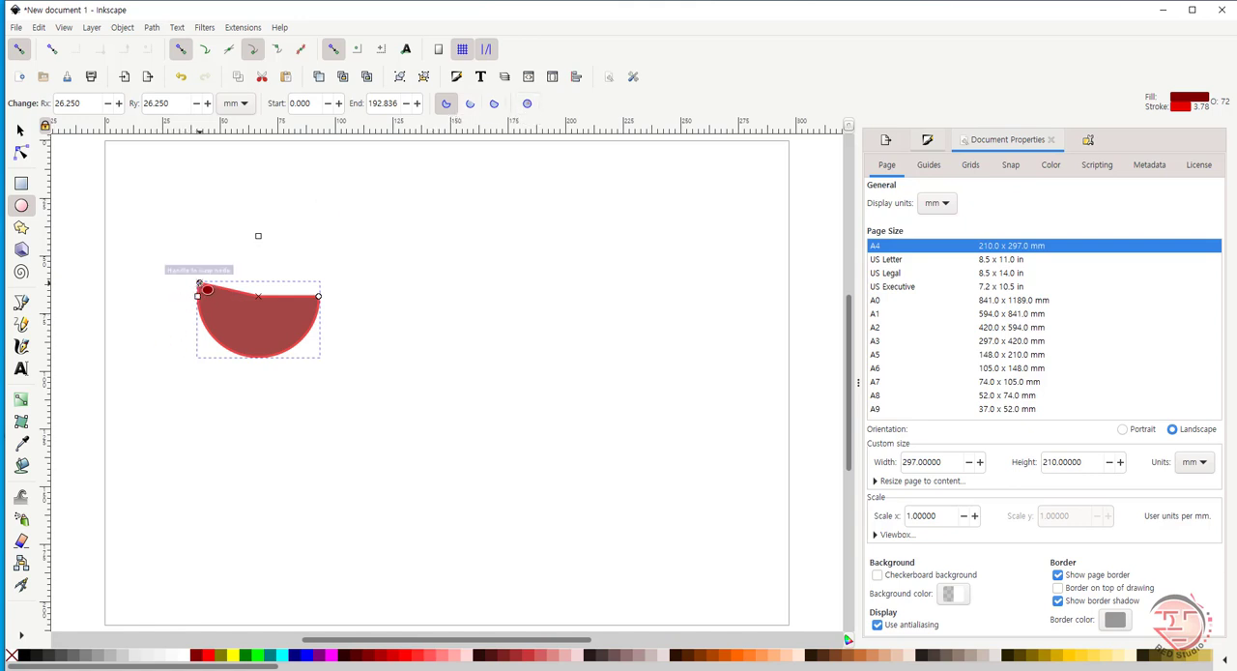
left_click_drag(199, 284, 216, 307)
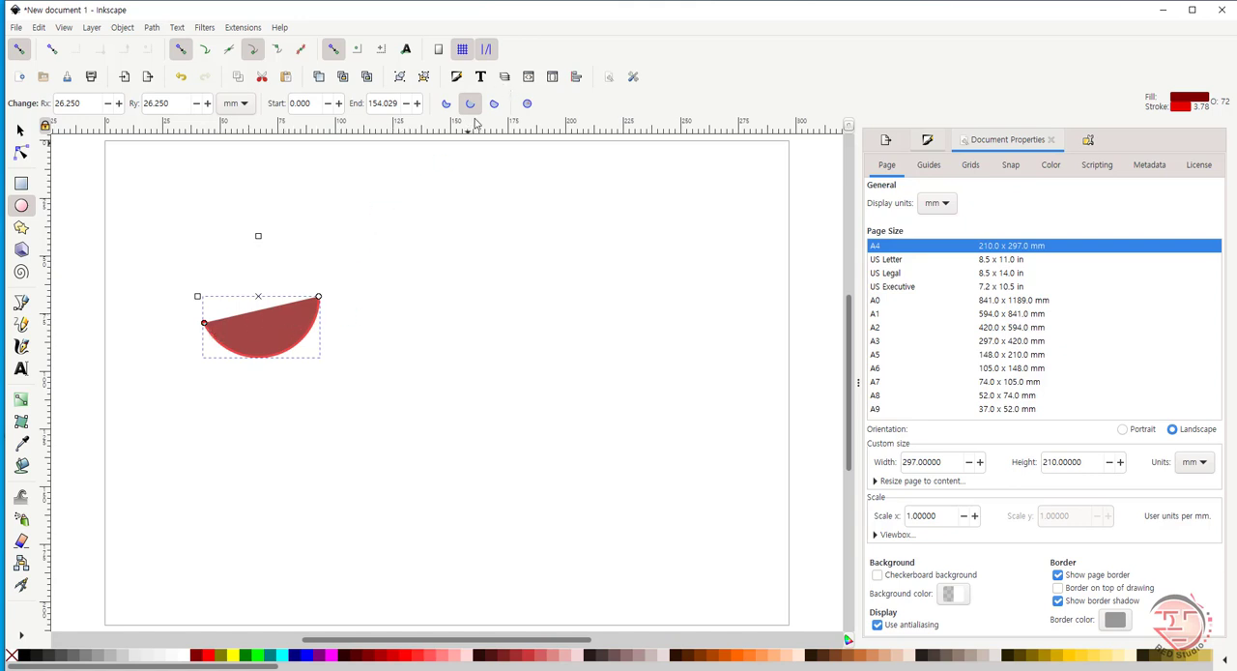
- Close the arc as a chord, then reshape it into a pie slice from about 325 to 225 degrees
left_click(494, 104)
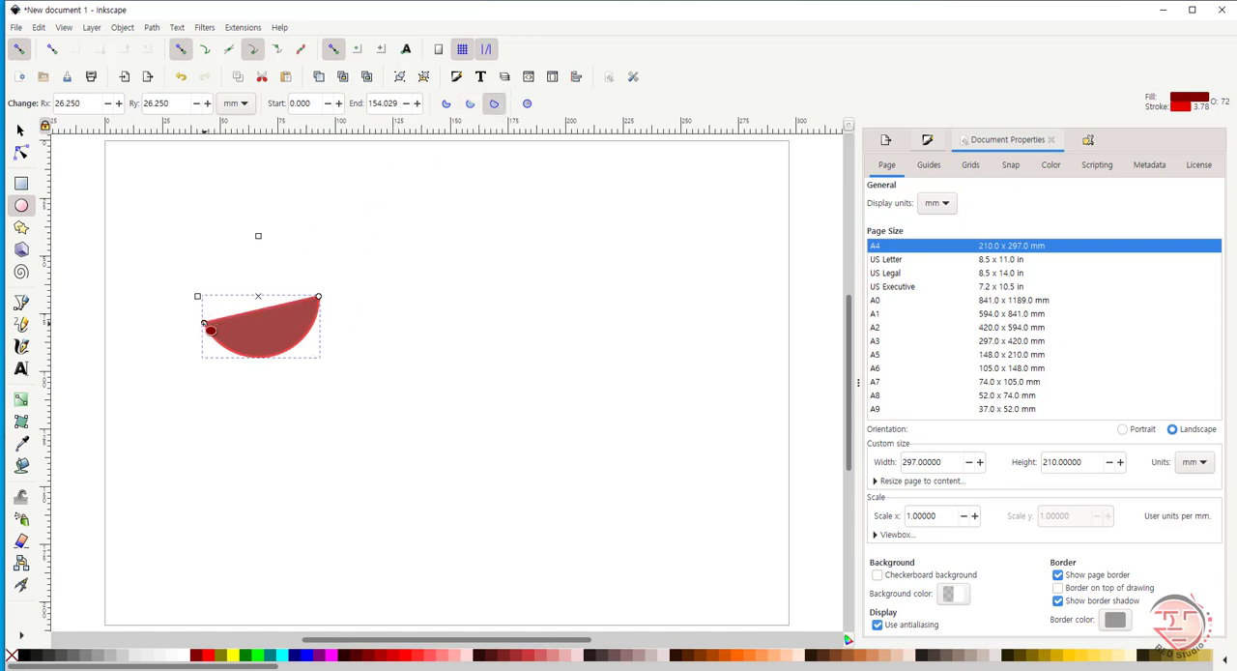
left_click_drag(211, 330, 216, 253)
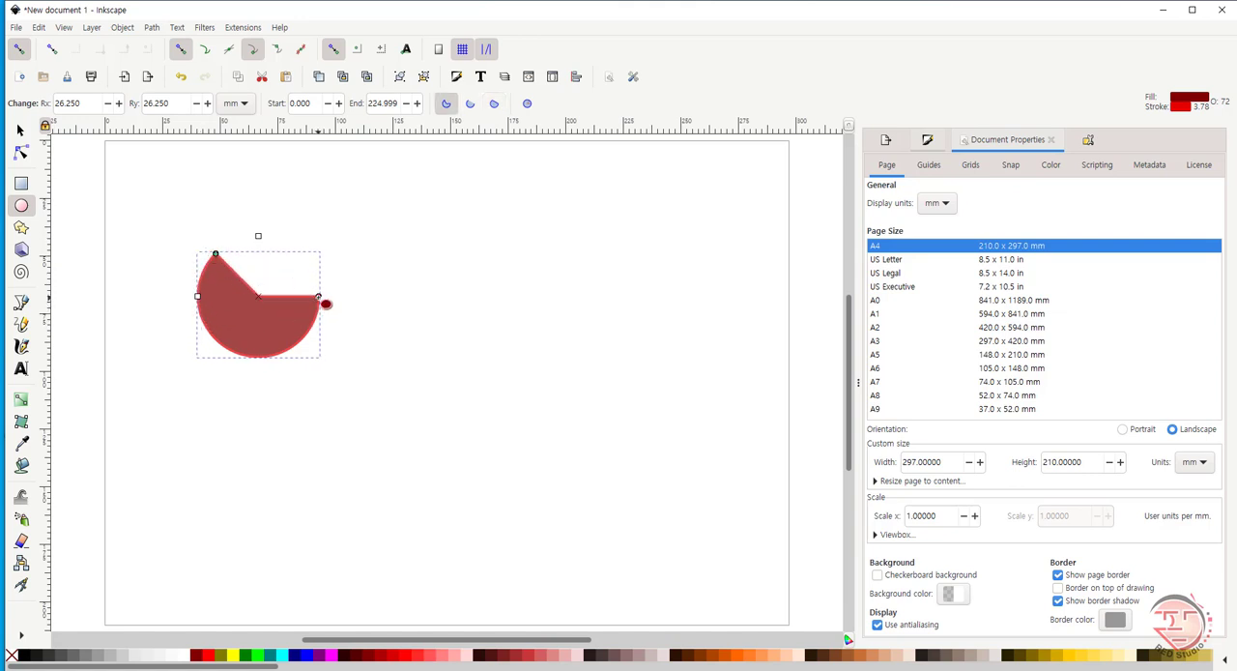
left_click_drag(325, 303, 332, 270)
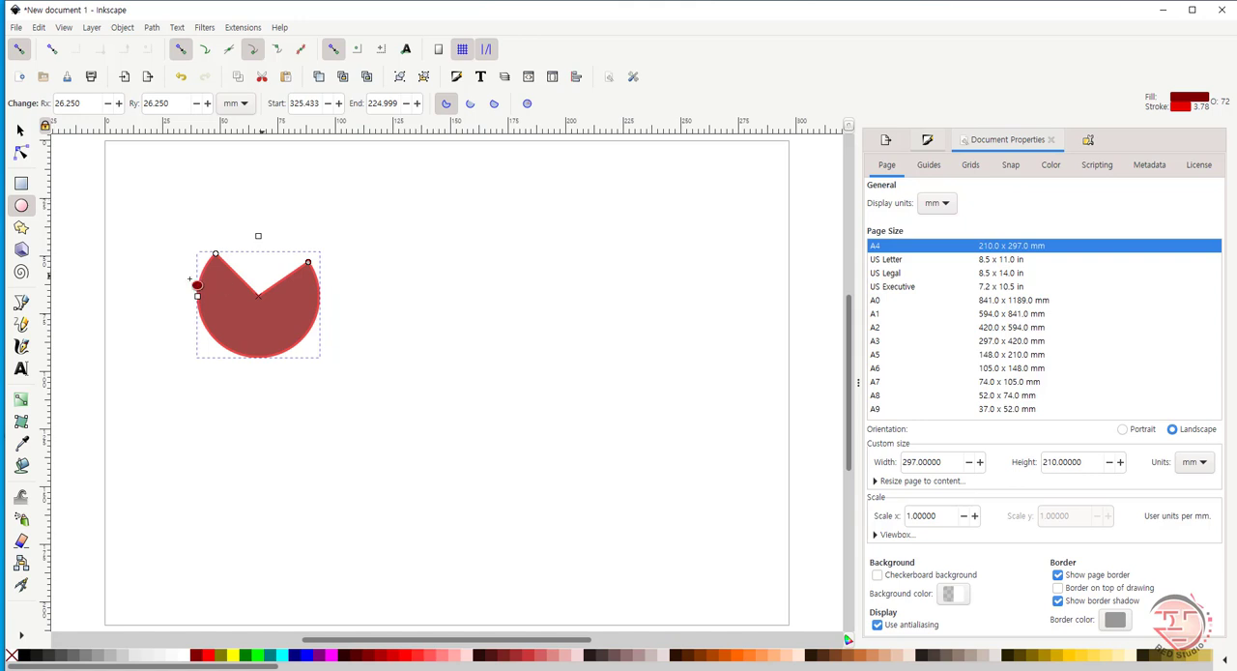
- Restore the slice to a whole ellipse and move the circle to the upper middle of the page
left_click(528, 104)
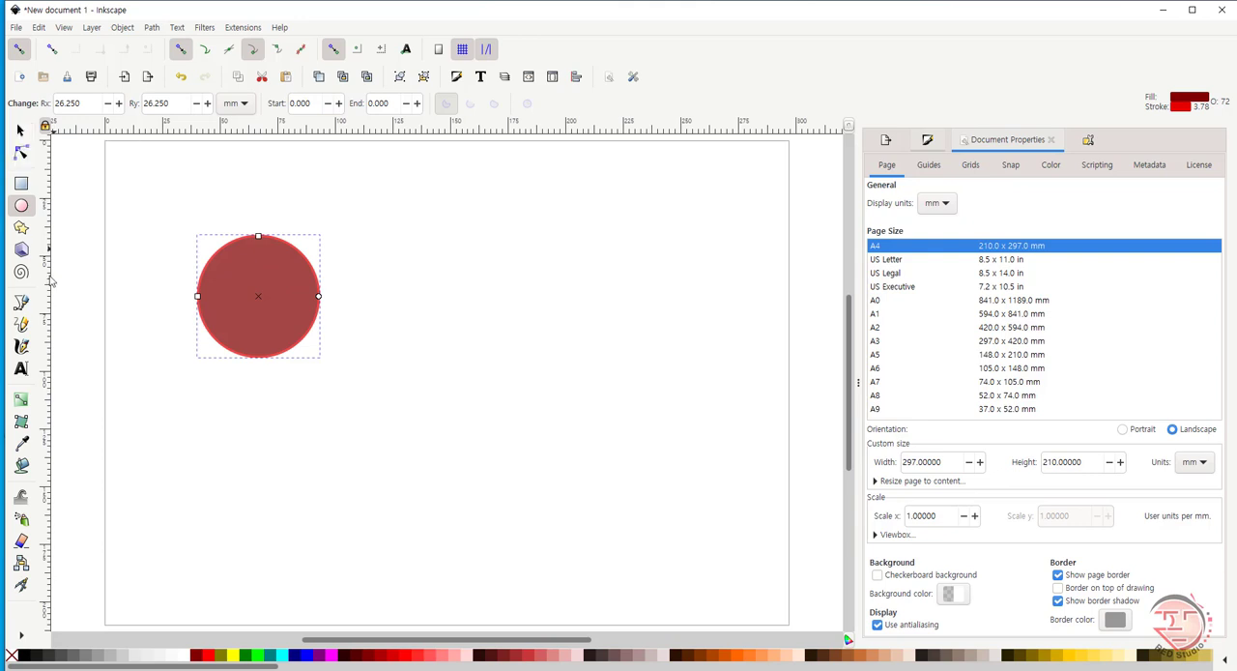
left_click(21, 132)
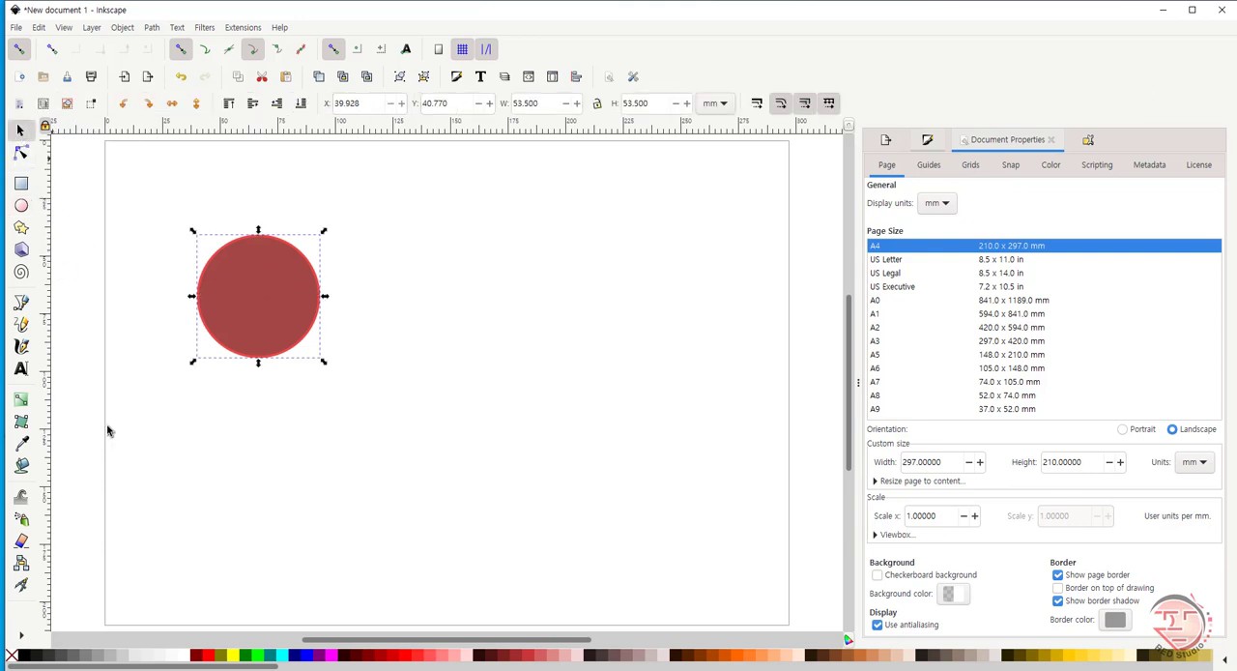
left_click_drag(262, 336, 377, 264)
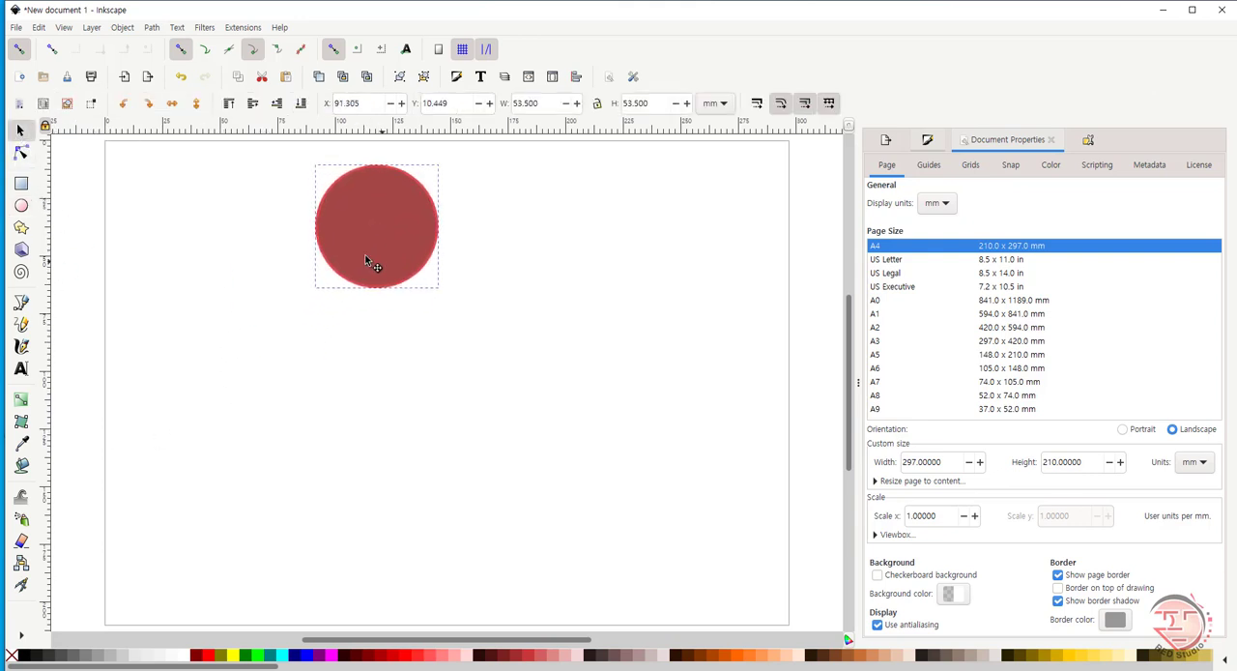
- Draw a square of about 47 mm on the page to the left of the circle
left_click(20, 183)
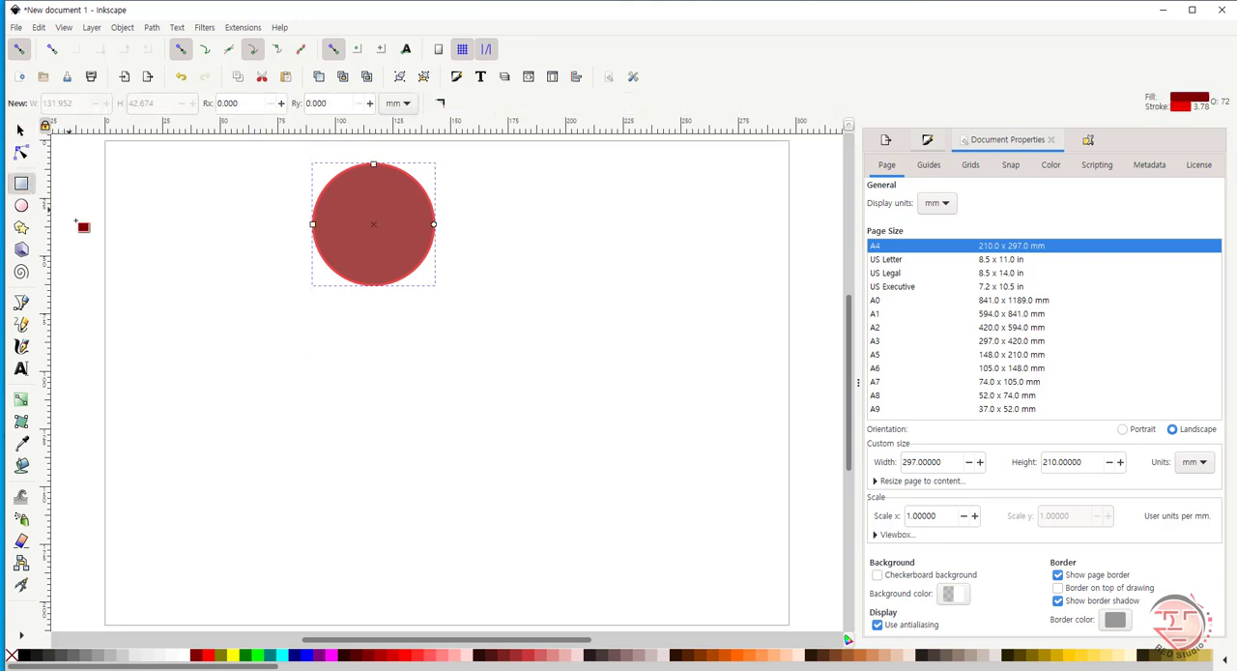
mouse_move(141, 168)
left_mouse_down()
mouse_move(243, 232)
mouse_move(263, 282)
mouse_move(272, 259)
left_mouse_up()
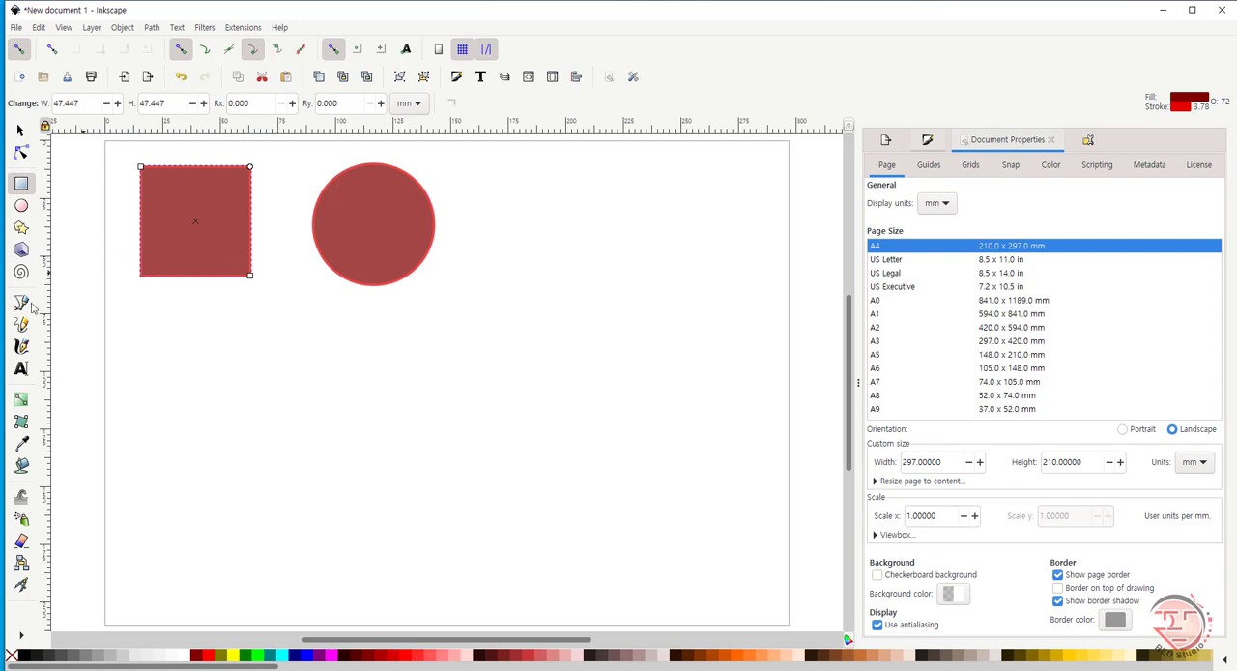
- Draw a downward-pointing three-corner star shape about 70 × 61 mm and move this triangle below the square and circle
left_click(22, 229)
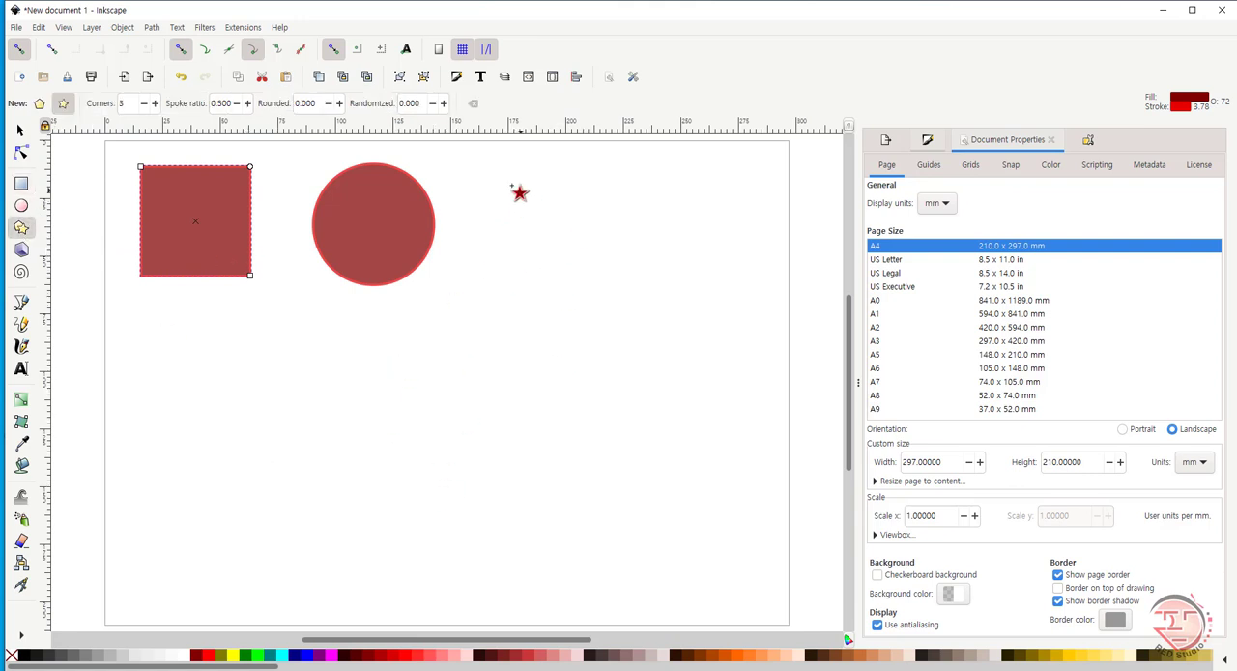
left_click_drag(512, 182, 512, 271)
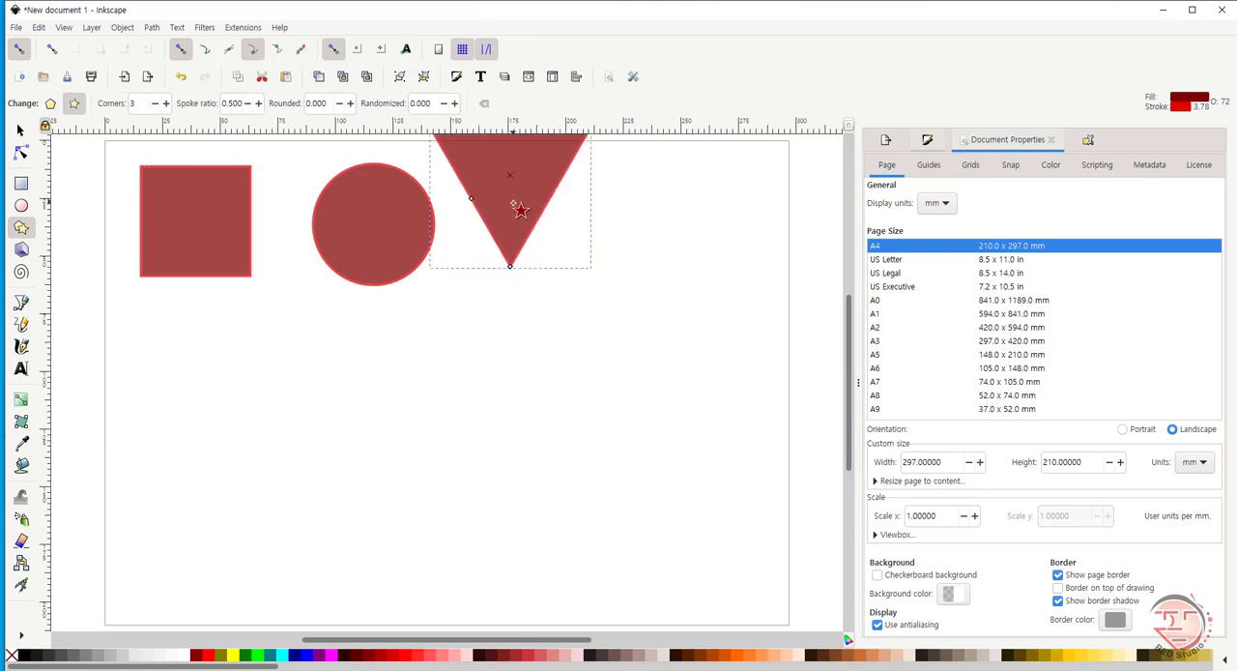
key("s")
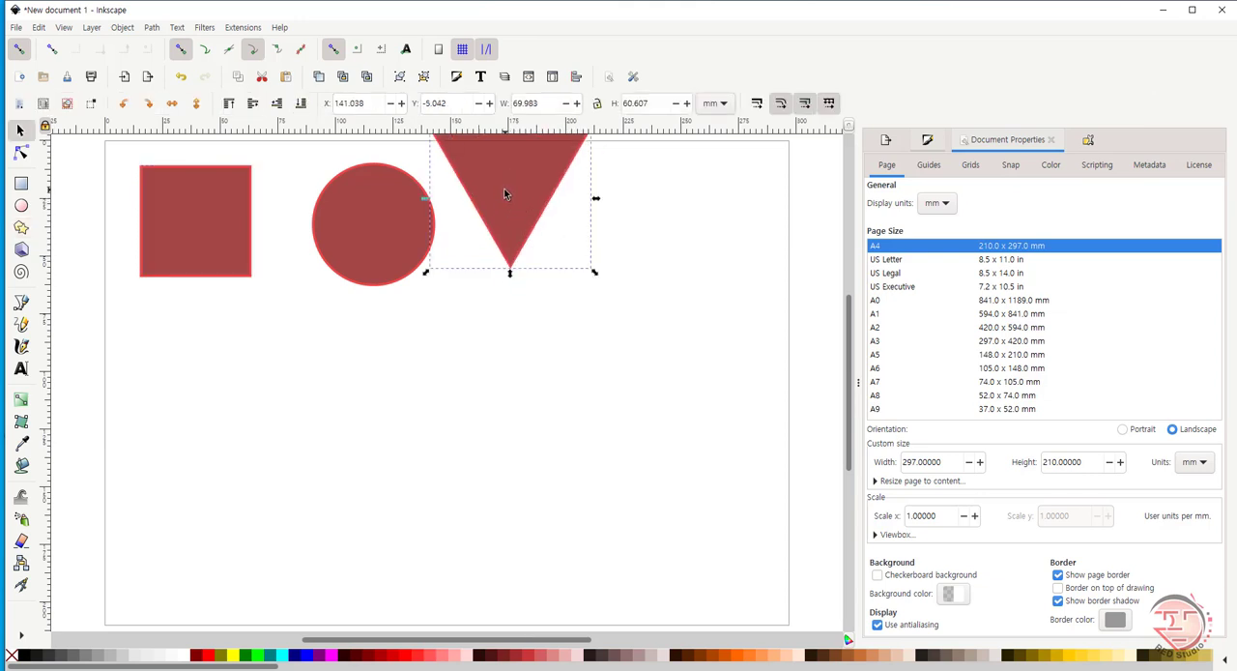
left_click_drag(505, 188, 279, 405)
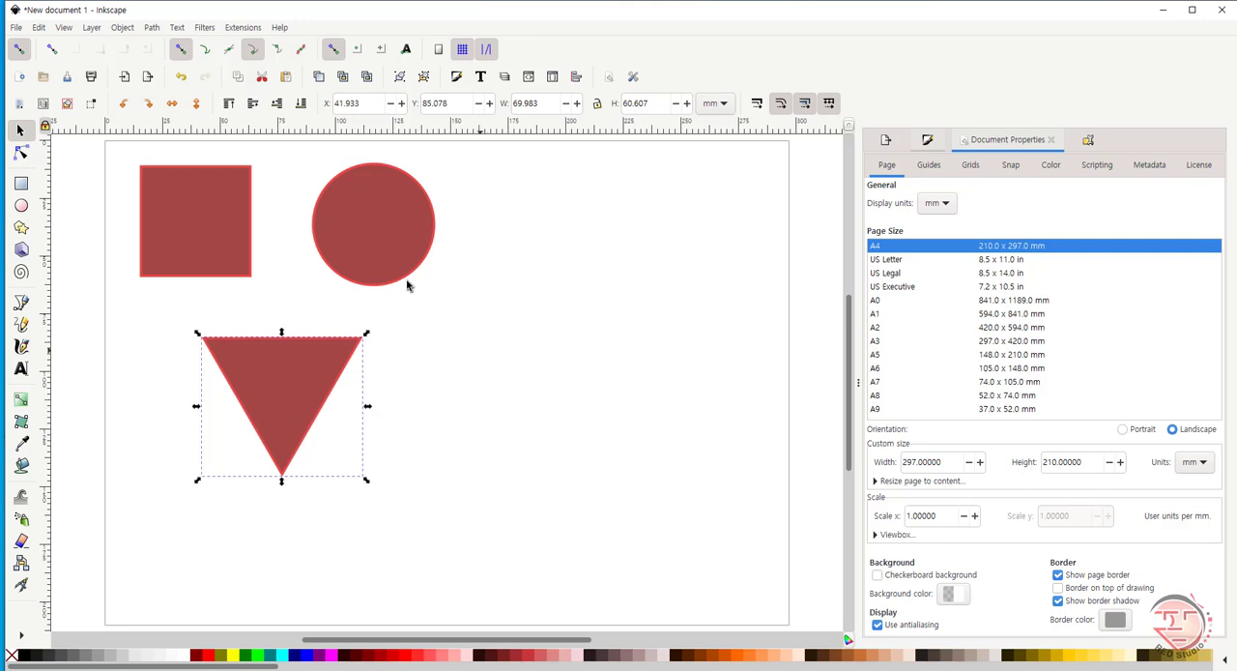
- Draw an upright triangle with a level base, about 66 × 57 mm, below and to the right of the circle
left_click(21, 228)
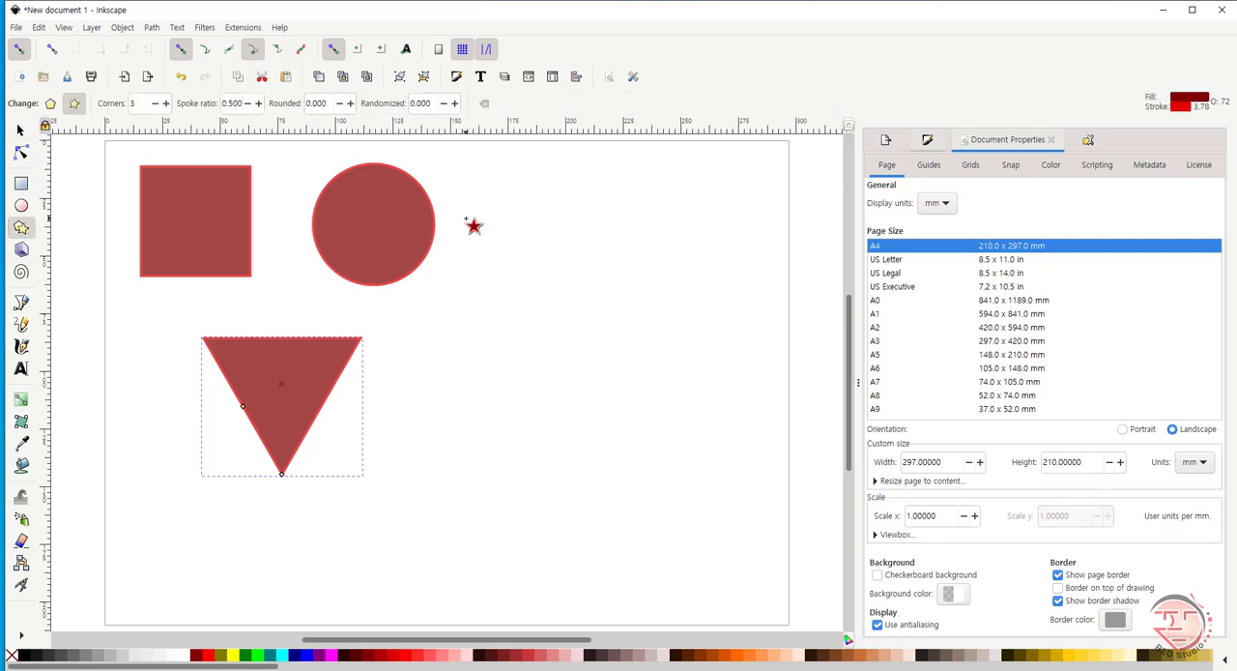
left_click_drag(497, 351, 570, 394)
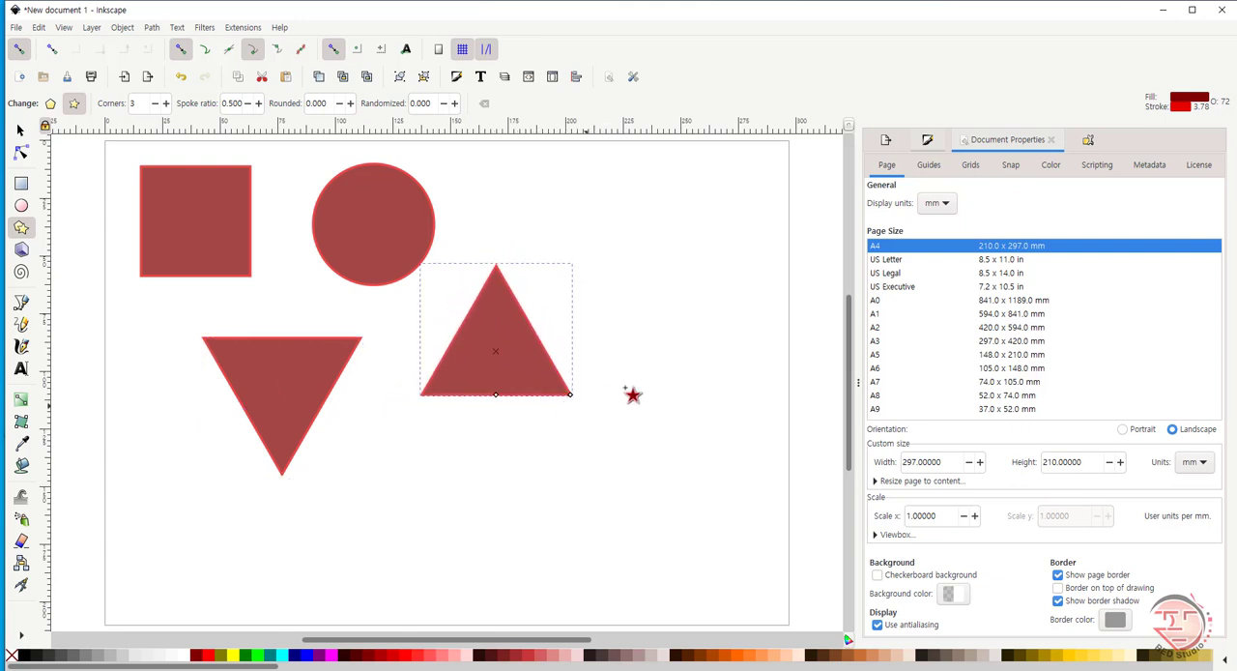
- Draw a slightly tilted triangle about 75 × 66 mm near the page's right edge and delete it
left_click_drag(673, 309, 676, 380)
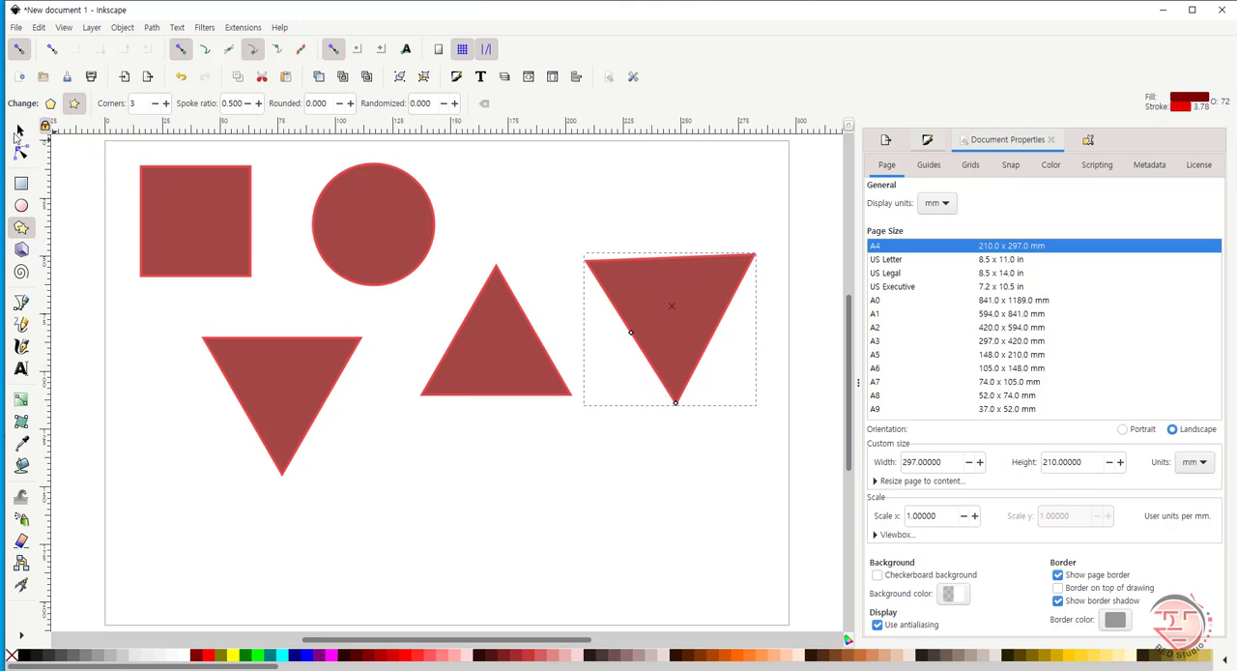
left_click(21, 130)
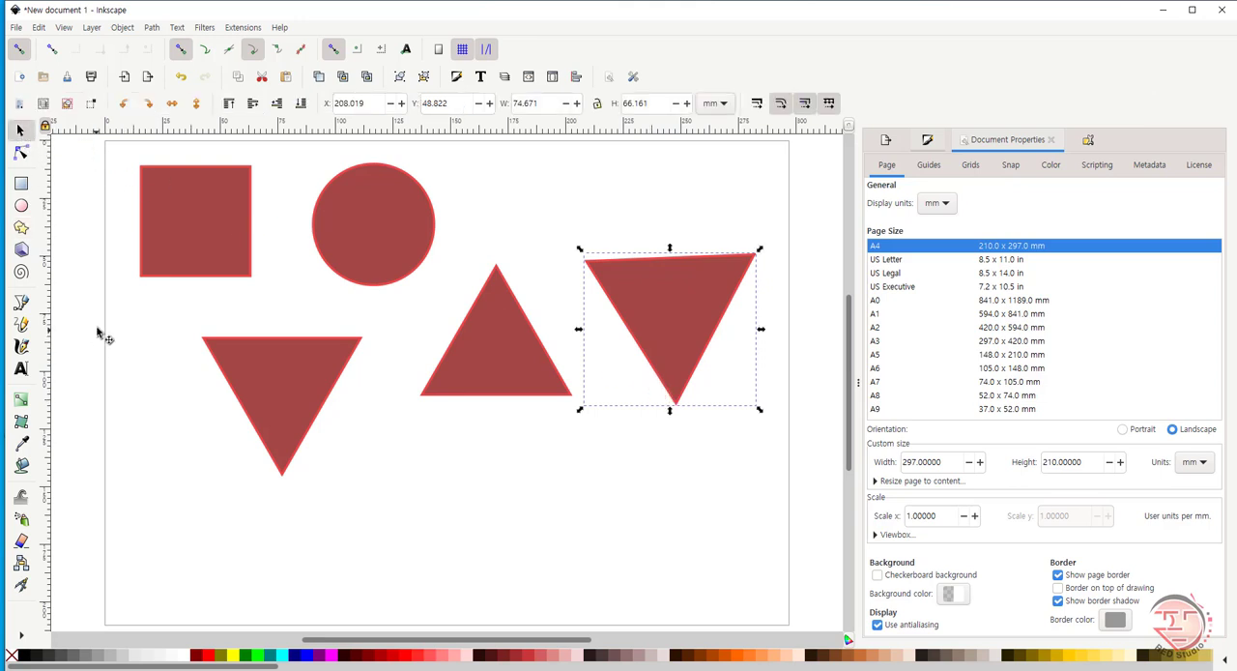
key("Delete")
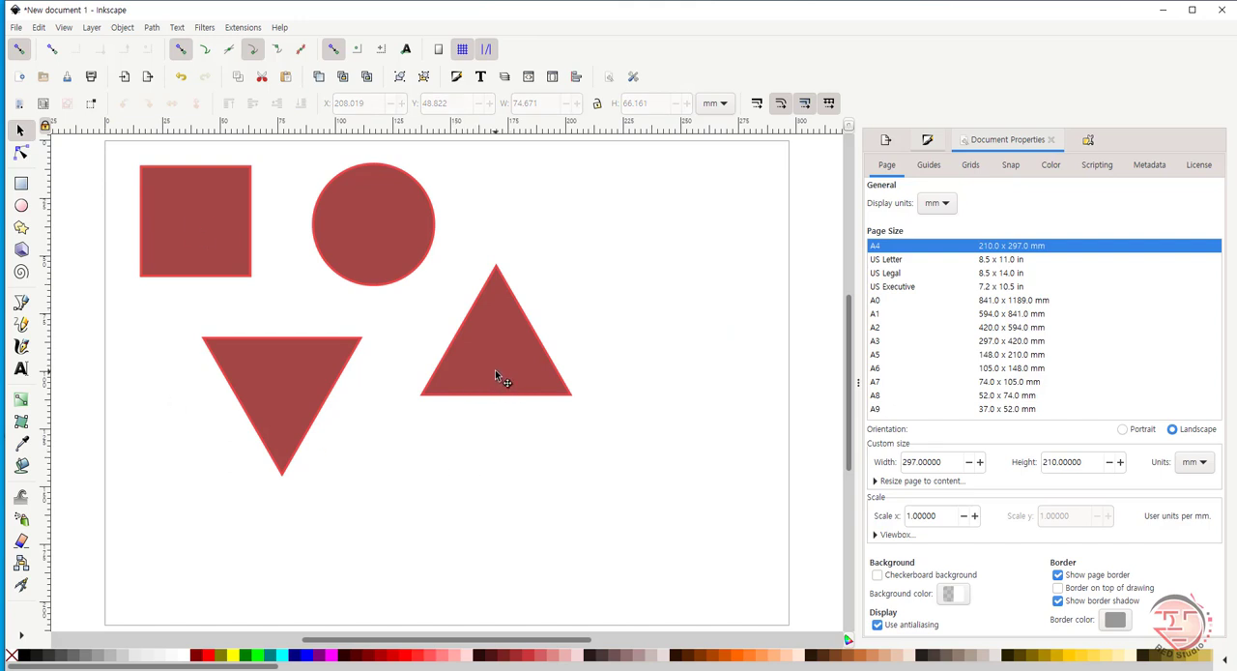
- Move the upright triangle into line beside the circle and delete the downward-pointing triangle
left_click_drag(500, 370, 542, 280)
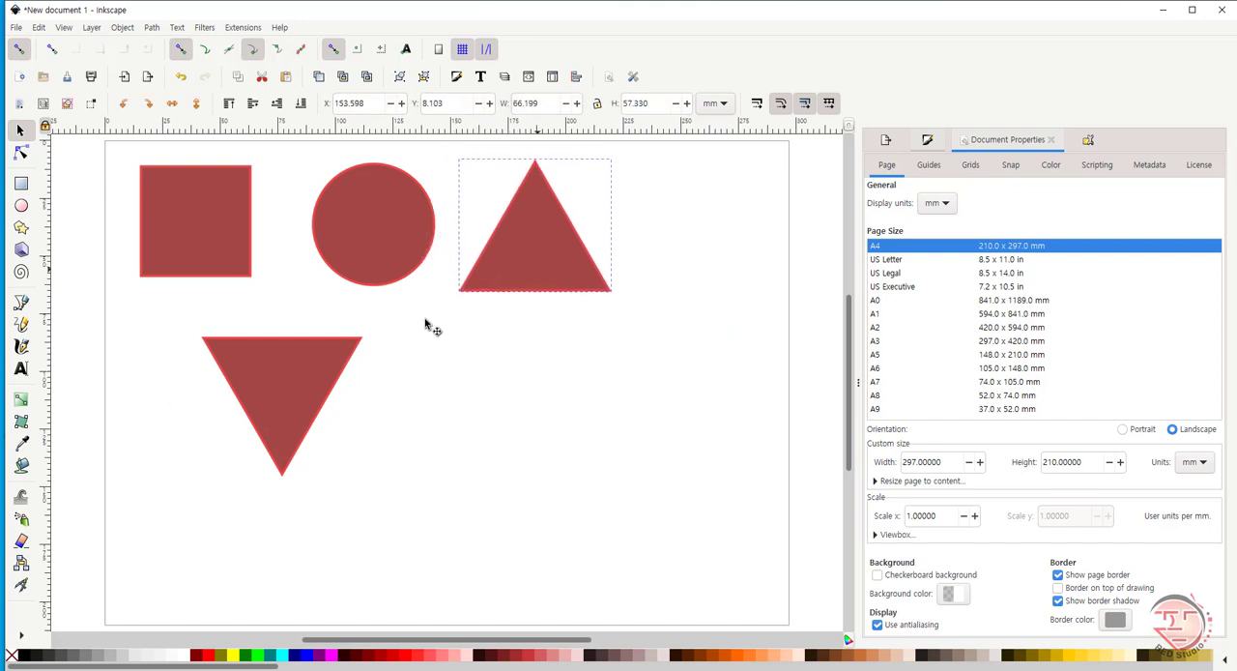
left_click(261, 398)
key("Delete")
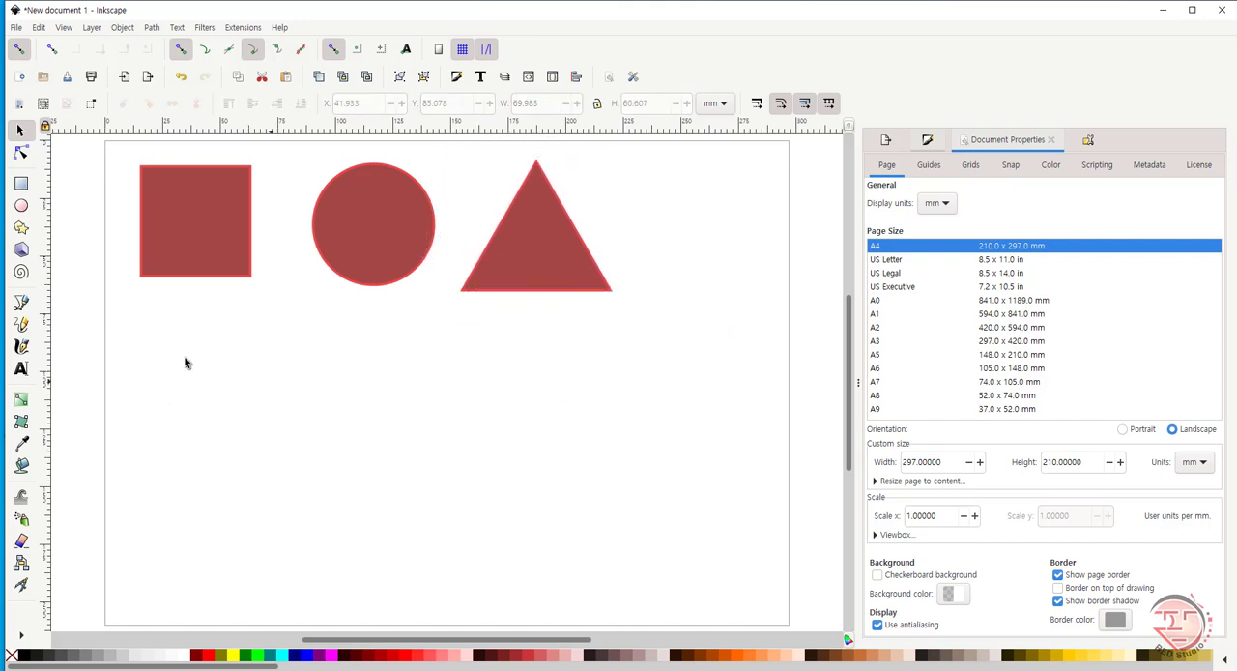
- Draw a 3D box about 51 × 34 mm below the circle and undo the stray second box at the page's left edge
left_click(22, 250)
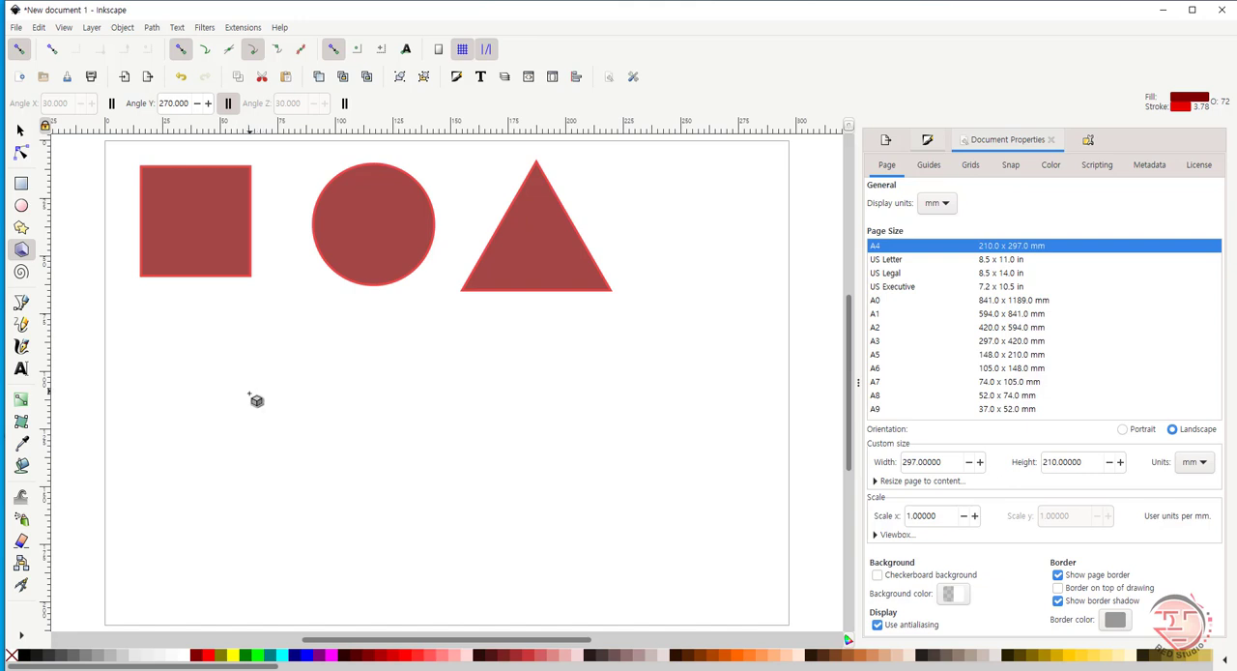
mouse_move(320, 441)
left_mouse_down()
mouse_move(357, 499)
mouse_move(315, 503)
mouse_move(382, 501)
mouse_move(367, 509)
left_mouse_up()
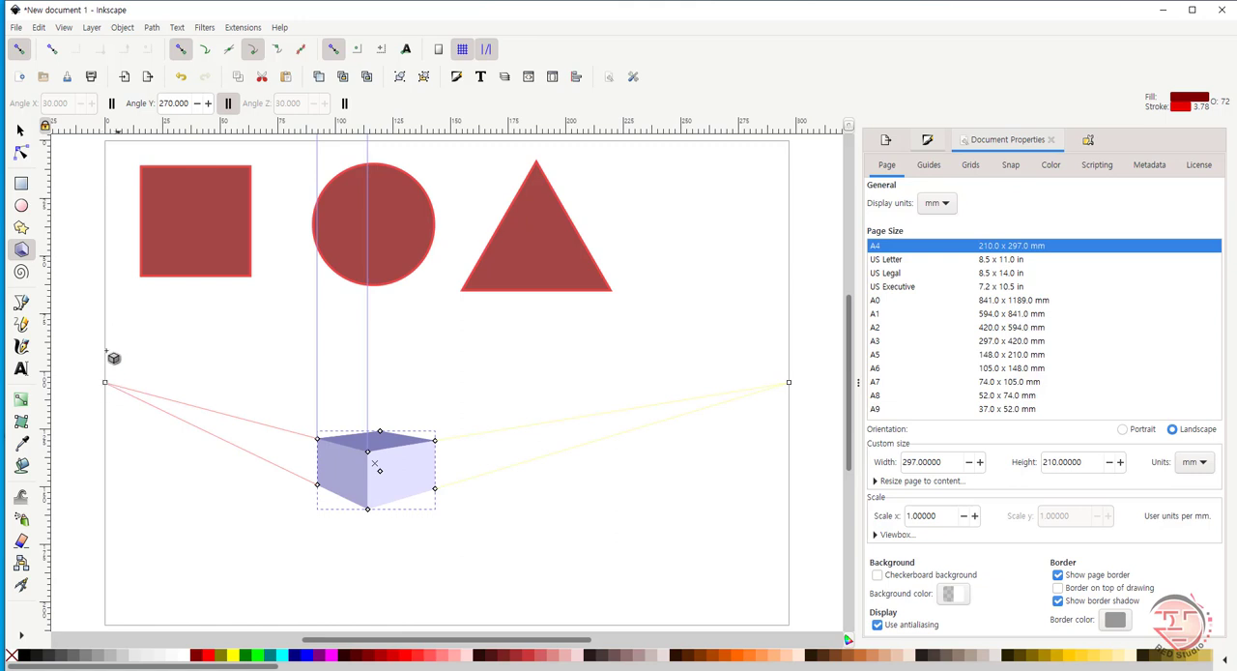
mouse_move(105, 383)
left_mouse_down()
mouse_move(122, 332)
mouse_move(100, 391)
left_mouse_up()
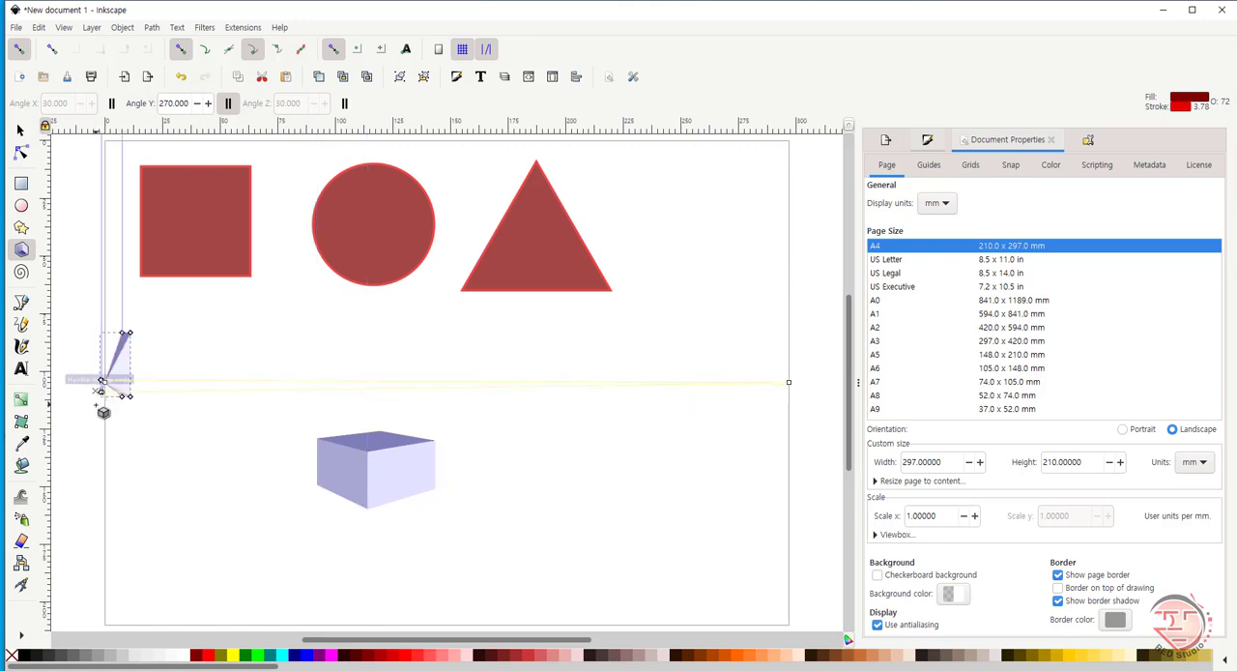
key("ctrl+z")
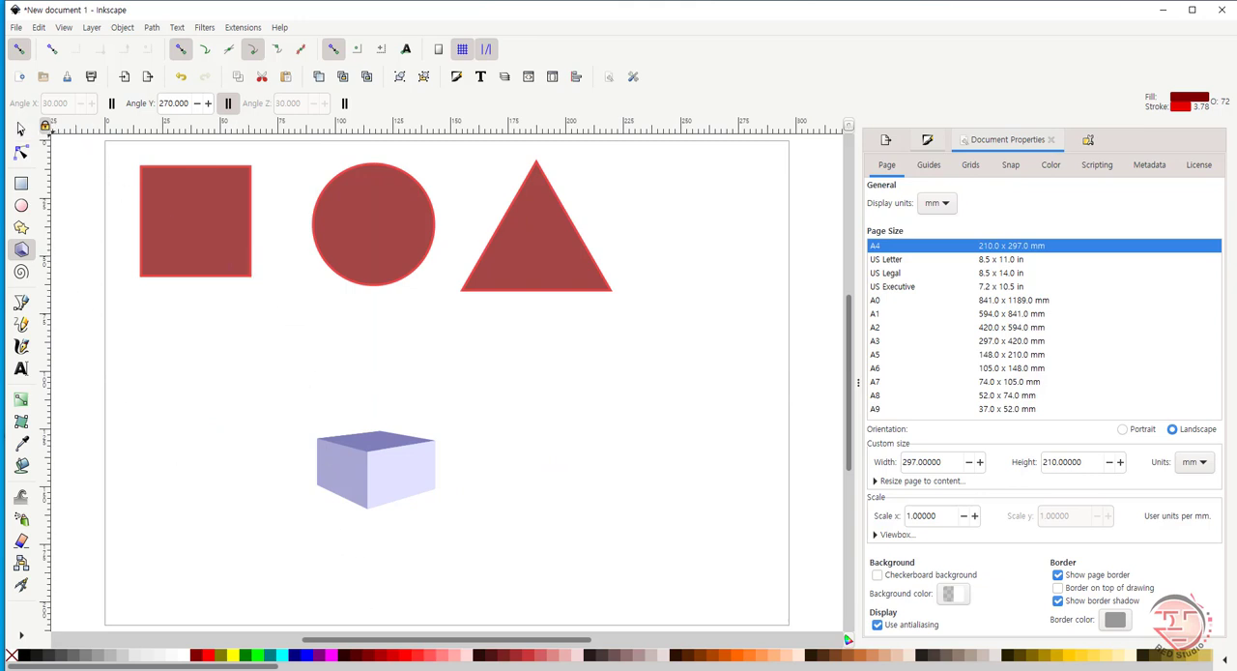
- Reselect the 3D box for perspective editing and move its left vanishing point inward to just below the square
left_click(20, 130)
left_click(368, 480)
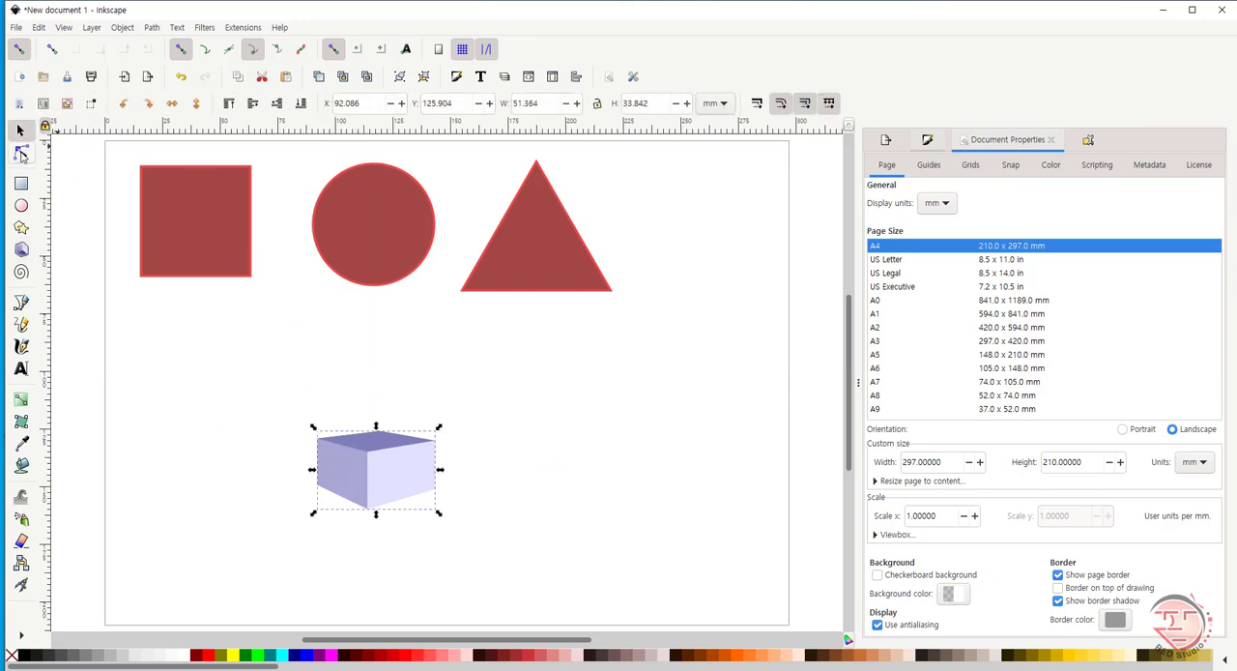
left_click(20, 152)
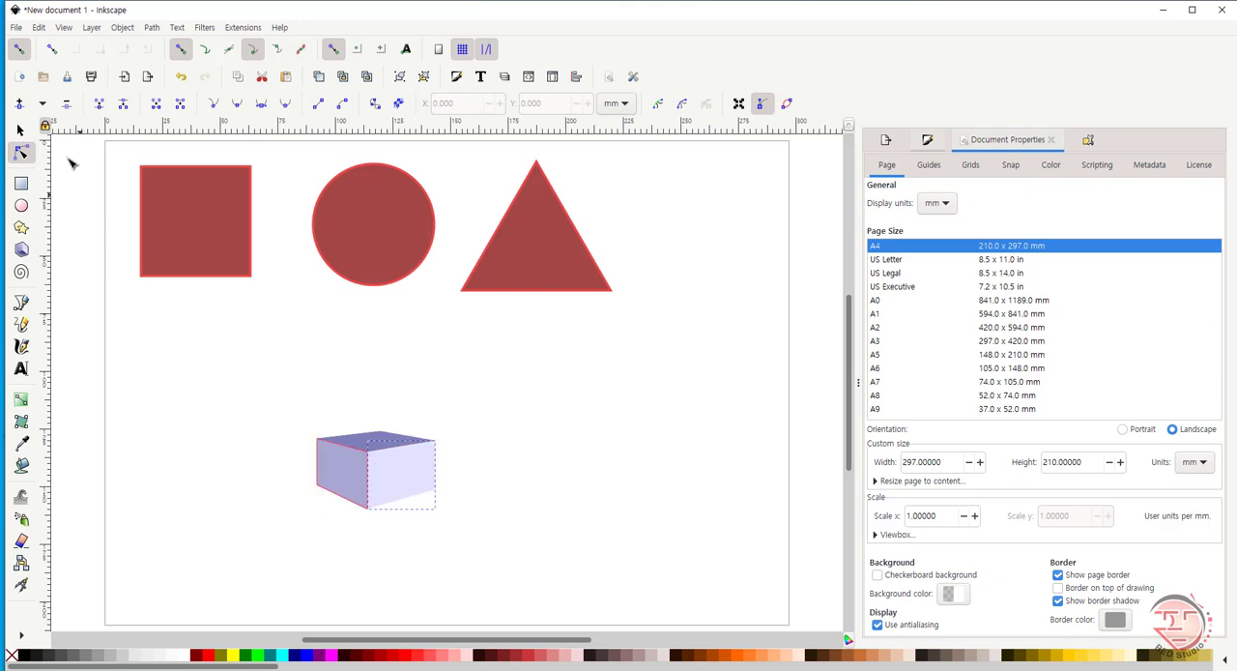
left_click(21, 251)
left_click(333, 483)
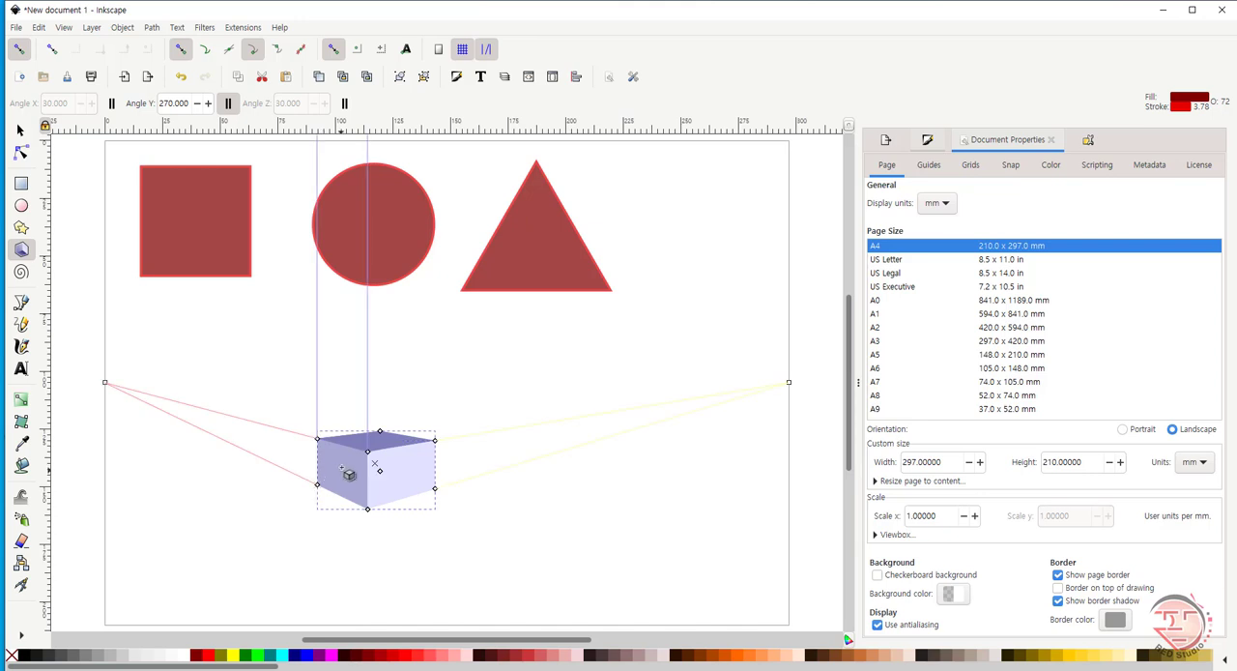
left_click(104, 390)
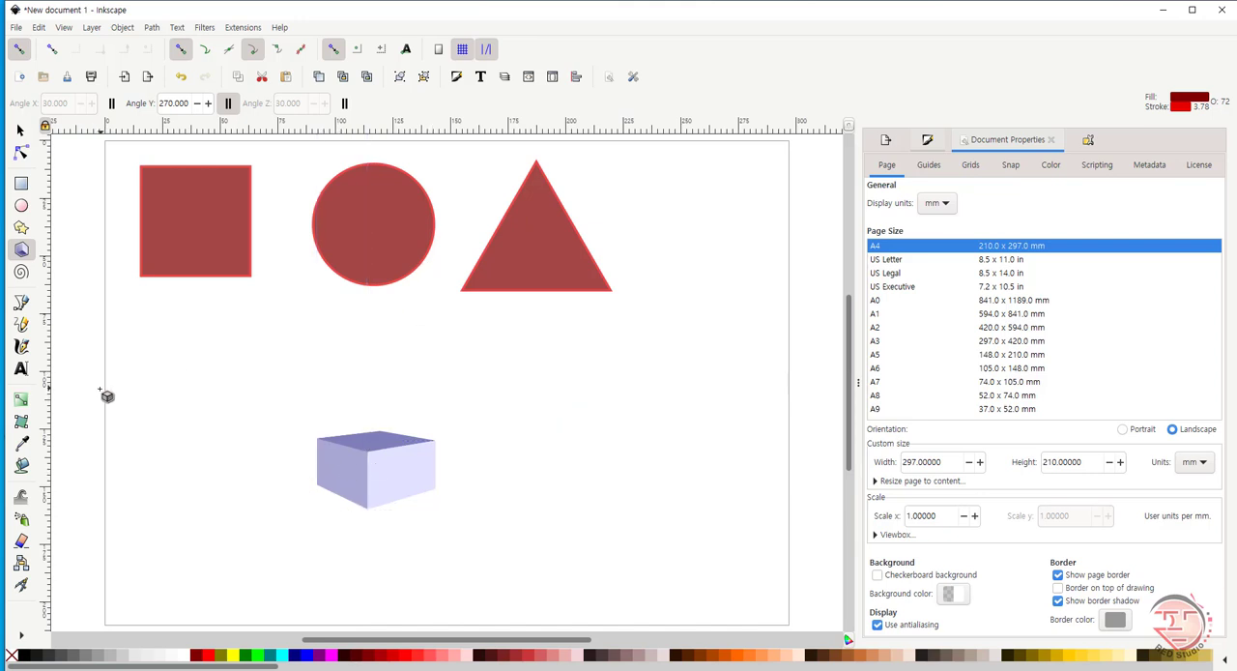
left_click(322, 478)
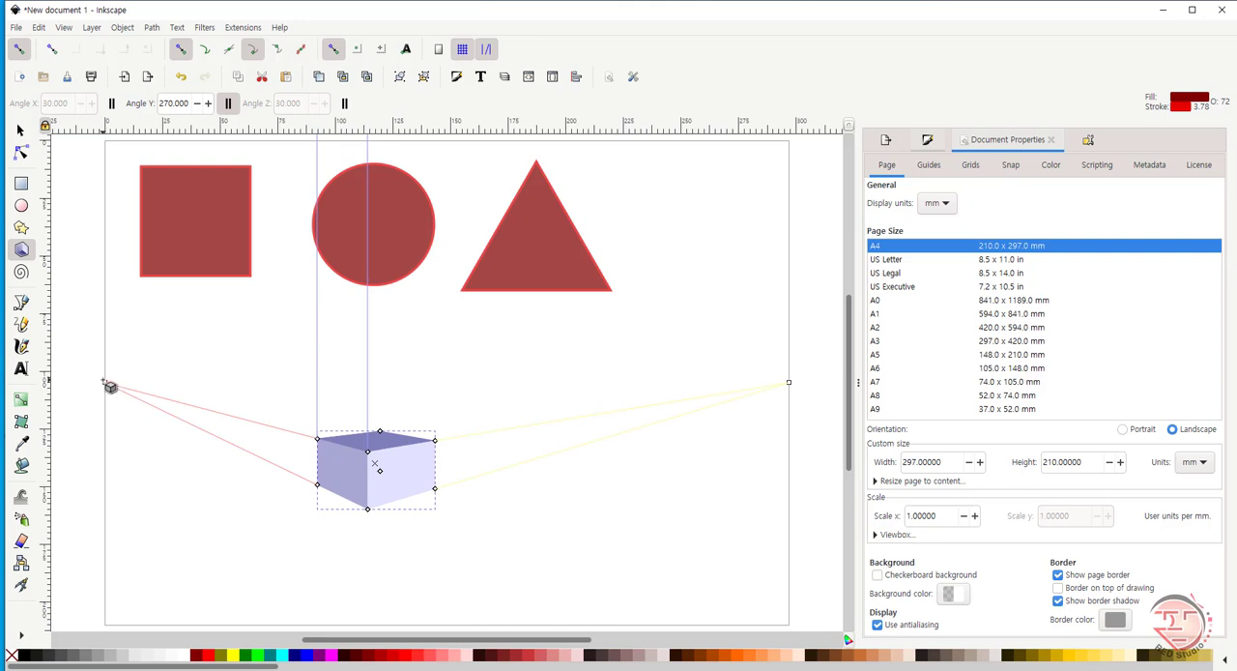
left_click_drag(105, 385, 208, 305)
left_click_drag(178, 370, 195, 349)
key("Escape")
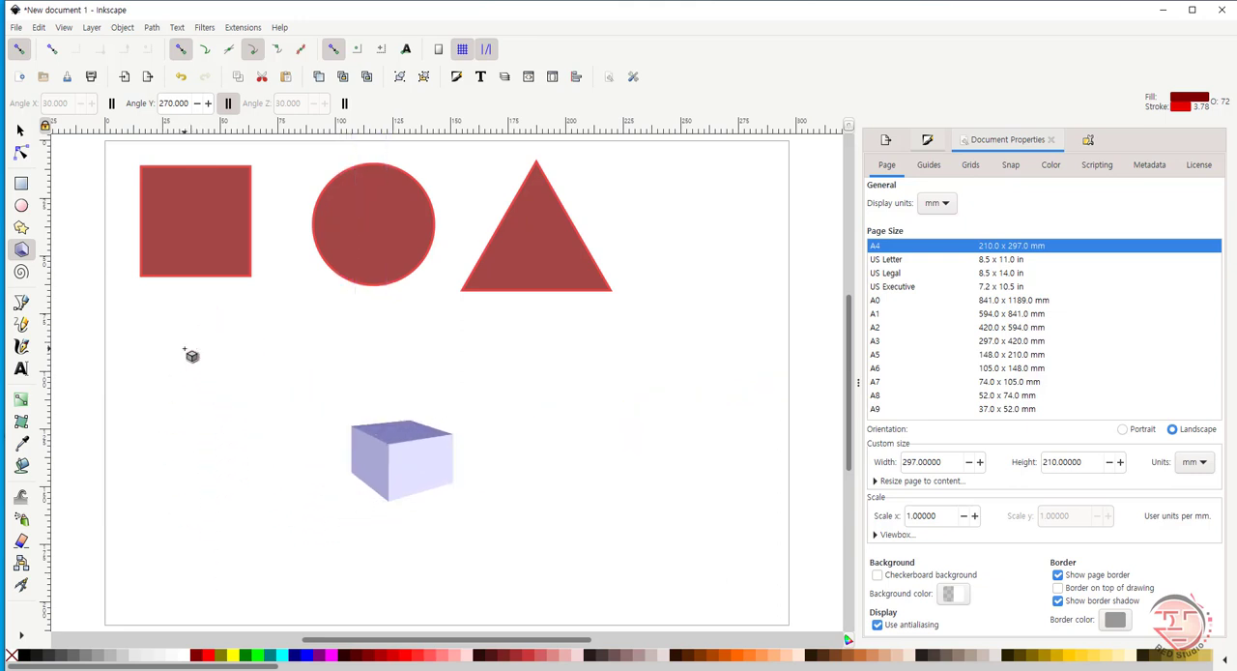
- Raise the box's right vanishing point to beside the triangle and its left one to the page's left edge beside the square
left_click(432, 467)
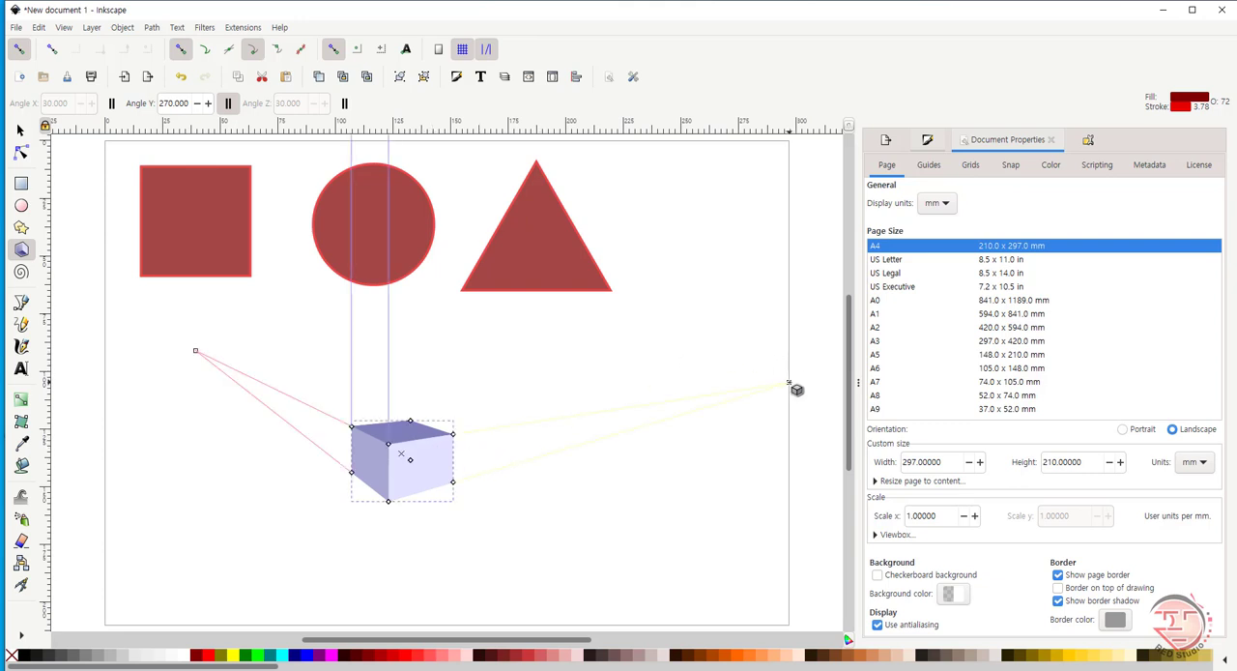
left_click_drag(797, 389, 787, 245)
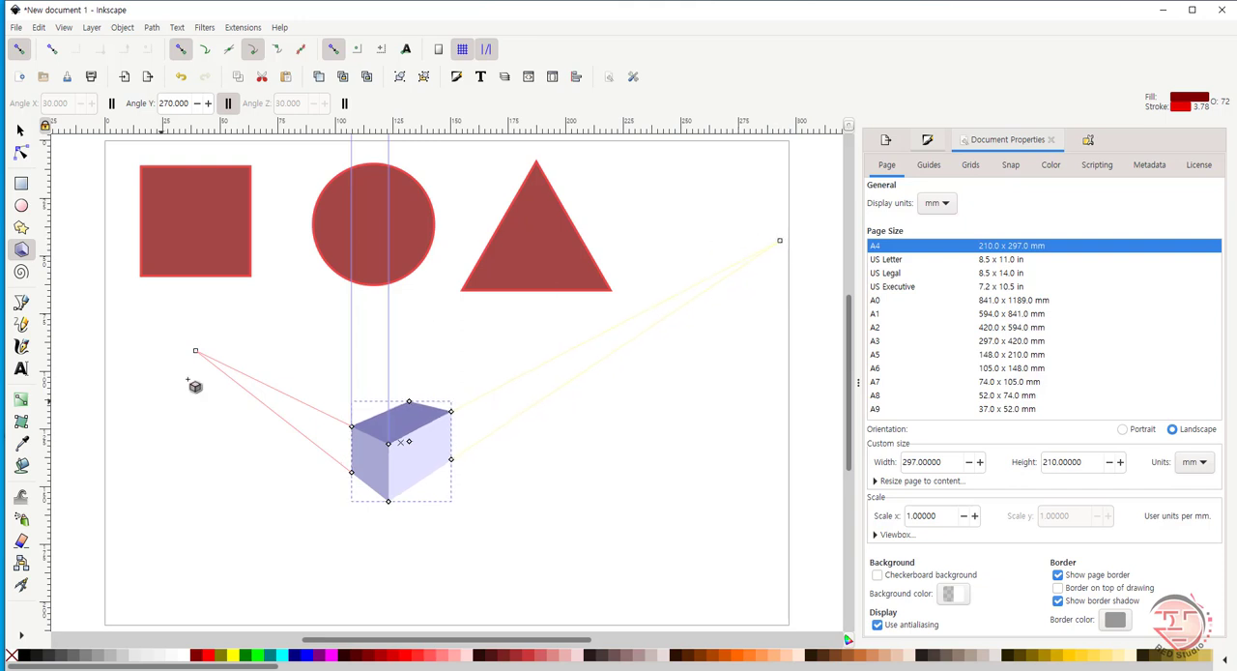
left_click_drag(196, 352, 107, 201)
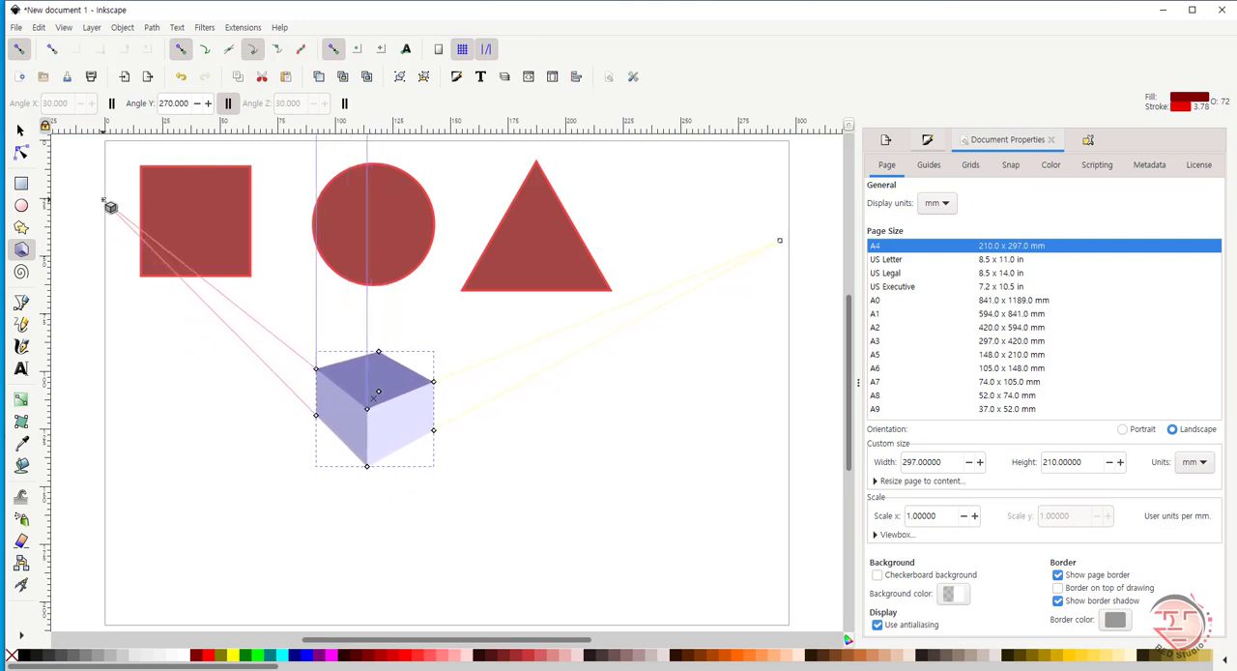
- Delete the 3D box from the page
left_click(376, 313)
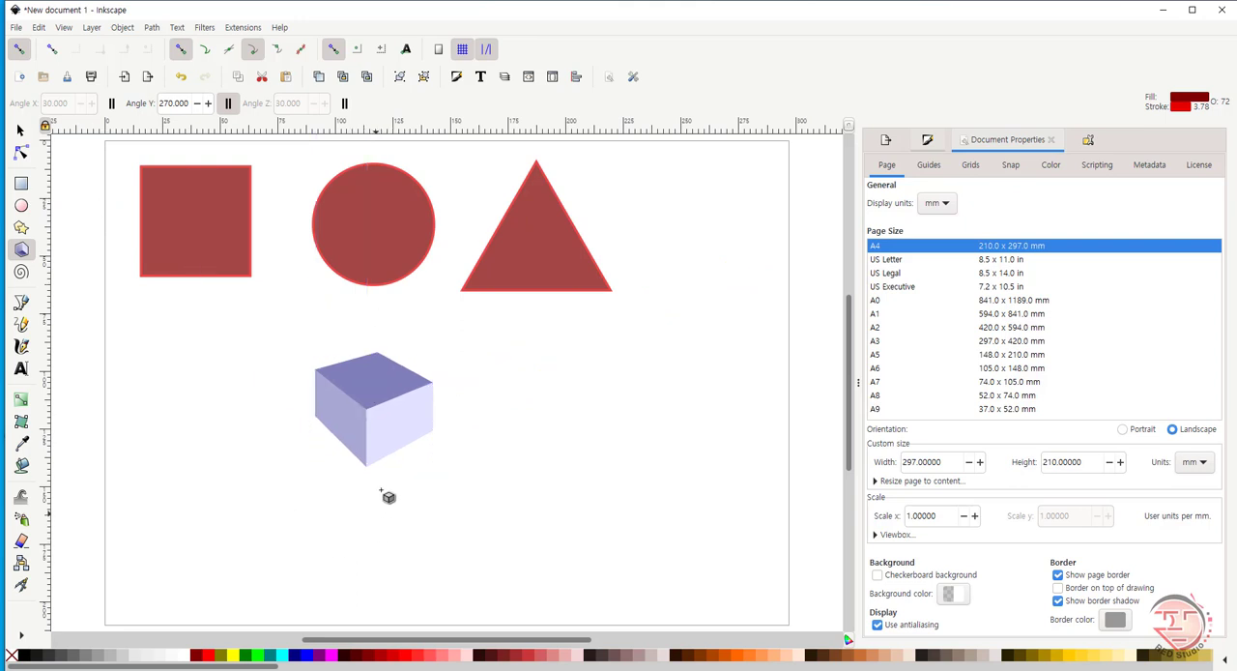
key("s")
left_click(359, 417)
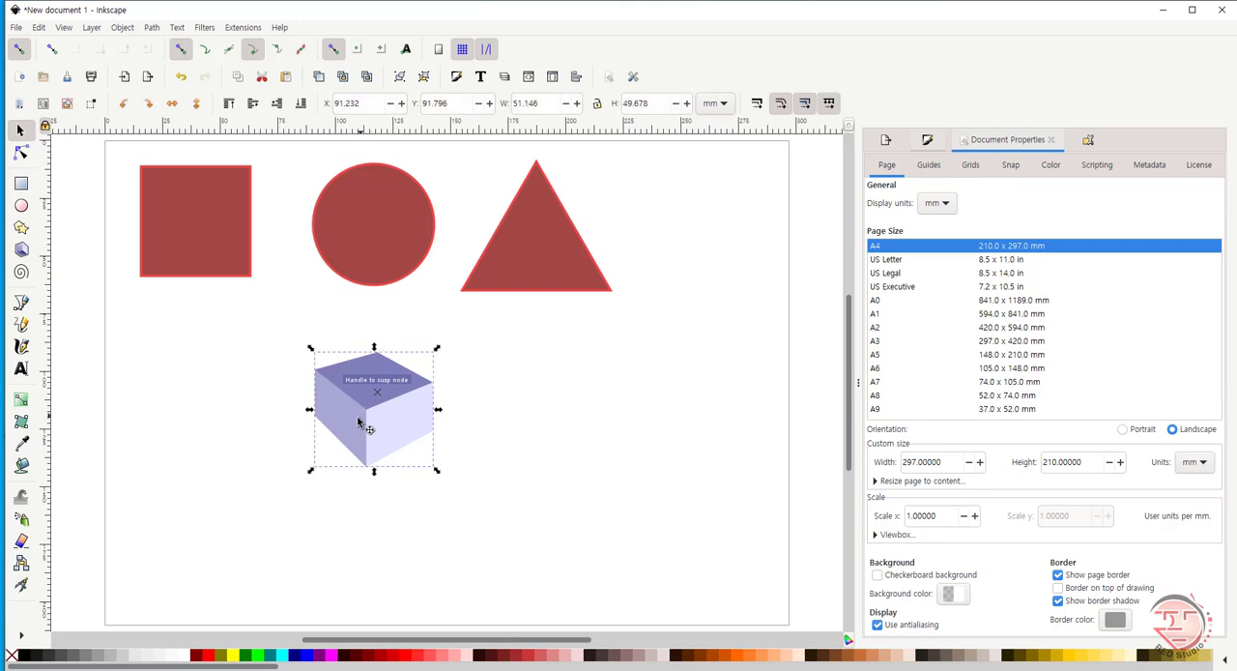
key("Delete")
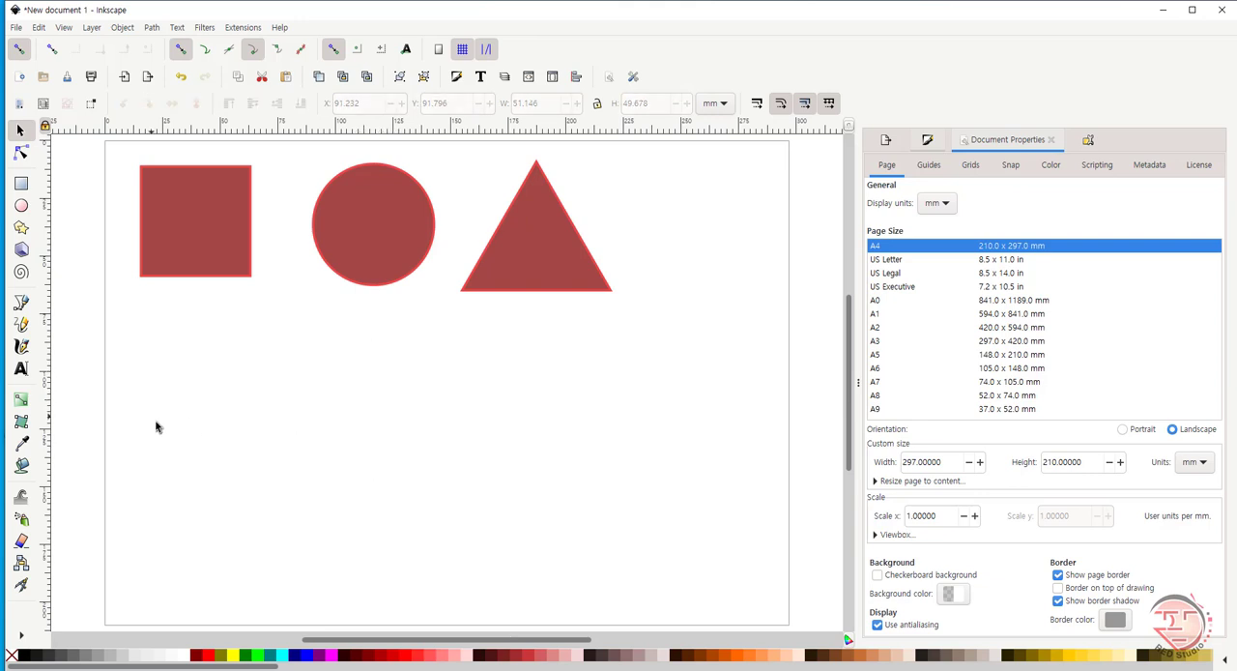
- Draw a 3D box about 27 × 43 mm beside the triangle near the page's right edge
left_click(23, 250)
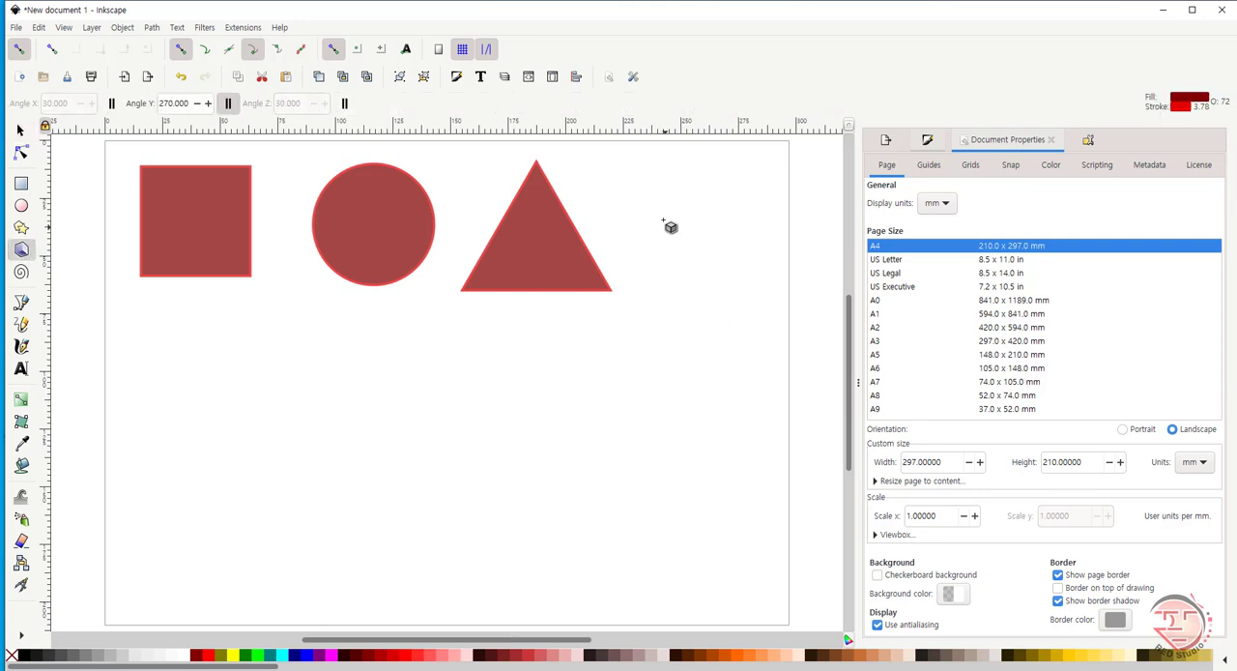
left_click_drag(690, 229, 705, 257)
left_click(20, 131)
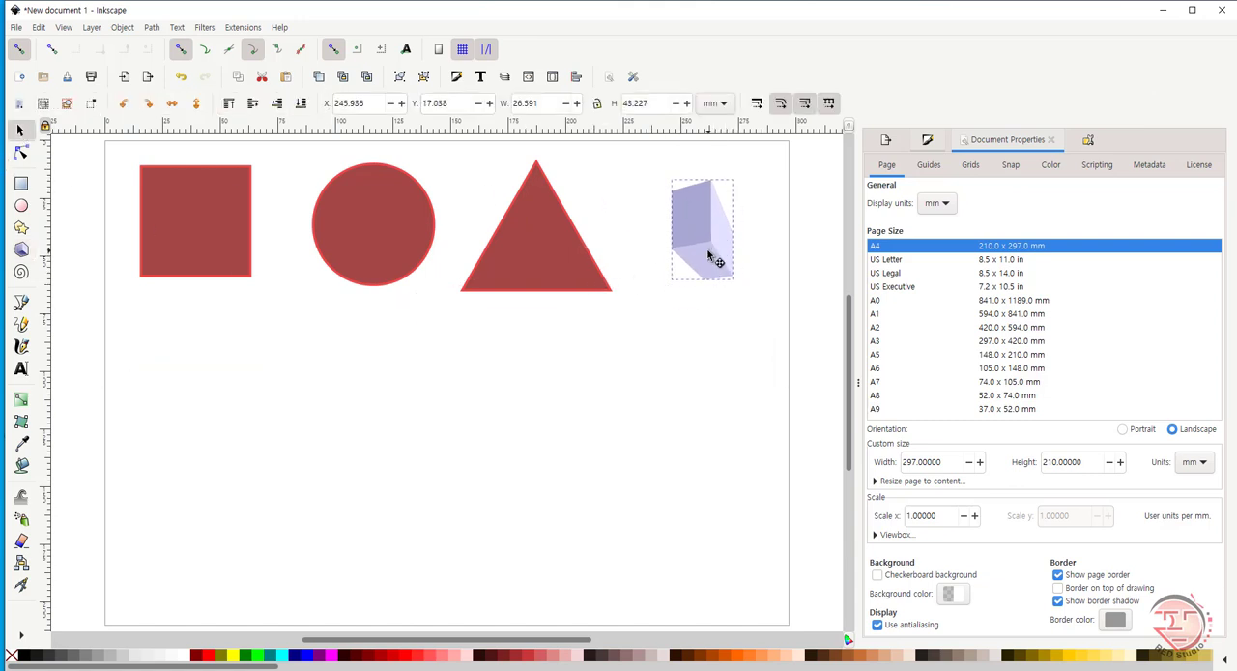
- Draw a spiral below the circle, unwind it to about 0.71 turns, and chain several more open spirals around it
left_click(20, 272)
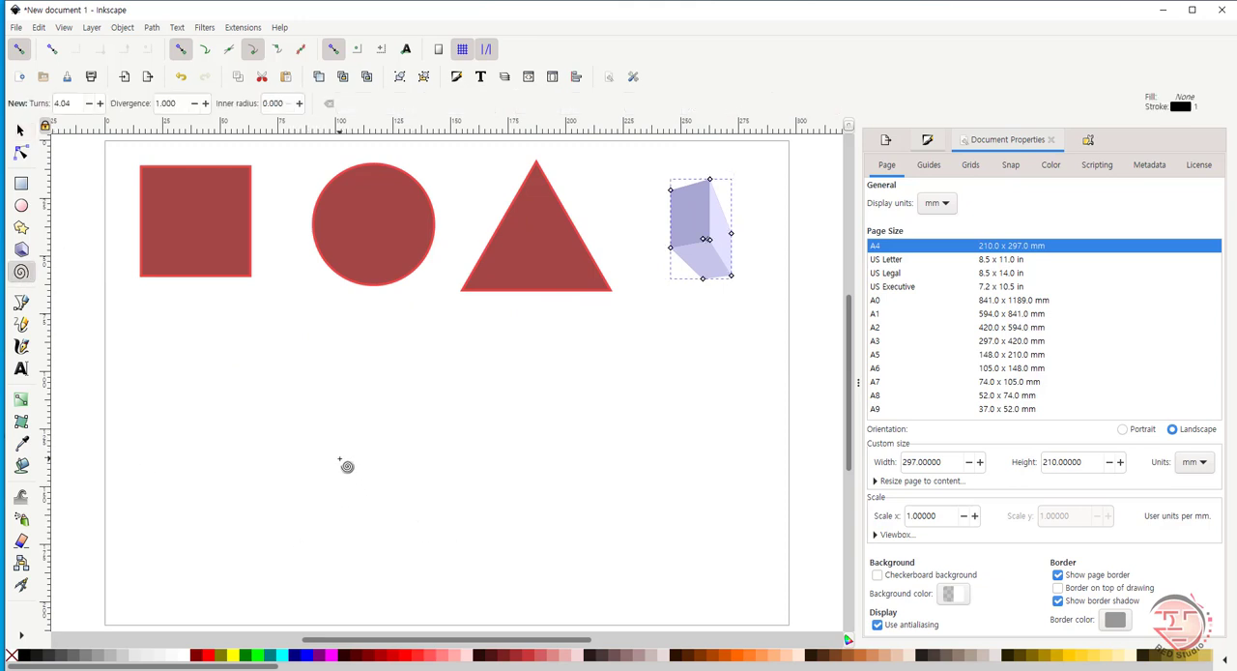
left_click_drag(339, 460, 387, 479)
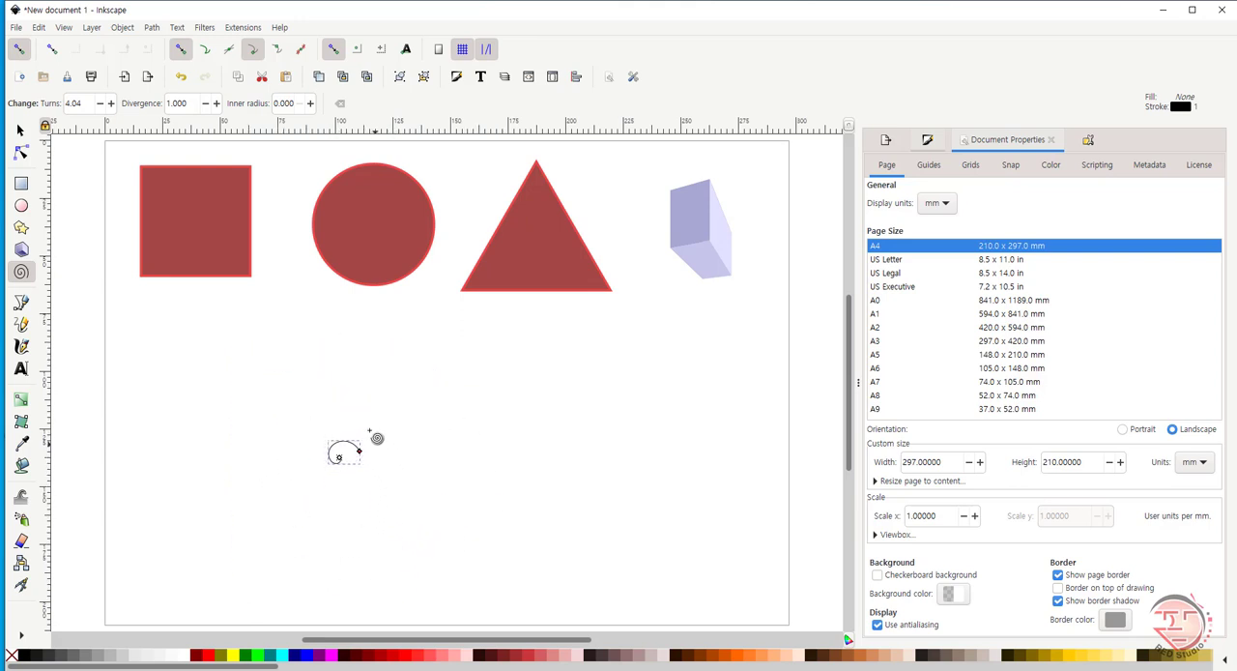
left_click_drag(369, 431, 320, 469)
mouse_move(323, 450)
left_mouse_down()
mouse_move(331, 496)
mouse_move(311, 519)
mouse_move(332, 441)
mouse_move(318, 463)
left_mouse_up()
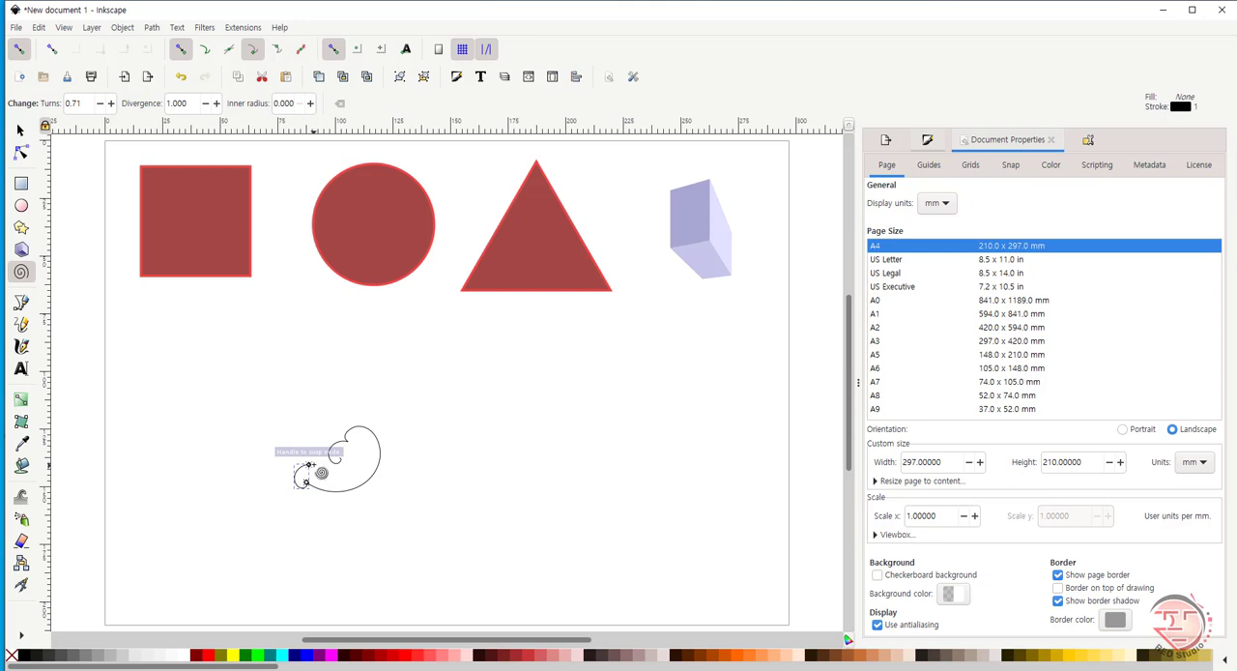
mouse_move(310, 465)
left_mouse_down()
mouse_move(312, 432)
mouse_move(294, 474)
mouse_move(325, 449)
mouse_move(354, 461)
mouse_move(331, 455)
mouse_move(339, 462)
mouse_move(321, 479)
left_mouse_up()
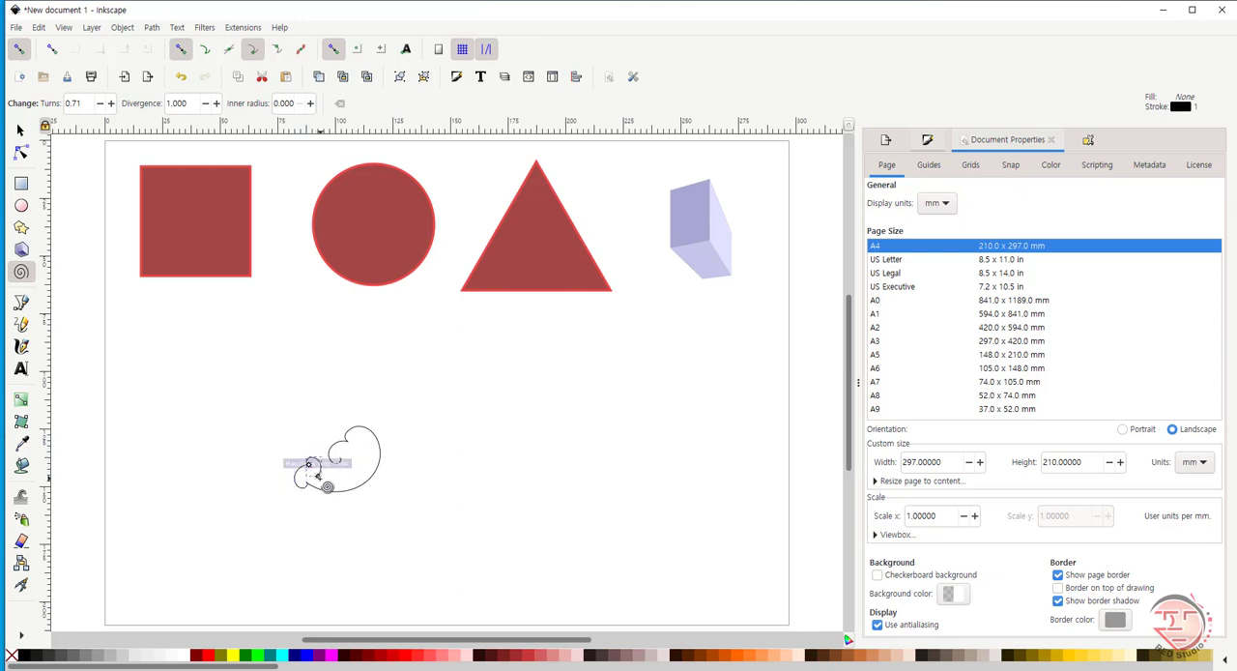
left_click(330, 484)
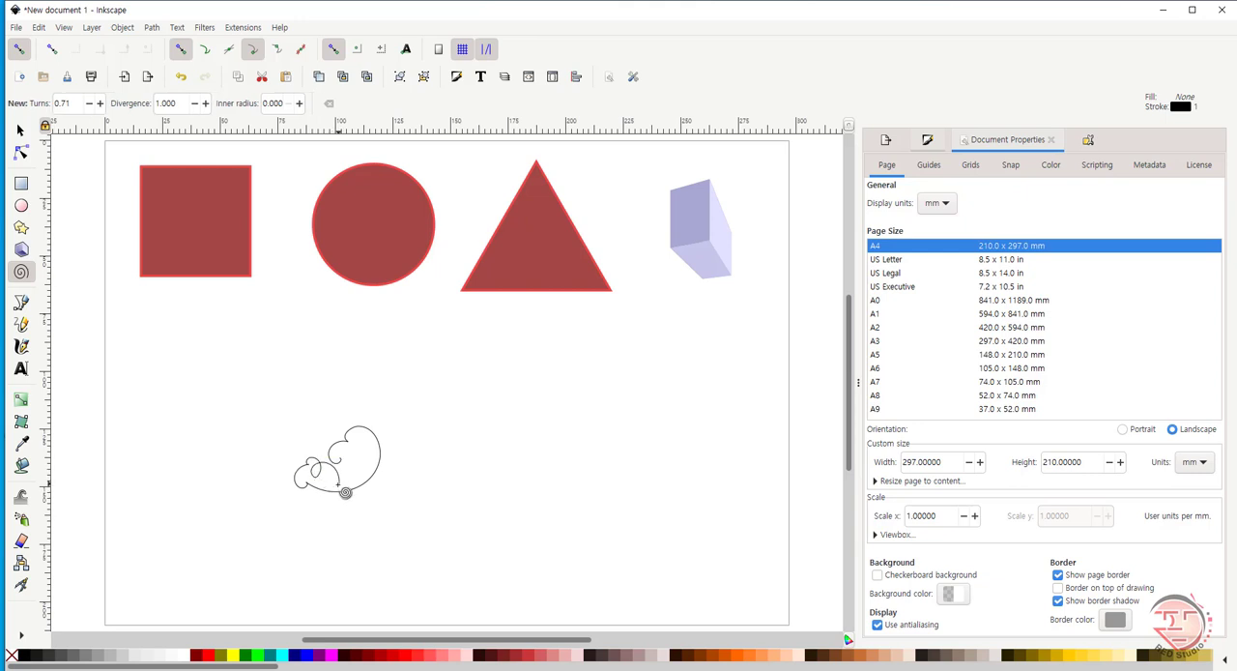
mouse_move(331, 486)
left_mouse_down()
mouse_move(370, 442)
mouse_move(376, 405)
mouse_move(376, 423)
mouse_move(440, 441)
mouse_move(403, 465)
left_mouse_up()
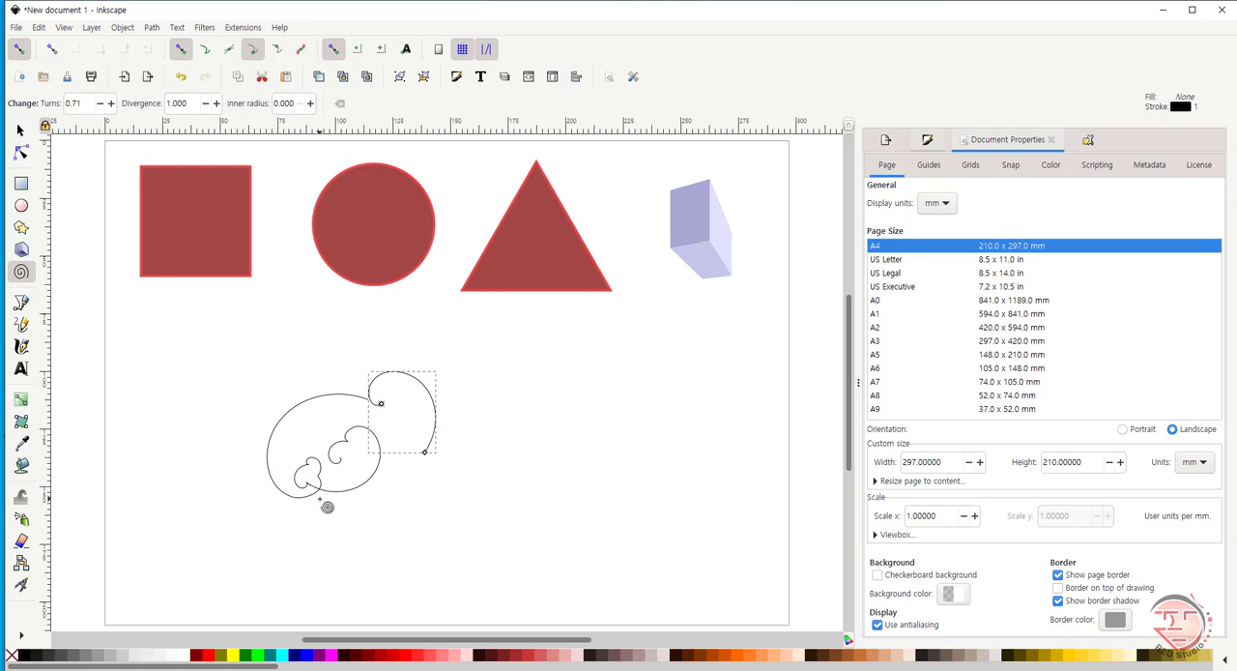
- Draw a large spiral with about 2.93 turns below the triangle and a small one with about 8.04 turns near the page's lower-left corner
left_click_drag(569, 470, 609, 553)
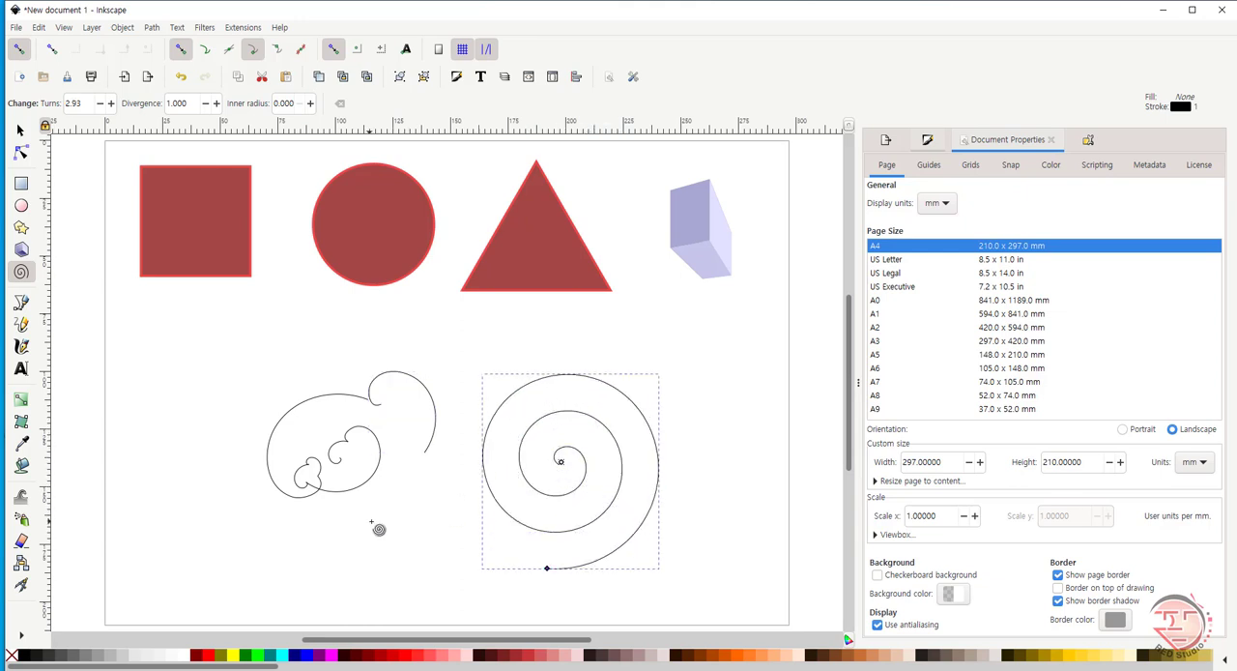
left_click(209, 538)
mouse_move(189, 535)
left_mouse_down()
mouse_move(221, 512)
mouse_move(186, 512)
mouse_move(243, 505)
mouse_move(232, 577)
mouse_move(180, 516)
left_mouse_up()
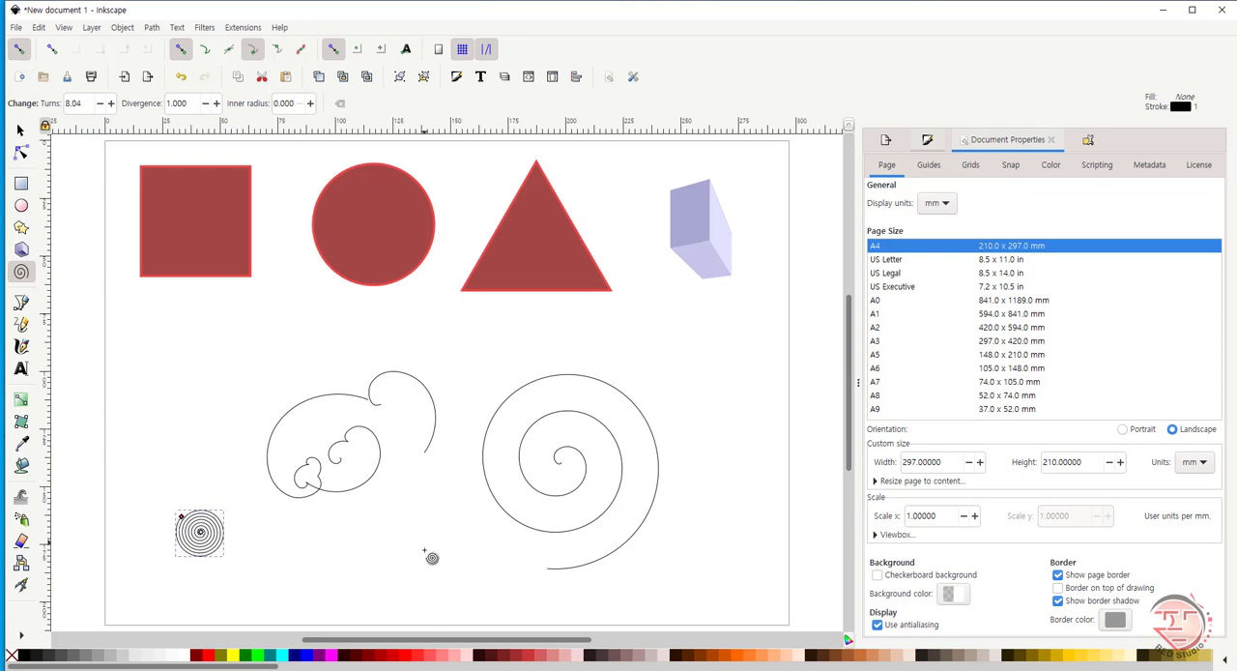
- Draw a spiral about 35 × 36 mm with 8.04 turns below the chained spirals and widen its inner radius to about 0.736
left_click_drag(423, 541, 396, 575)
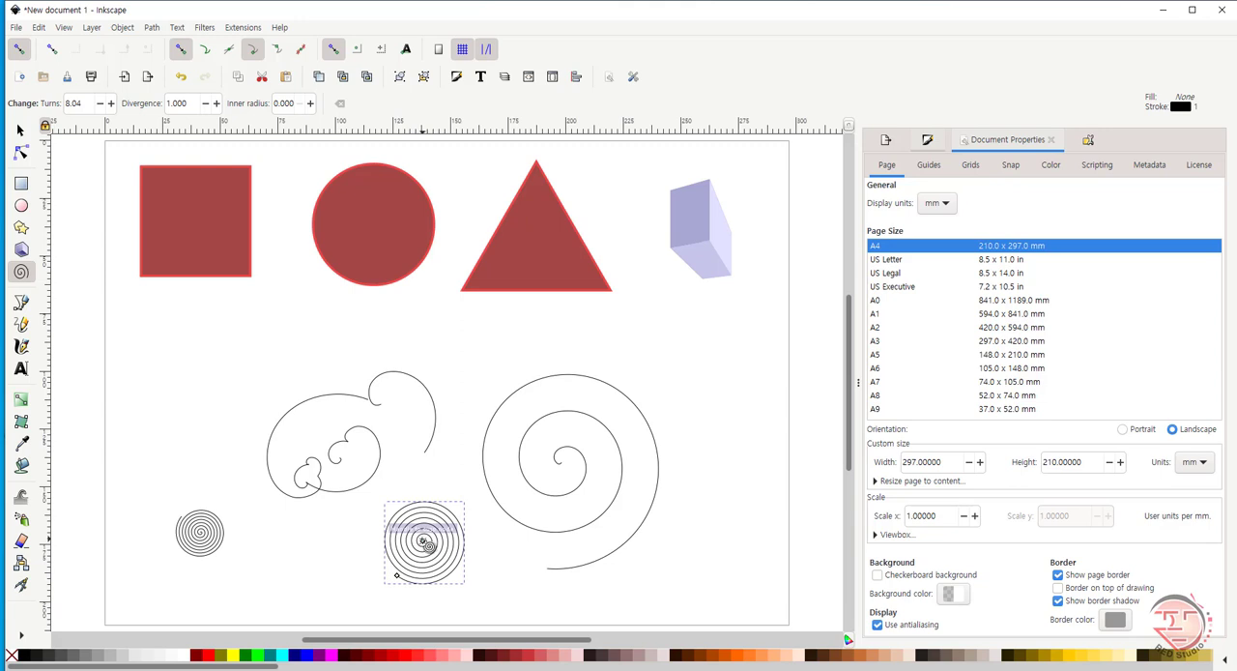
left_click_drag(424, 542, 394, 569)
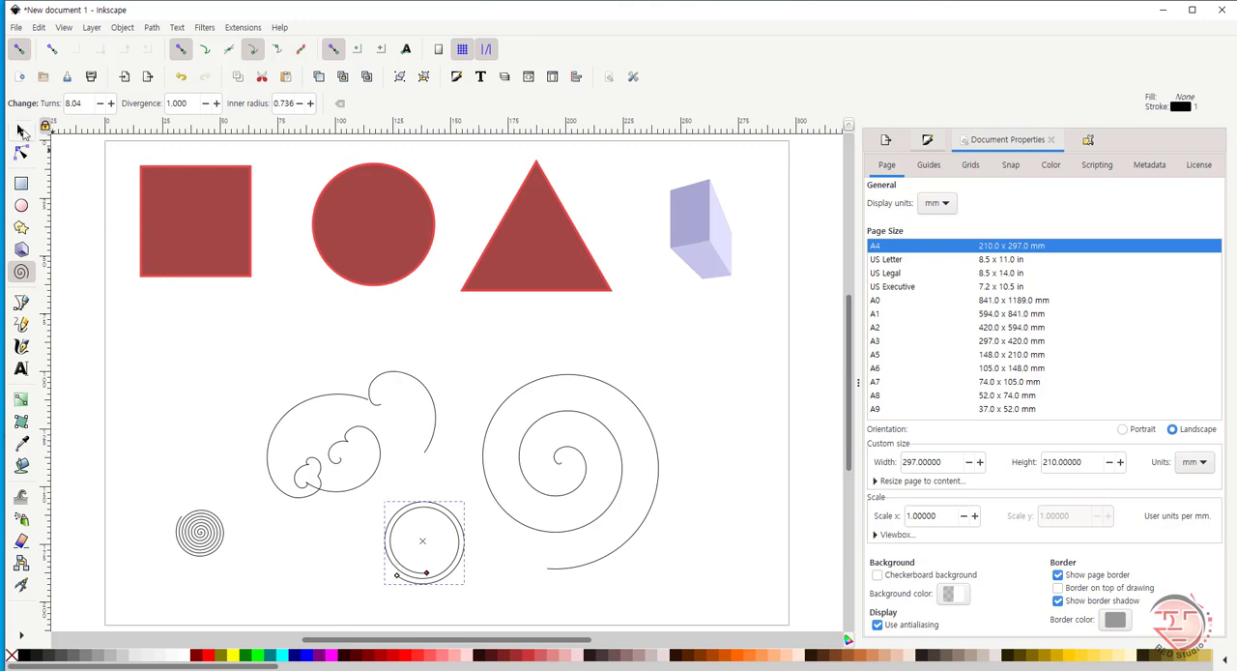
- Delete all objects from the page
key("s")
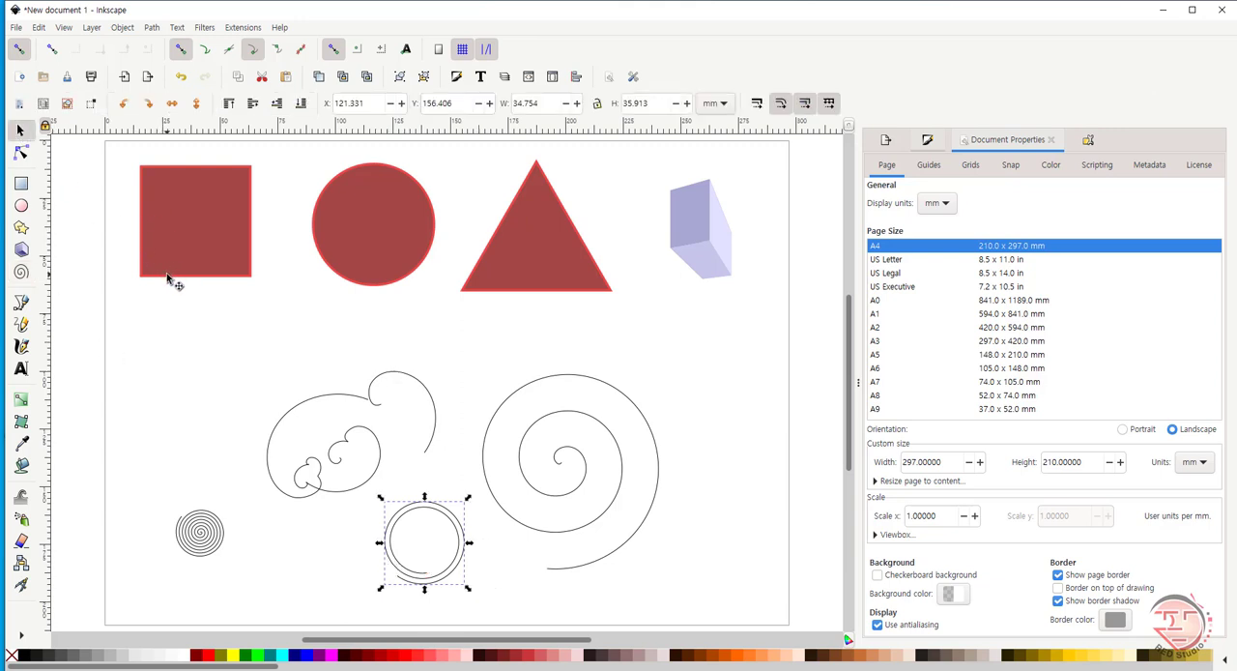
key("ctrl+a")
key("Delete")
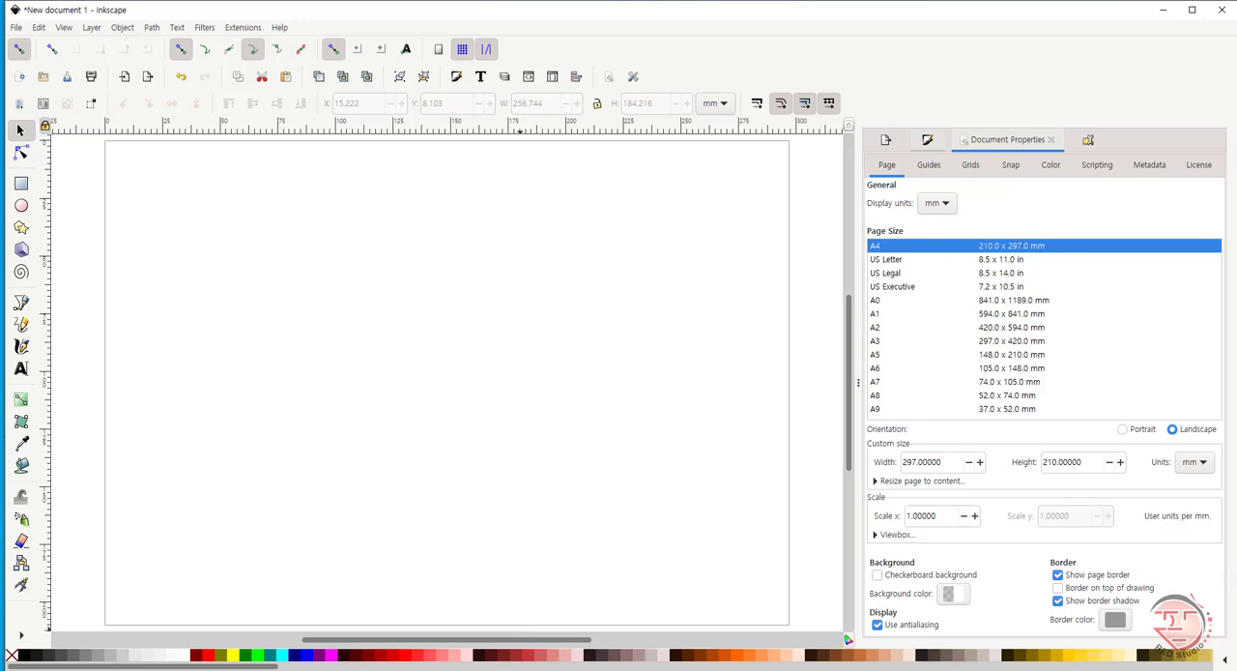
left_click(523, 643)
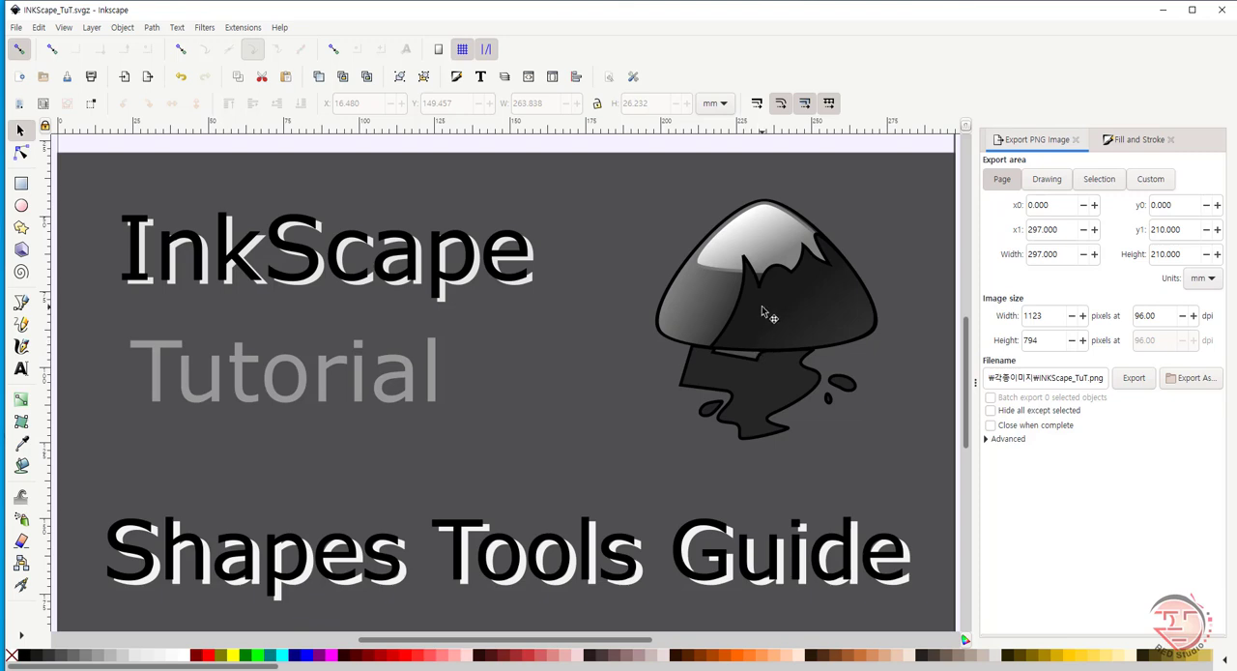
key("alt+Tab")
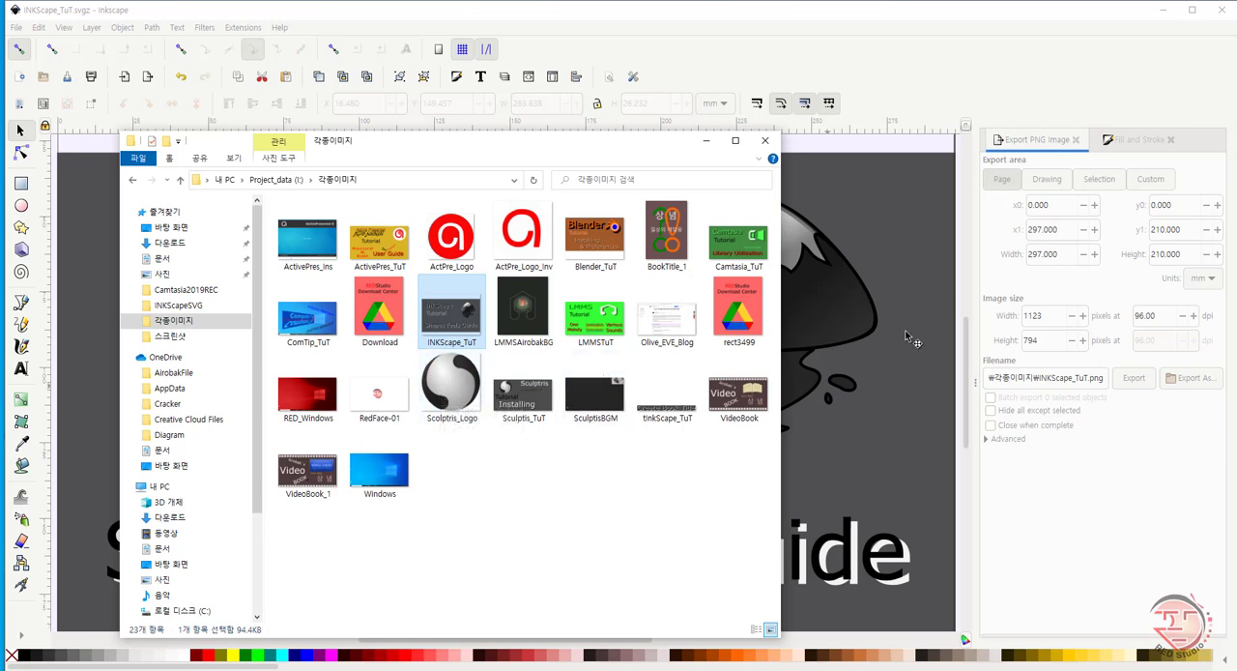
left_click(875, 147)
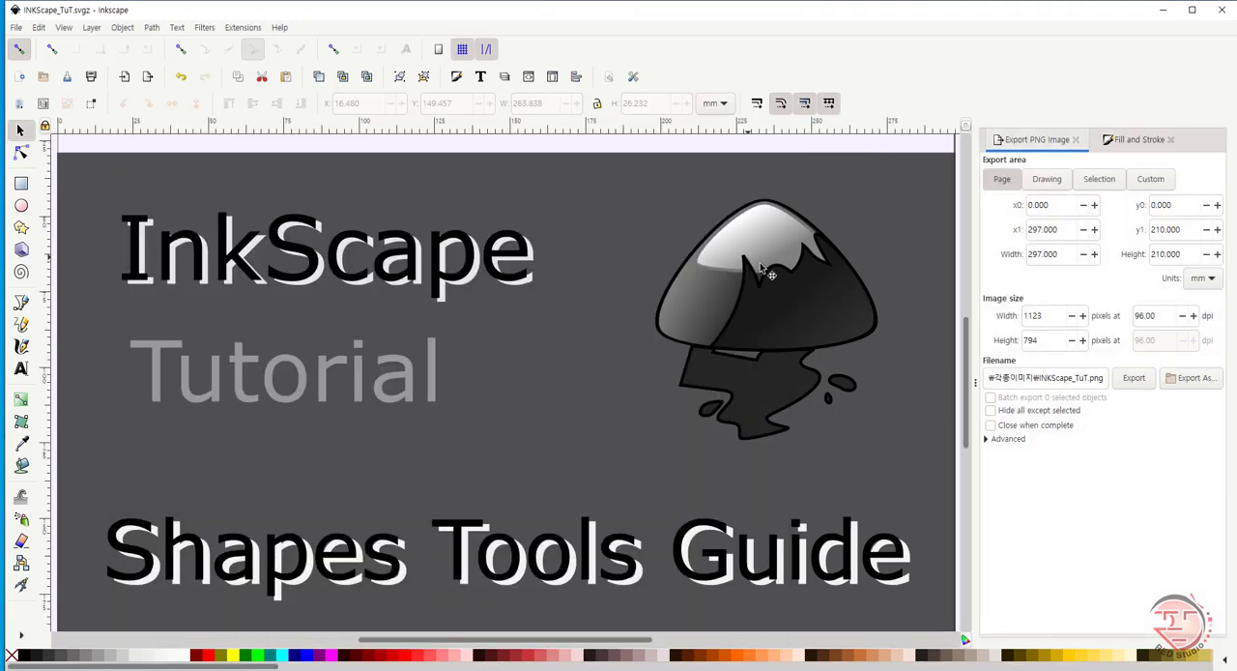
left_click(608, 633)
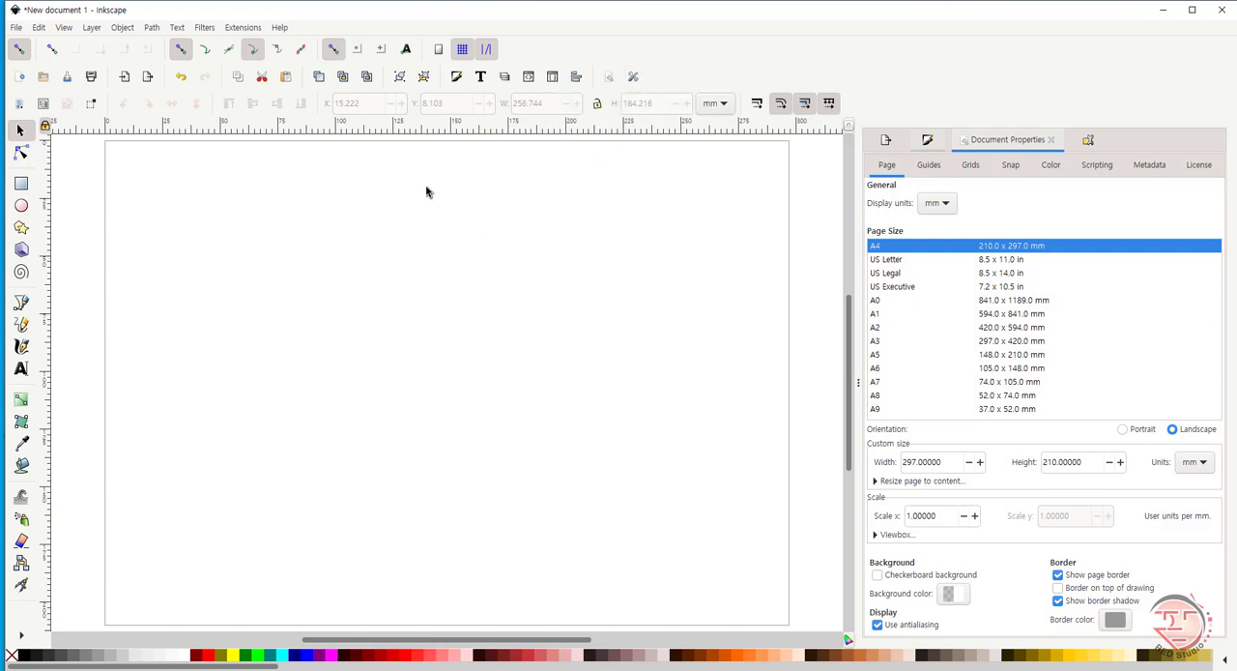
- Open the Align and Distribute settings and add the text "황금비율 1.618" in the upper part of the page
key("ctrl+shift+a")
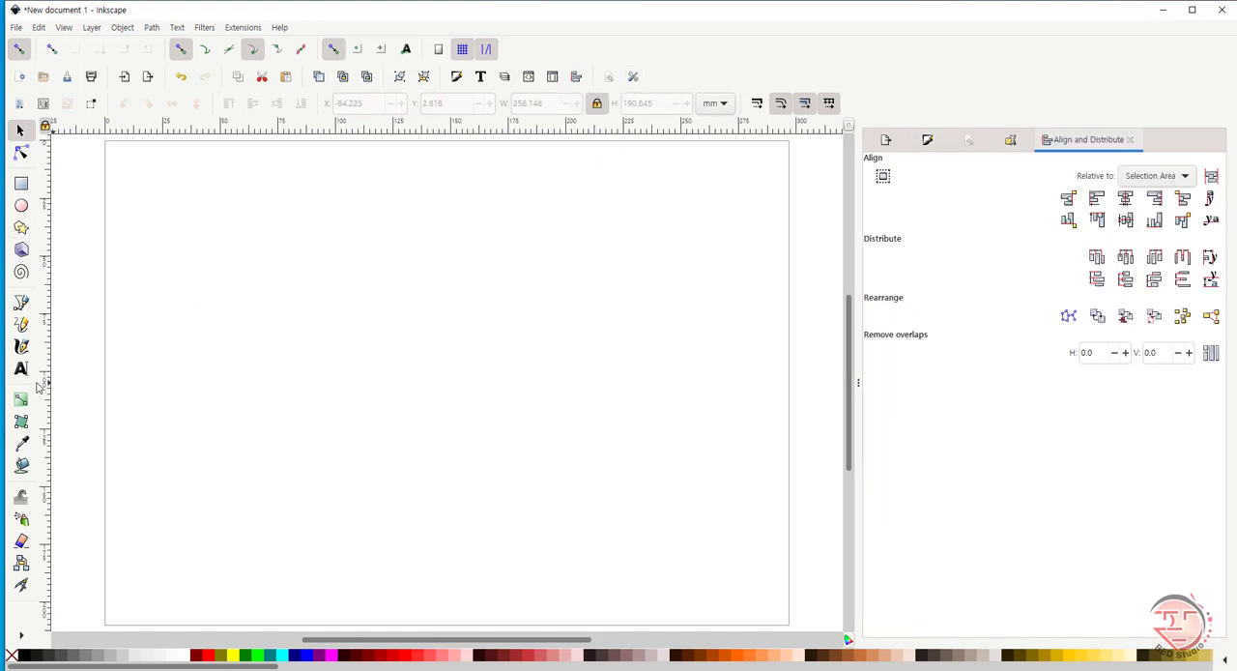
left_click(21, 372)
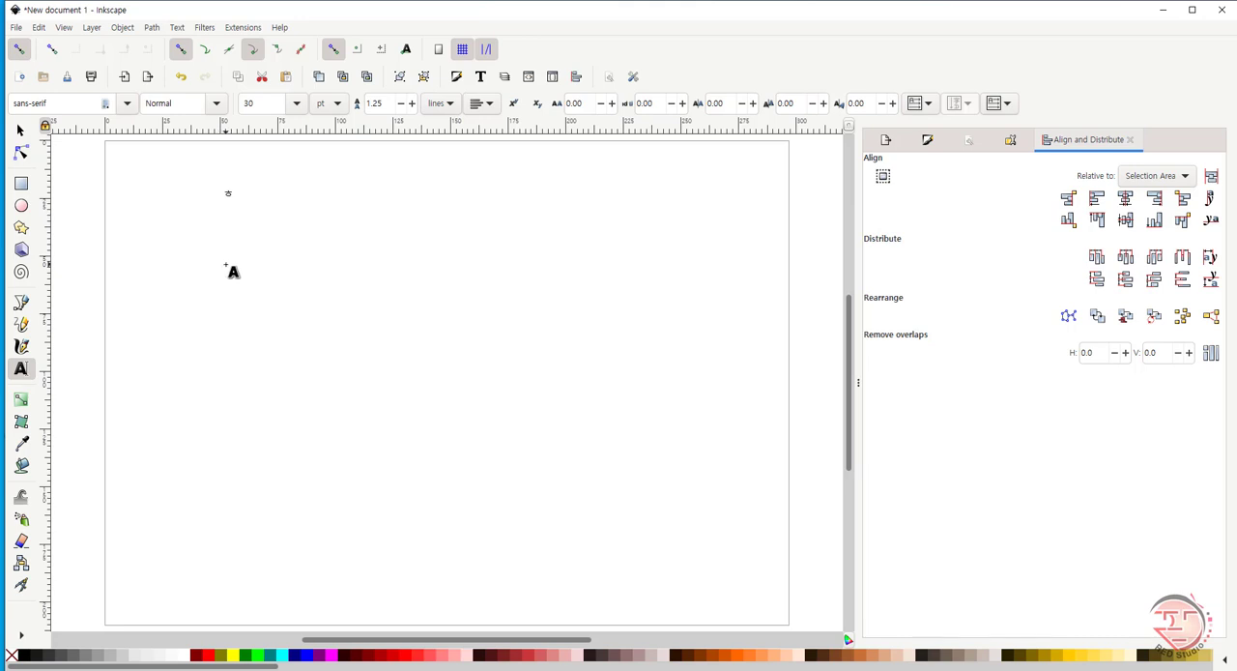
type("황금비")
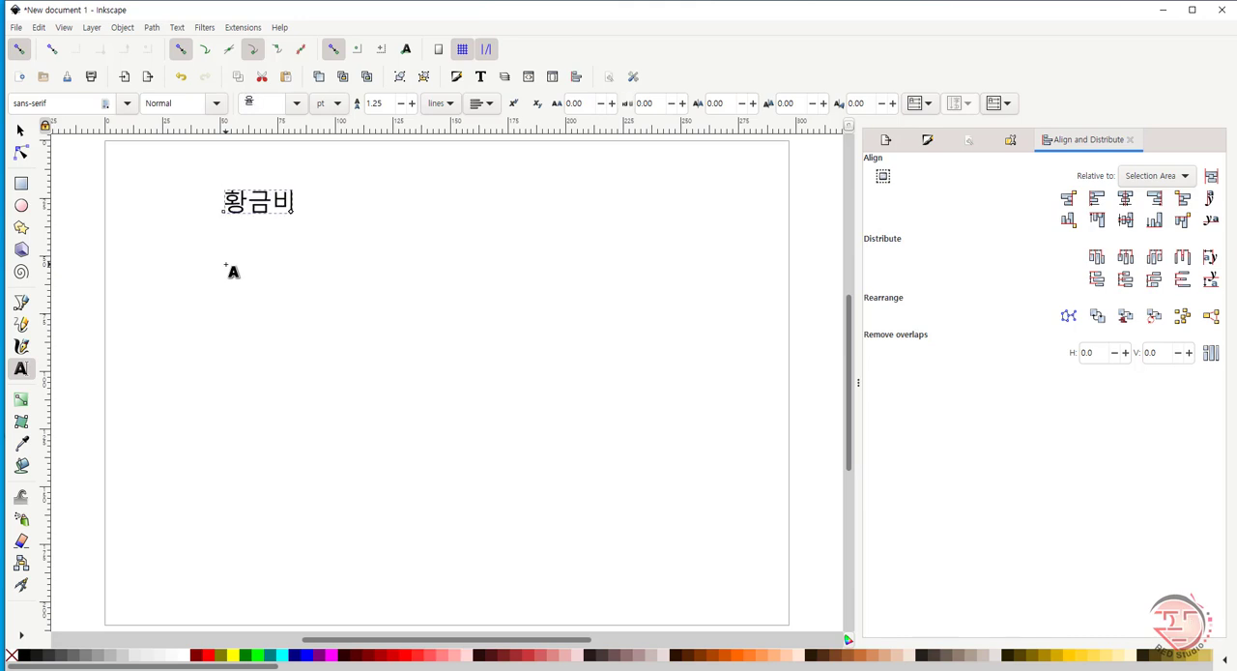
type("율")
type("1")
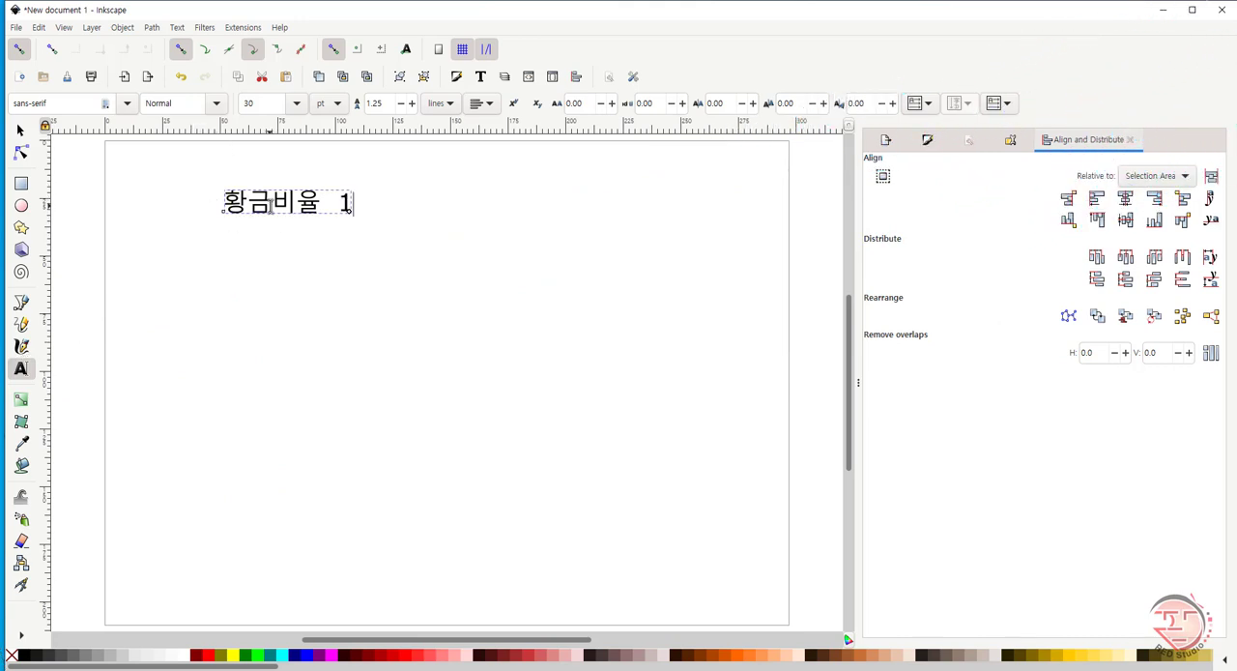
type(".618")
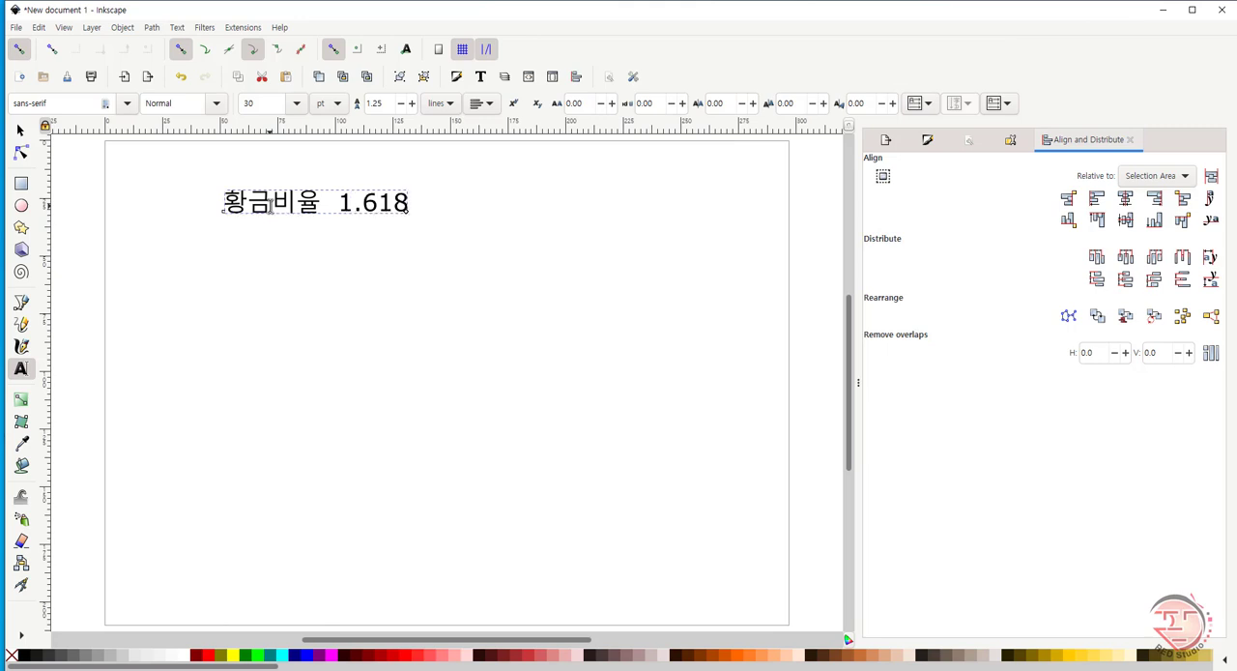
- Enlarge the text to about 127 × 16 mm and place it in the page's top-left corner
left_click(20, 130)
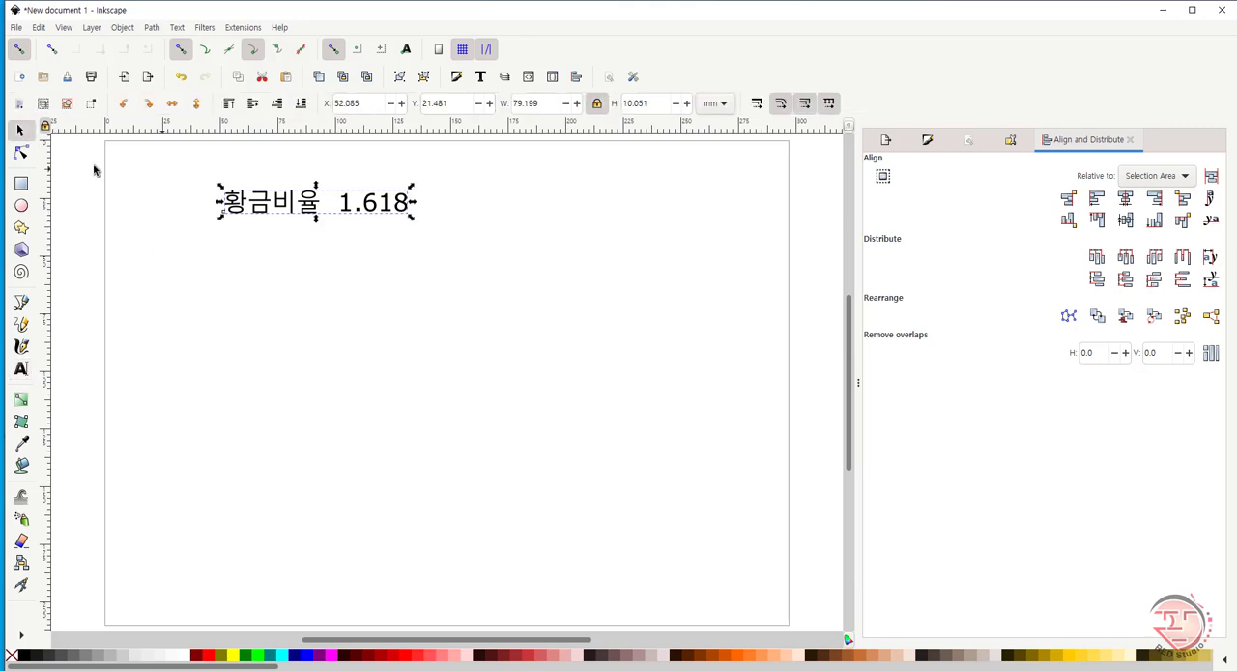
left_click_drag(222, 190, 108, 172)
left_click_drag(353, 203, 360, 178)
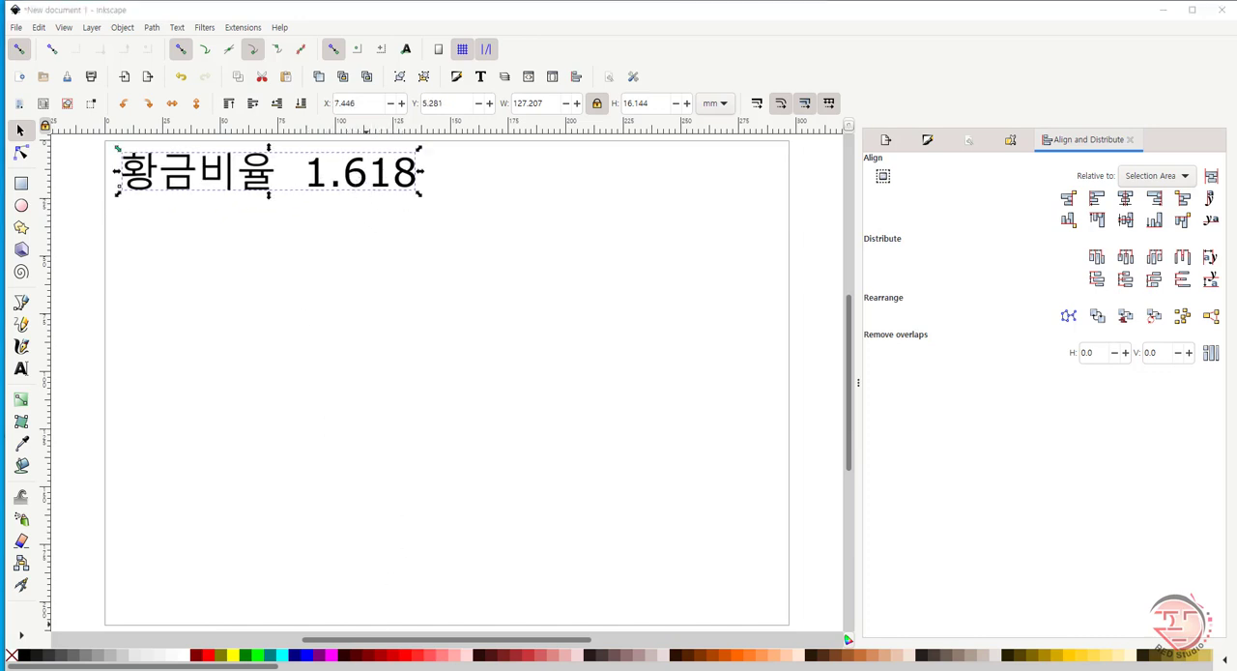
key("alt+Tab")
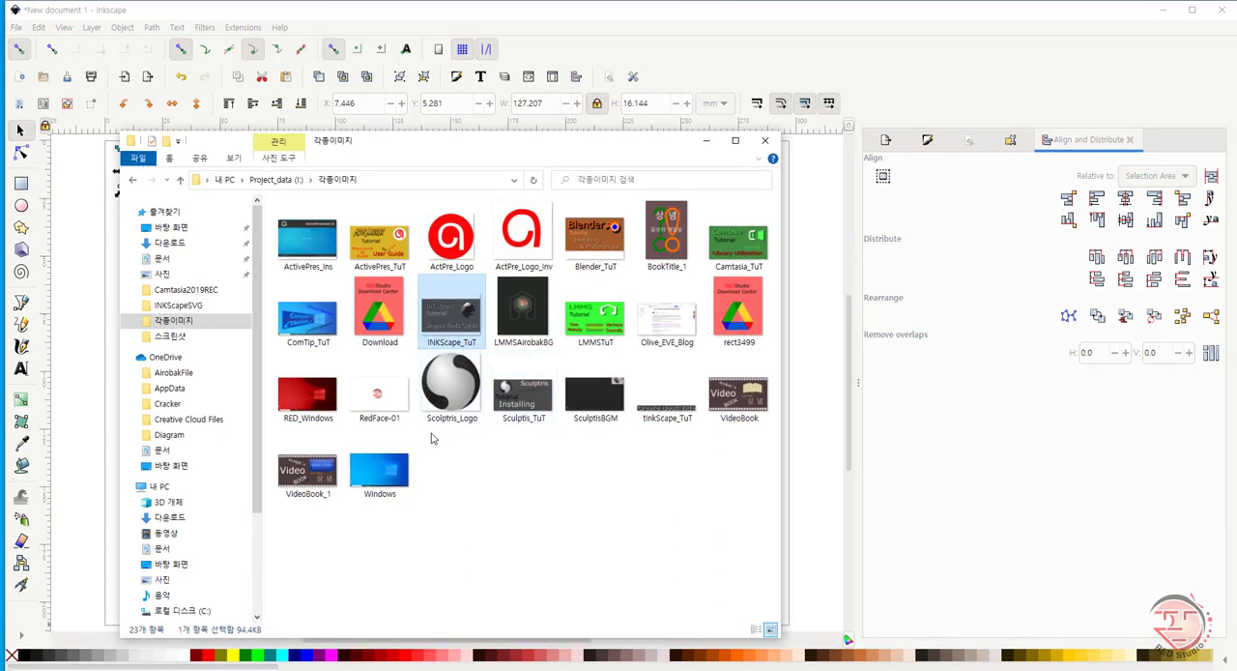
left_click(708, 145)
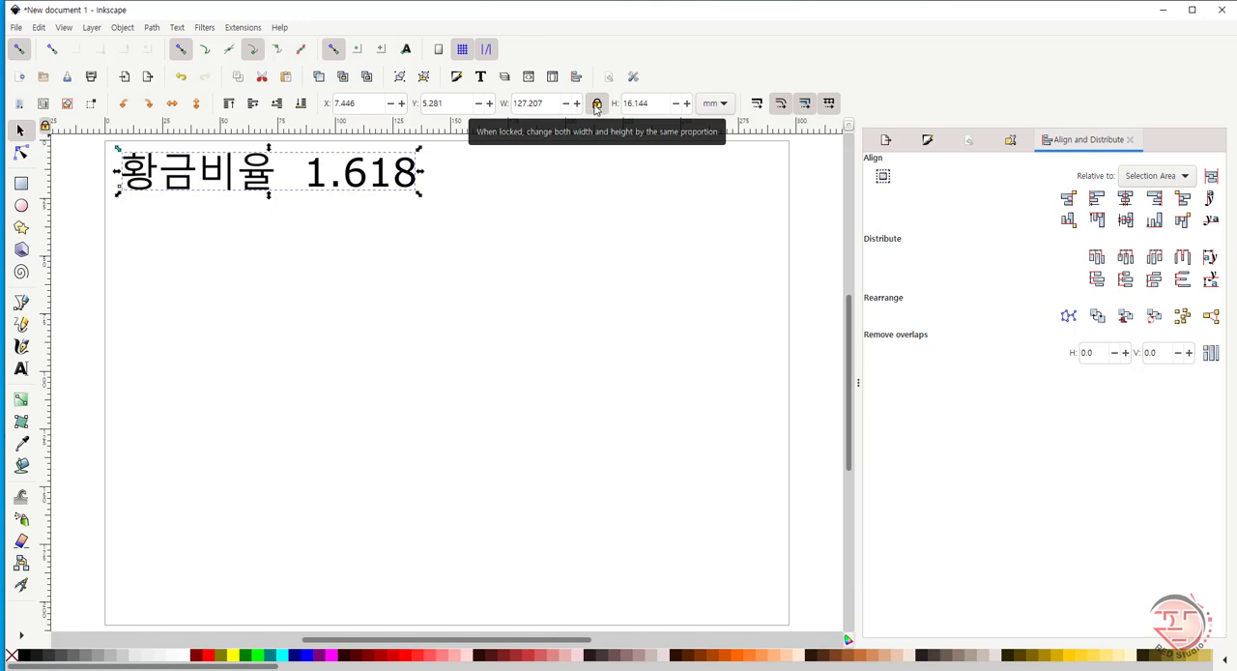
- Draw a circle about 96 mm across in the middle of the page
left_click(21, 207)
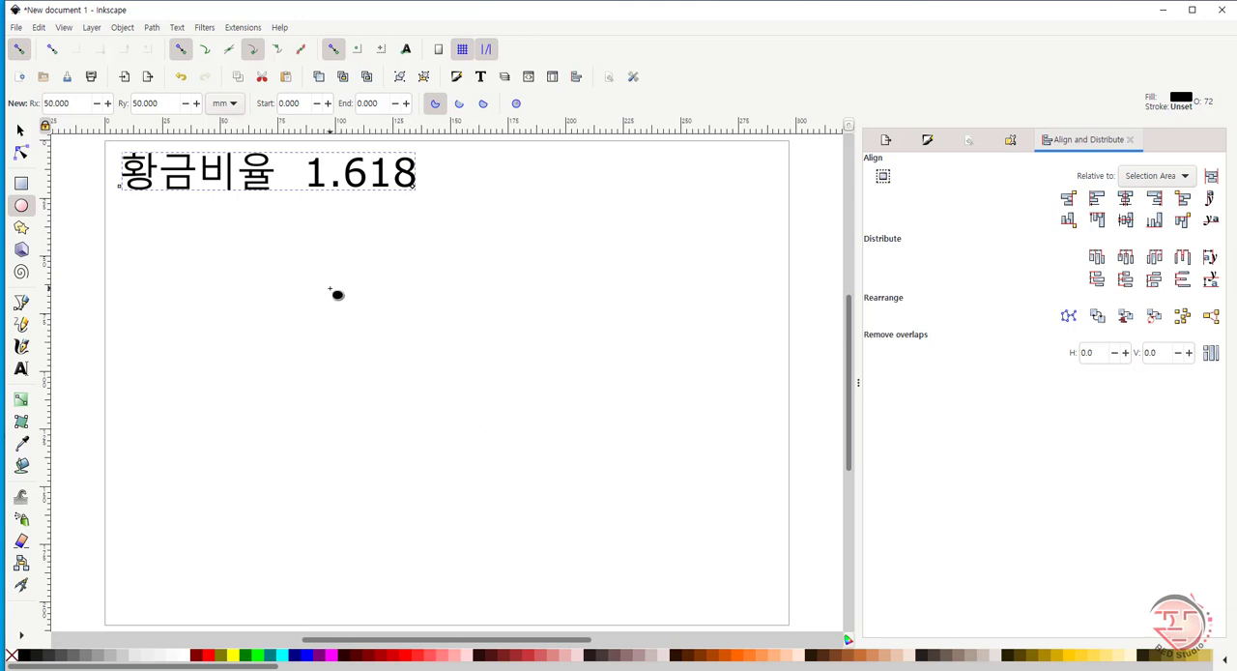
mouse_move(355, 268)
left_mouse_down()
mouse_move(587, 493)
mouse_move(582, 471)
left_mouse_up()
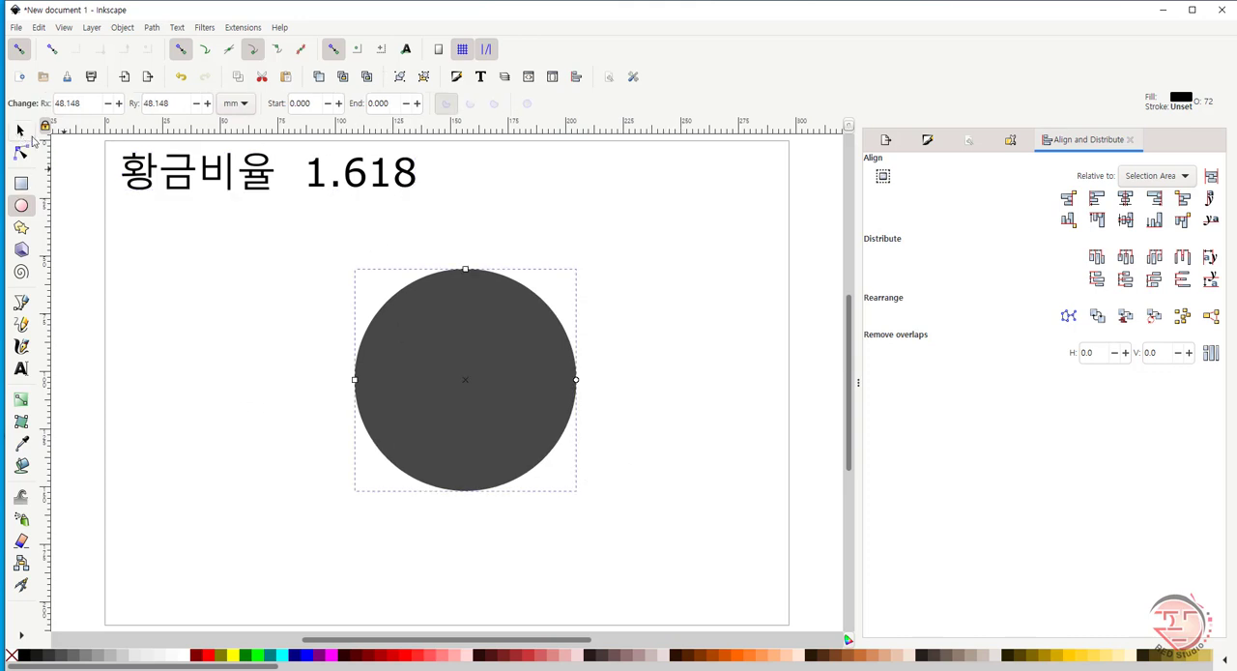
left_click(20, 130)
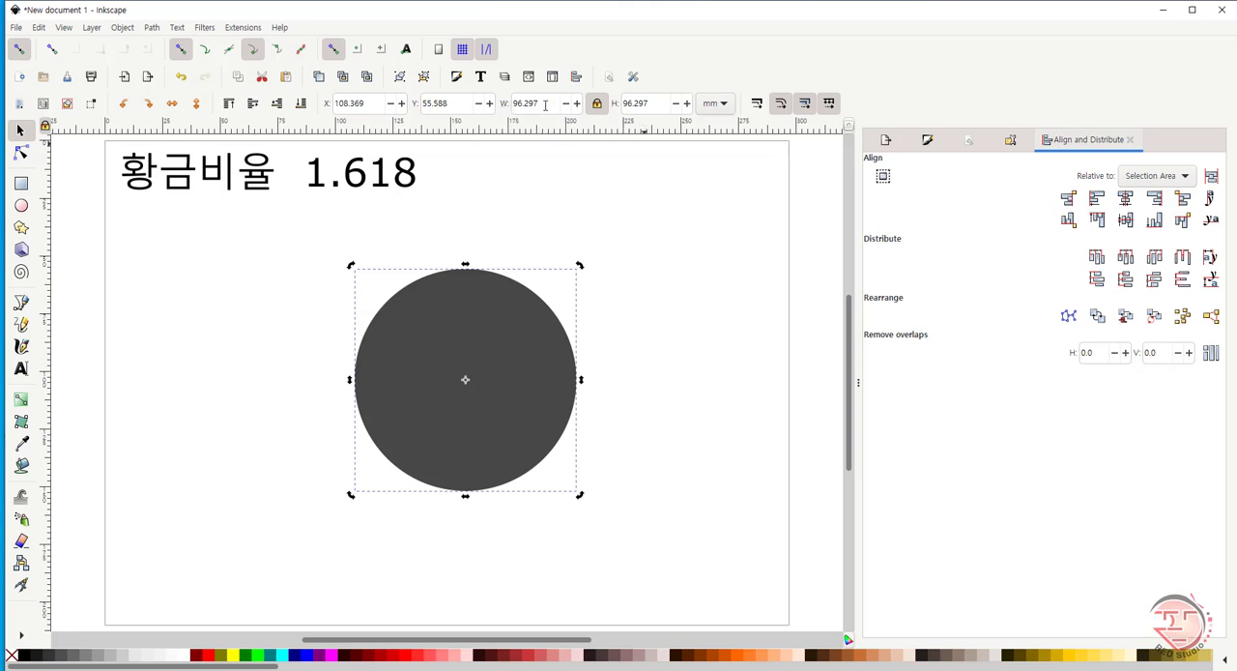
- Set the circle's diameter to 100 mm and fill it with light grey
double_click(549, 103)
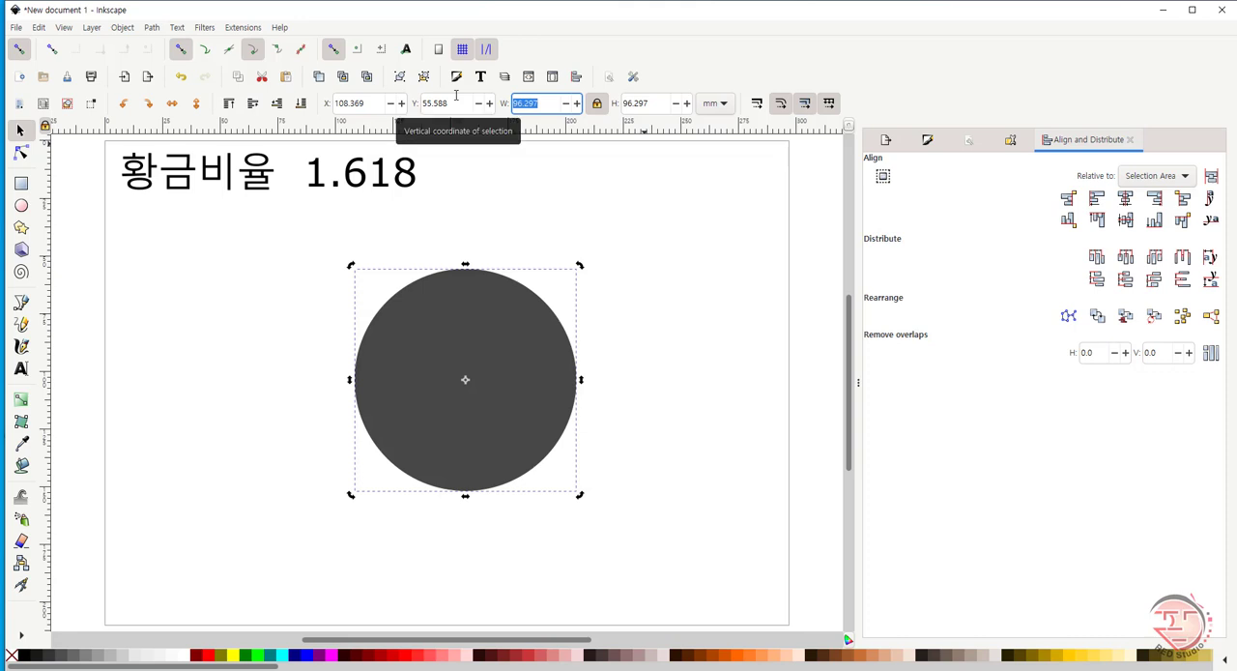
type("100")
key("Return")
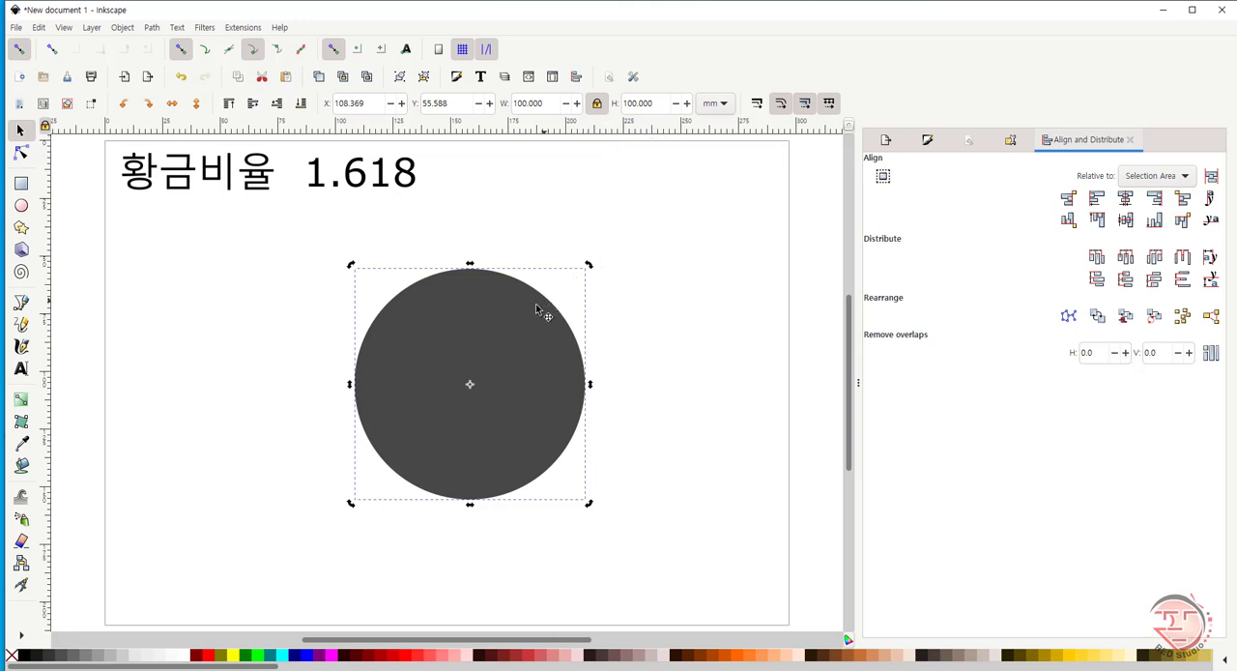
left_click(514, 332)
left_click(137, 658)
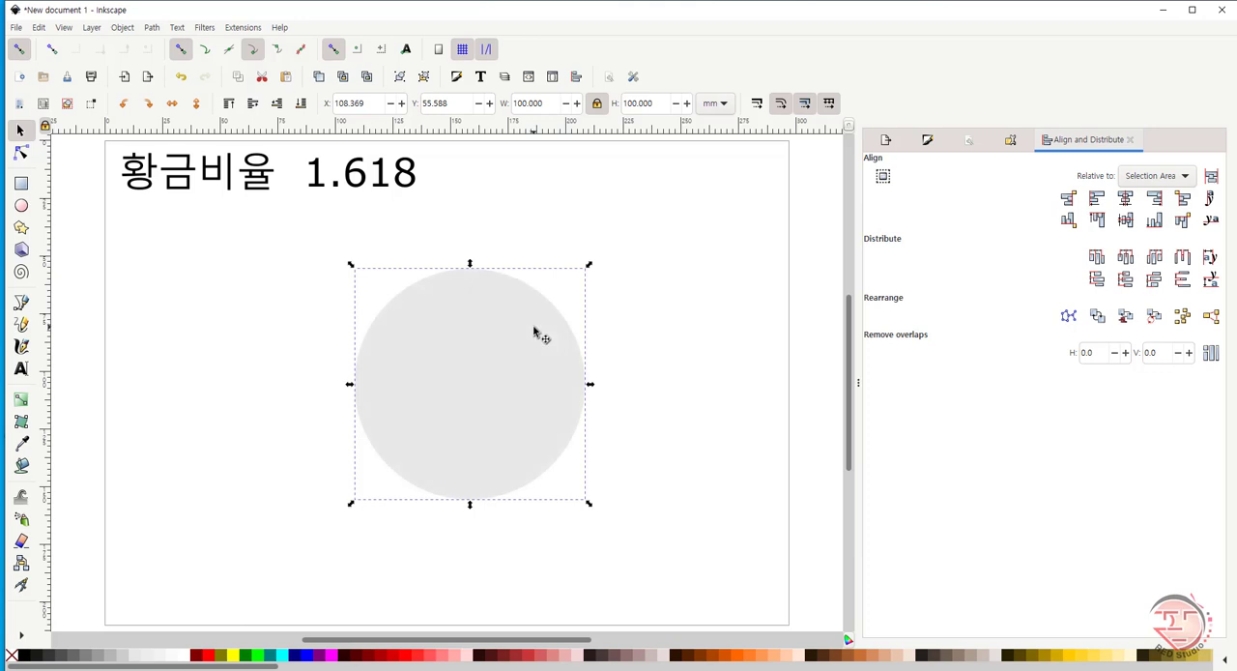
- Duplicate the circle and scale the copy proportionally to a width of 100/1.618 mm
left_click(553, 104)
type("/1.6")
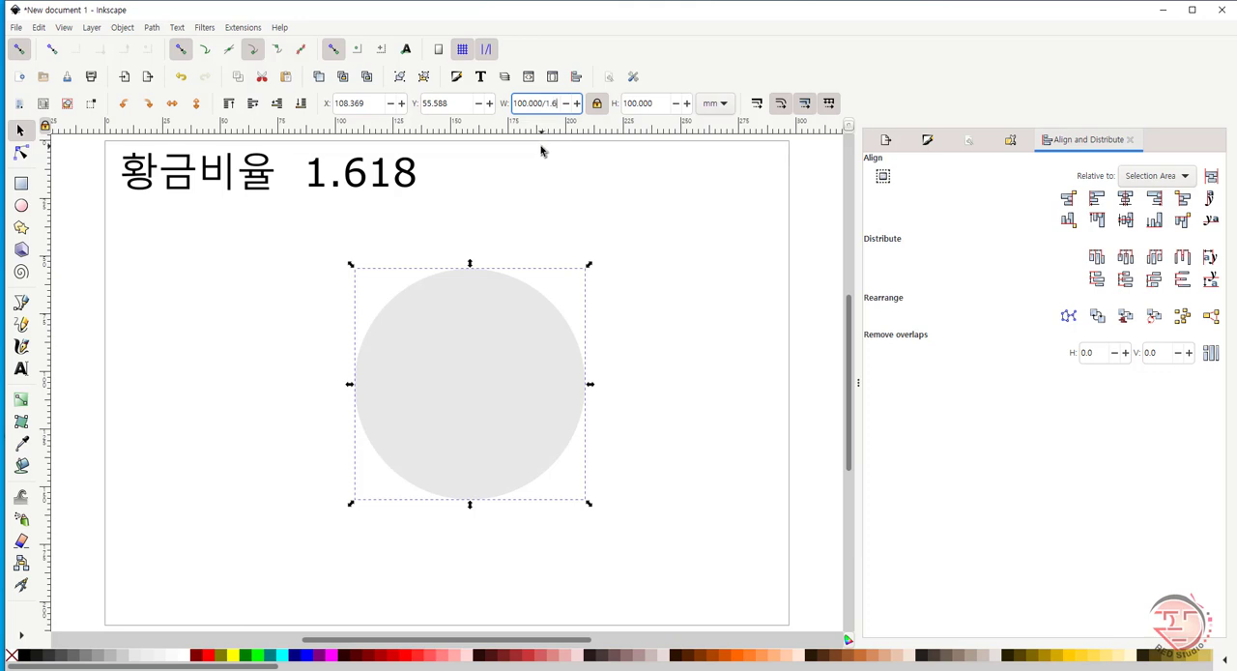
type("18")
key("Return")
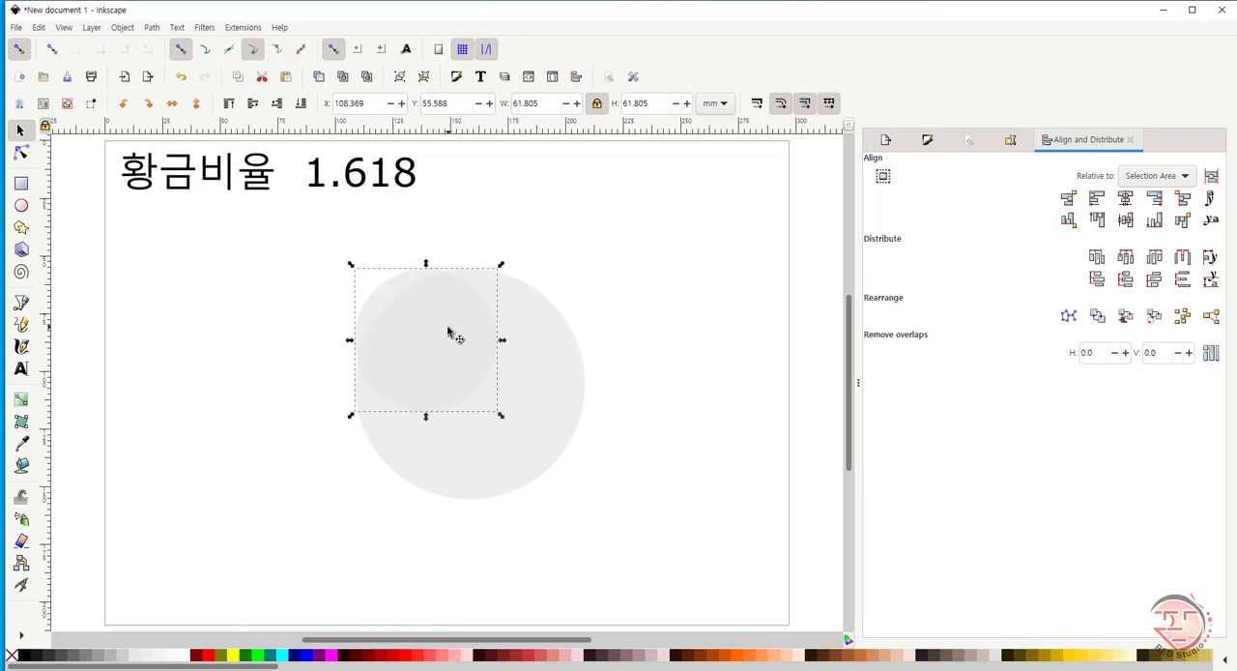
left_click(27, 657)
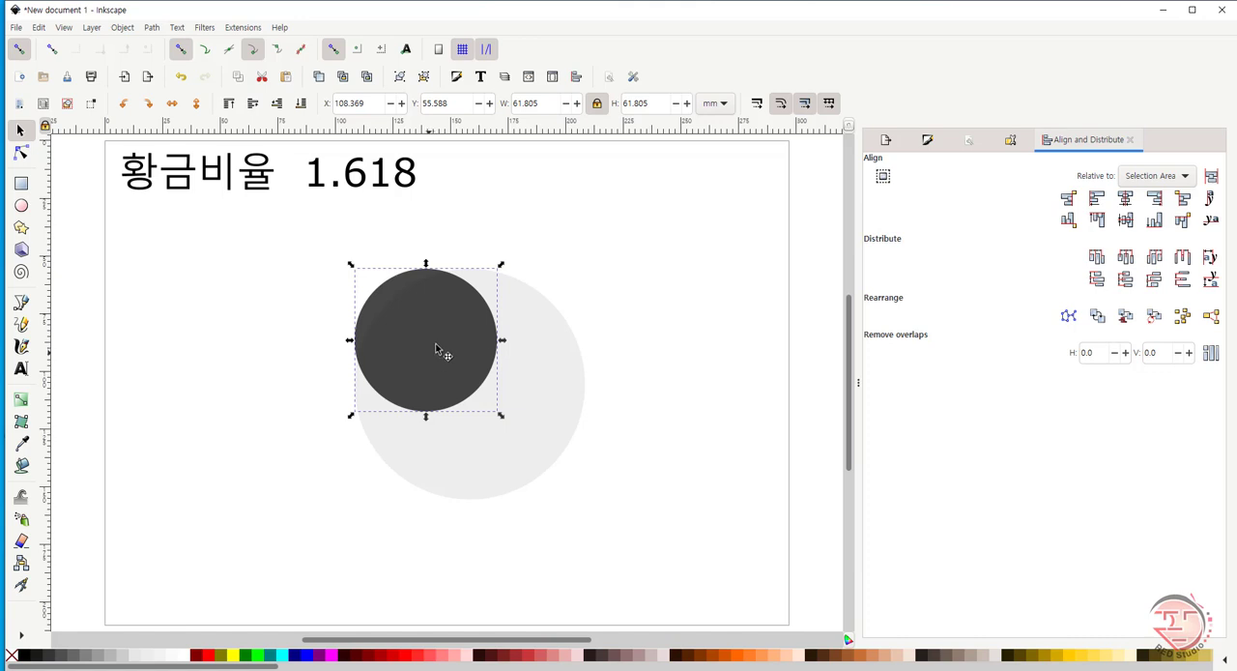
left_click(533, 104)
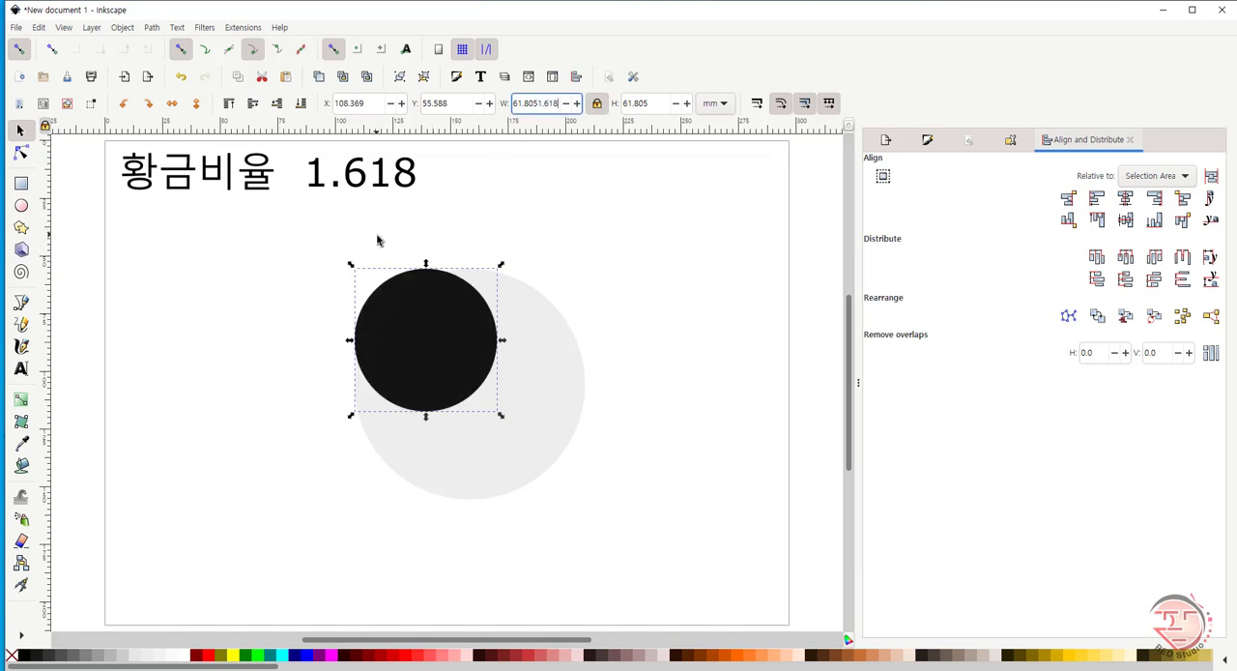
key("Escape")
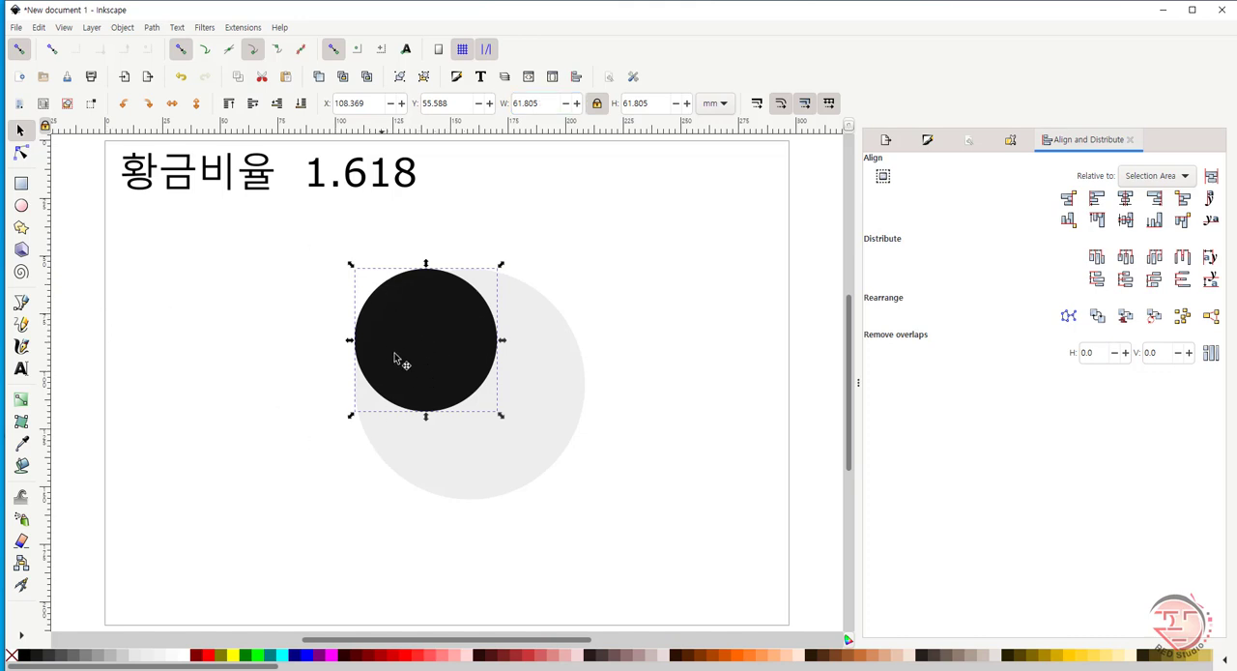
left_click(422, 337)
left_click(406, 306)
left_click(546, 109)
left_click(602, 298)
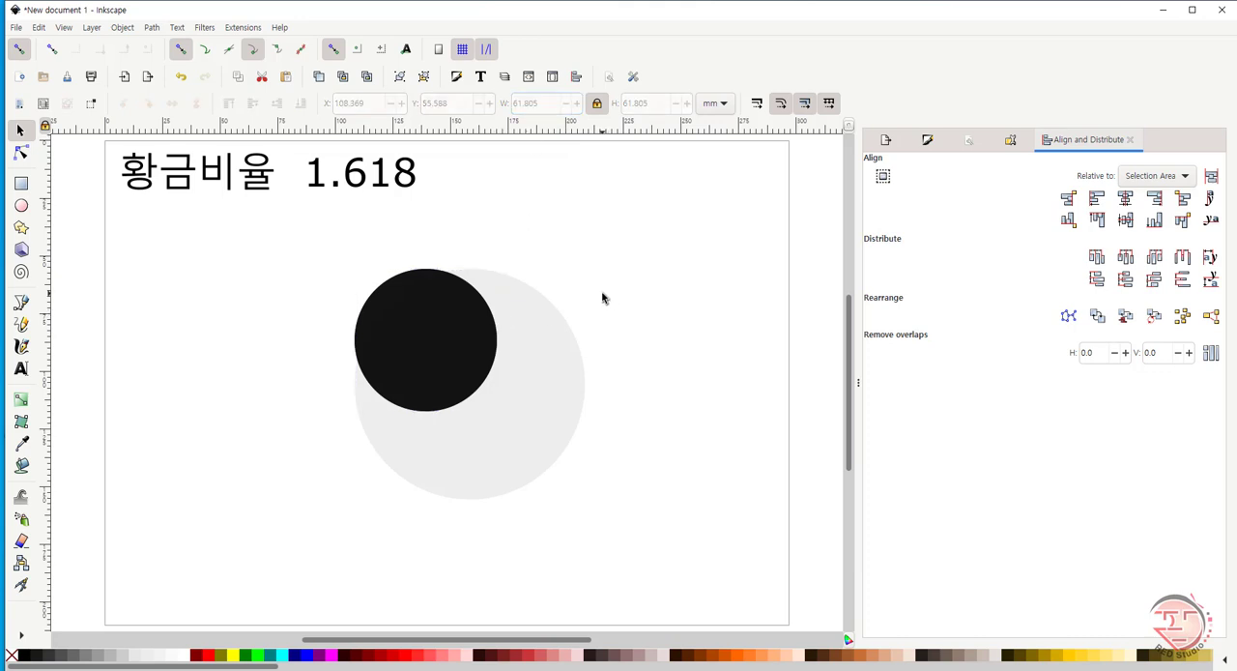
key("ctrl+z")
key("ctrl+z")
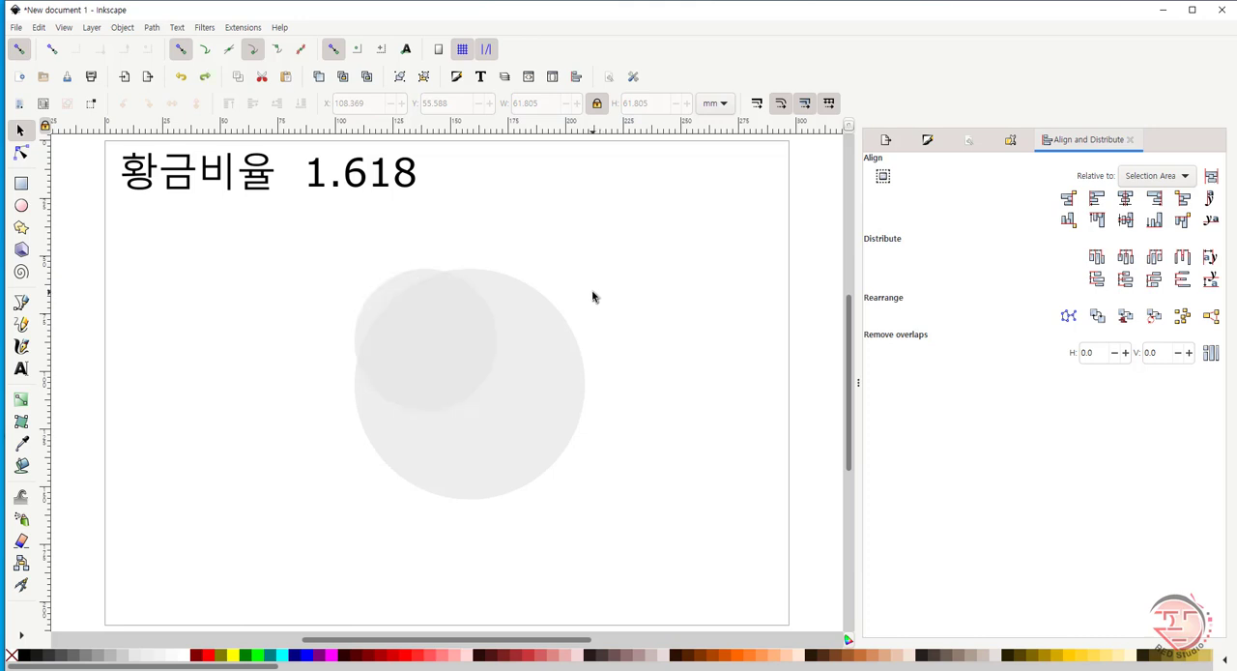
- Fill the smaller circle with black and duplicate it in place
left_click(425, 339)
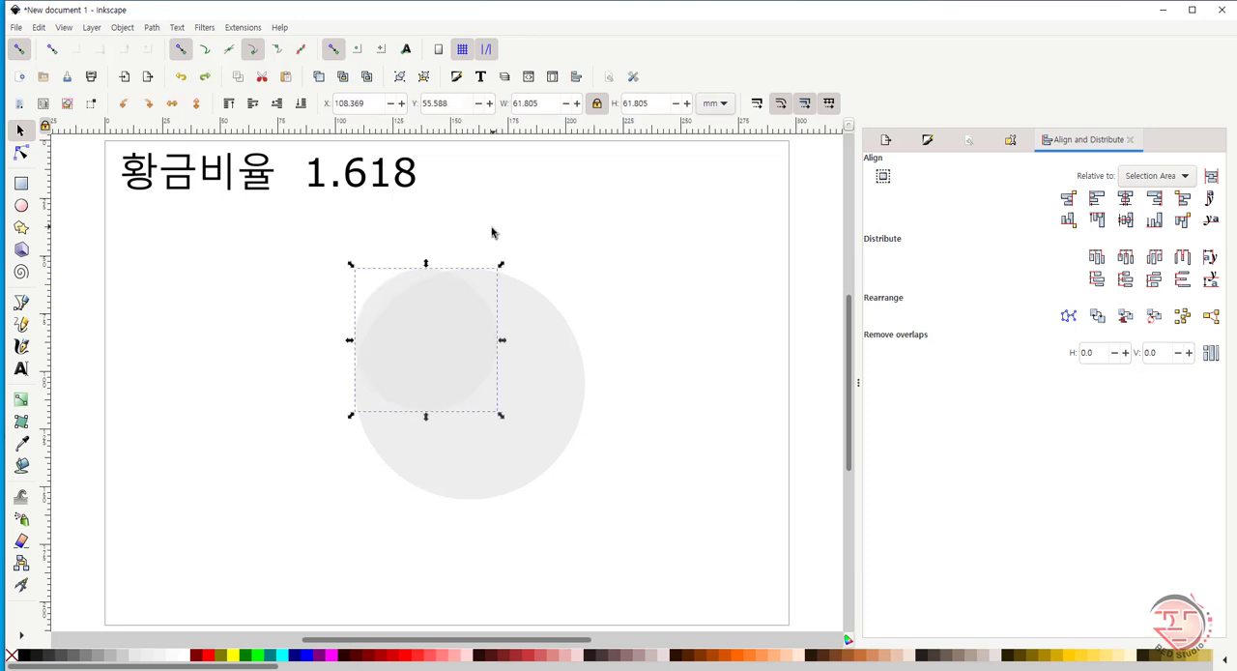
left_click(26, 657)
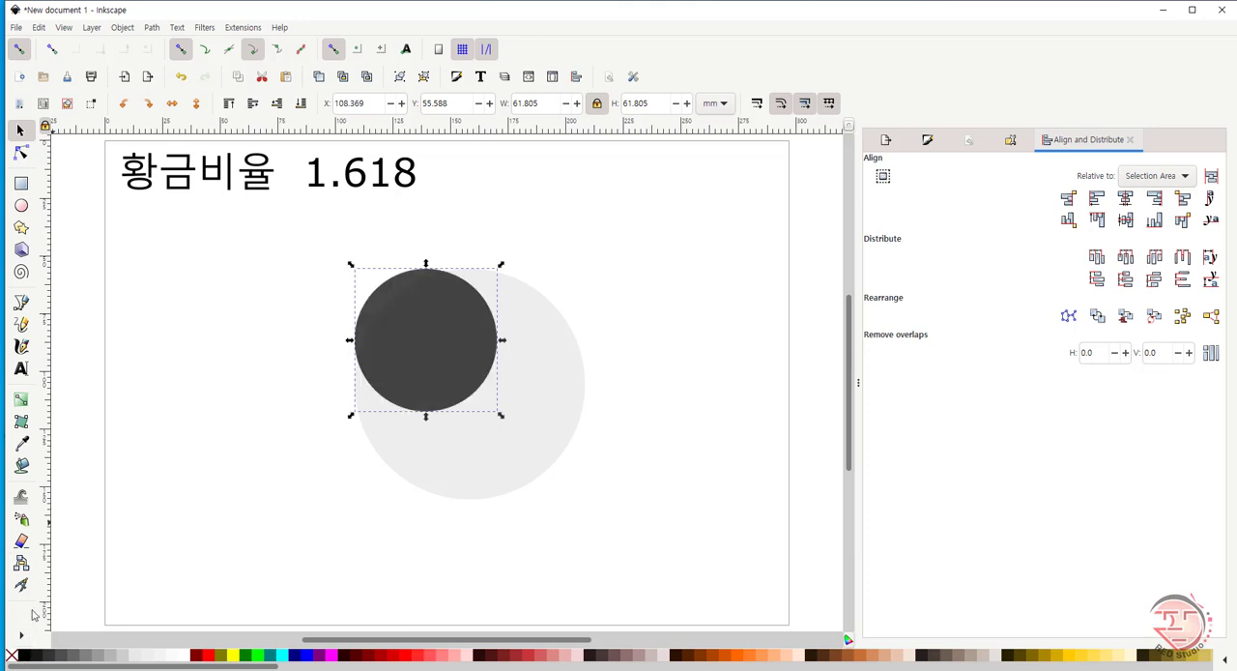
left_click(451, 328)
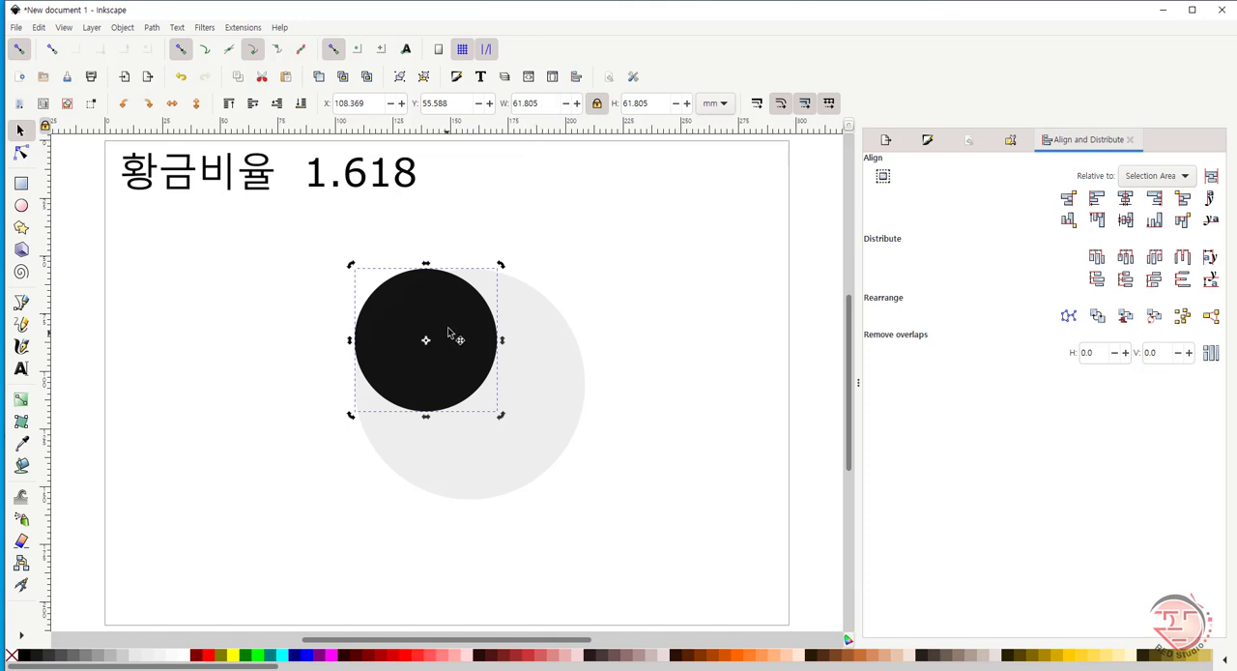
- Scale the black copy down proportionally by dividing its width by 1.618 twice
left_click(553, 102)
type("/1.618")
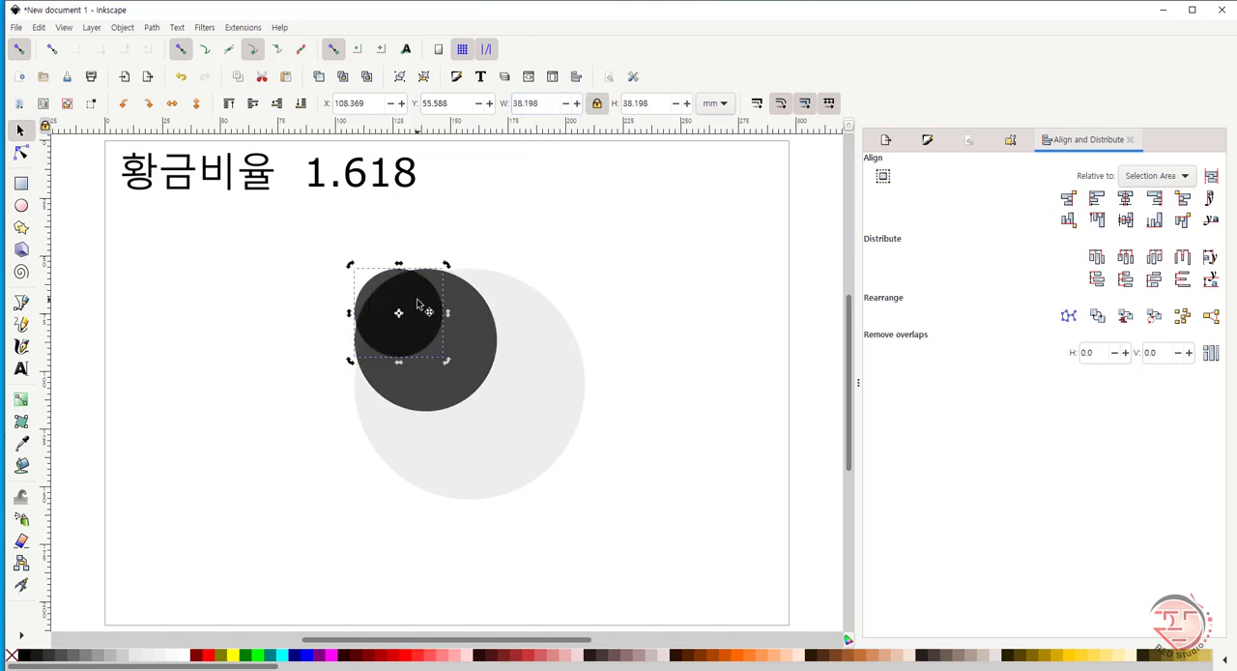
key("Return")
left_click(553, 104)
type("/1.618")
key("Return")
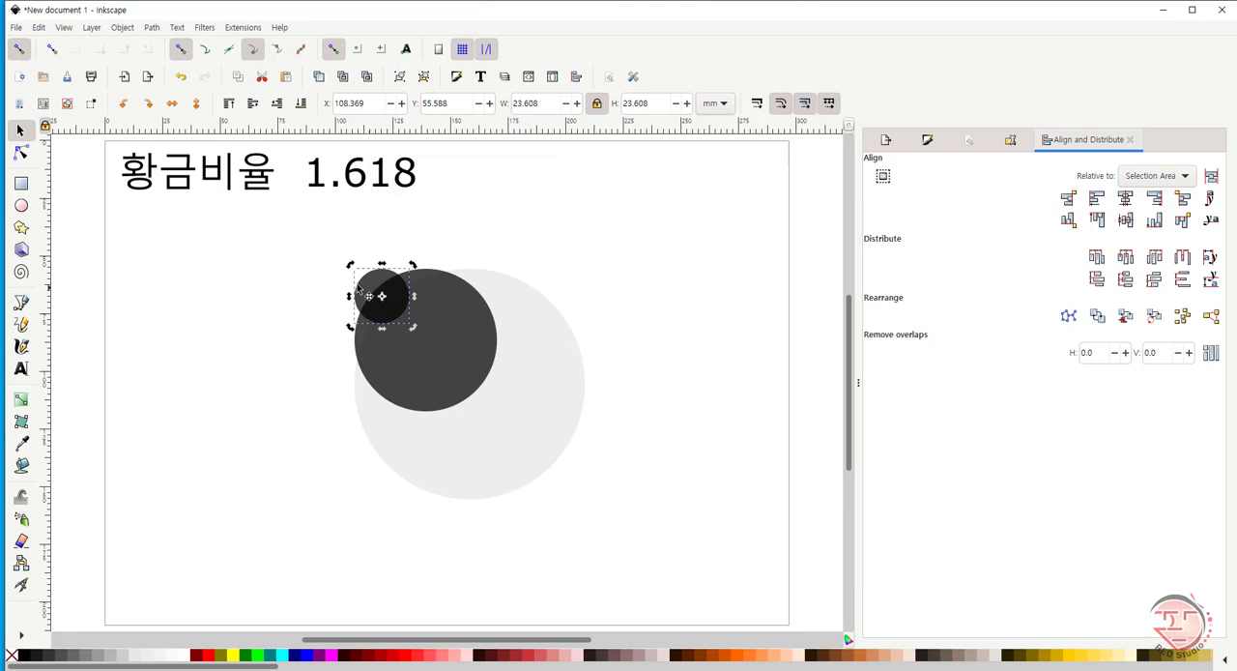
- Align the three circles to a common vertical axis through their horizontal centres
left_click_drag(318, 252, 628, 540)
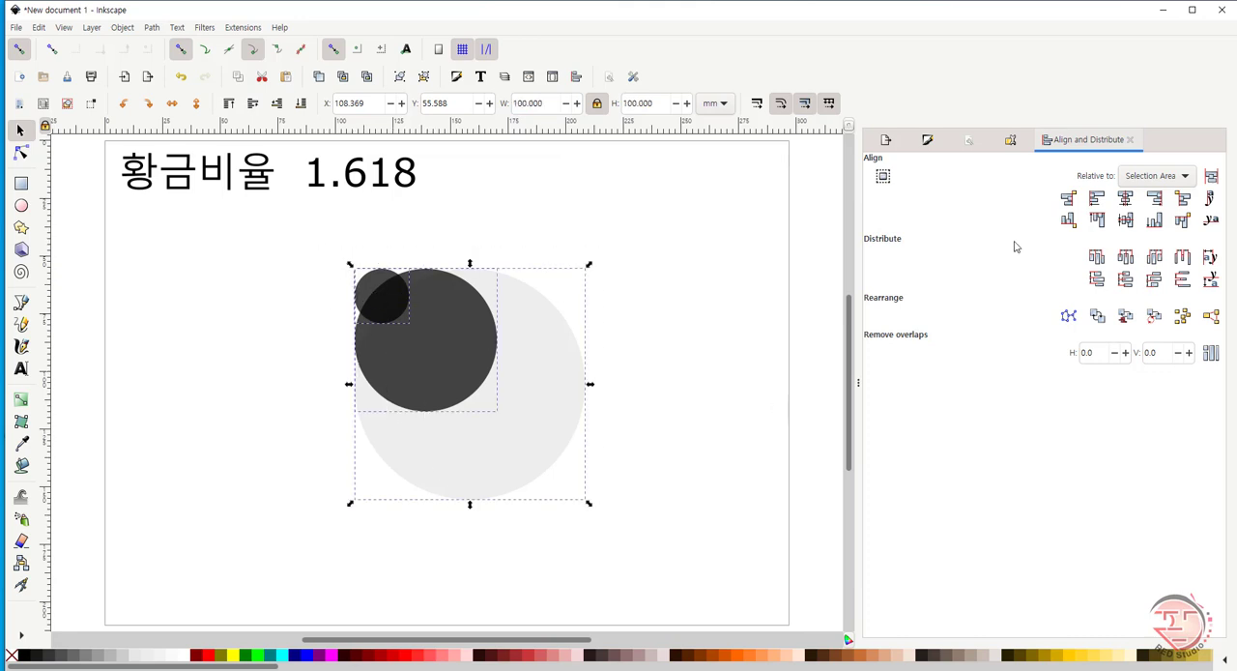
left_click(1127, 199)
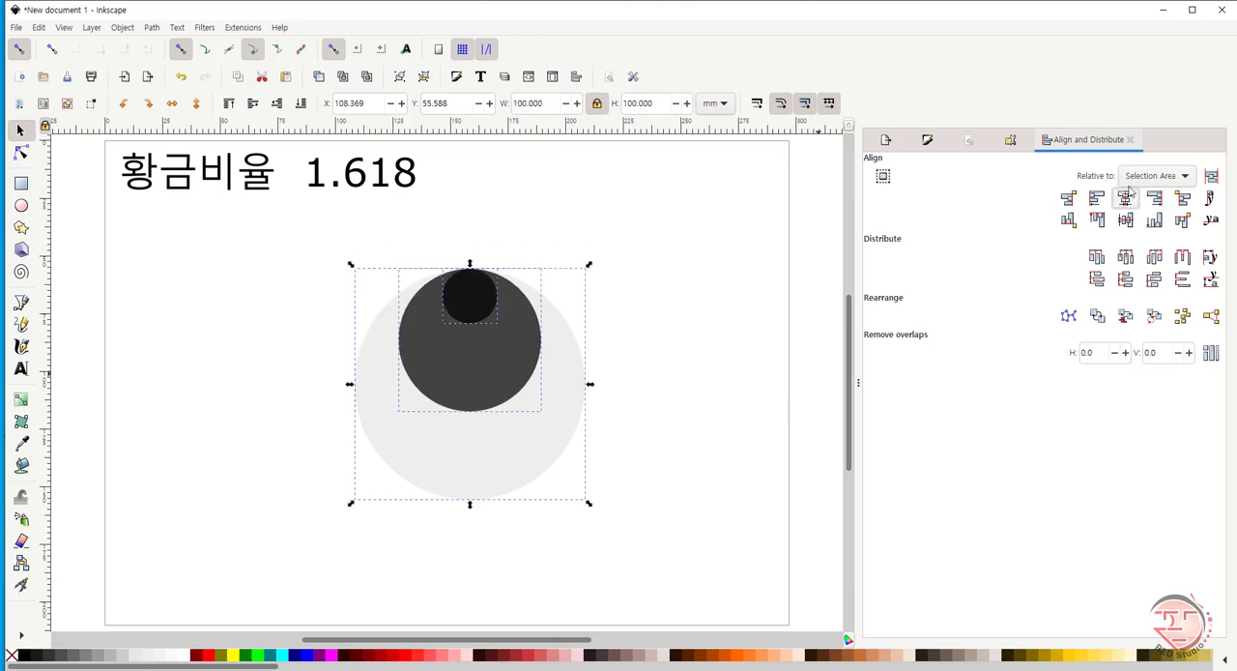
left_click(727, 332)
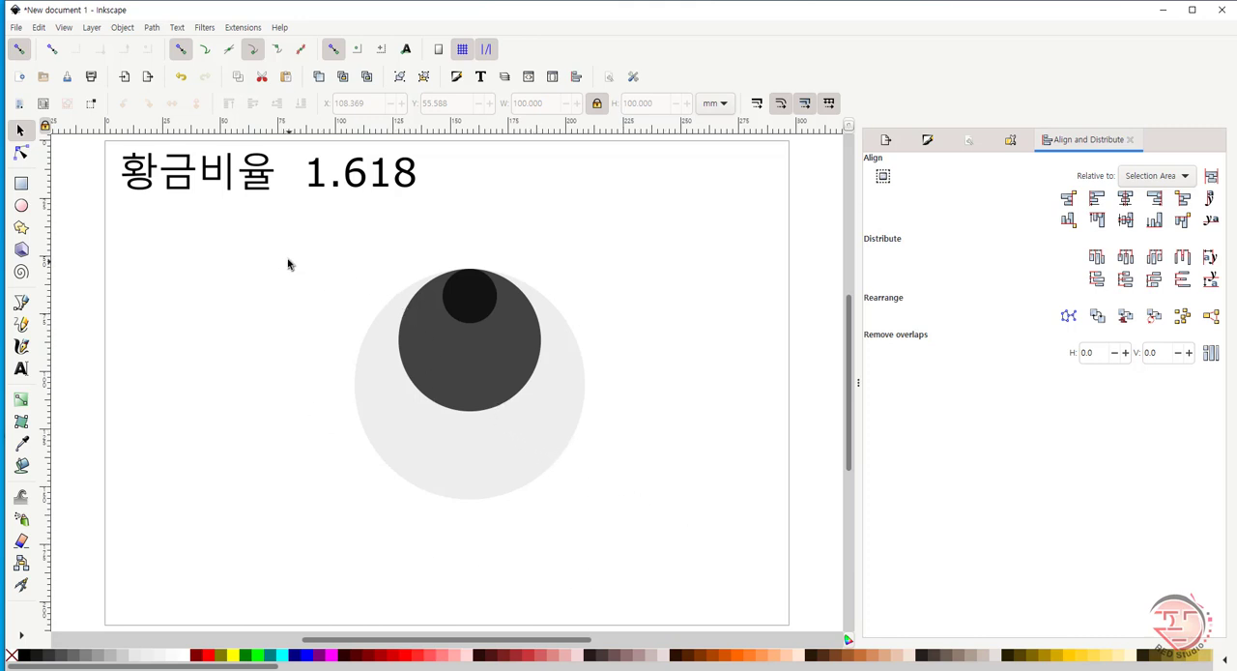
- Duplicate all three circles and move the copies horizontally to the right of the originals, at about X 256.6 mm
left_click_drag(367, 350, 647, 541)
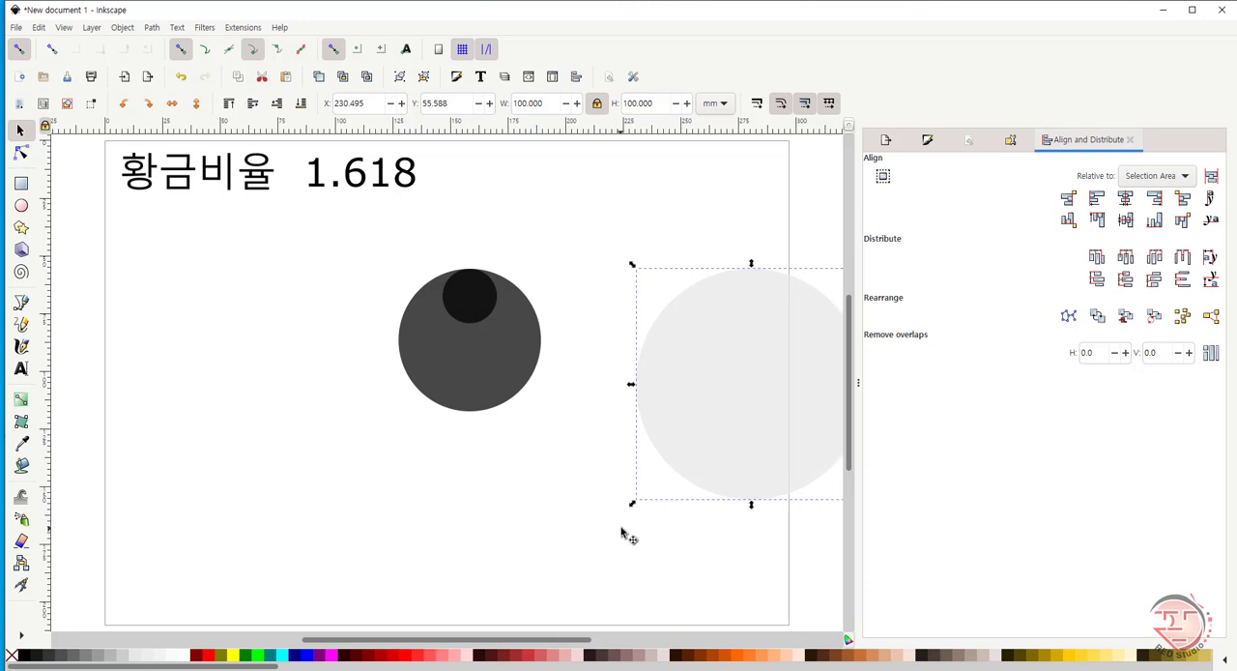
key("ctrl+z")
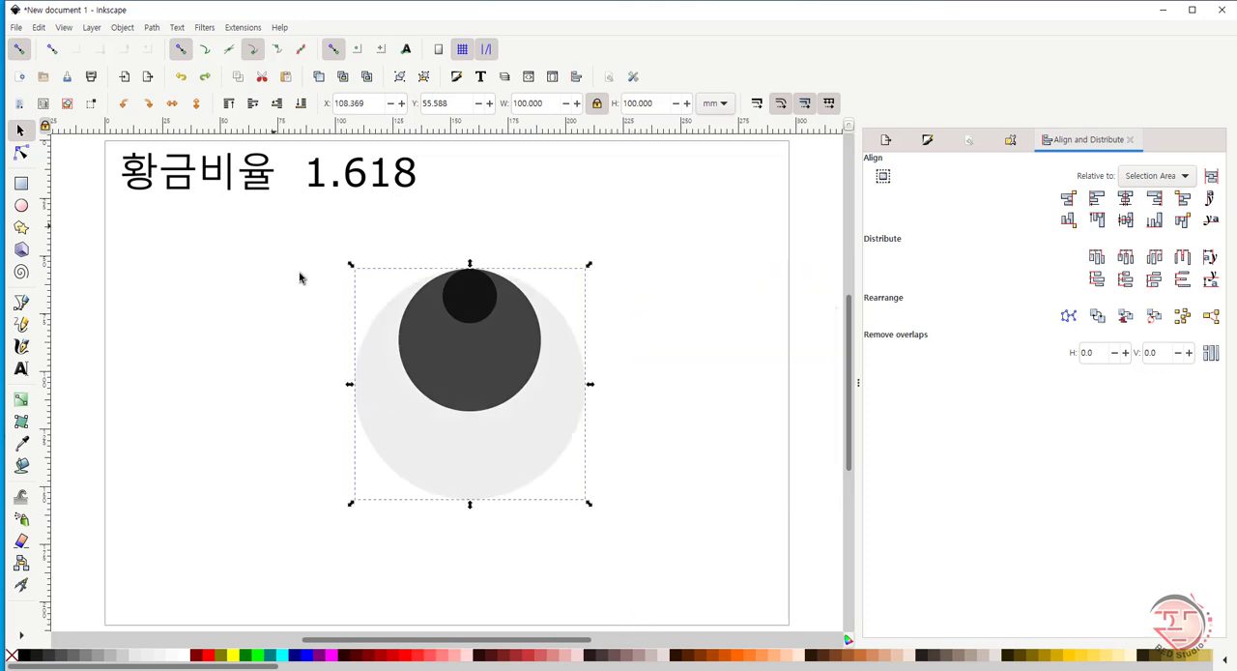
left_click_drag(276, 228, 684, 586)
key("ctrl+d")
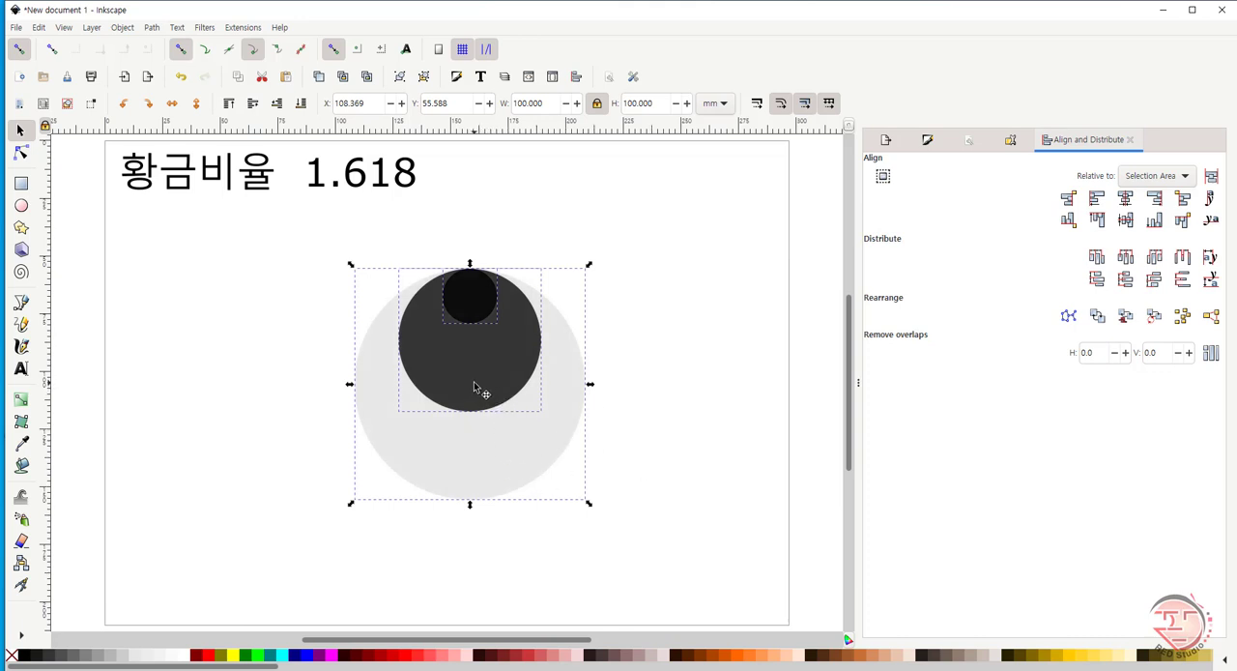
key("ctrl+d")
left_click_drag(468, 386, 813, 406)
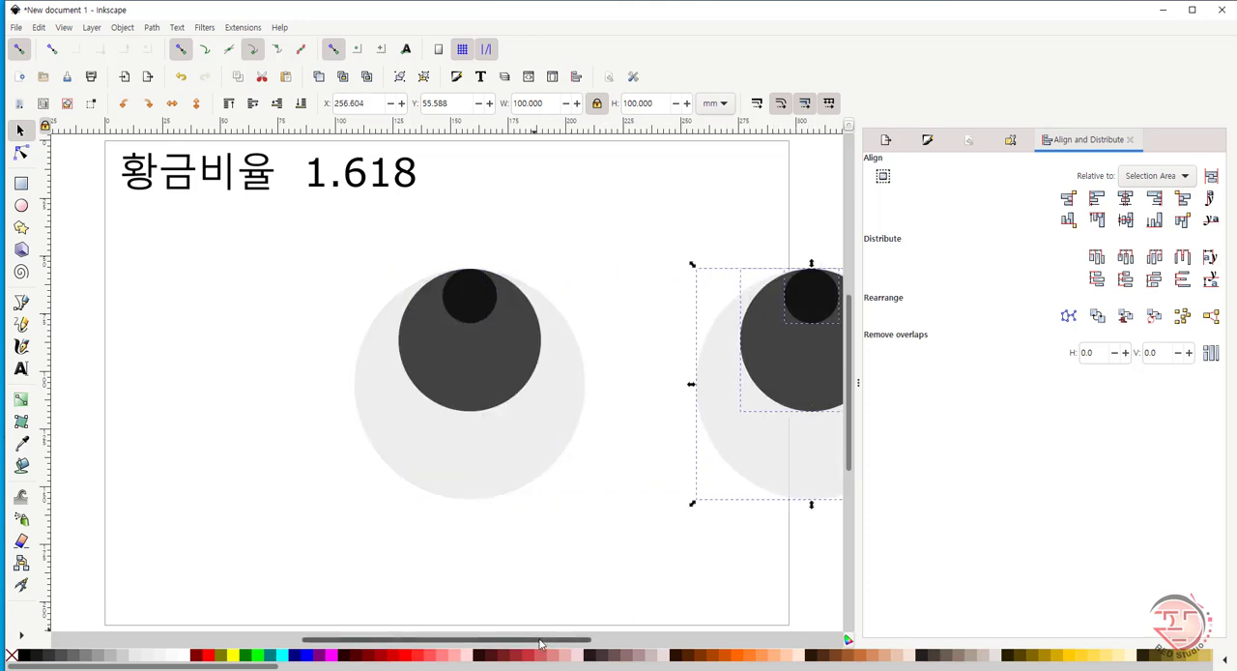
left_click_drag(537, 644, 677, 644)
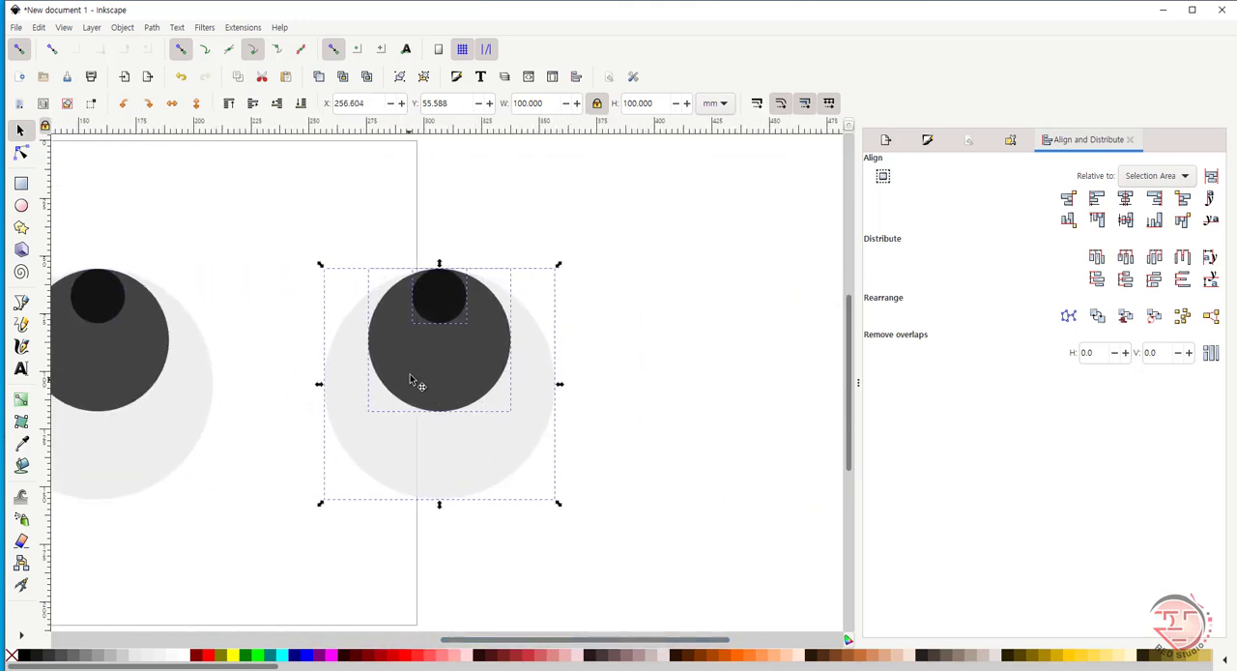
left_click(668, 370)
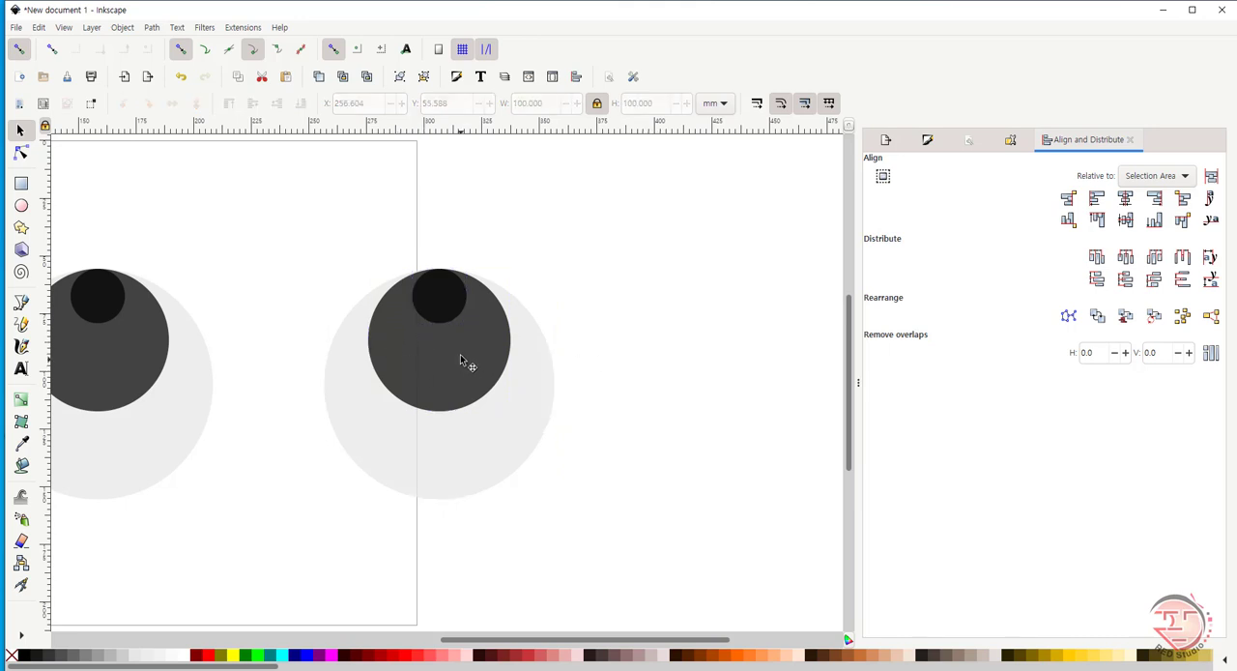
- Move the copied set's smallest circle to the lower left inside the large circle, at about X 278.5, Y 128.3 mm
left_click(440, 302)
left_click_drag(440, 302, 399, 454)
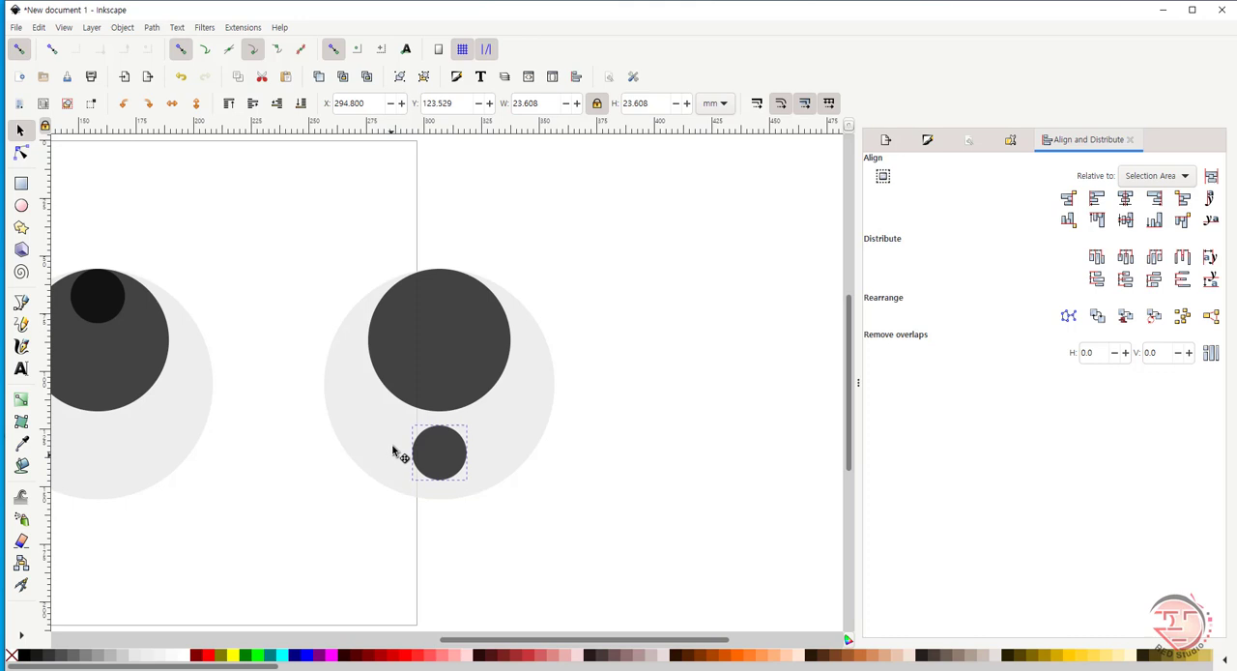
left_click(444, 464)
left_click_drag(444, 464, 403, 474)
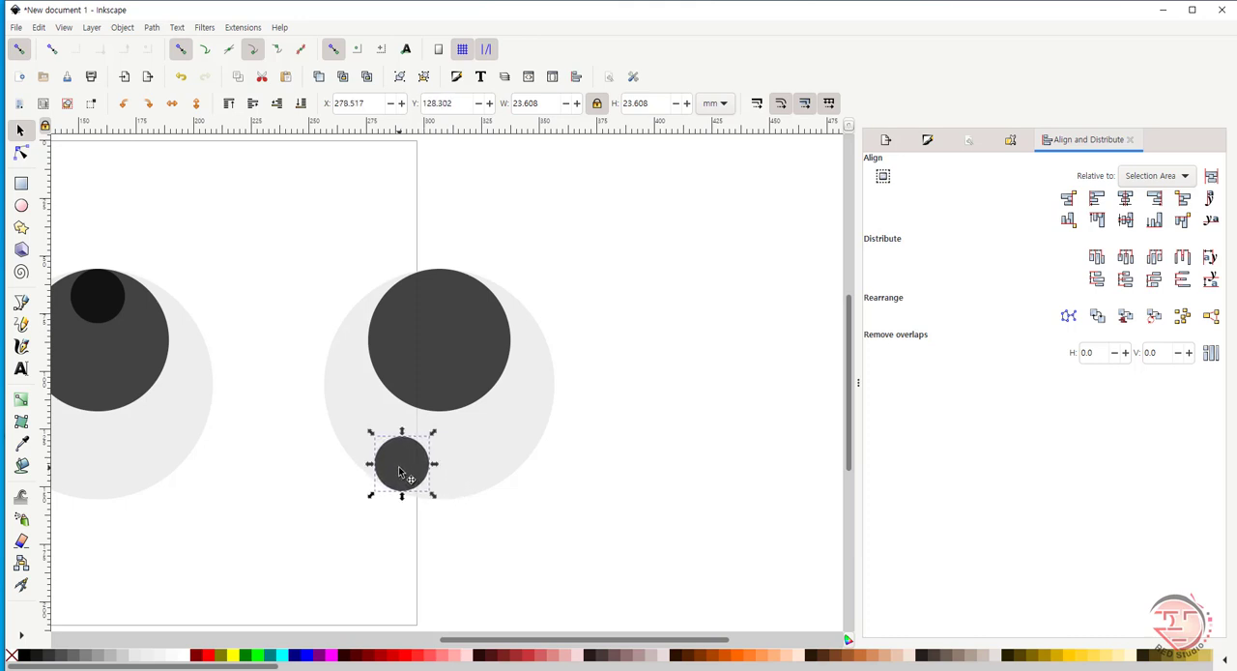
- Enlarge the copied set's medium circle proportionally to about 75.8 mm, keeping its top edge in place
left_click(464, 351)
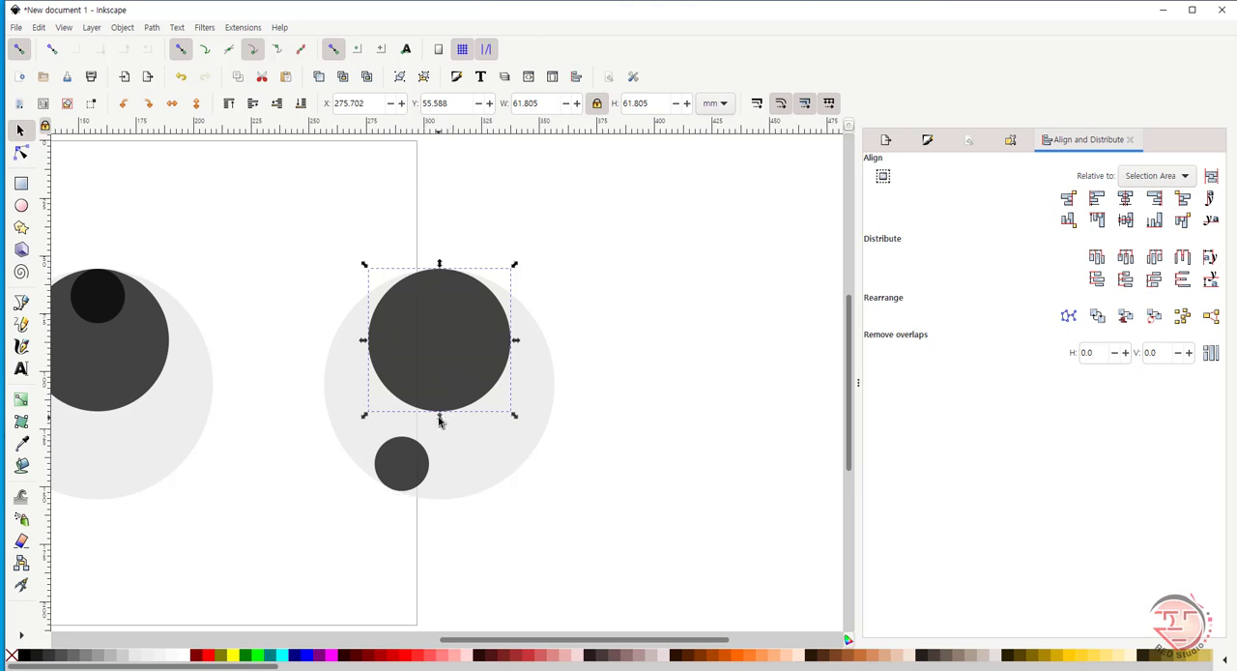
left_click_drag(439, 419, 442, 454)
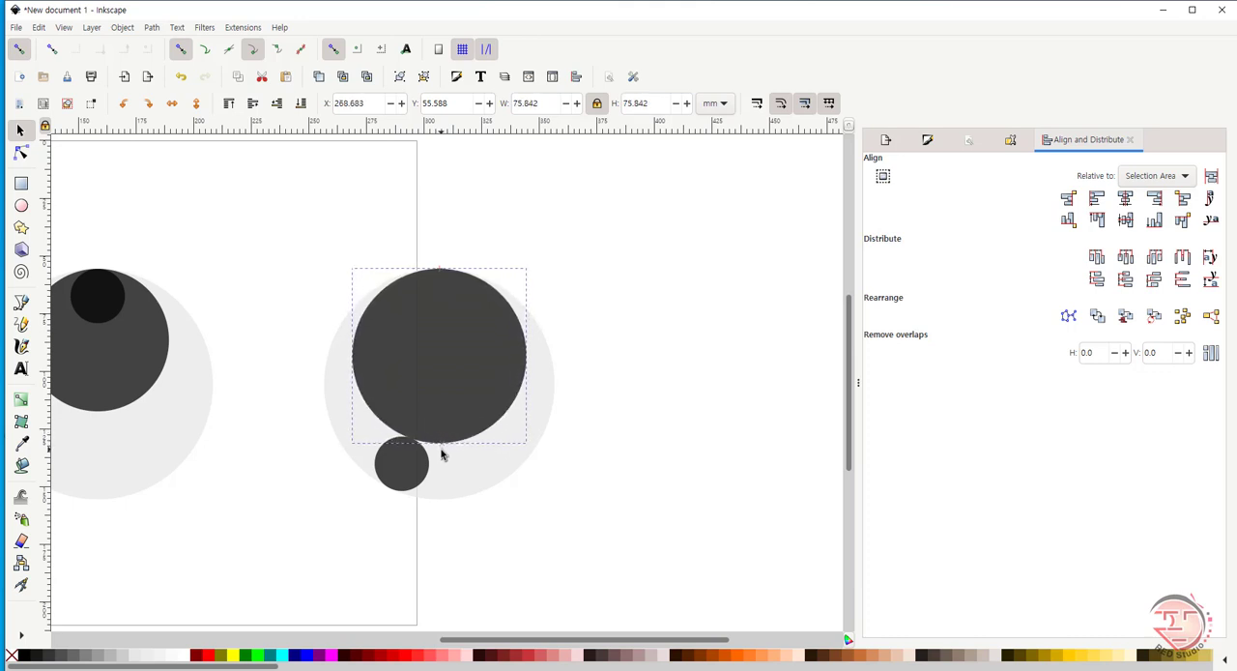
left_click_drag(442, 454, 449, 447)
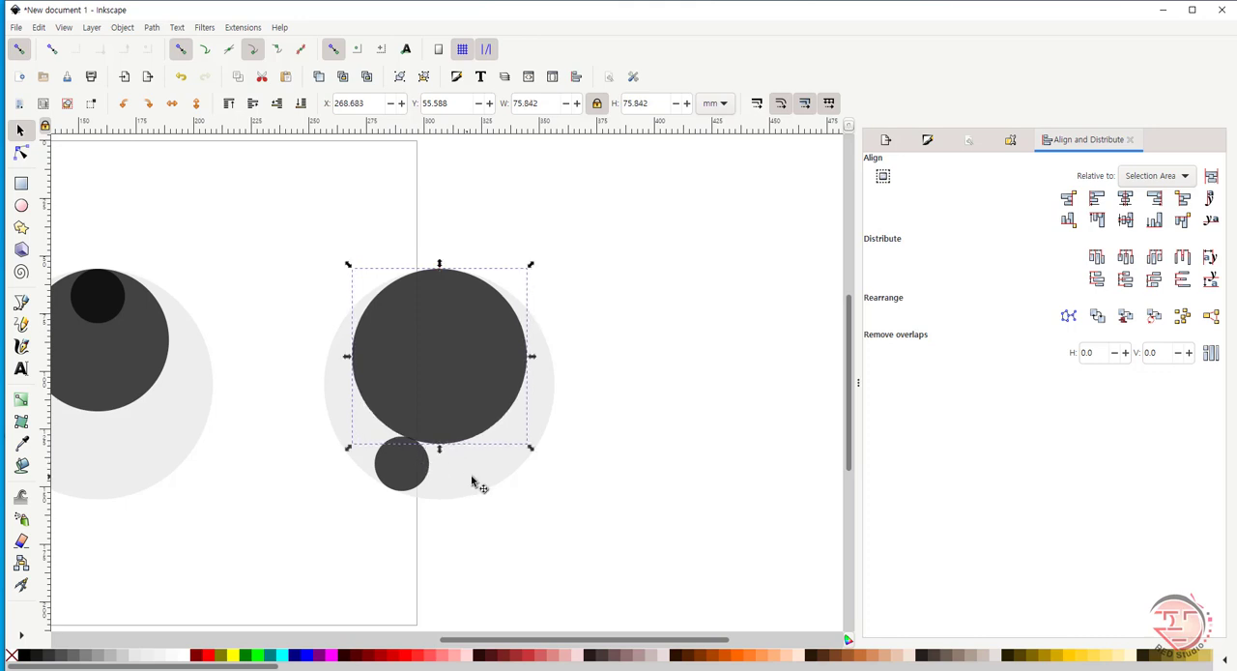
- Subtract the enlarged medium circle from the large light grey circle with Difference
left_click(406, 476)
left_click(490, 402)
left_click(485, 478, "shift")
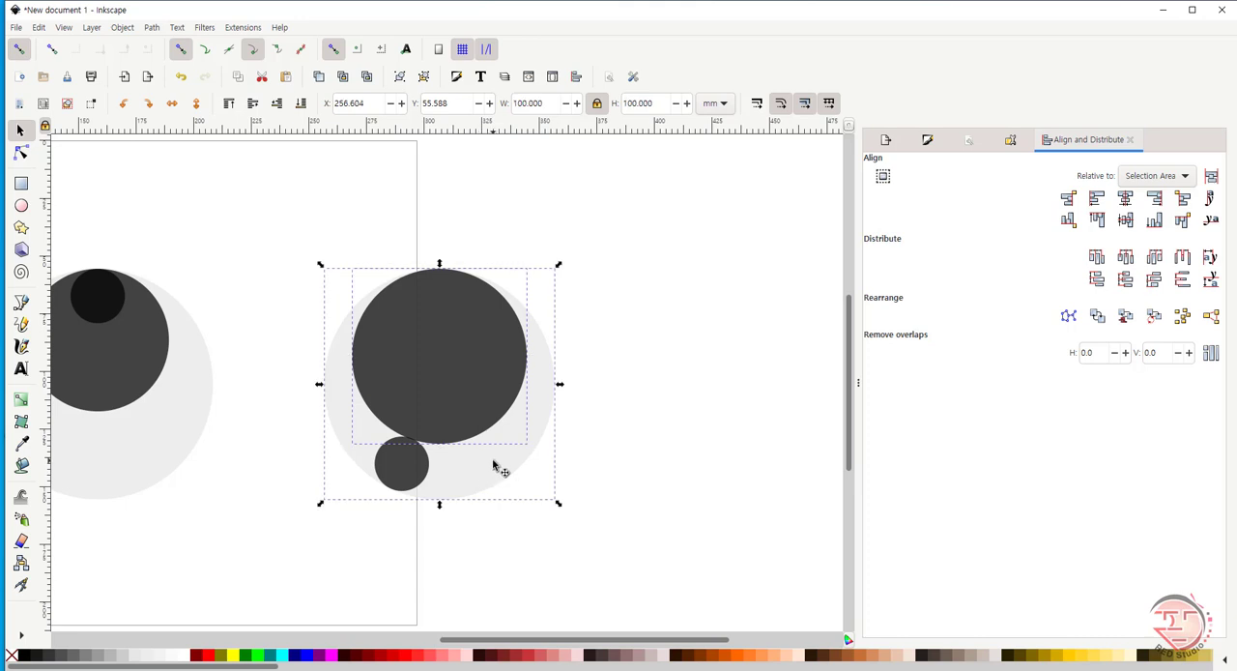
left_click(152, 28)
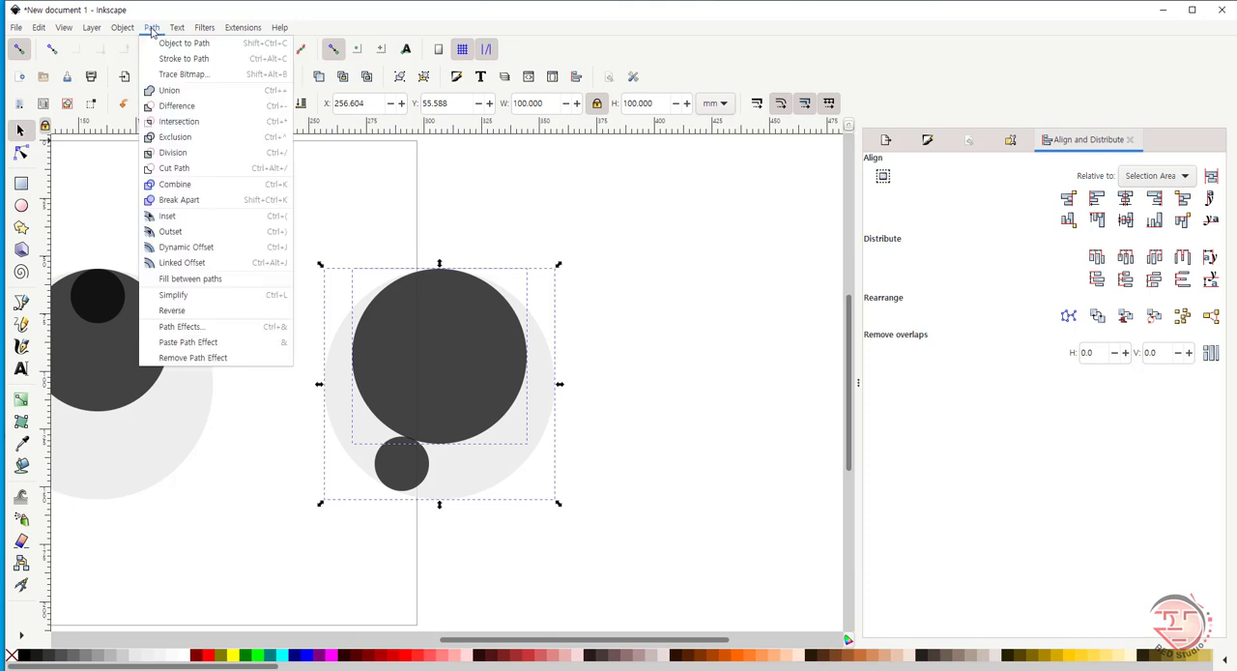
left_click(197, 109)
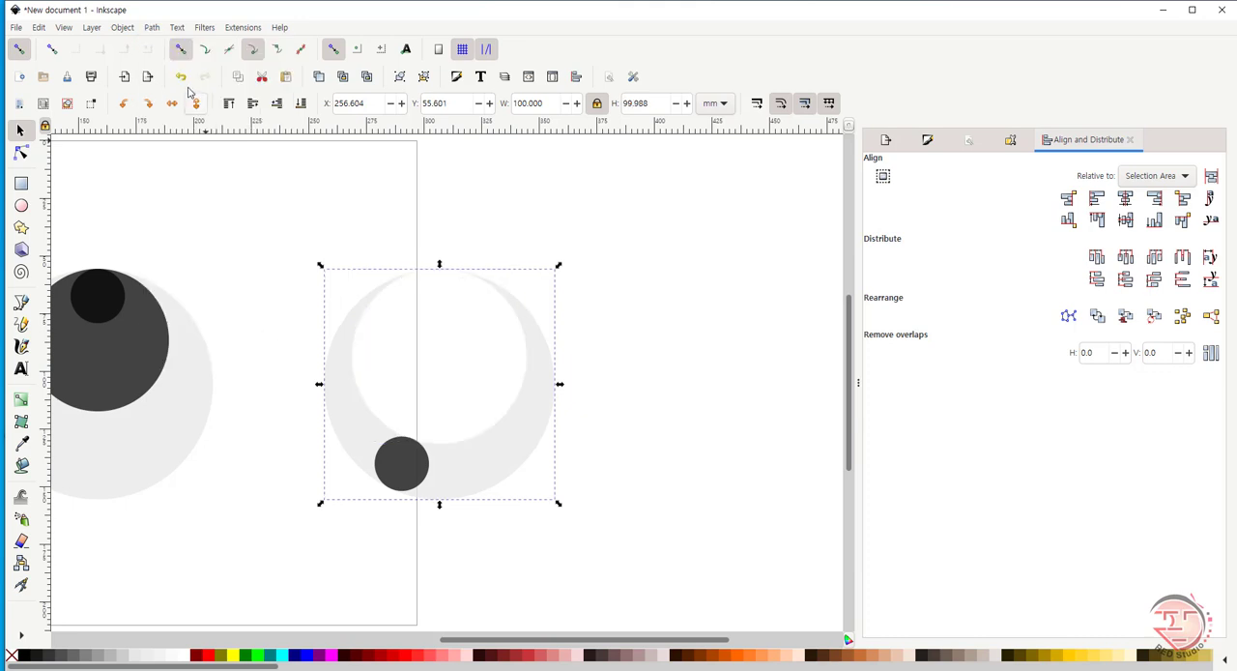
- Fill the crescent shape with dark grey
left_click(624, 431)
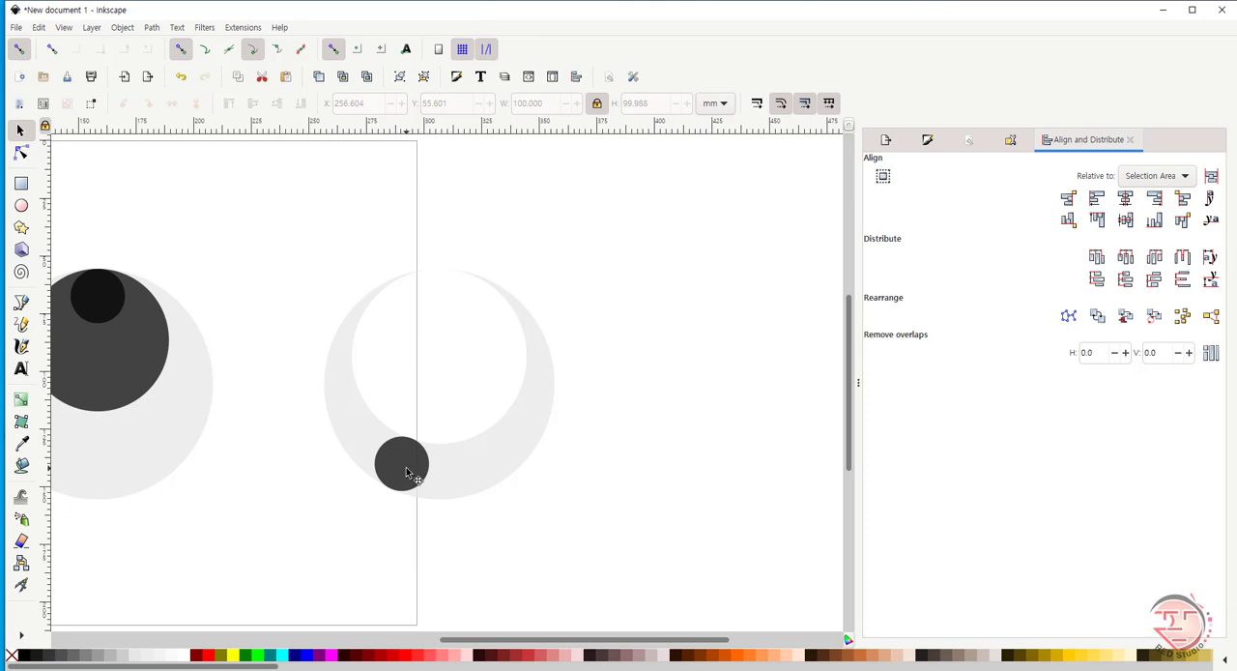
left_click(456, 482)
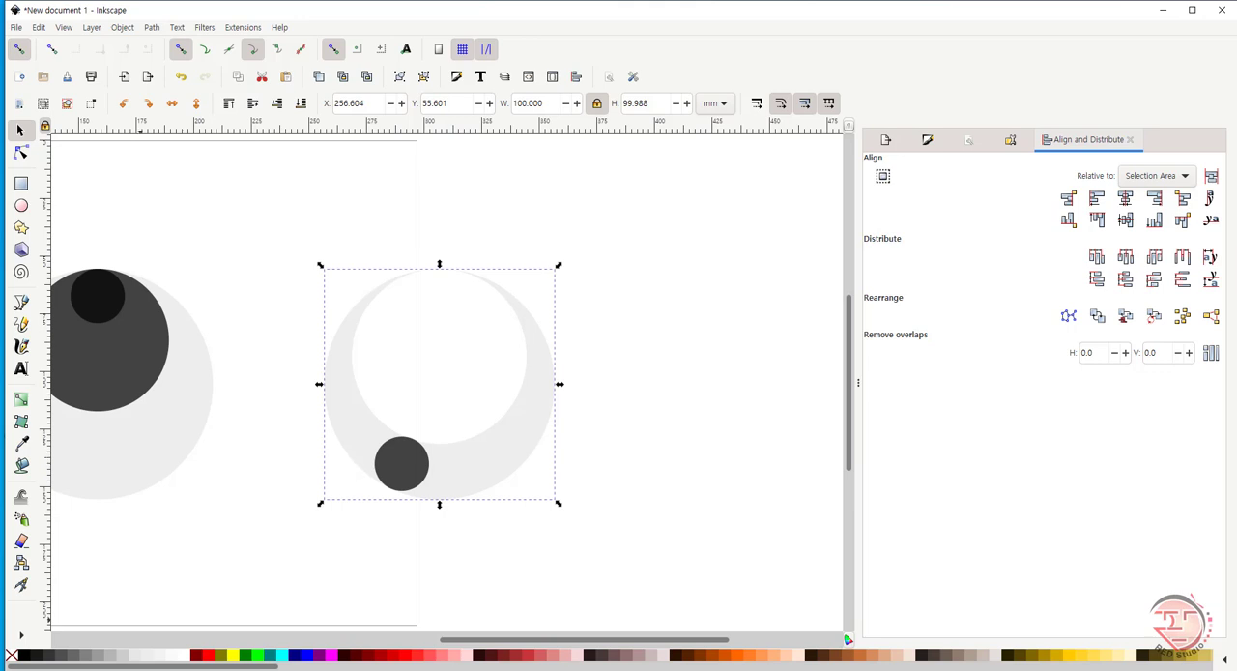
left_click(36, 659)
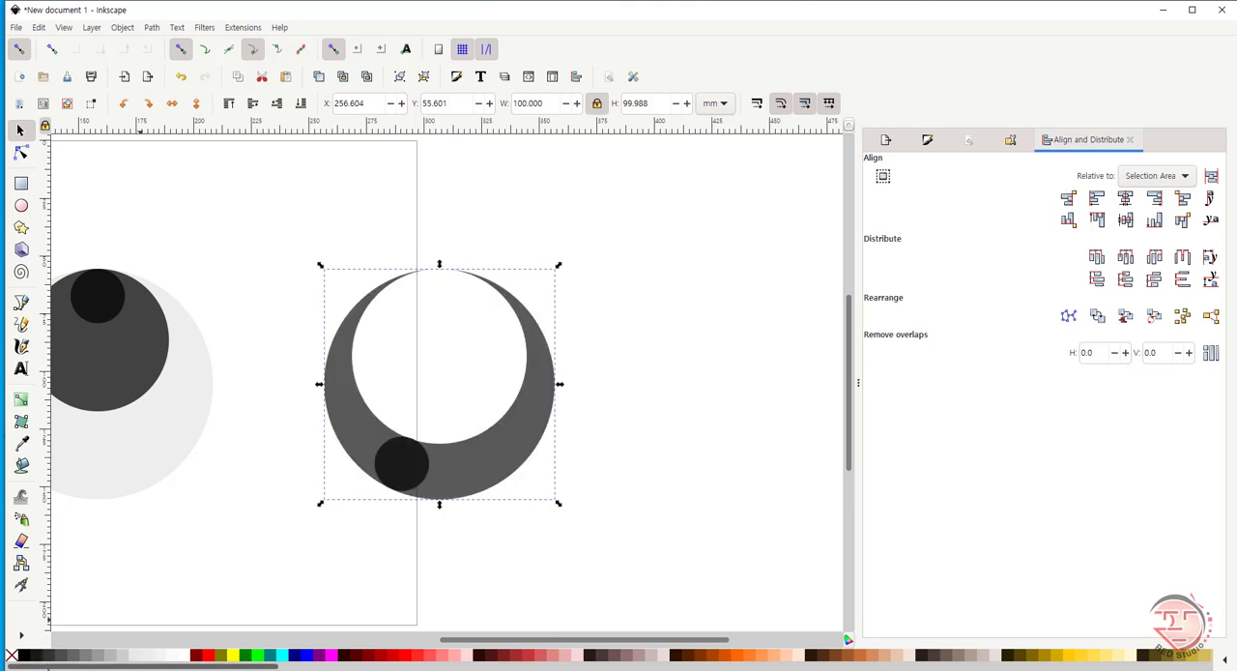
left_click(467, 531)
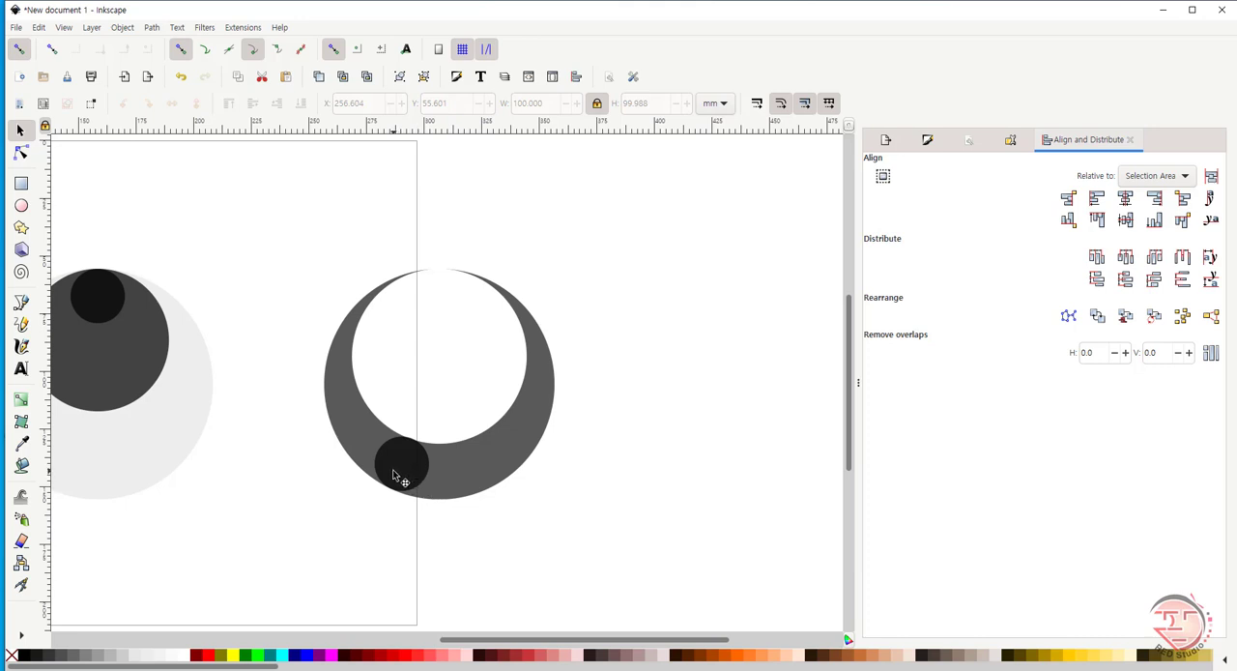
- Nudge the small dark circle slightly up and left within the crescent, to about X 274.9 mm
left_click(395, 475)
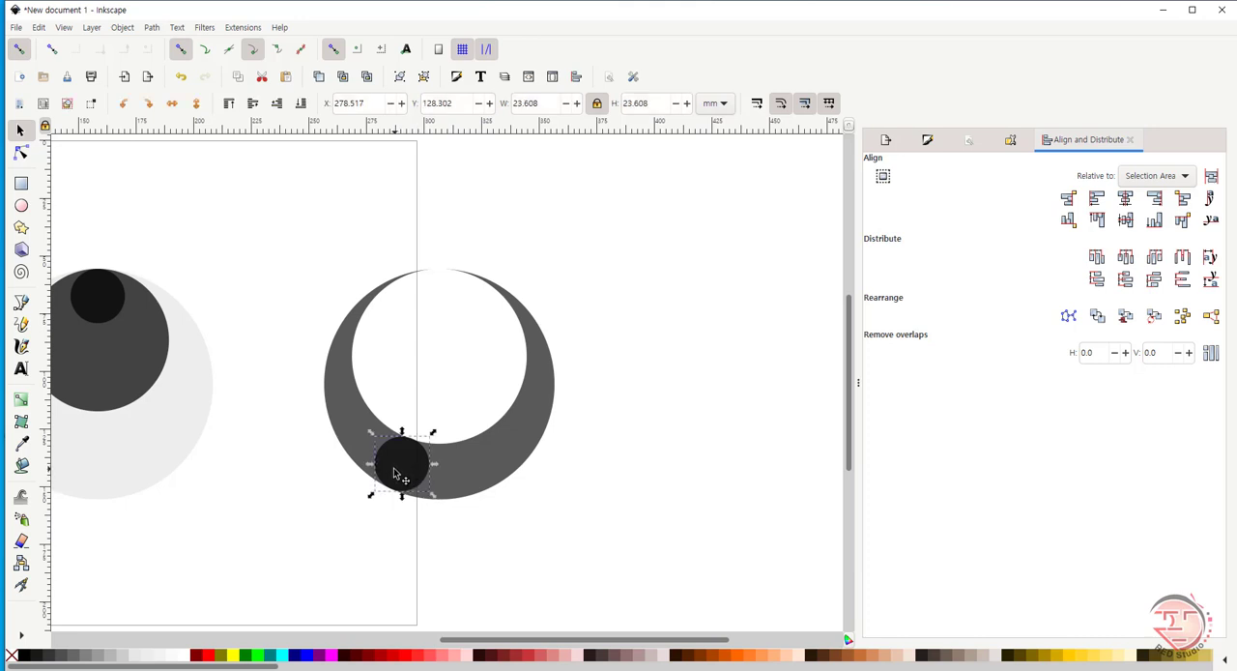
left_click_drag(394, 473, 389, 471)
left_click(362, 533)
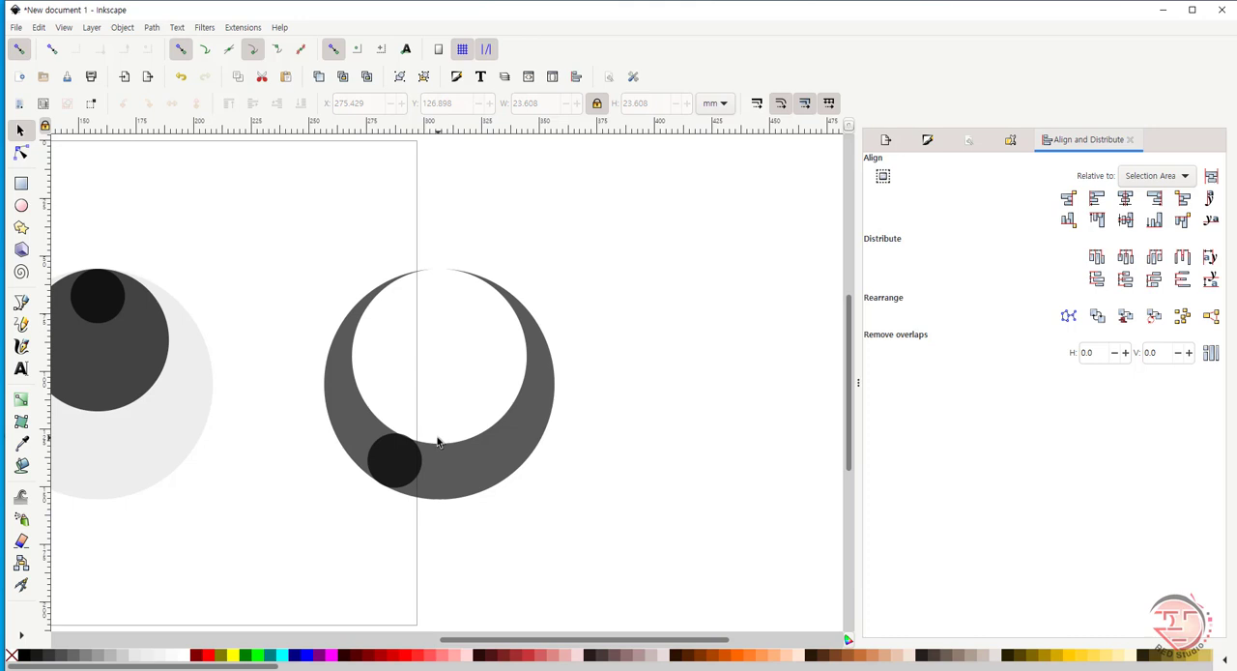
left_click(392, 464)
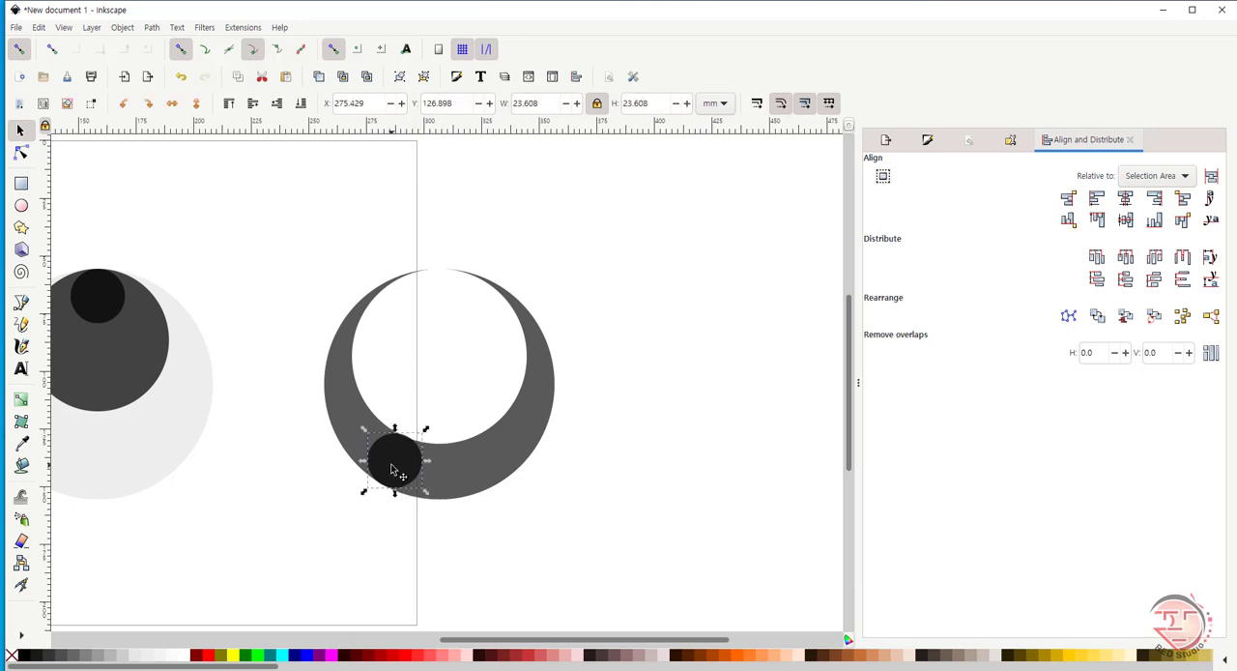
left_click_drag(393, 464, 393, 469)
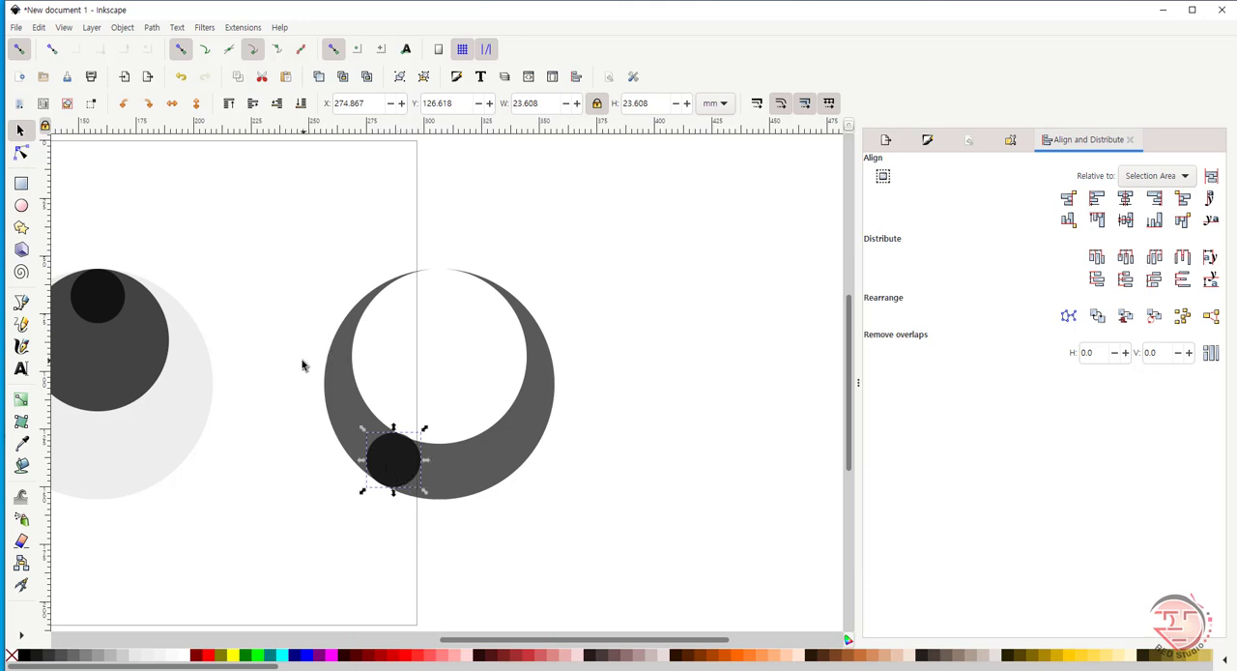
- Move the small dark circle right and down within the crescent, to about X 278.1 mm, Y 128.4 mm
left_click(177, 198)
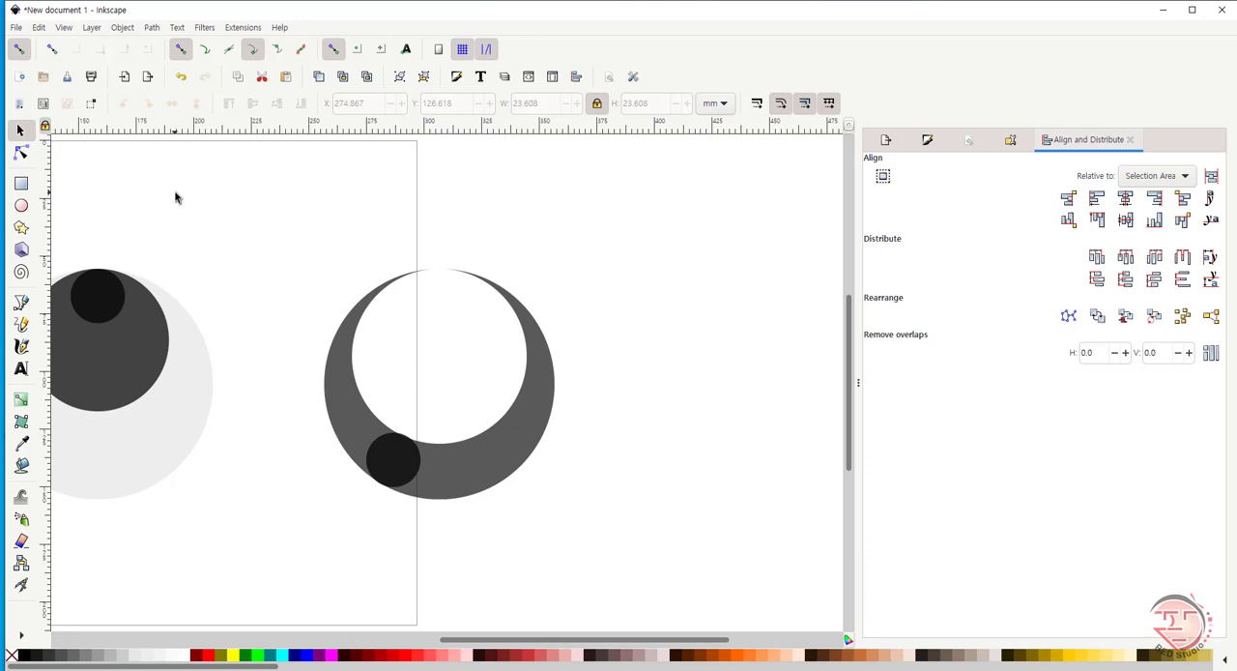
key("z")
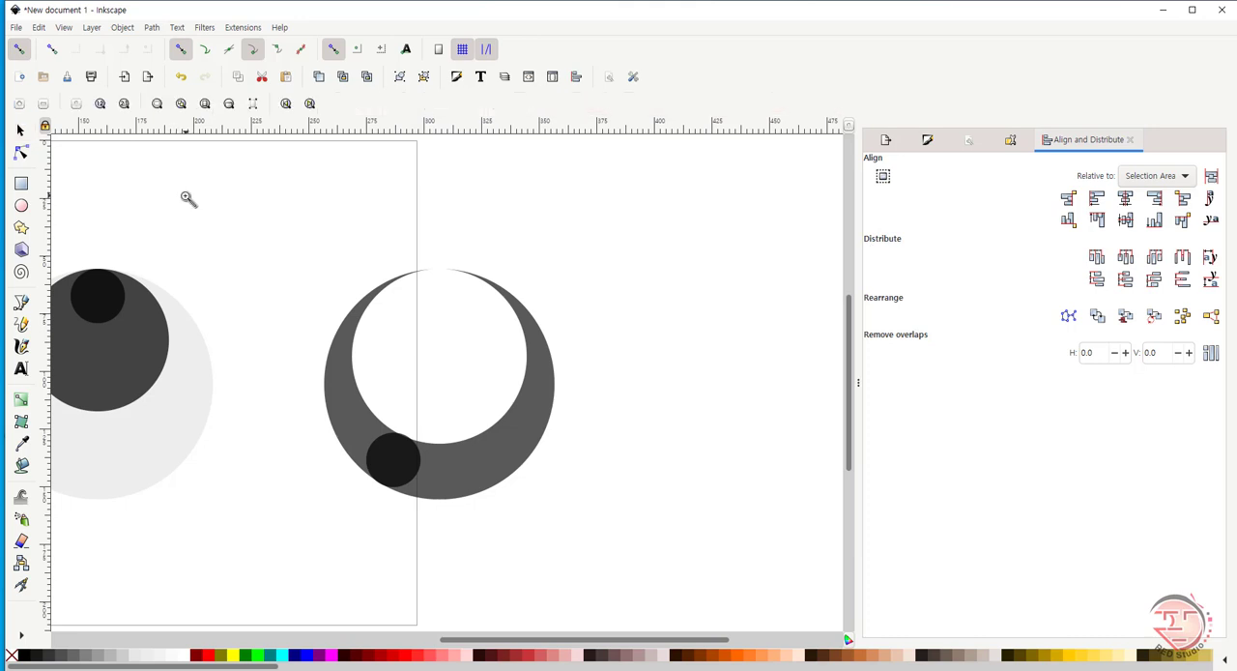
key("s")
left_click(396, 471)
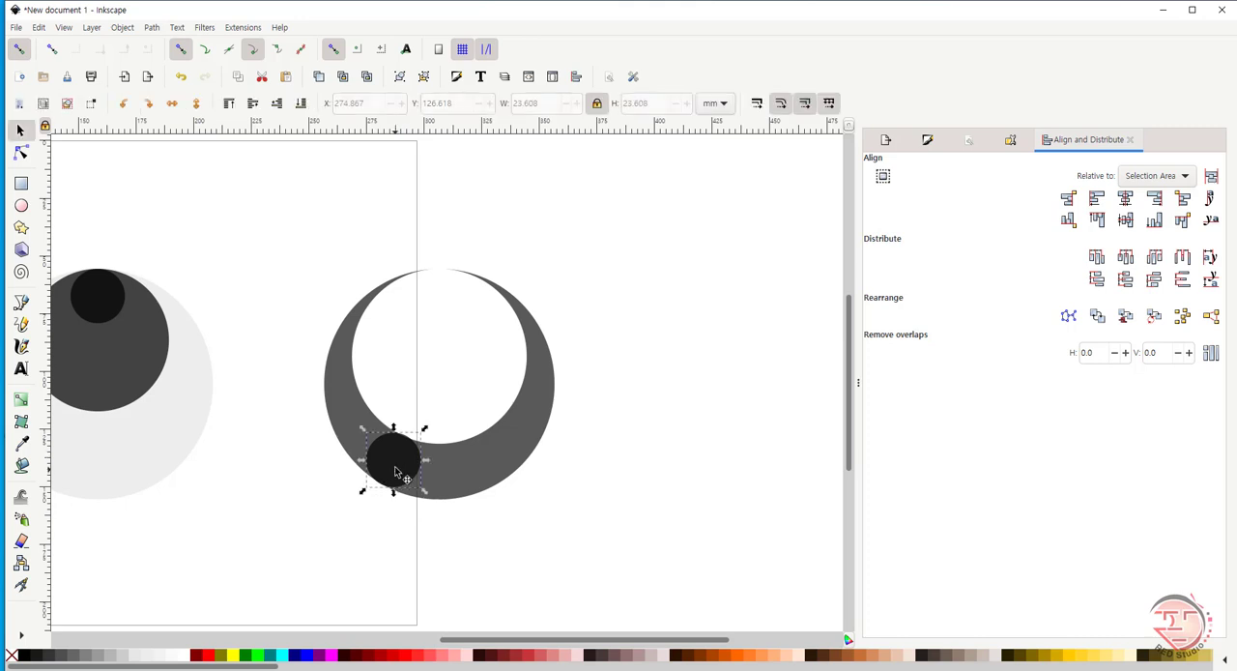
key("z")
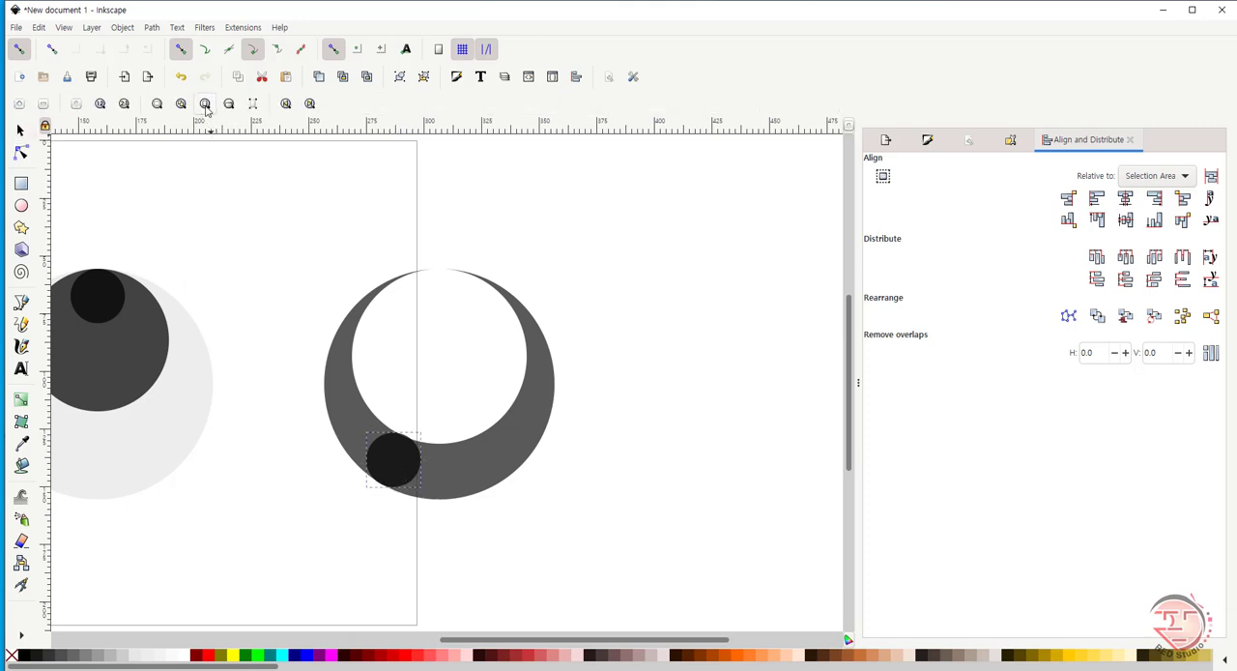
left_click(205, 104)
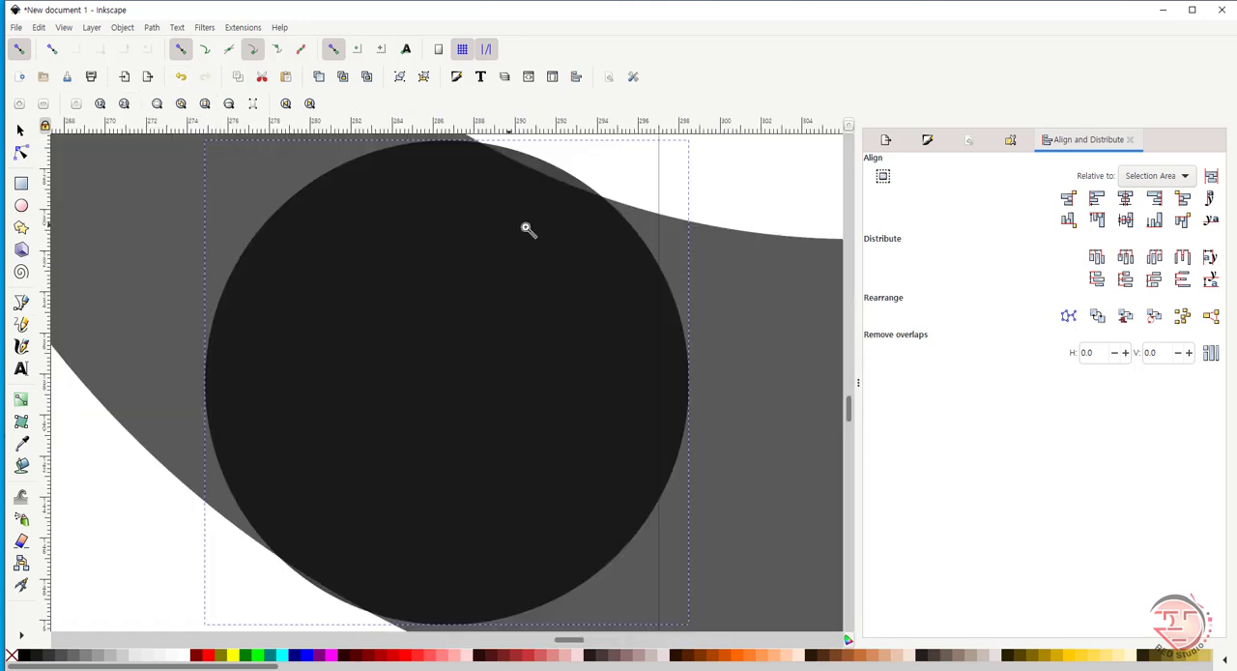
key("s")
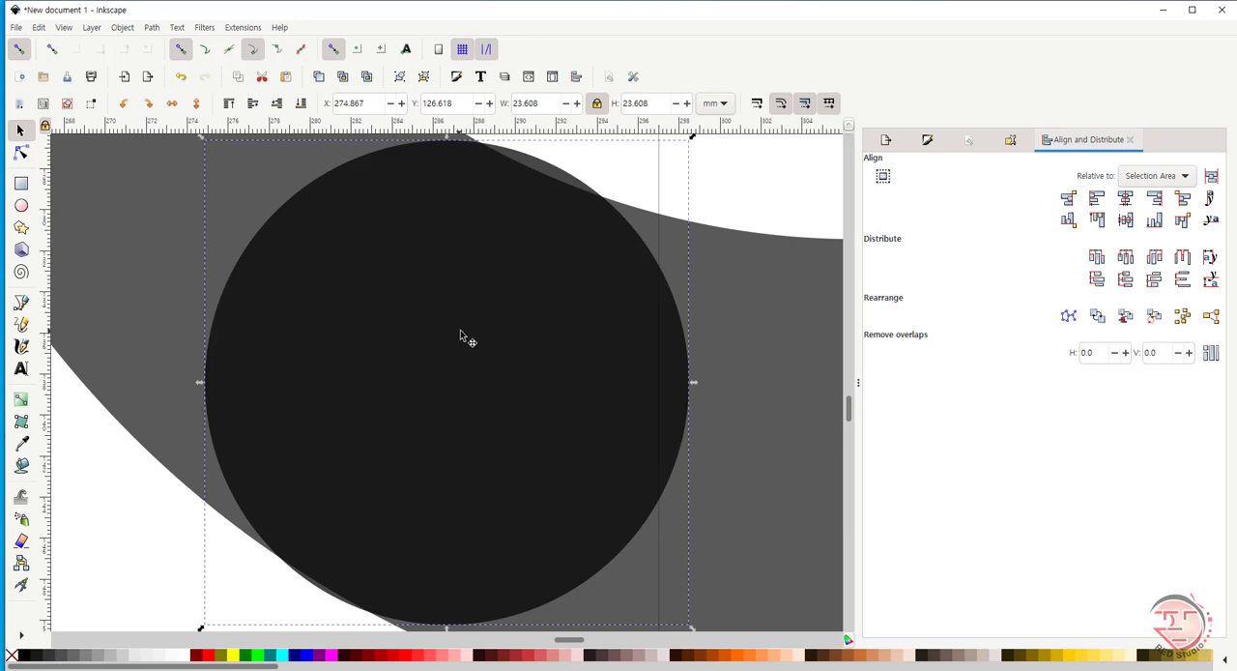
left_click_drag(460, 330, 532, 370)
left_click_drag(850, 408, 850, 410)
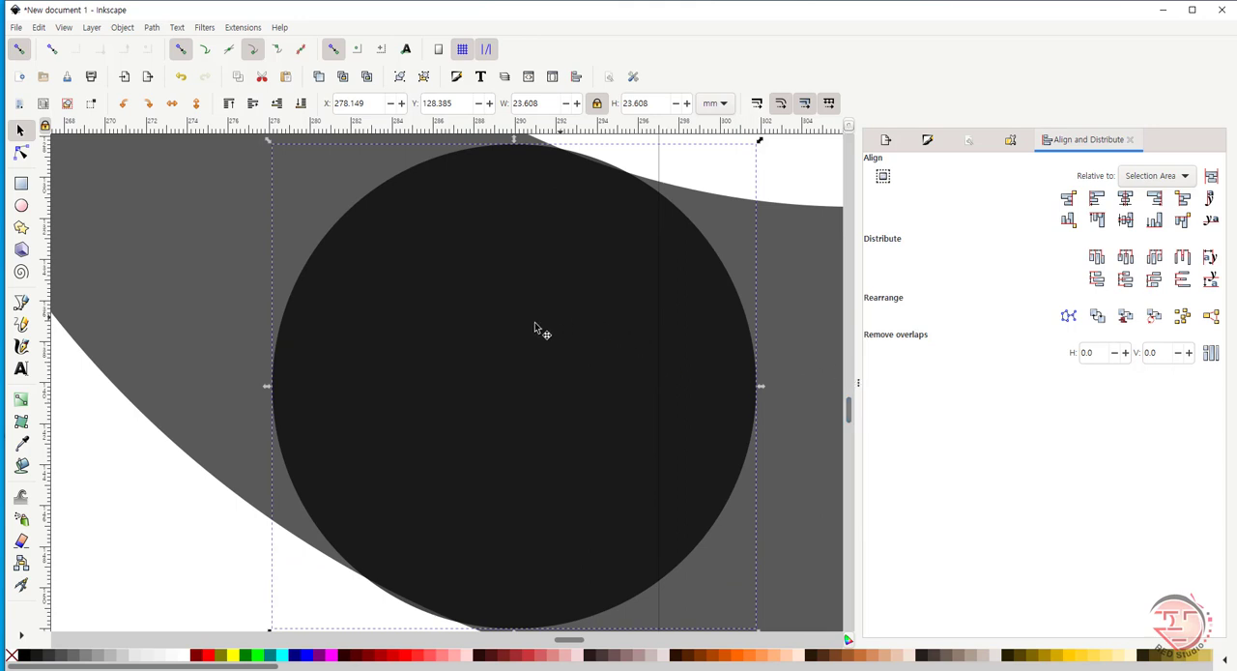
- Fine-tune the small circle's position across the crescent's band, ending at about X 280.8 mm, Y 129.4 mm
left_click_drag(523, 335, 598, 368)
left_click_drag(850, 411, 849, 414)
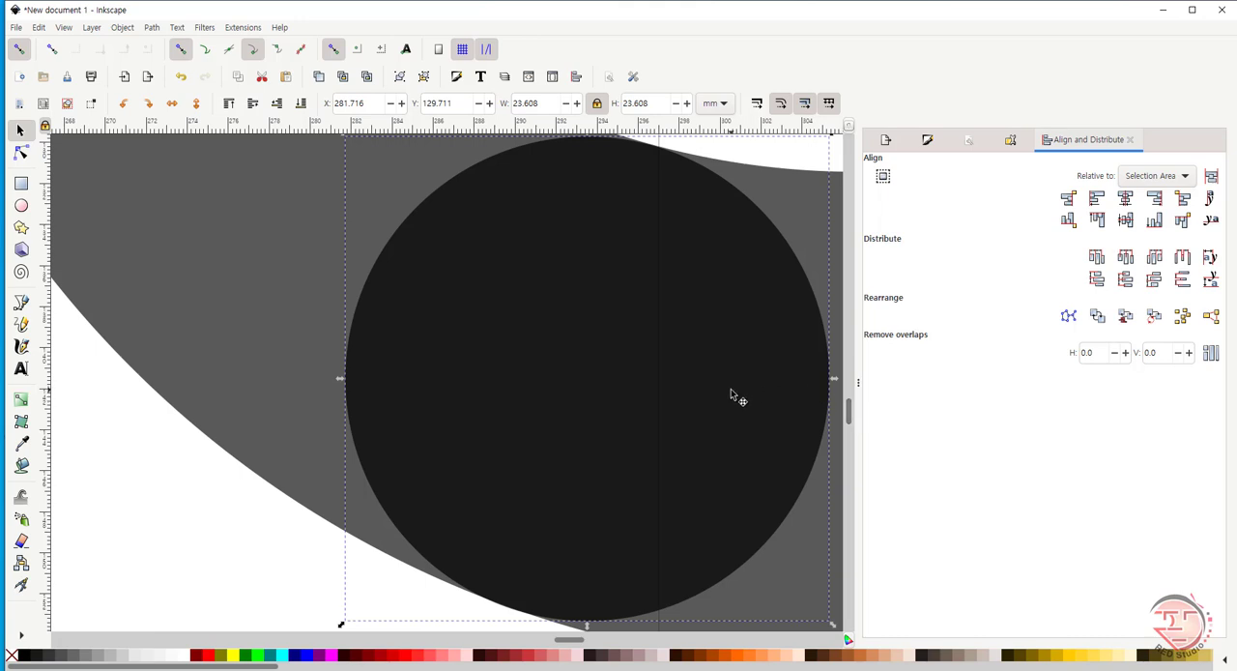
left_click_drag(731, 388, 727, 388)
scroll(851, 418, "up", 2)
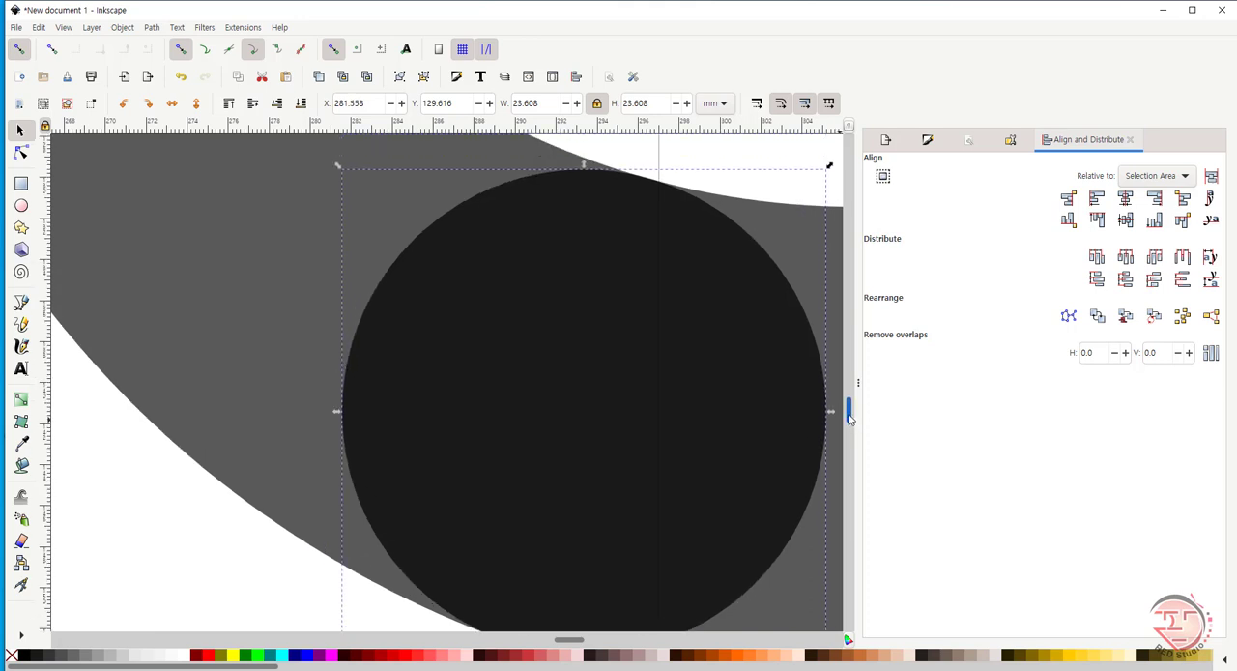
mouse_move(849, 416)
left_mouse_down()
mouse_move(848, 440)
mouse_move(847, 426)
left_mouse_up()
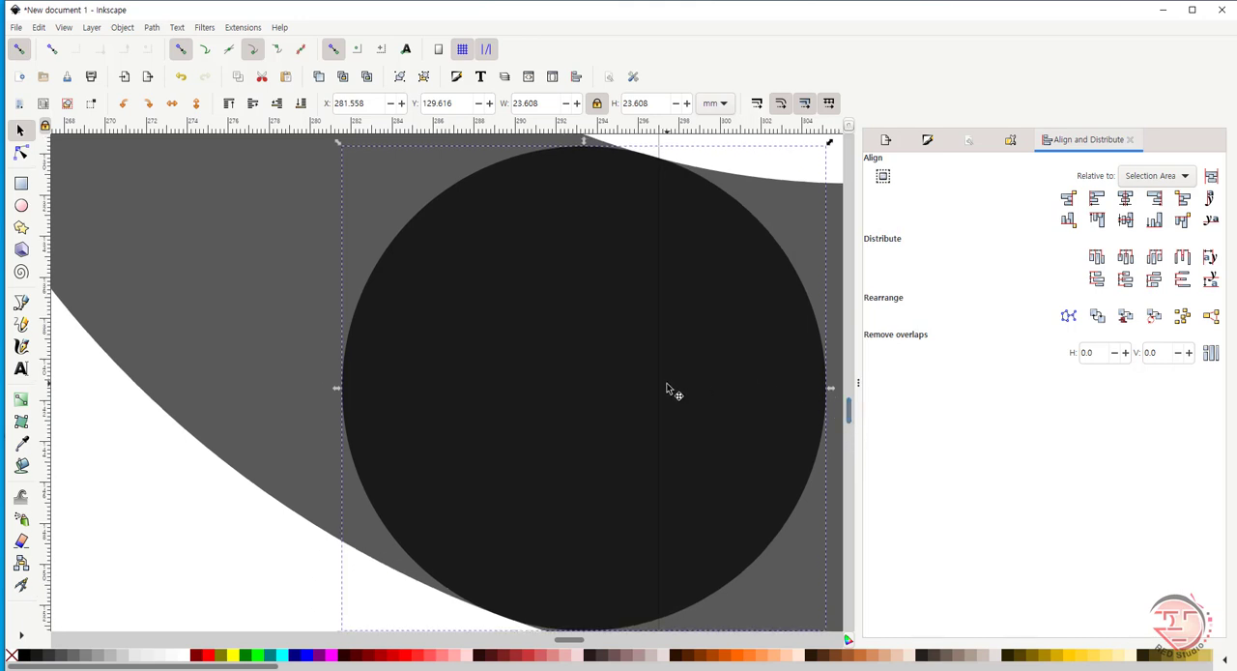
mouse_move(663, 390)
left_mouse_down()
mouse_move(645, 377)
mouse_move(654, 386)
left_mouse_up()
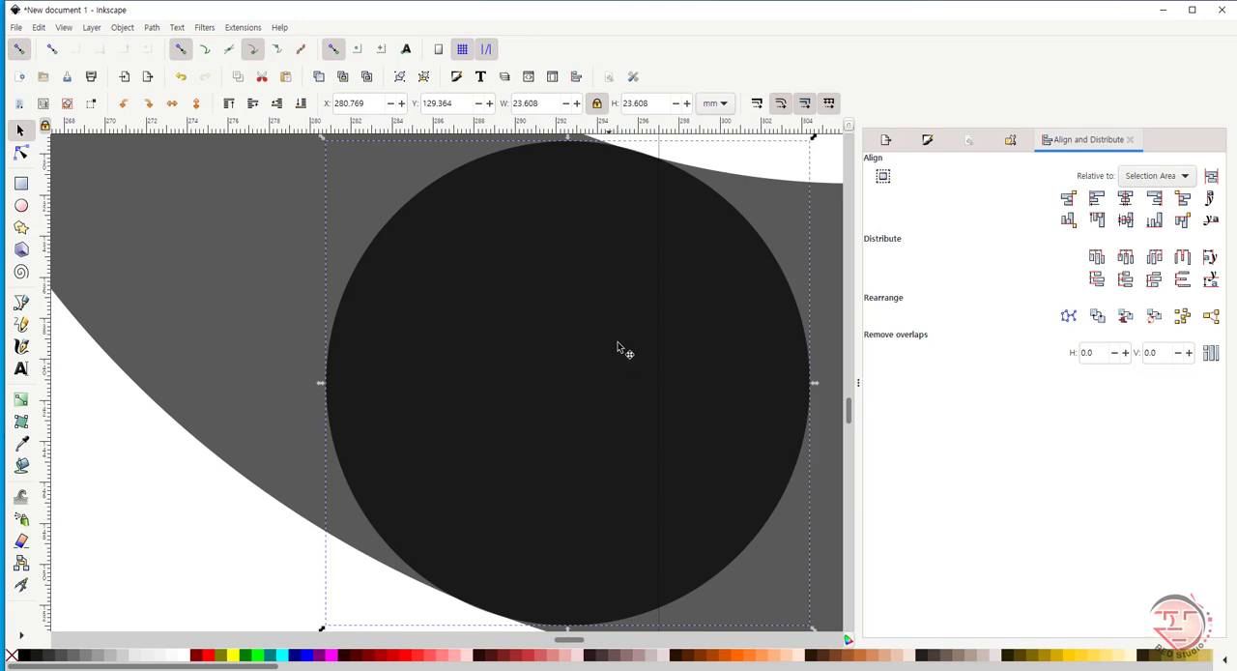
- Subtract the small dark circle from the crescent with Difference
left_click(278, 296, "shift")
left_click(223, 335, "shift")
key("z")
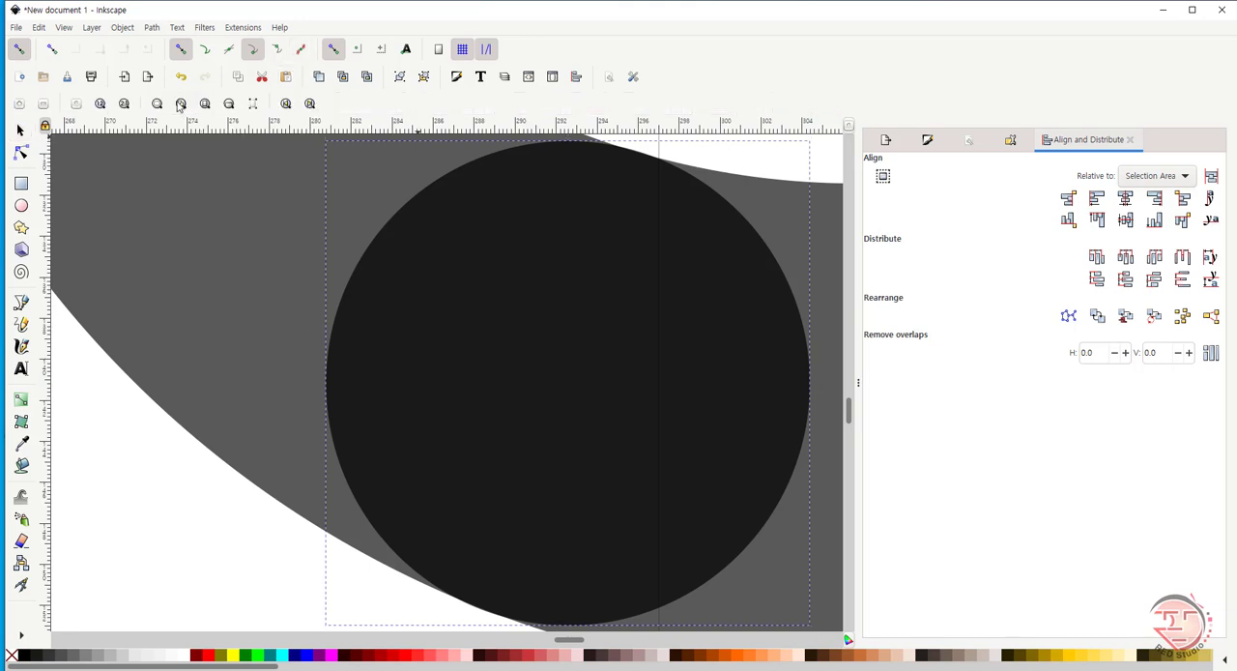
left_click(182, 106)
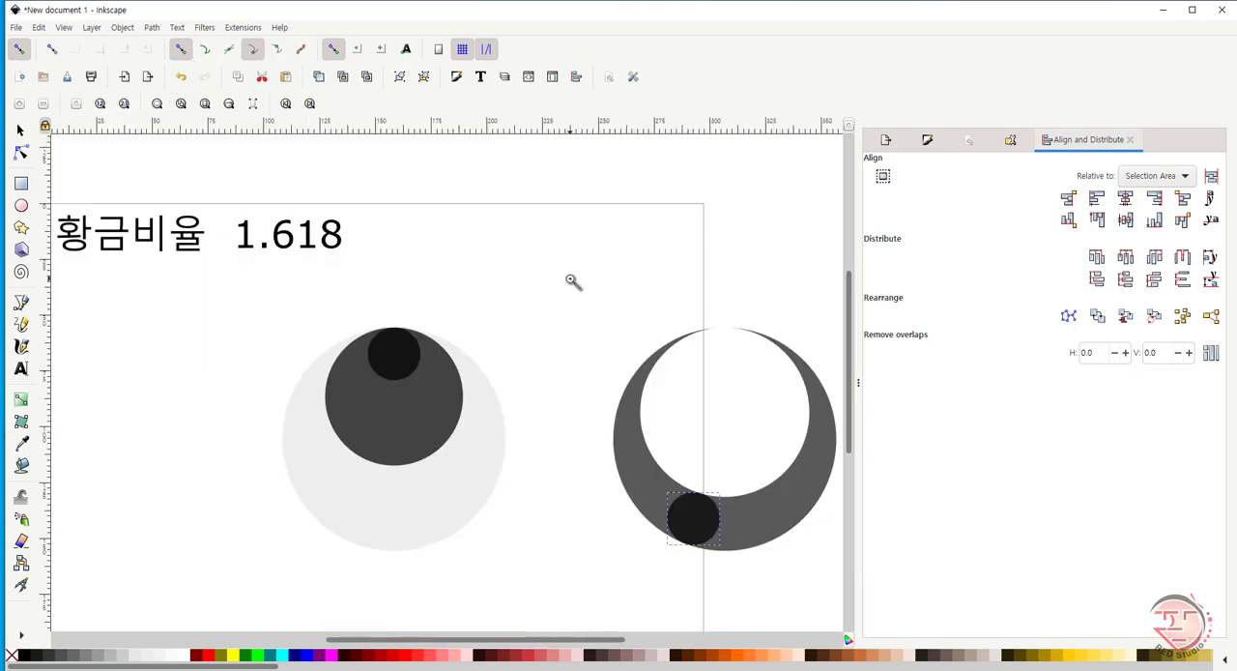
key("s")
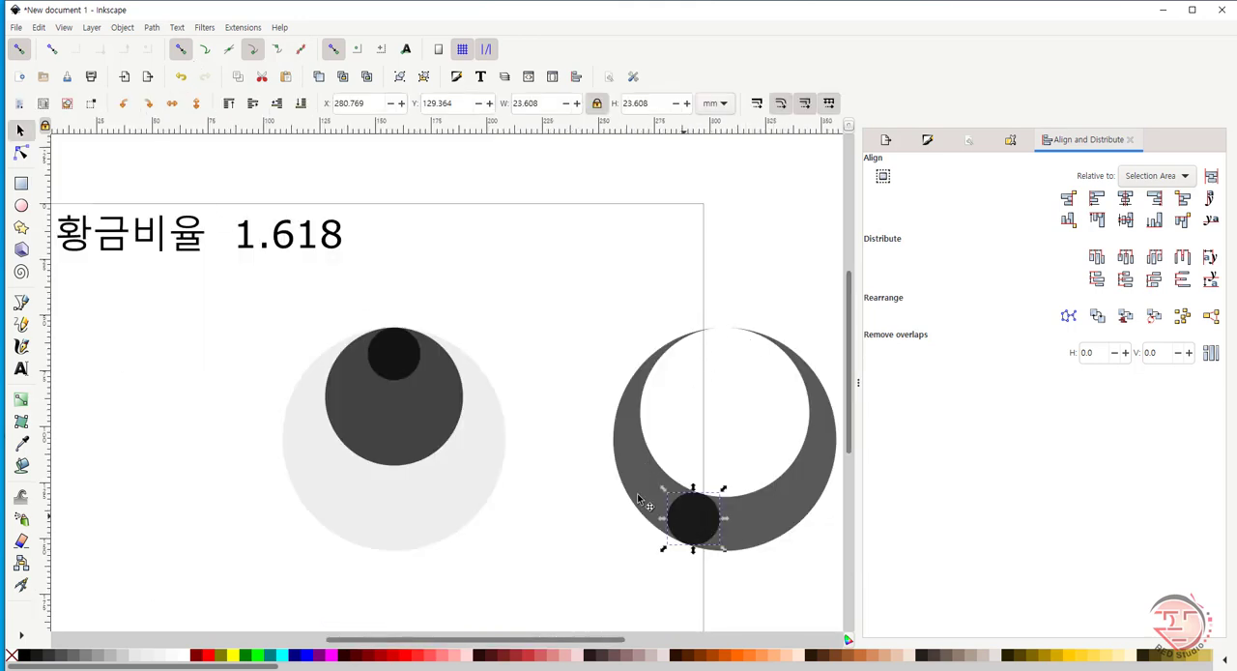
left_click(643, 517)
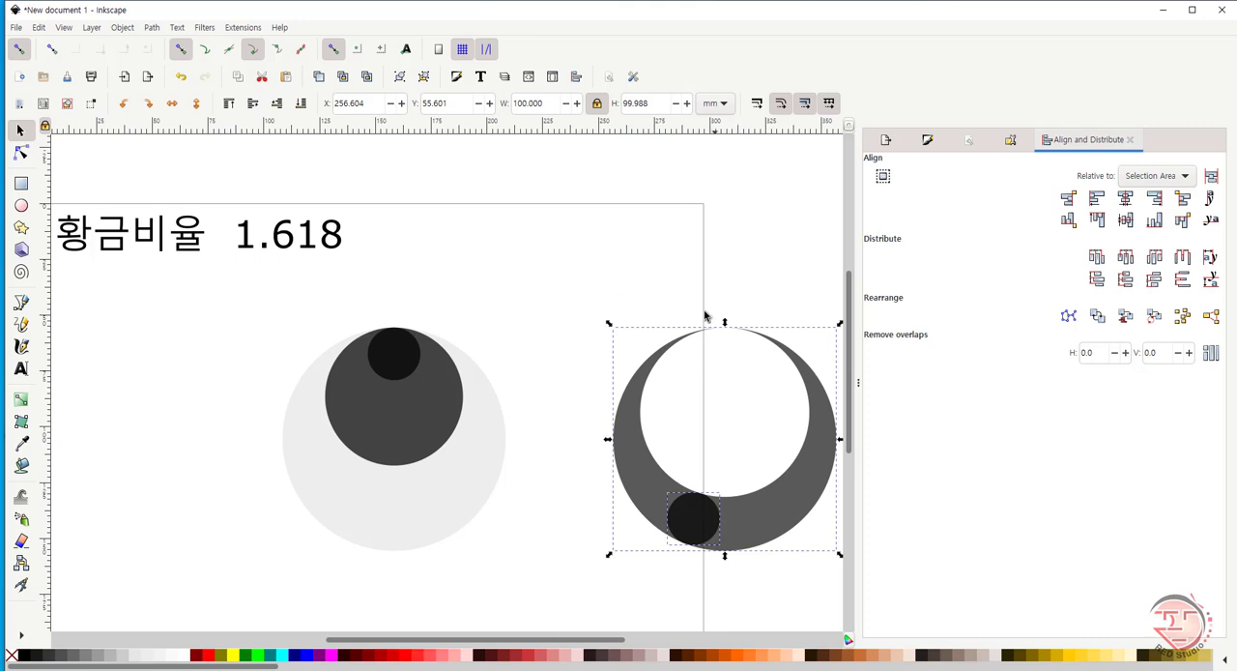
left_click(156, 27)
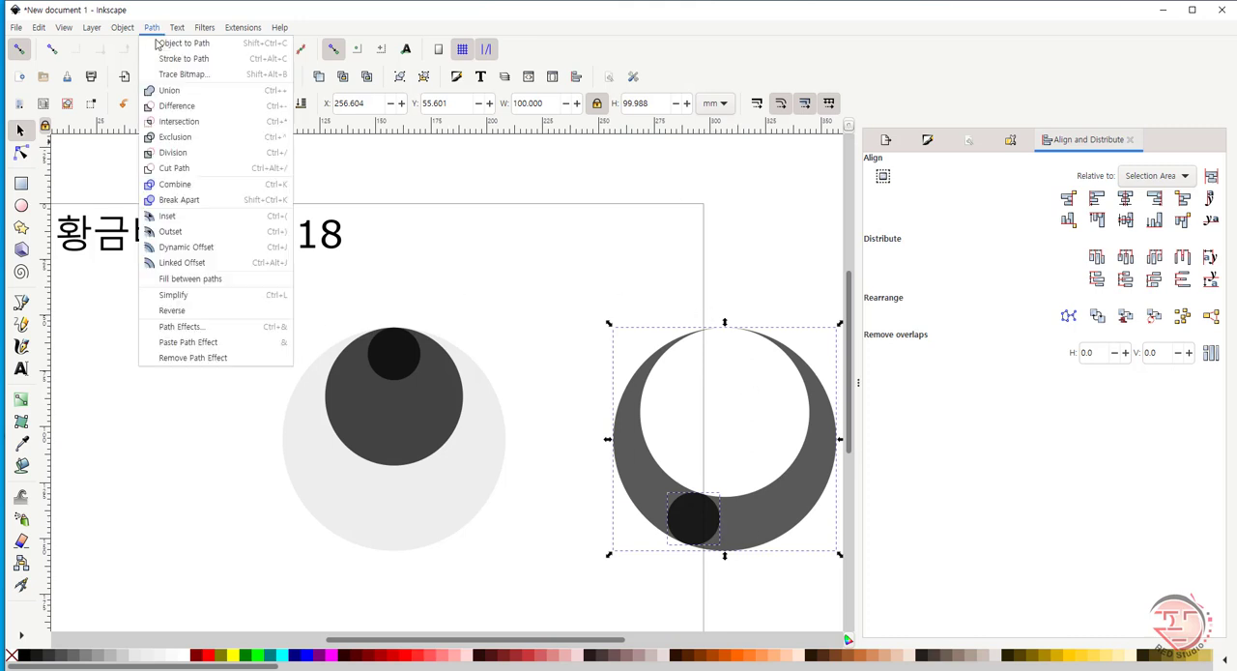
key("Escape")
key("ctrl+minus")
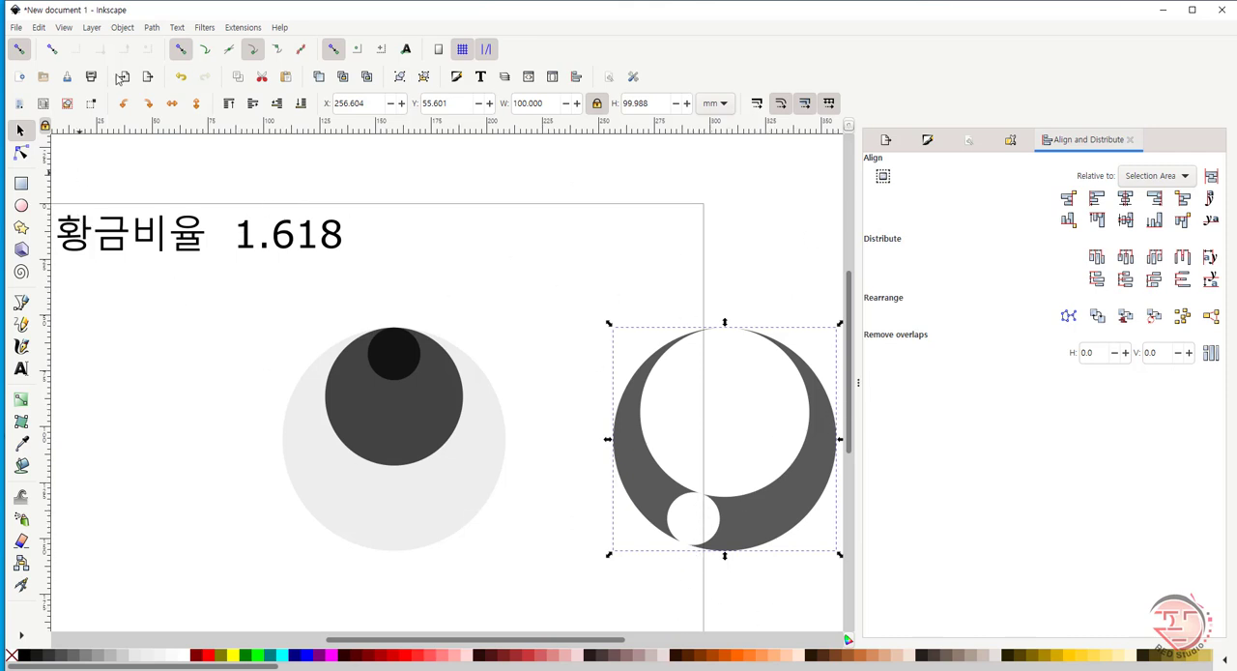
- Break the cut crescent apart into separate pieces and clear the selection
left_click(152, 29)
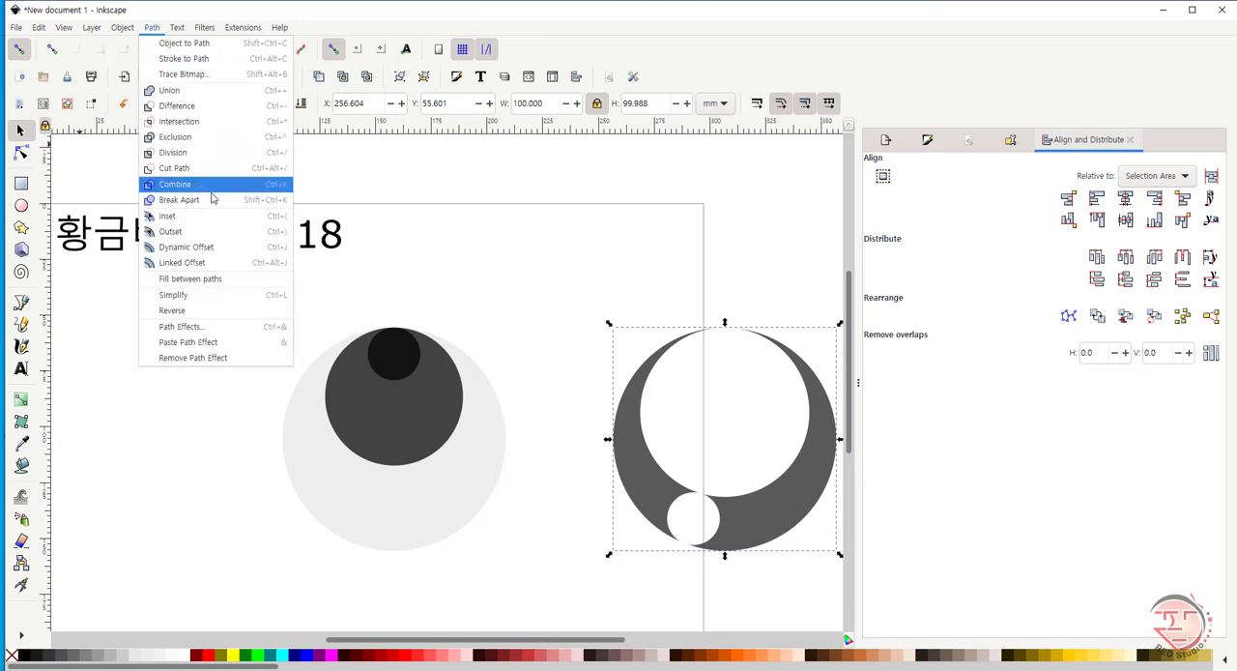
left_click(193, 200)
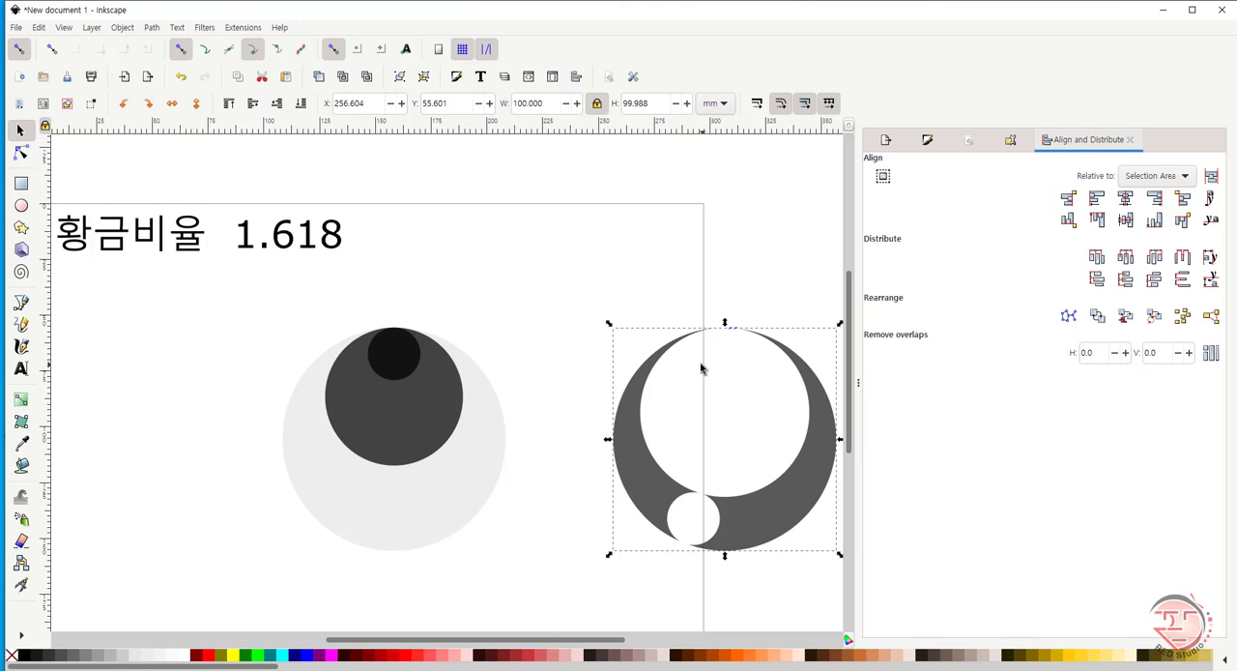
left_click(152, 27)
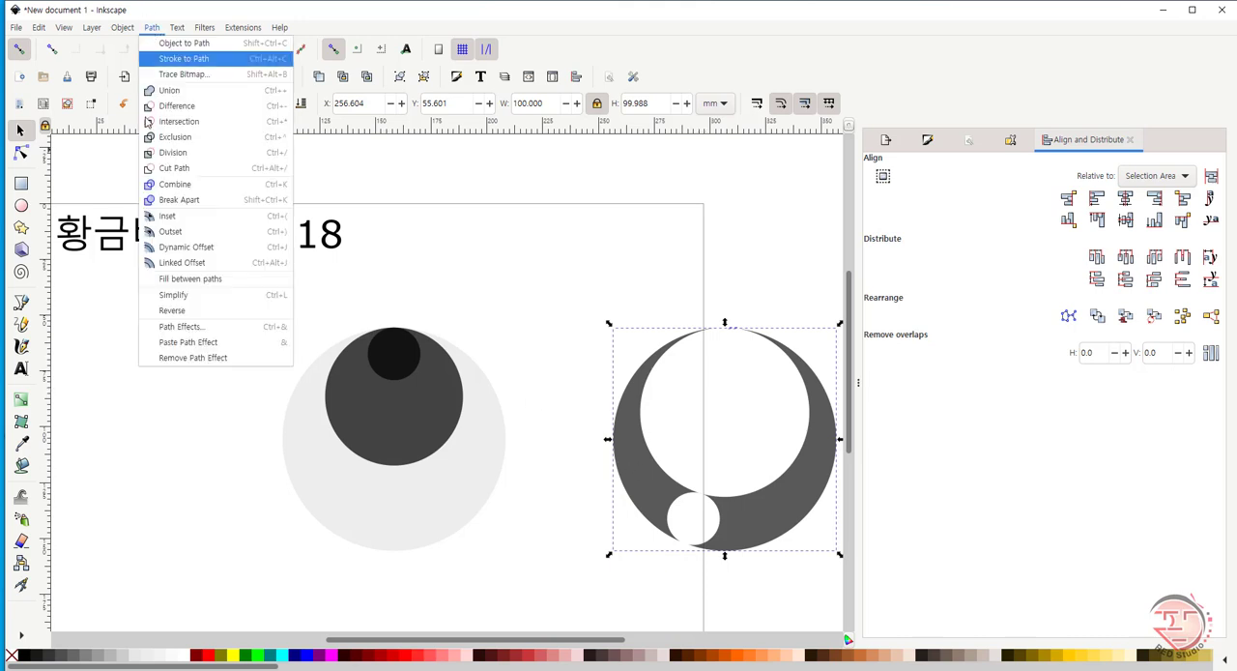
left_click(177, 179)
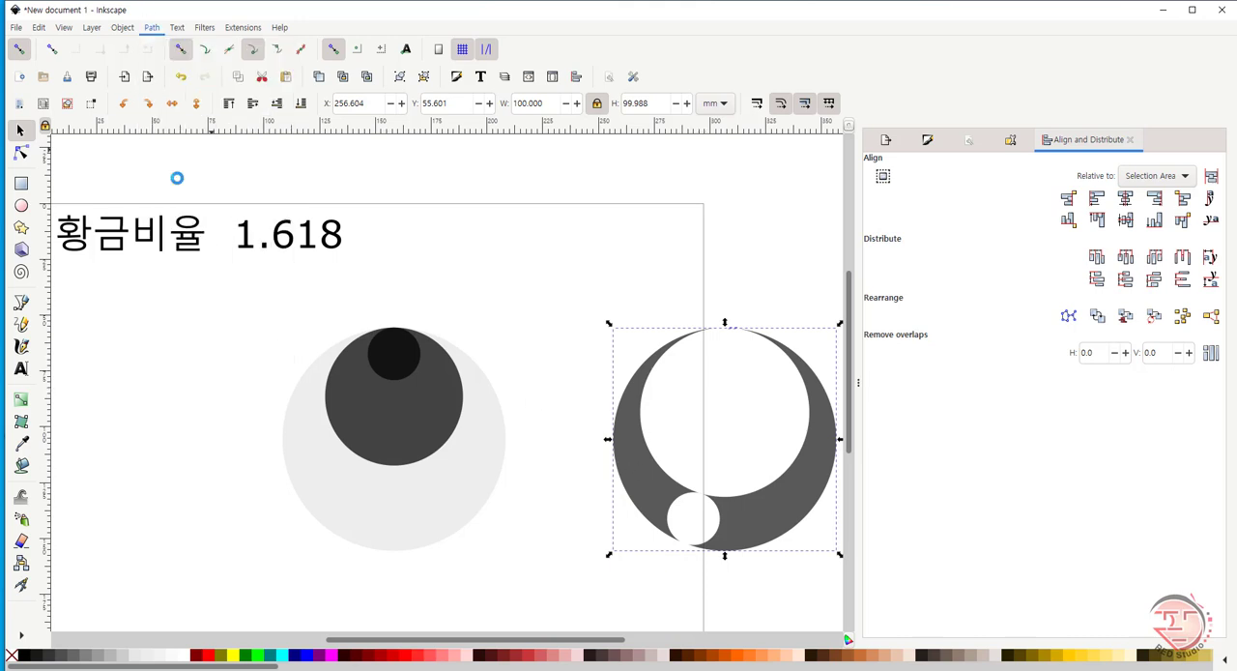
left_click(549, 241)
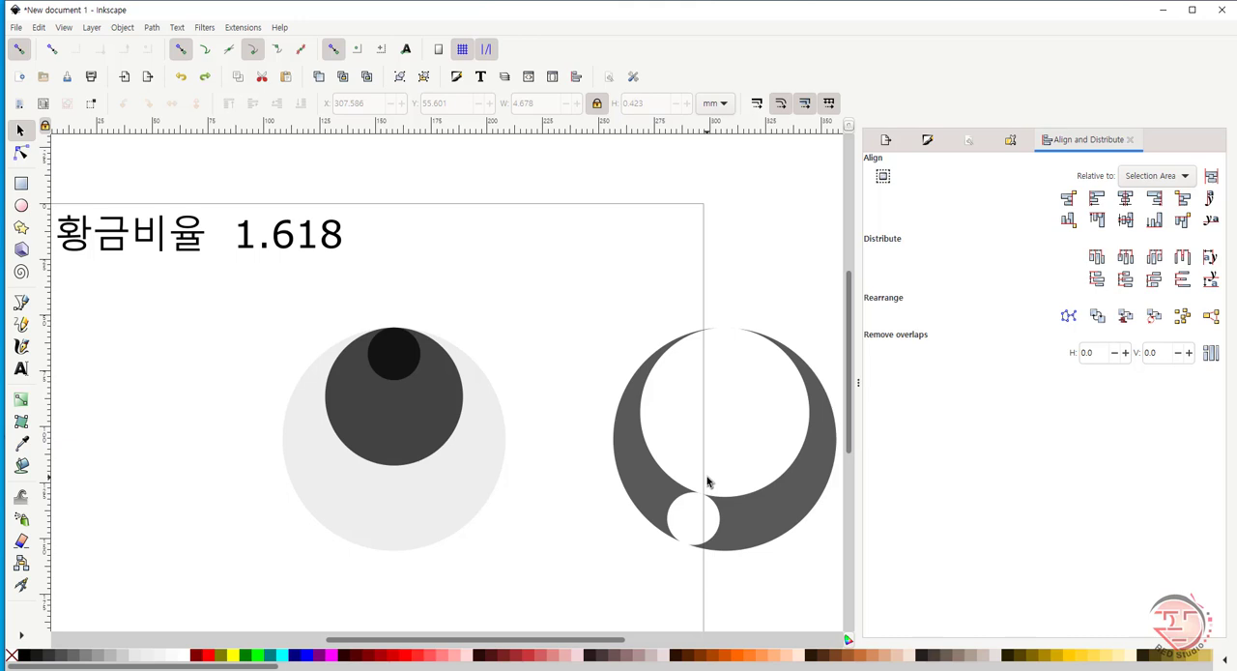
- Undo the cut, restoring the small circle, and move the circle to about X 278.9 mm, Y 128.5 mm
key("ctrl+z")
key("ctrl+z")
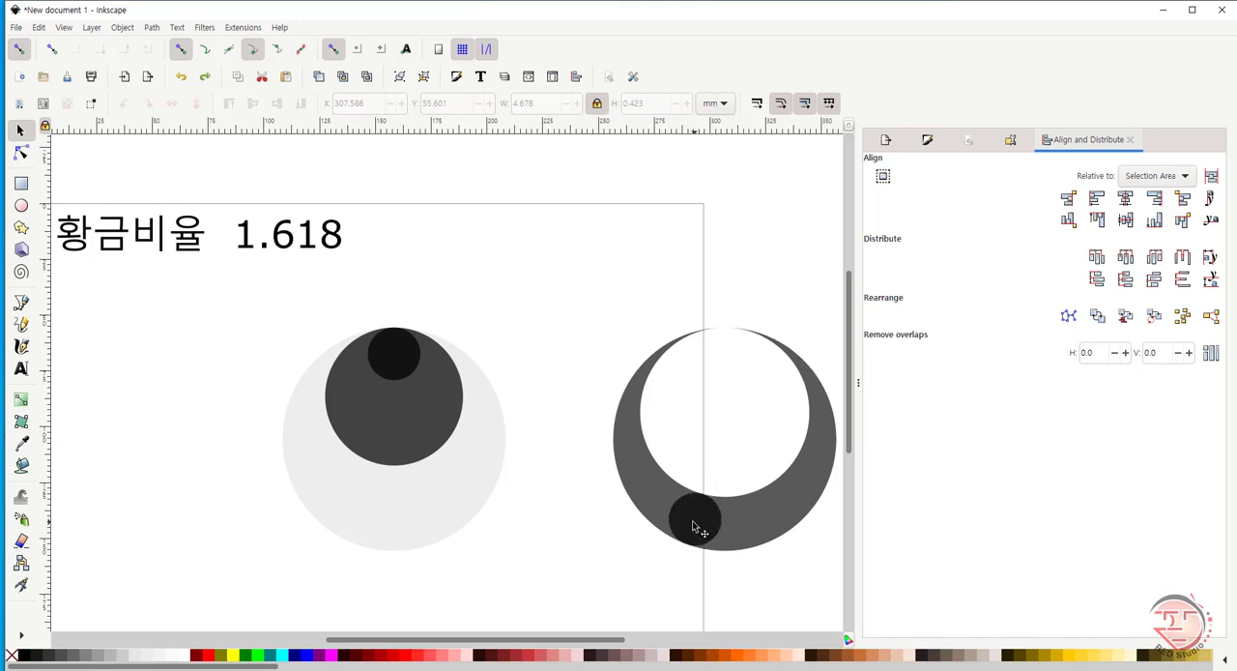
left_click_drag(692, 527, 687, 524)
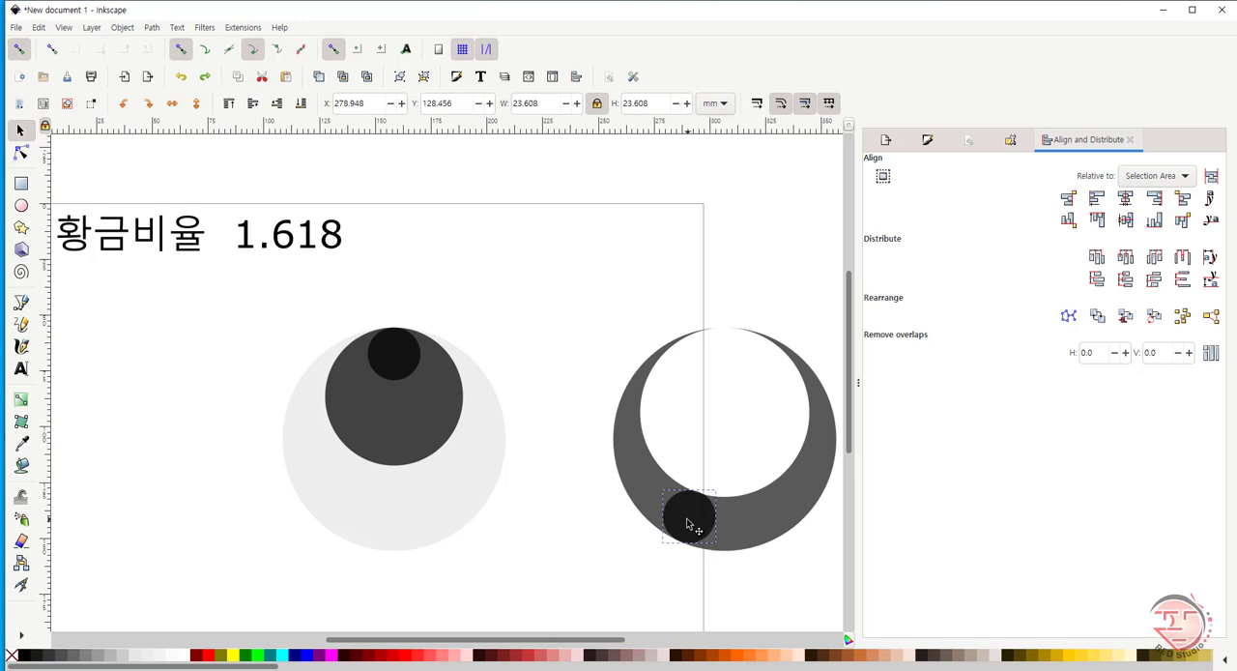
- Cut the repositioned small circle out of the crescent with Difference and break the result apart
left_click(646, 486, "shift")
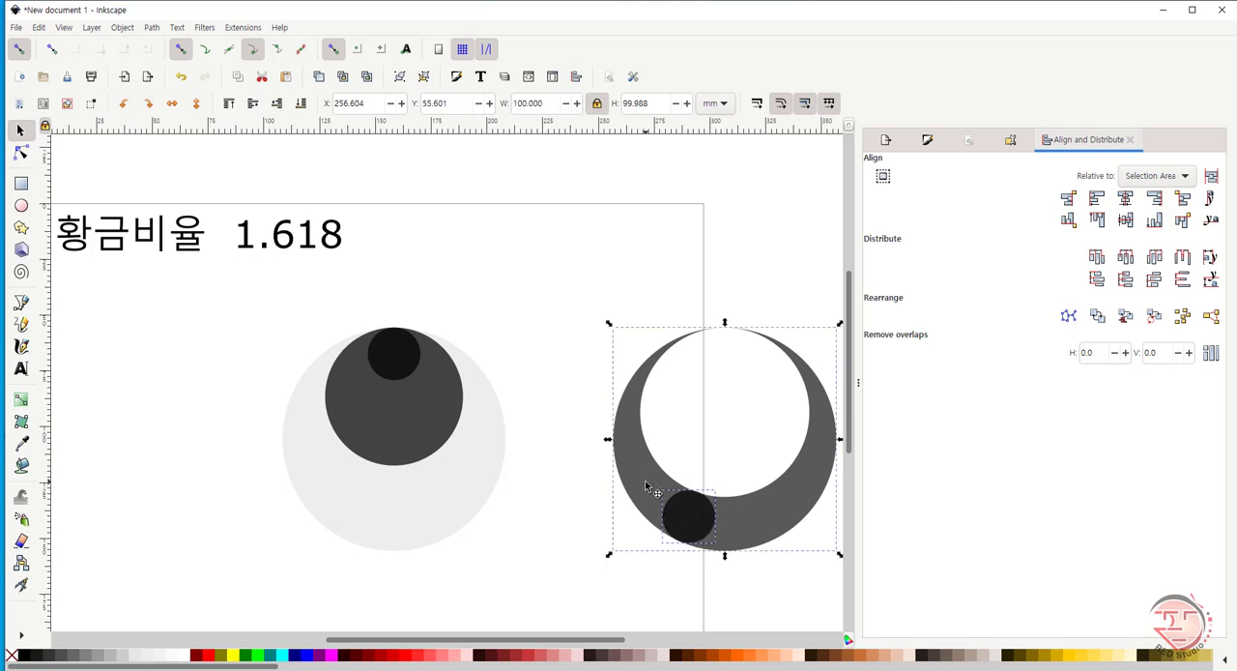
left_click(153, 28)
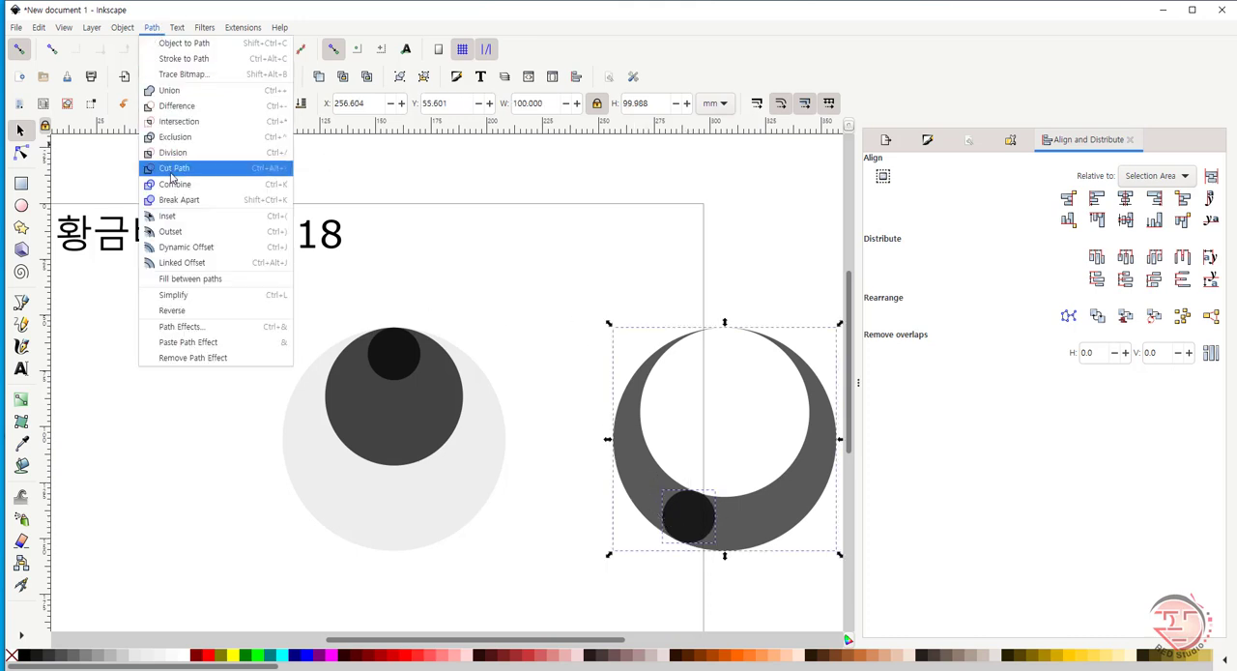
left_click(177, 111)
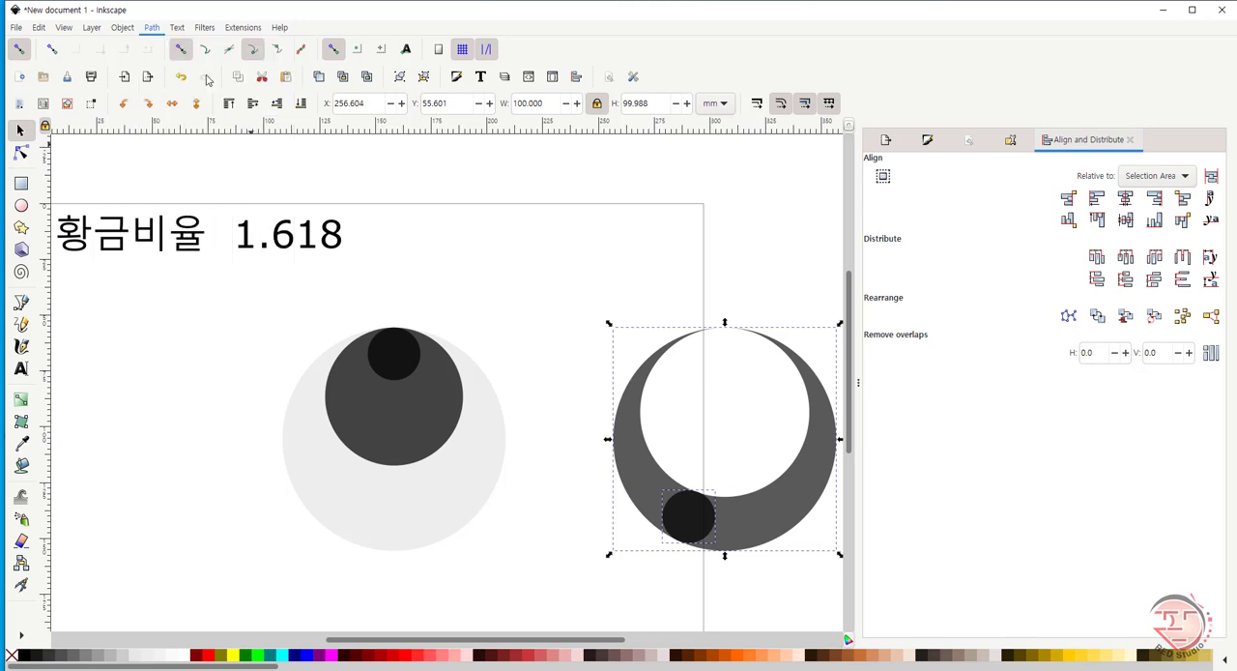
left_click(153, 28)
left_click(173, 201)
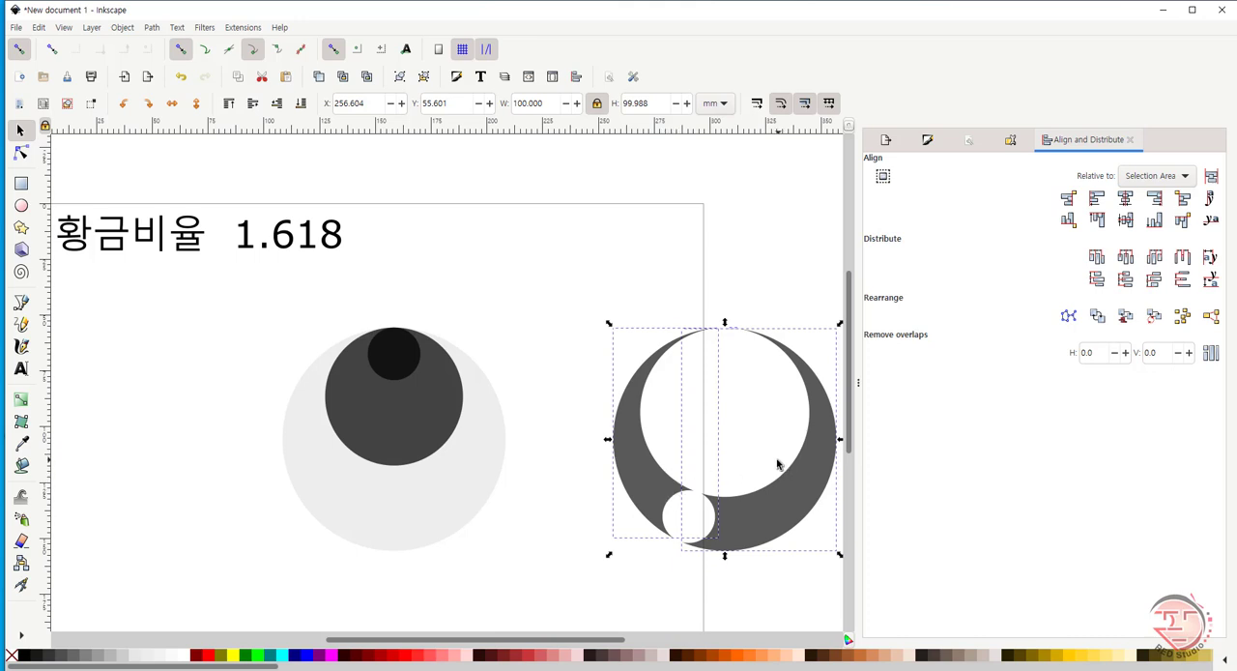
left_click(750, 437)
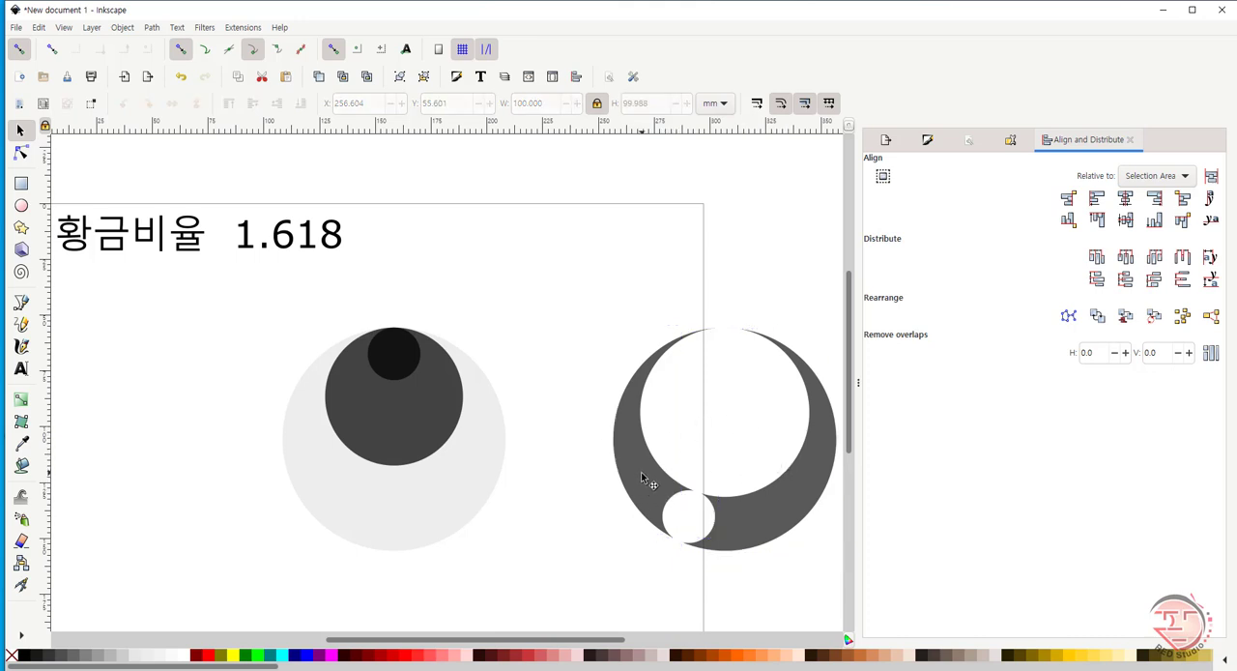
- Delete the right-hand part of the crescent and move the left-hand part to about X 236.3 mm, Y 36.0 mm
left_click_drag(641, 472, 542, 360)
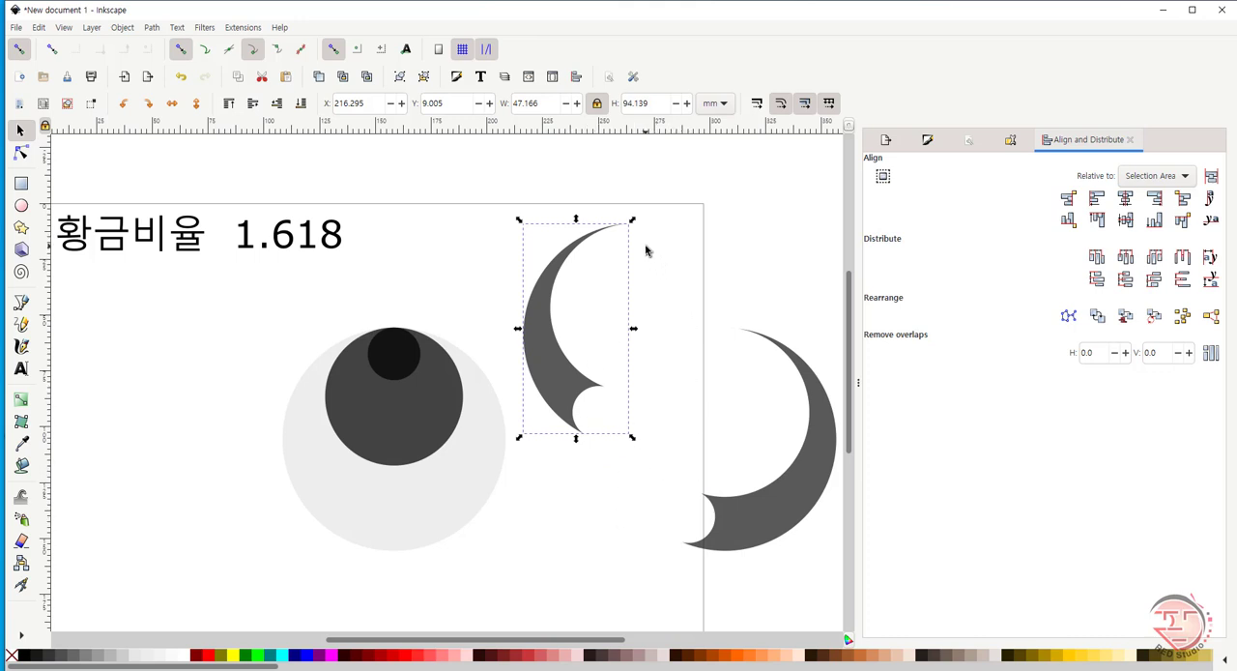
left_click_drag(646, 249, 841, 580)
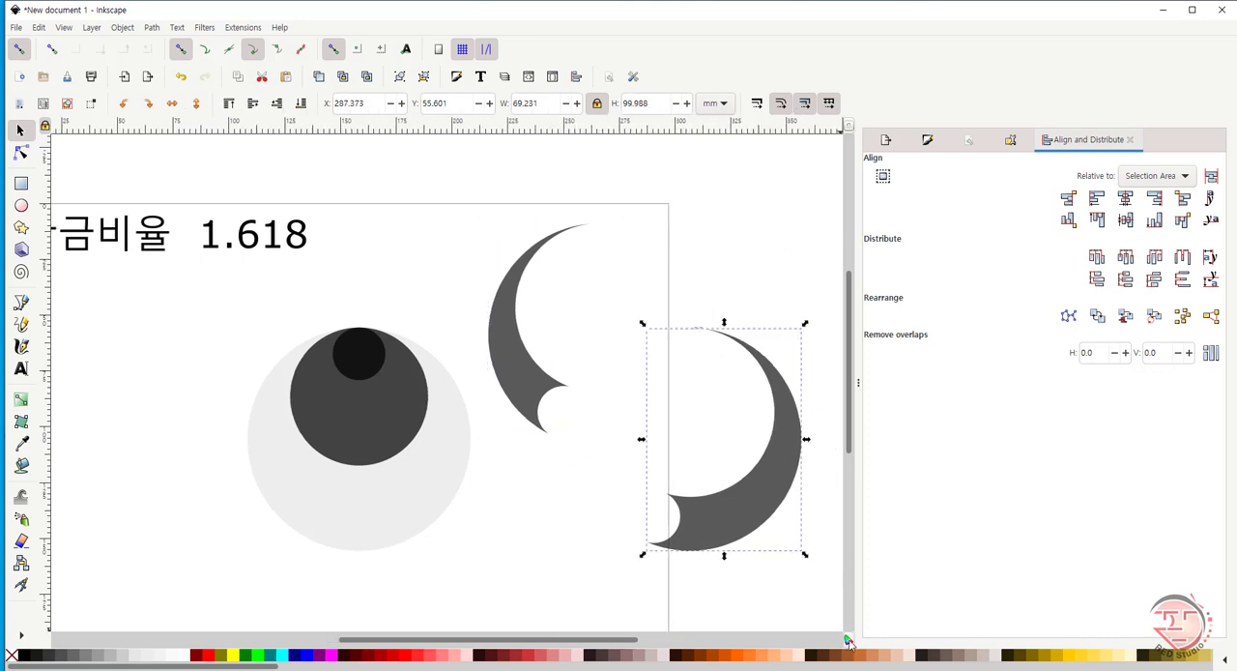
key("Delete")
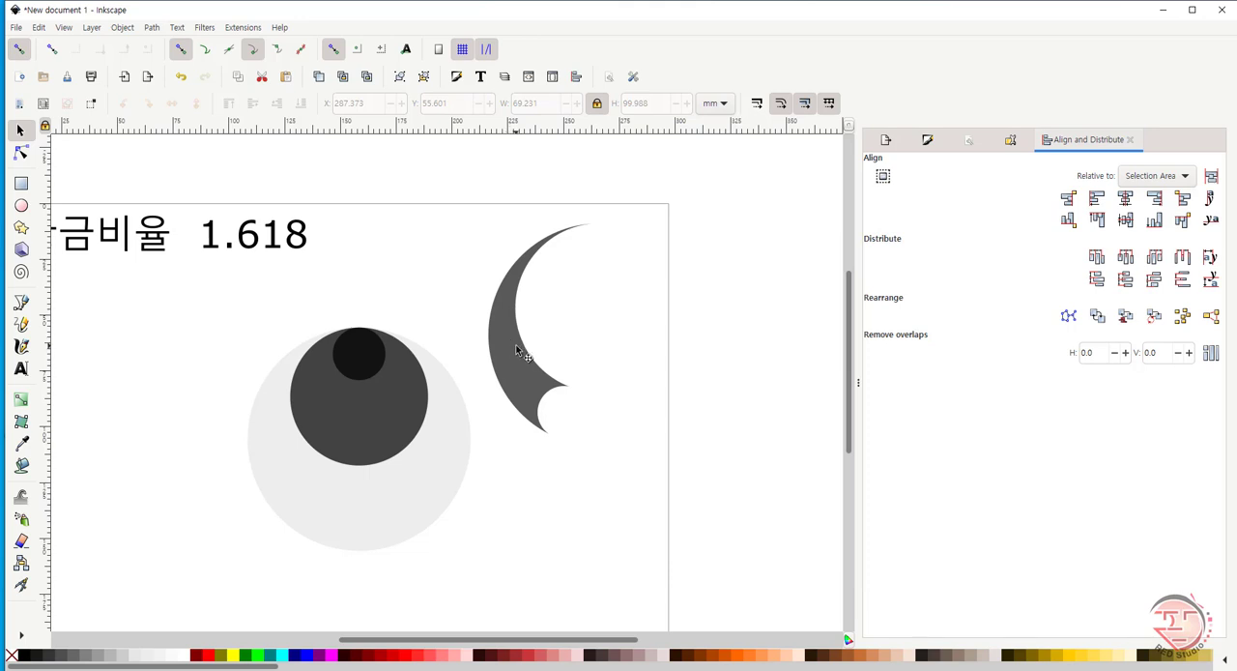
left_click_drag(516, 344, 569, 420)
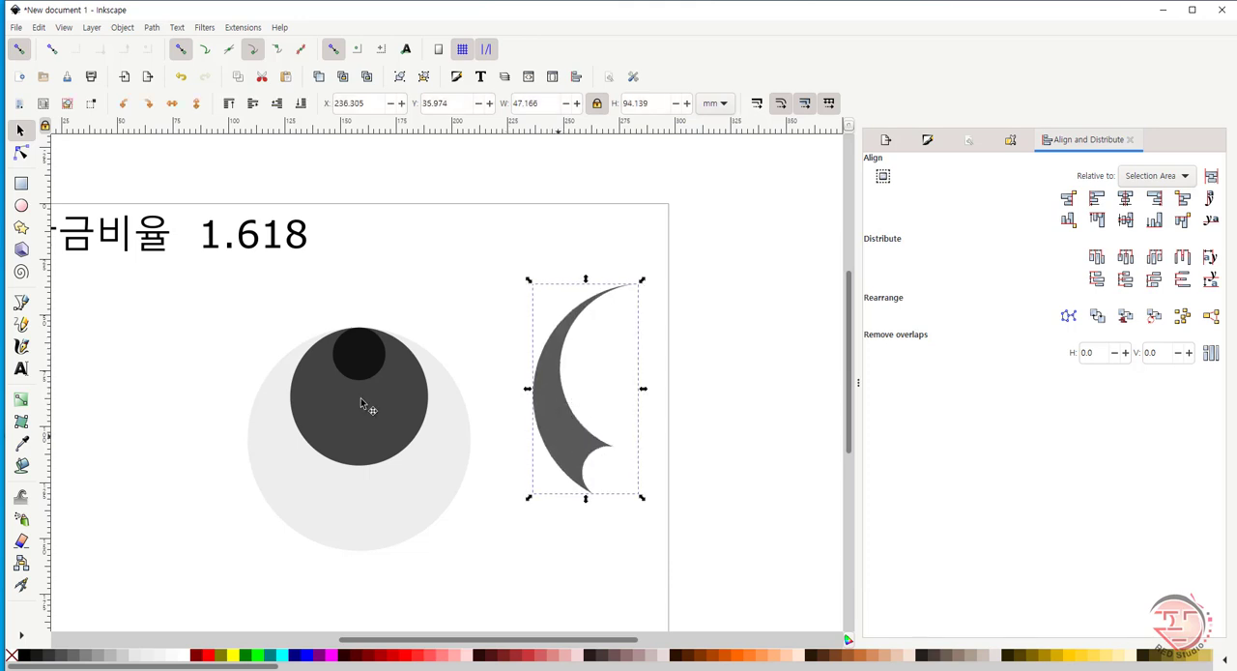
- Move the original set's small dark circle into the notch at the crescent's lower end, about X 258.2 mm, Y 108.7 mm
left_click(357, 364)
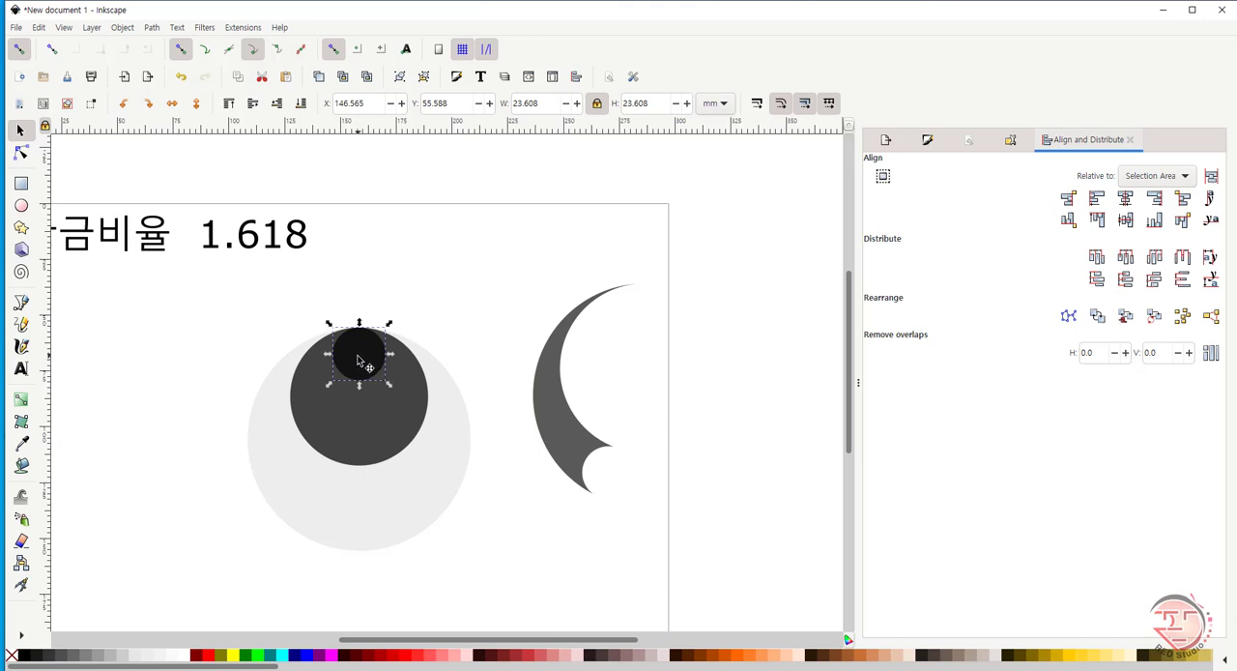
left_click_drag(366, 362, 611, 488)
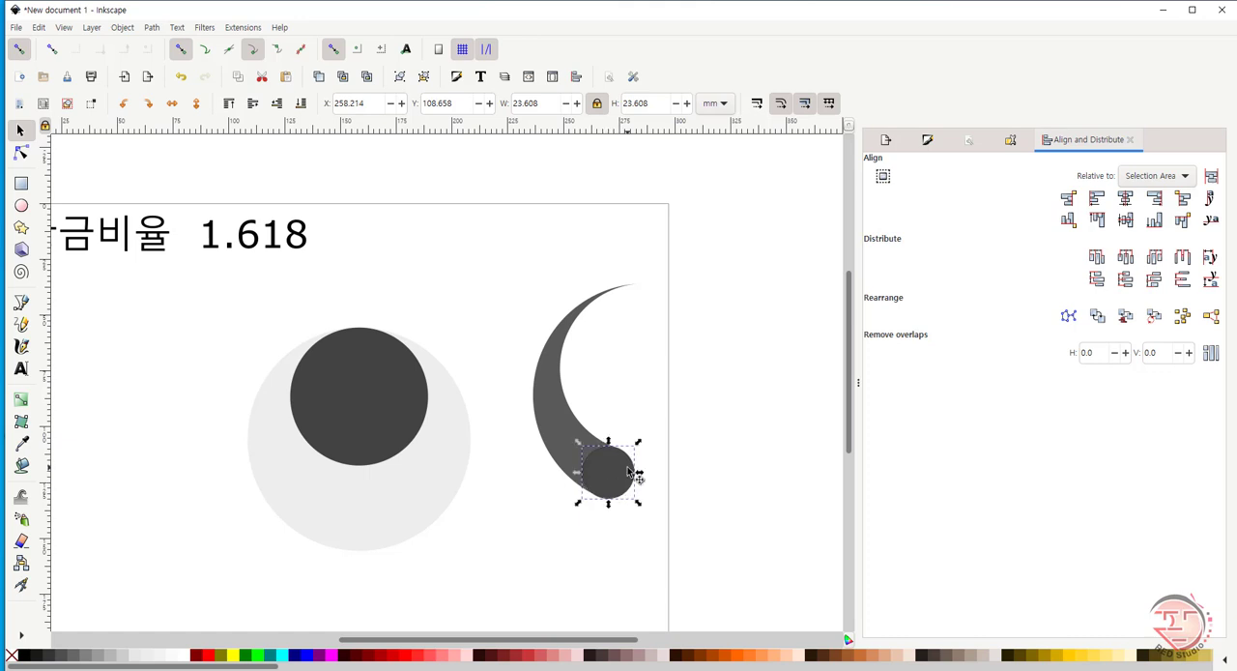
left_click(633, 474)
left_click(704, 485)
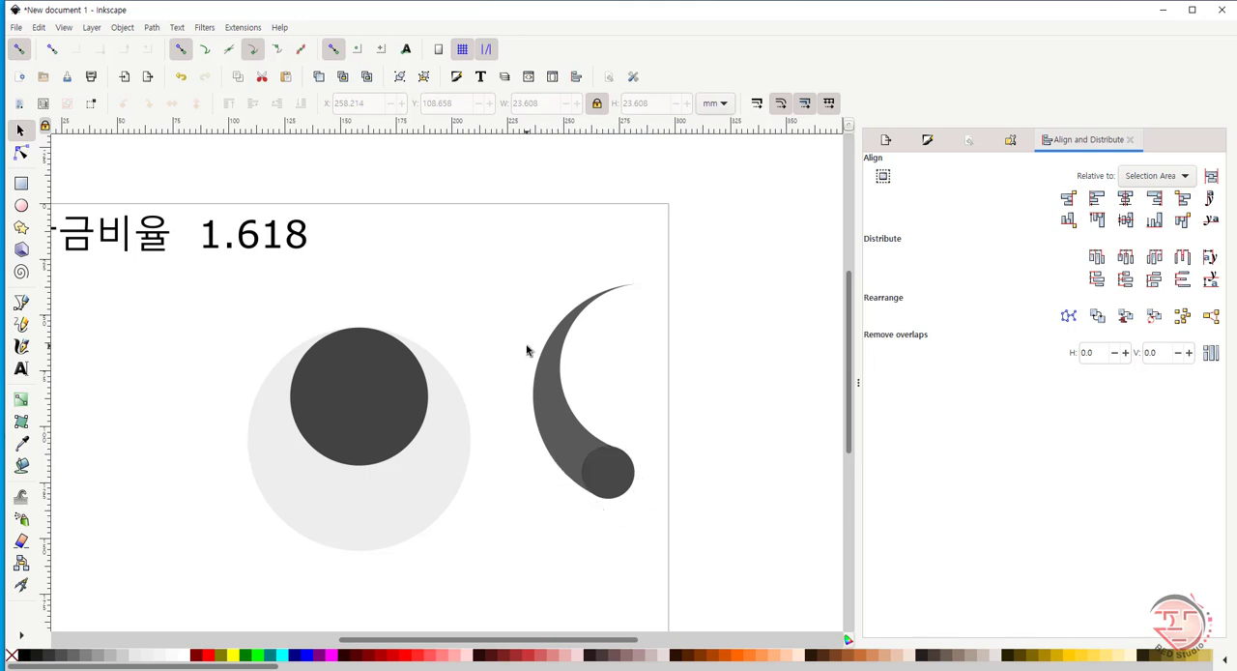
- Merge the crescent and its small end circle with Union, and delete the medium dark circle over the large light circle
left_click_drag(500, 252, 726, 586)
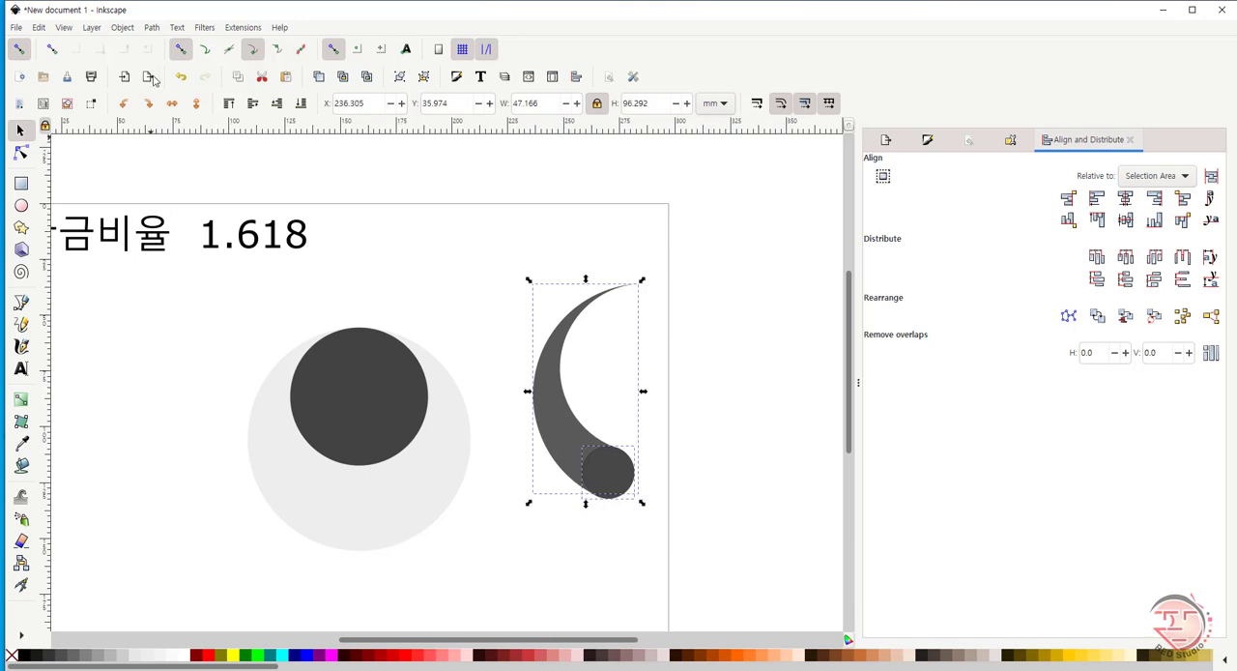
left_click(151, 28)
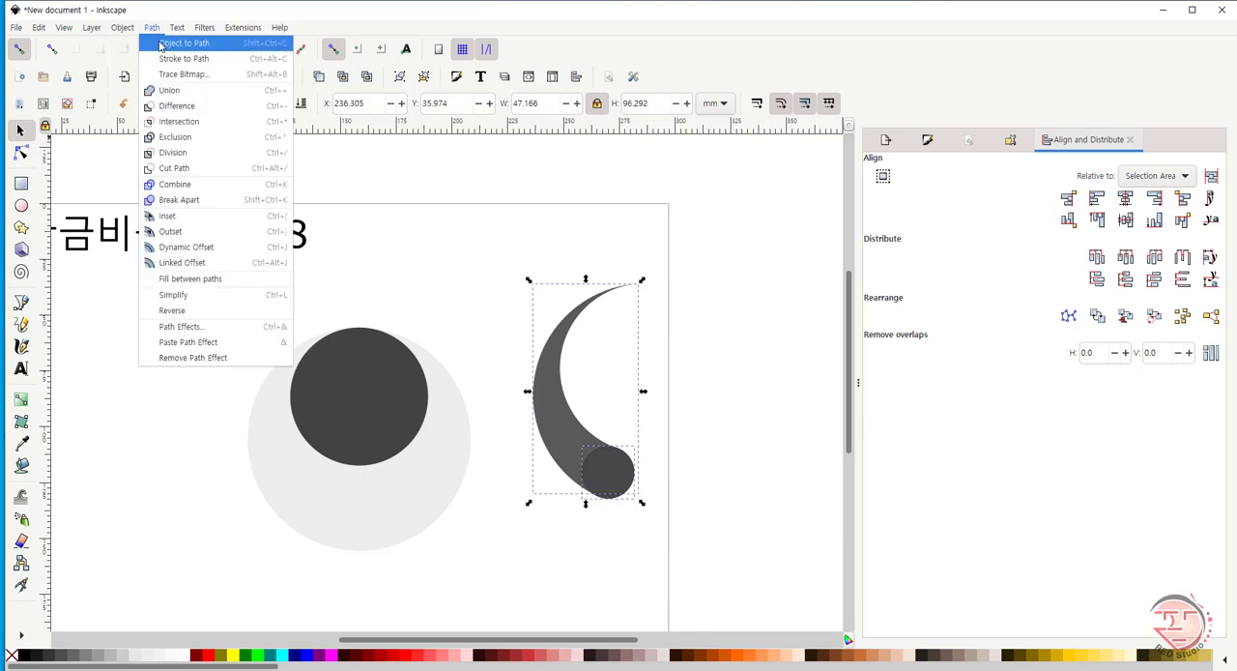
left_click(169, 93)
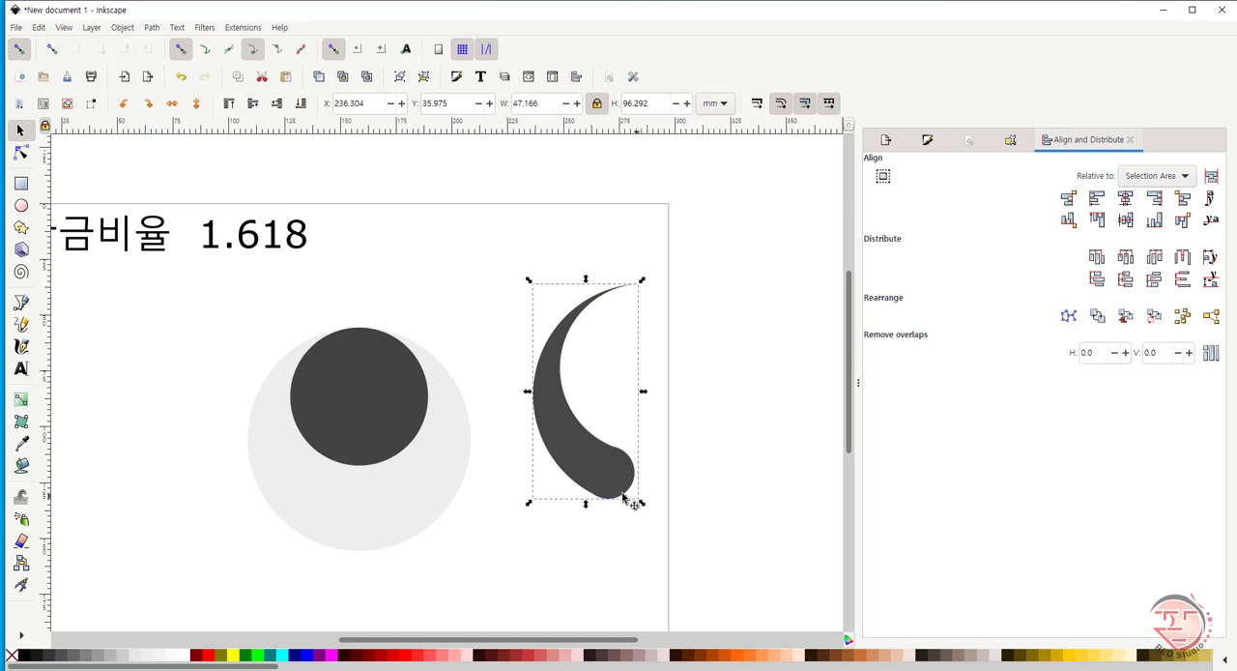
left_click(357, 414)
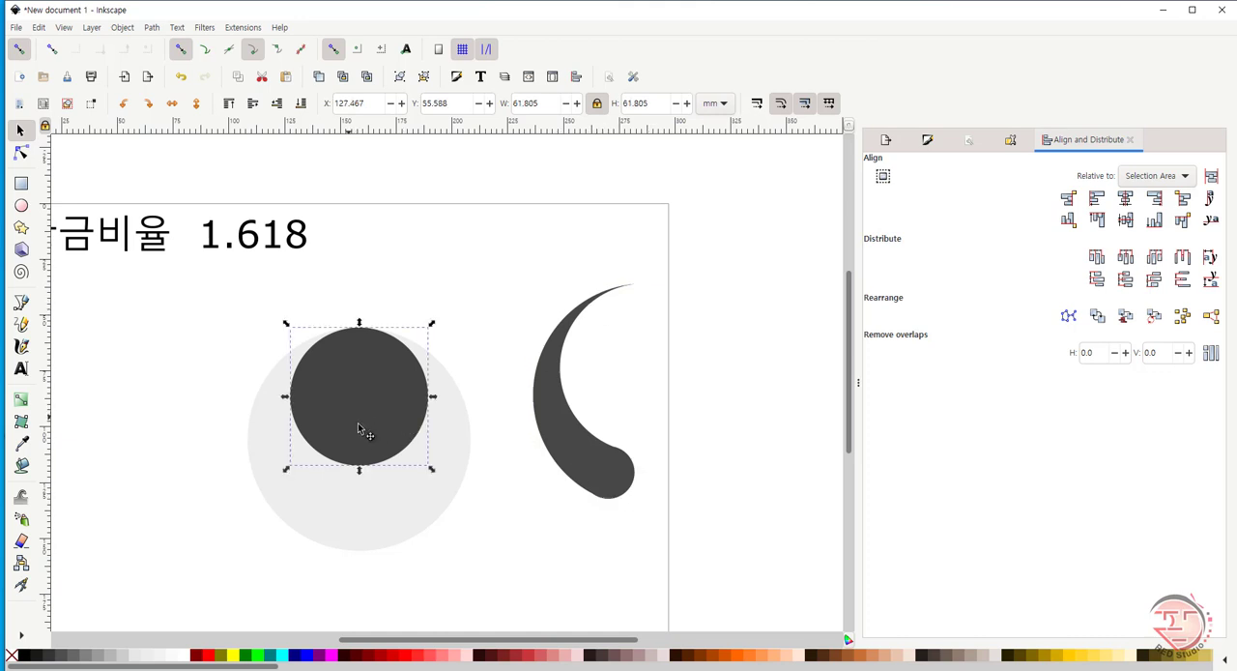
key("Delete")
- Move the merged crescent piece onto the large light circle and align the two by horizontal axis centre and left edges
left_click(600, 474)
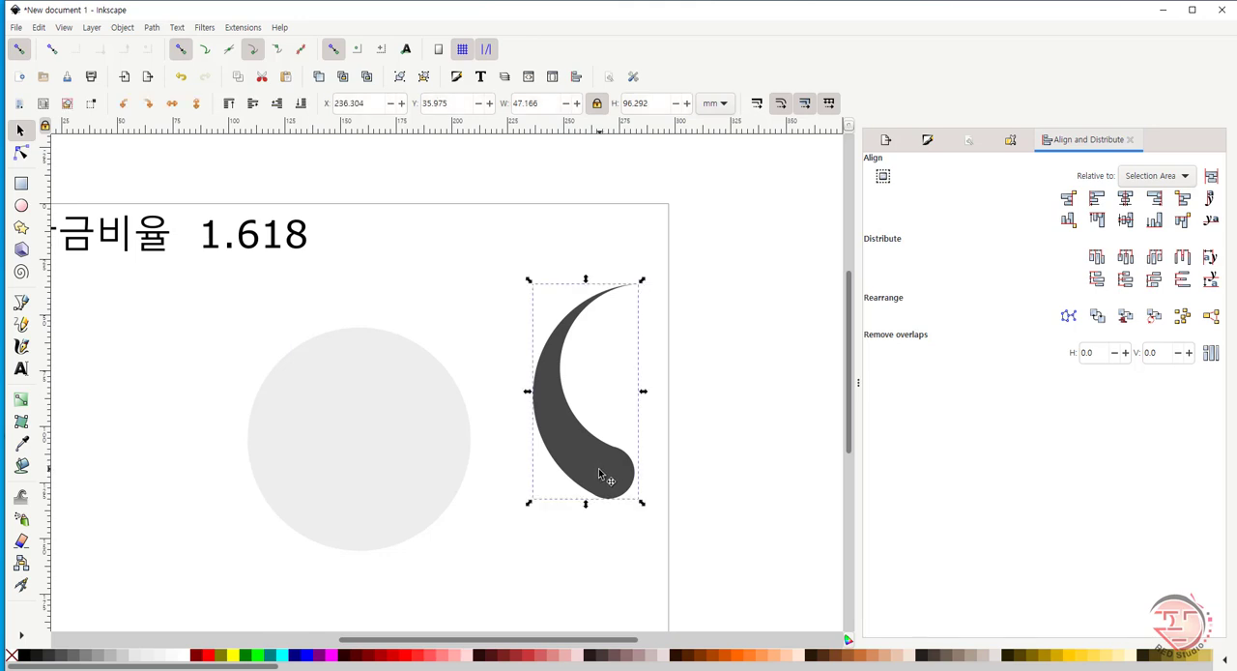
key("n")
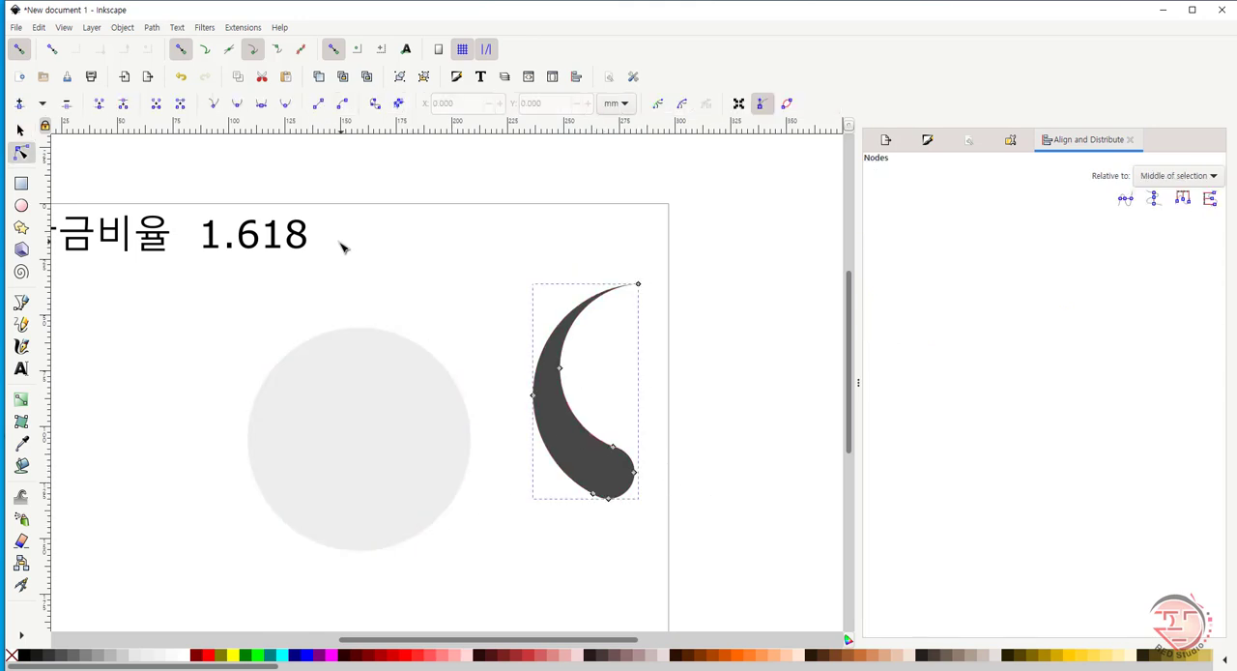
key("s")
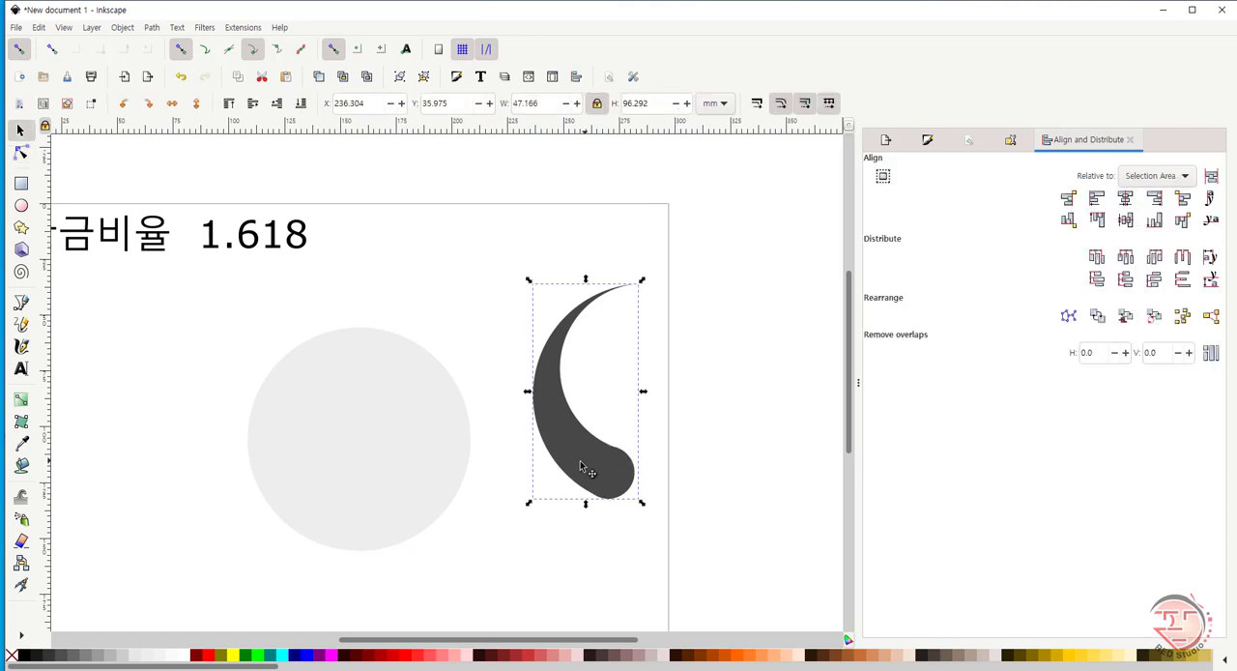
left_click_drag(590, 470, 430, 496)
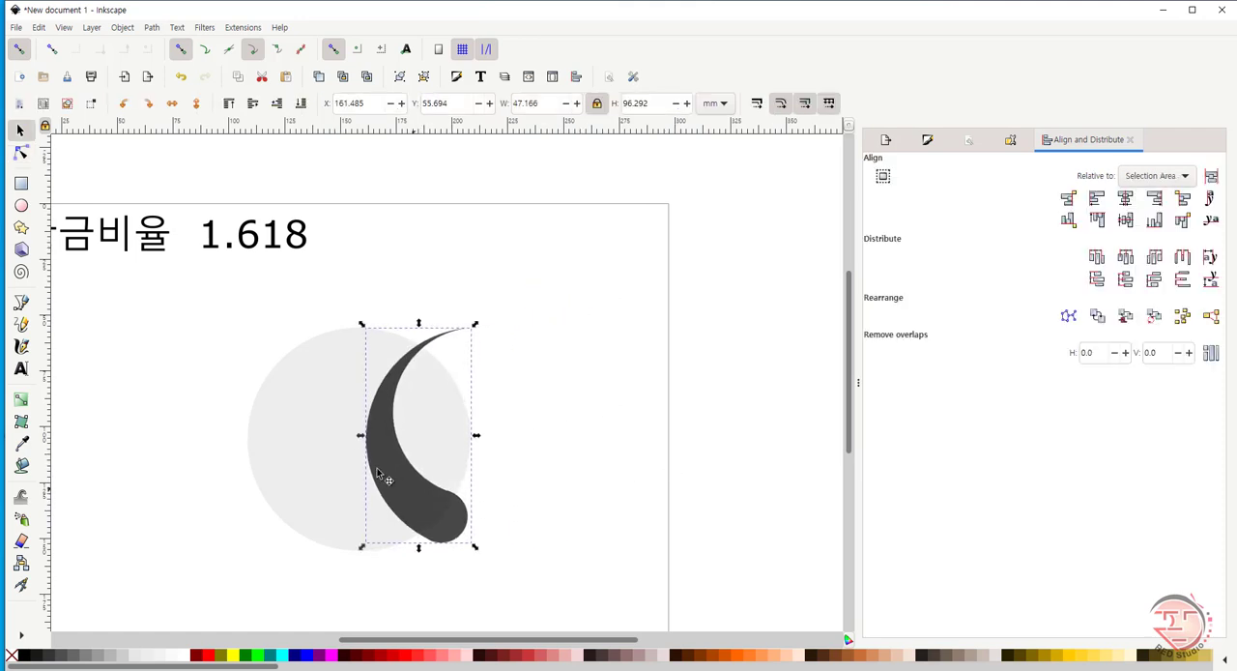
left_click(326, 475, "shift")
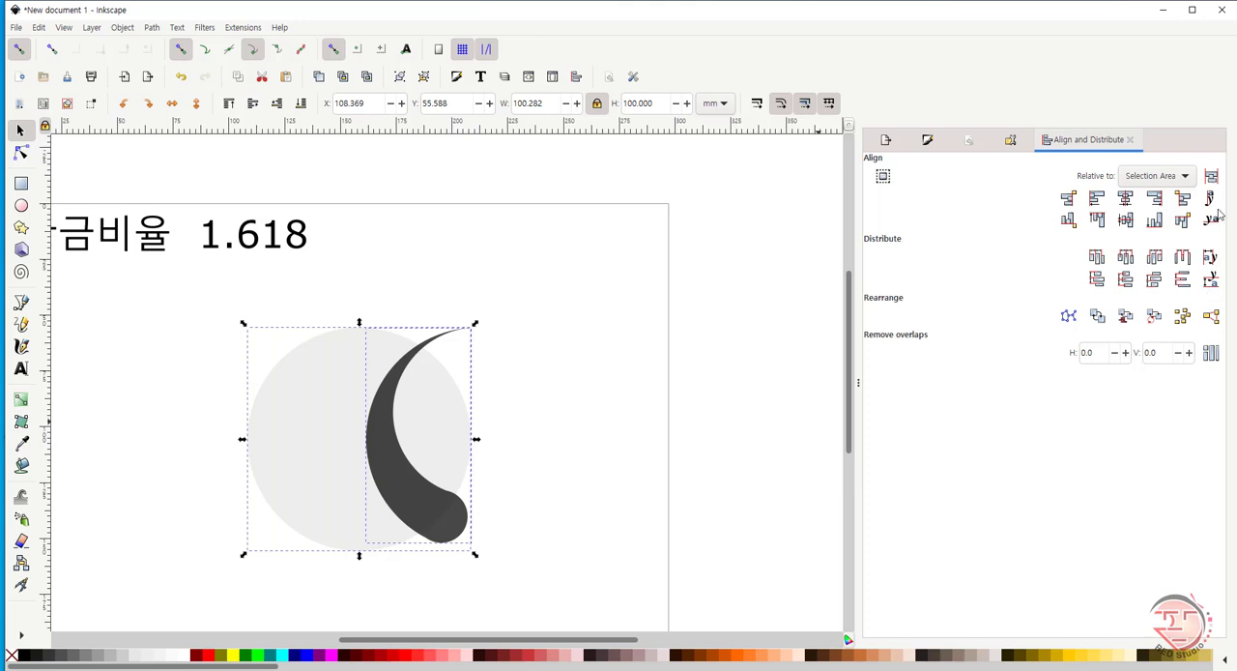
left_click(1127, 221)
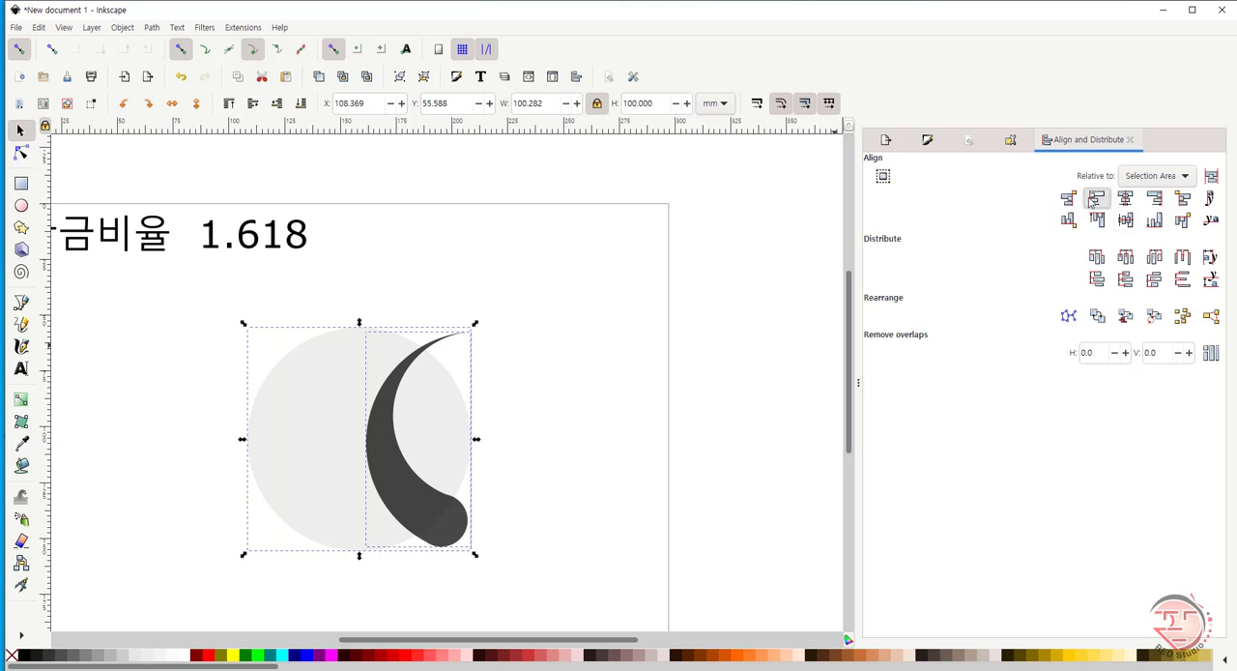
left_click(1093, 199)
left_click(519, 452)
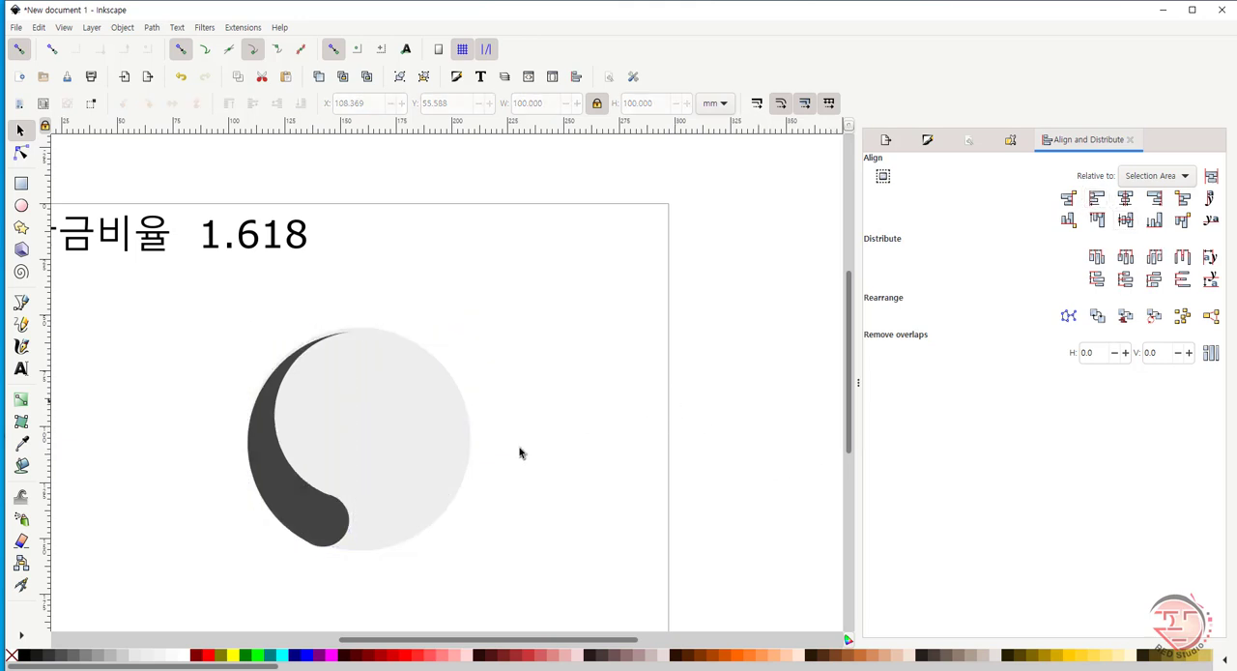
- Shift the dark crescent piece slightly within the light circle to about X 108.7 mm, Y 56.0 mm
left_click(300, 504)
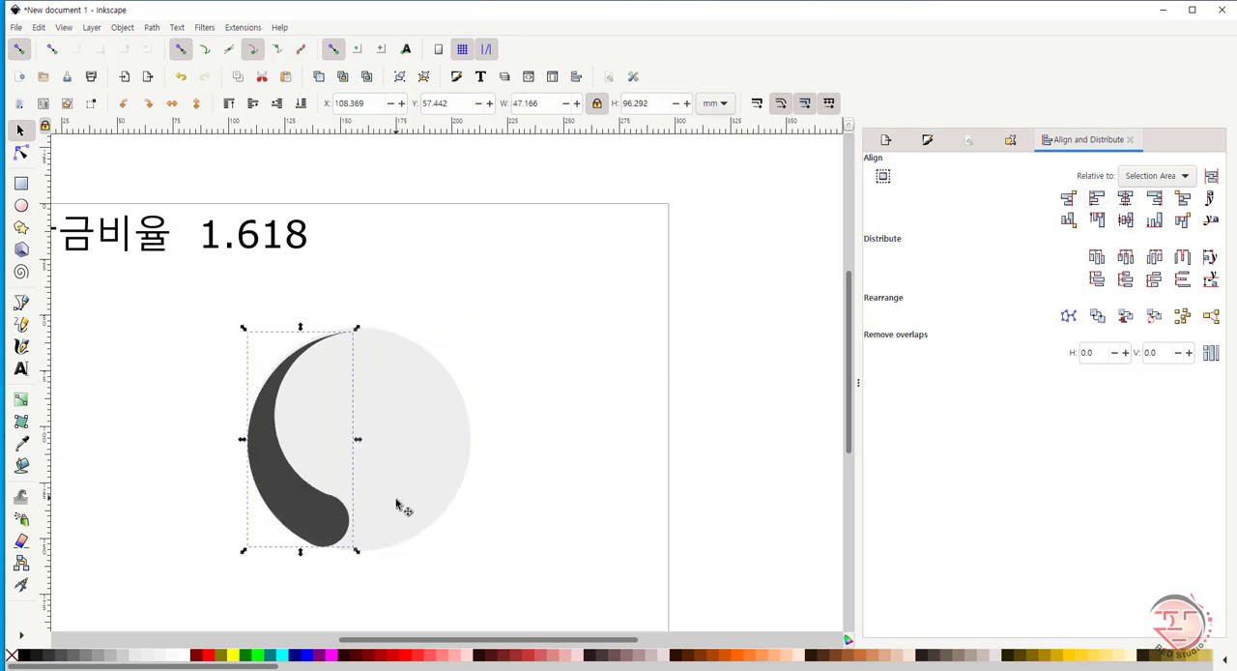
left_click(437, 516, "shift")
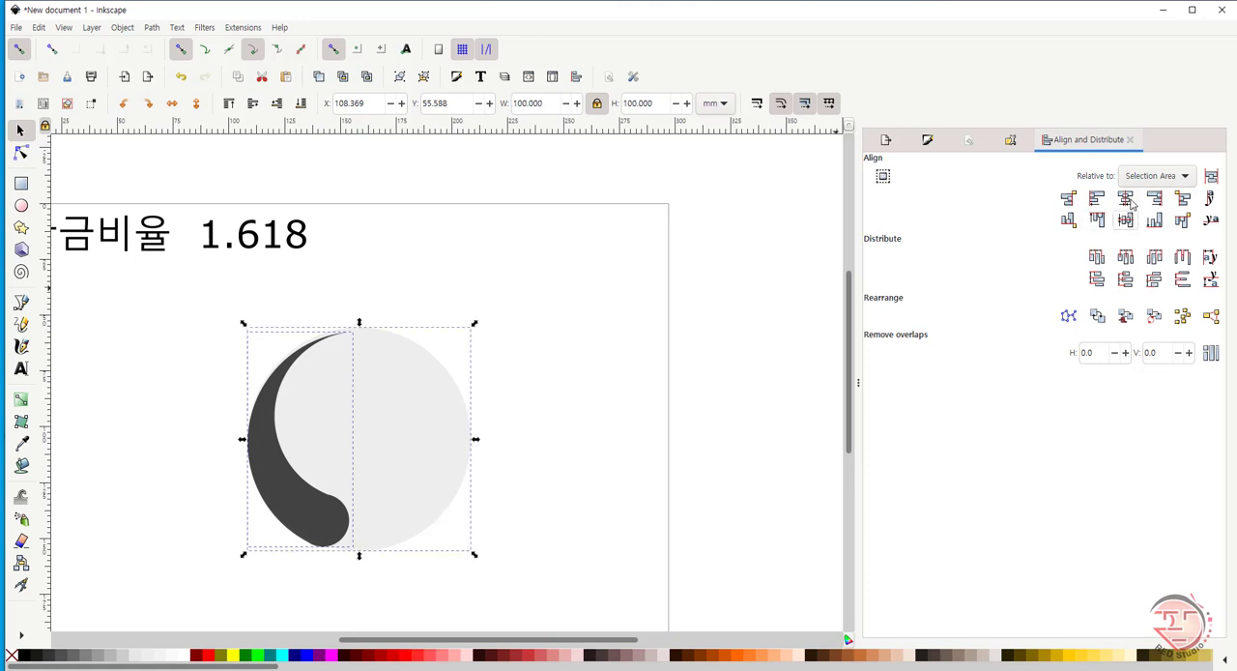
left_click(613, 407)
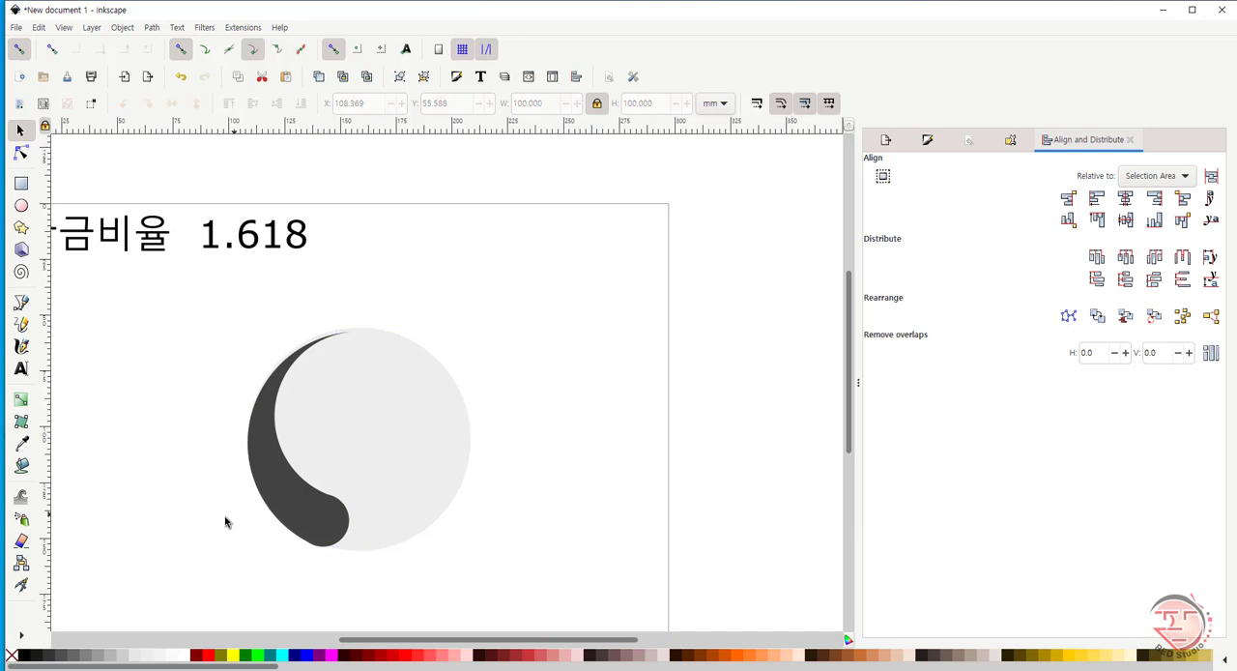
left_click(282, 488)
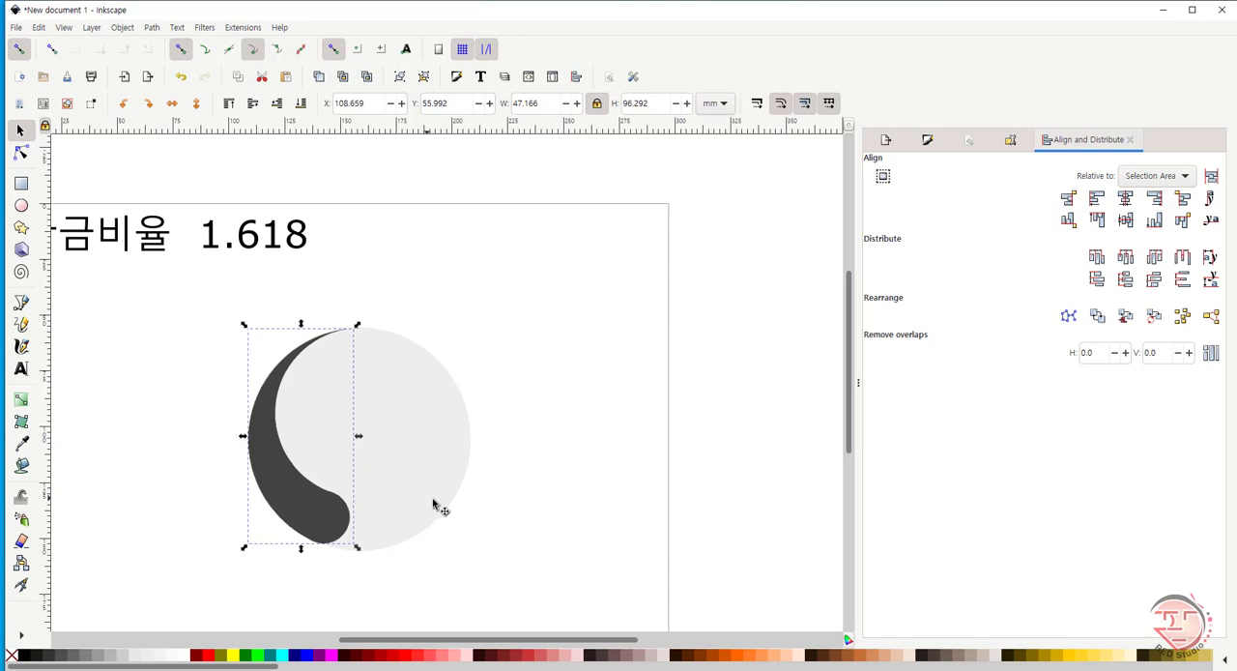
left_click(509, 520)
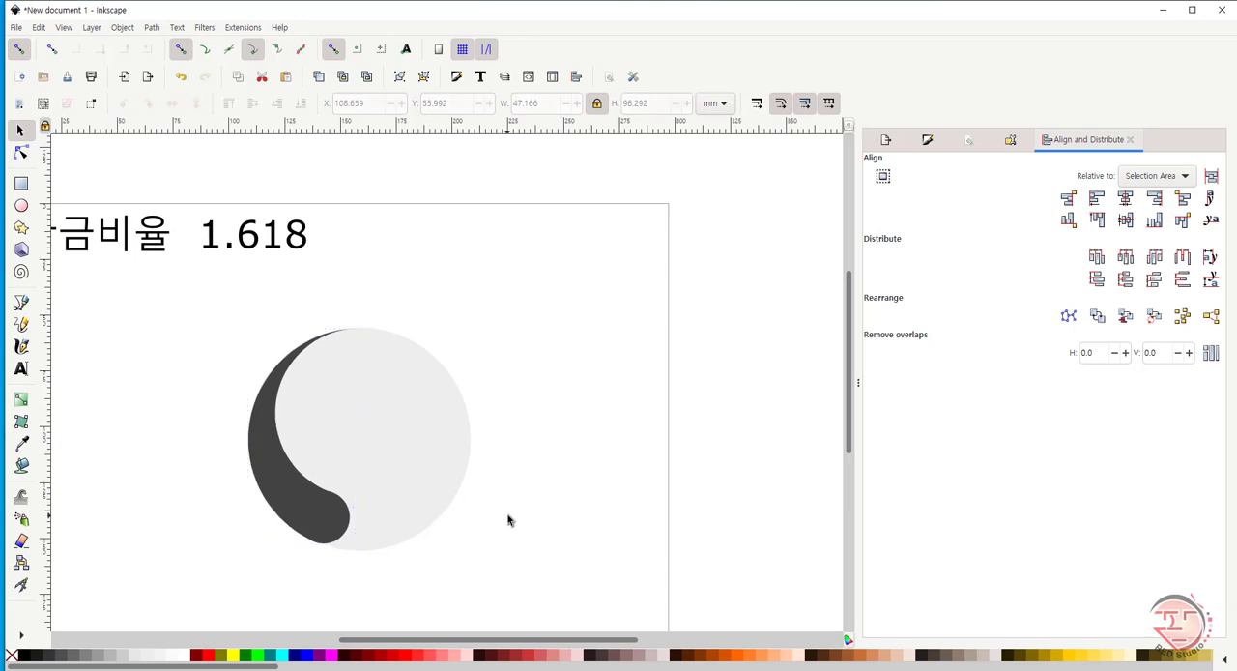
- Duplicate the dark crescent piece and flip the copy both vertically and horizontally
left_click(309, 507)
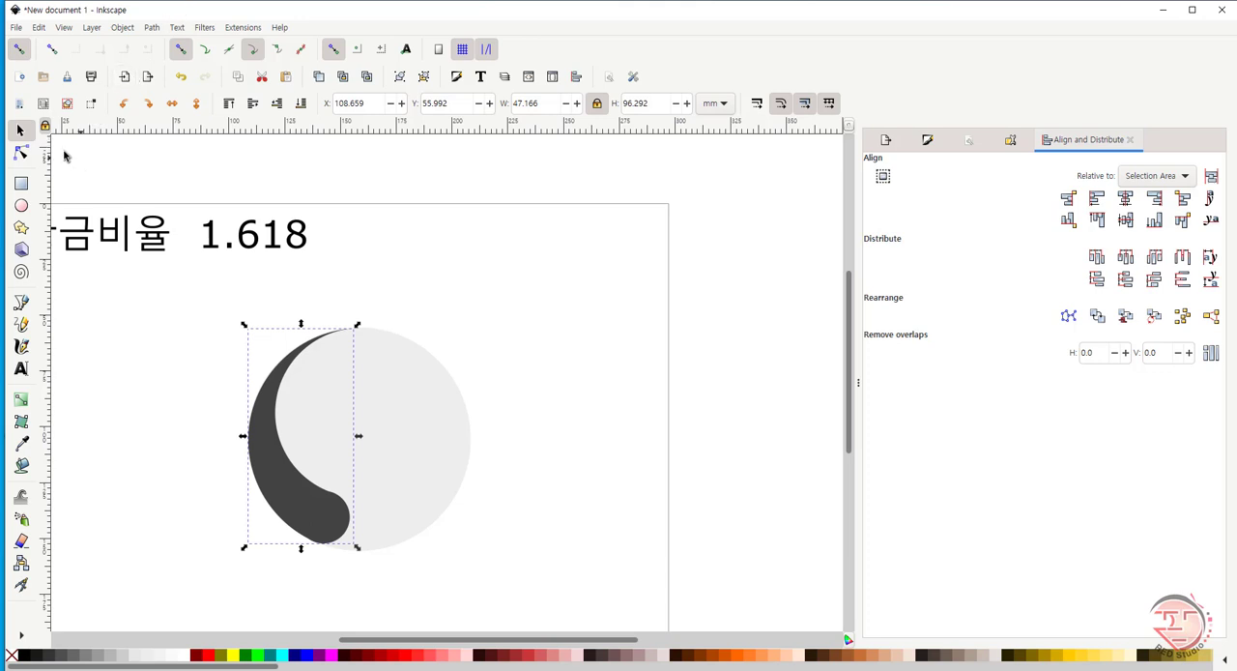
key("ctrl+d")
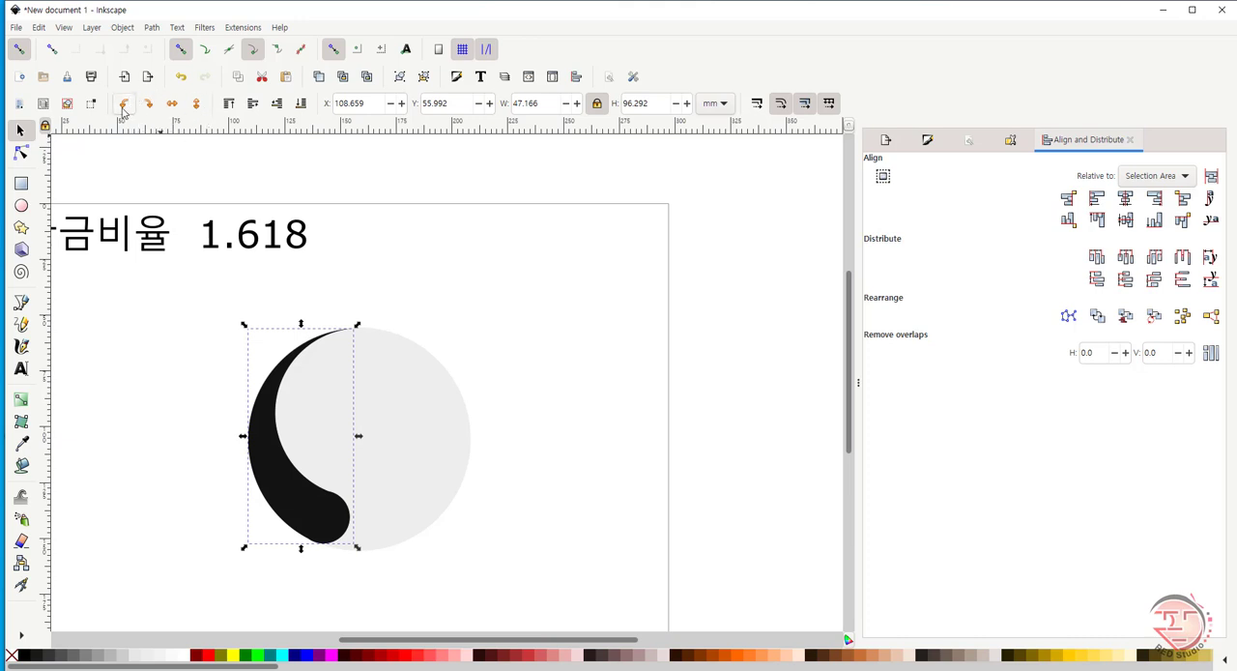
left_click(194, 106)
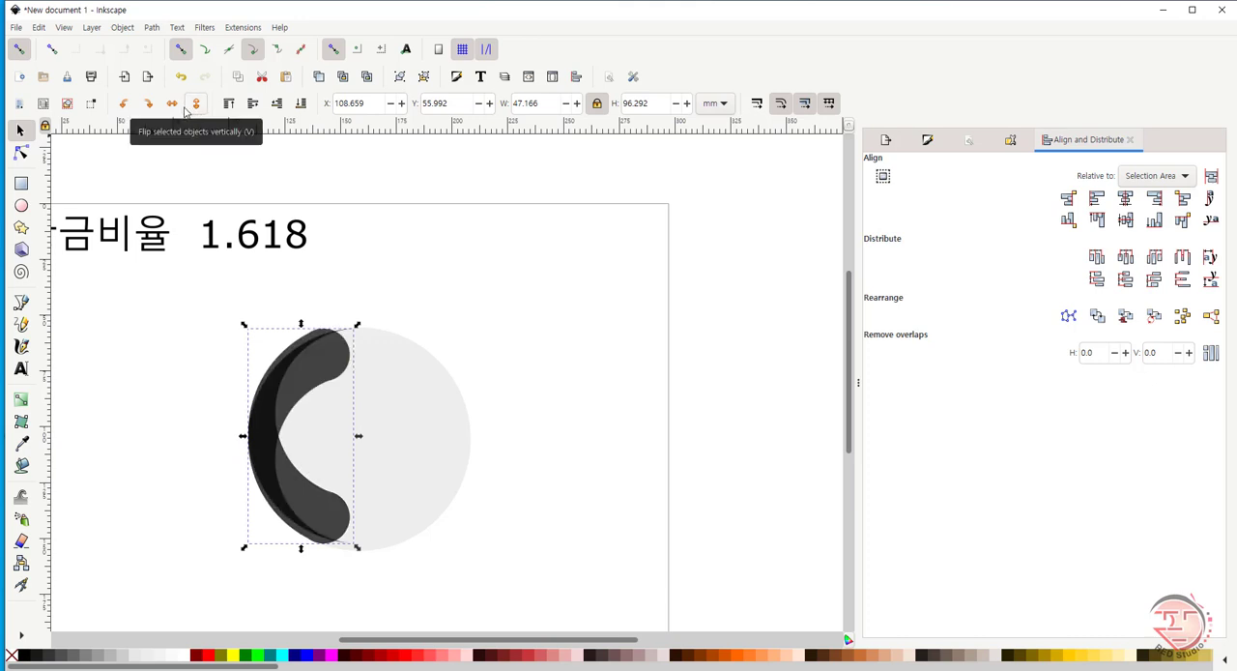
left_click(174, 103)
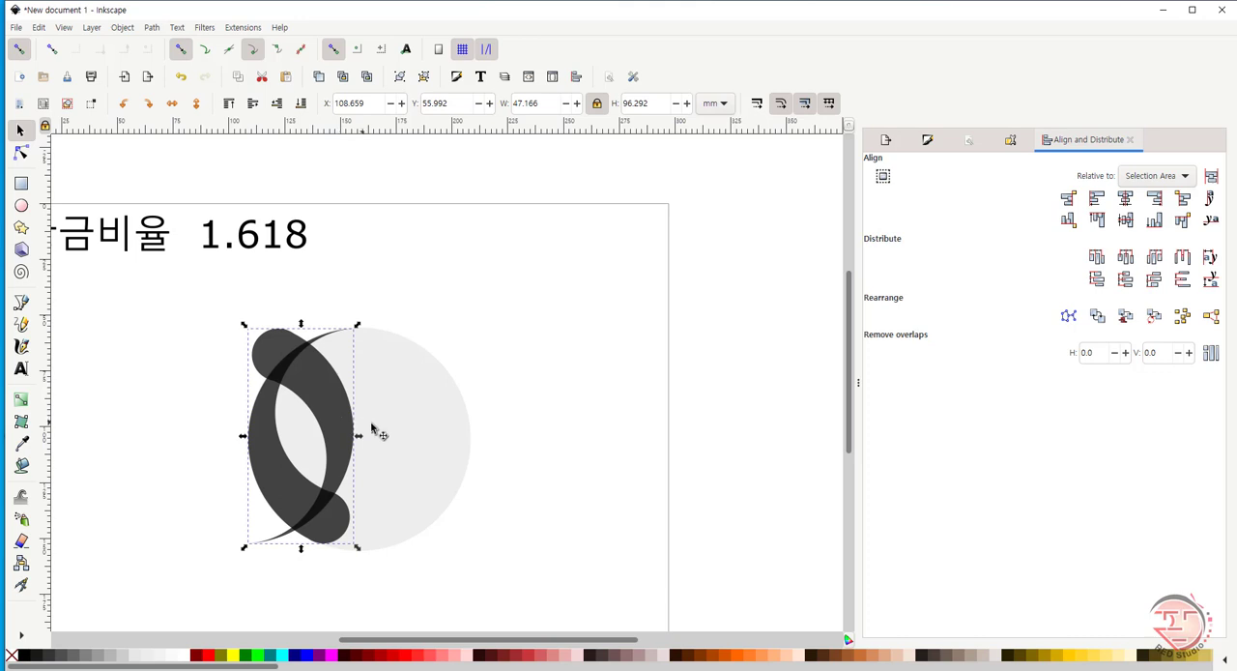
- Move the flipped copy to the opposite side of the light circle, at about Y 59.8 mm, and align their right edges
left_click_drag(331, 418, 415, 430)
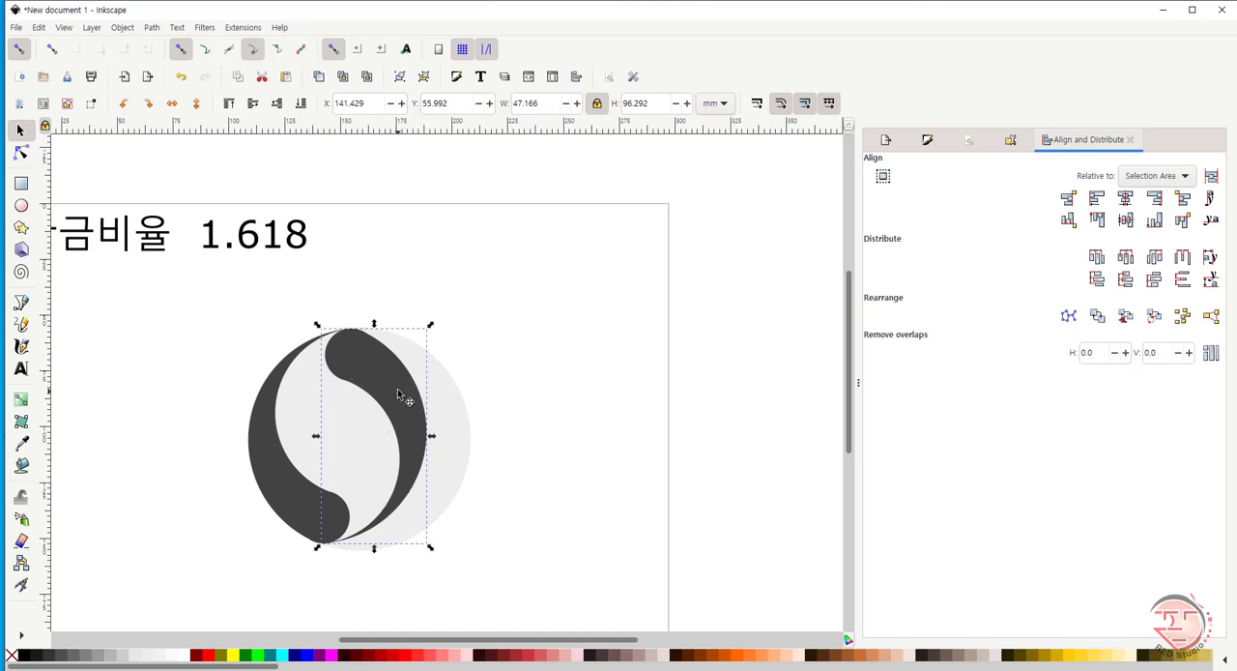
left_click_drag(398, 387, 436, 398)
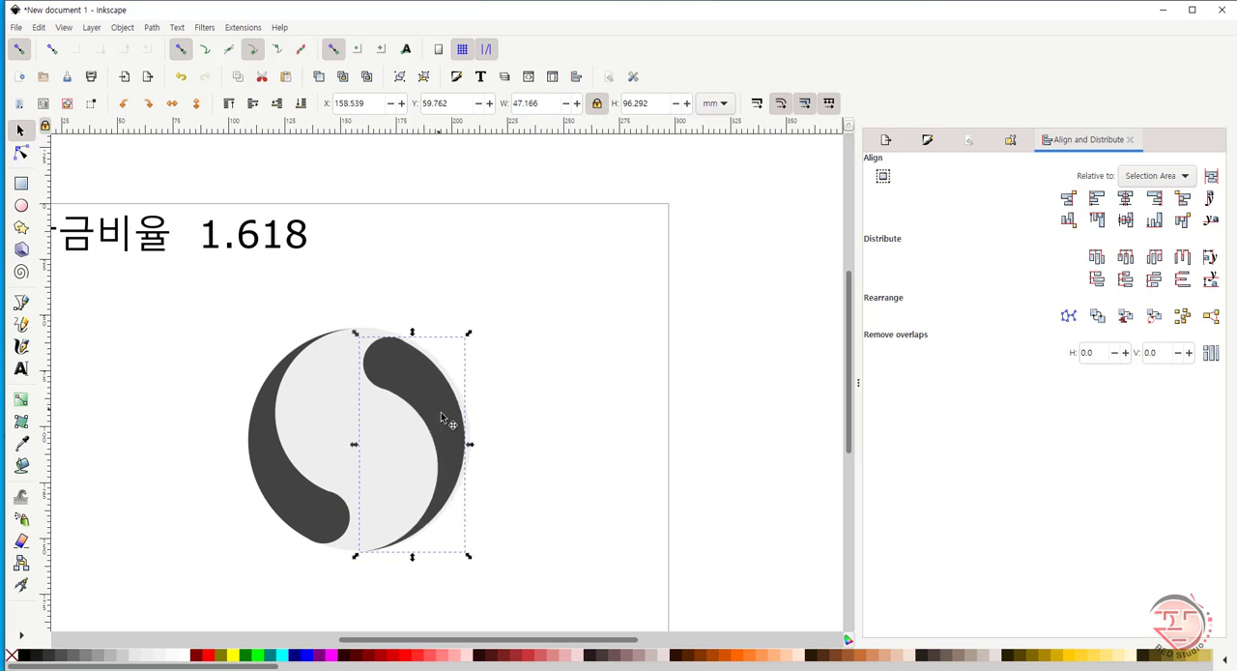
left_click(403, 475, "shift")
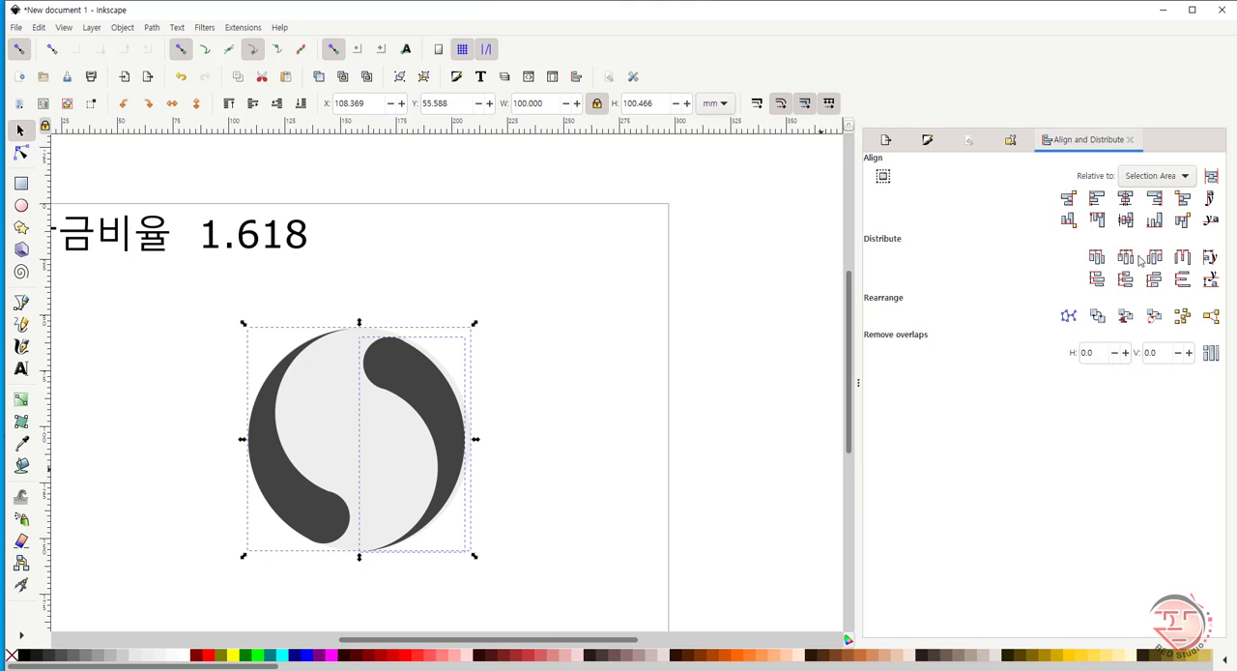
left_click(1155, 200)
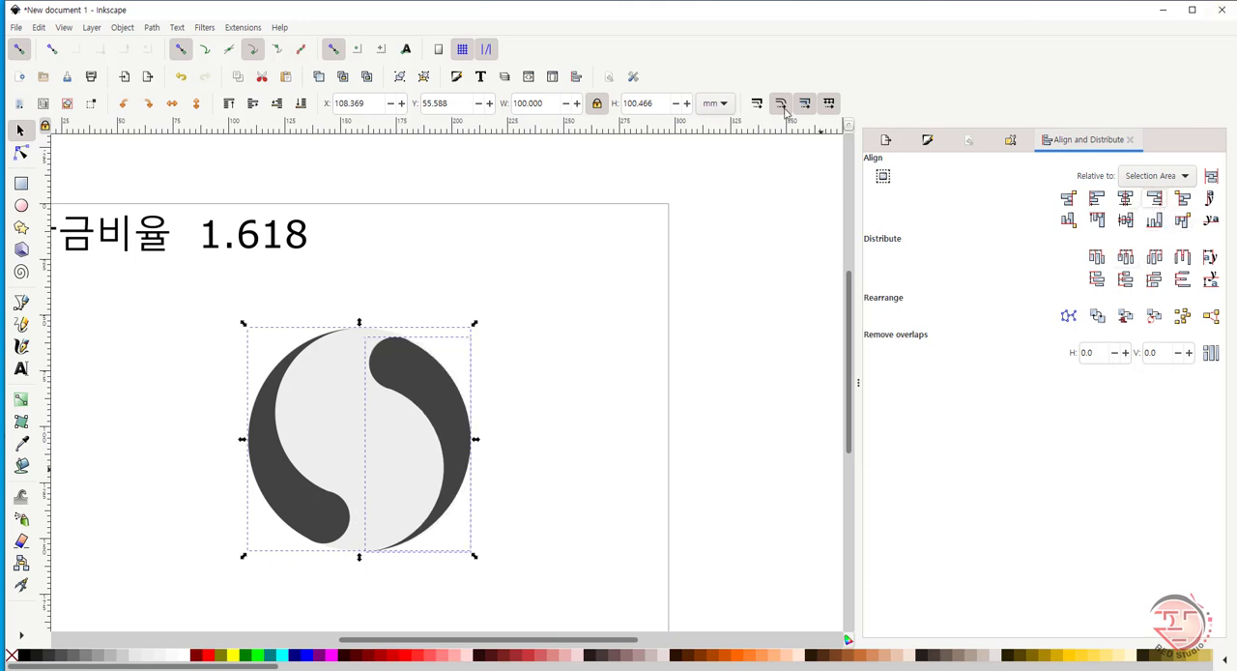
left_click(597, 361)
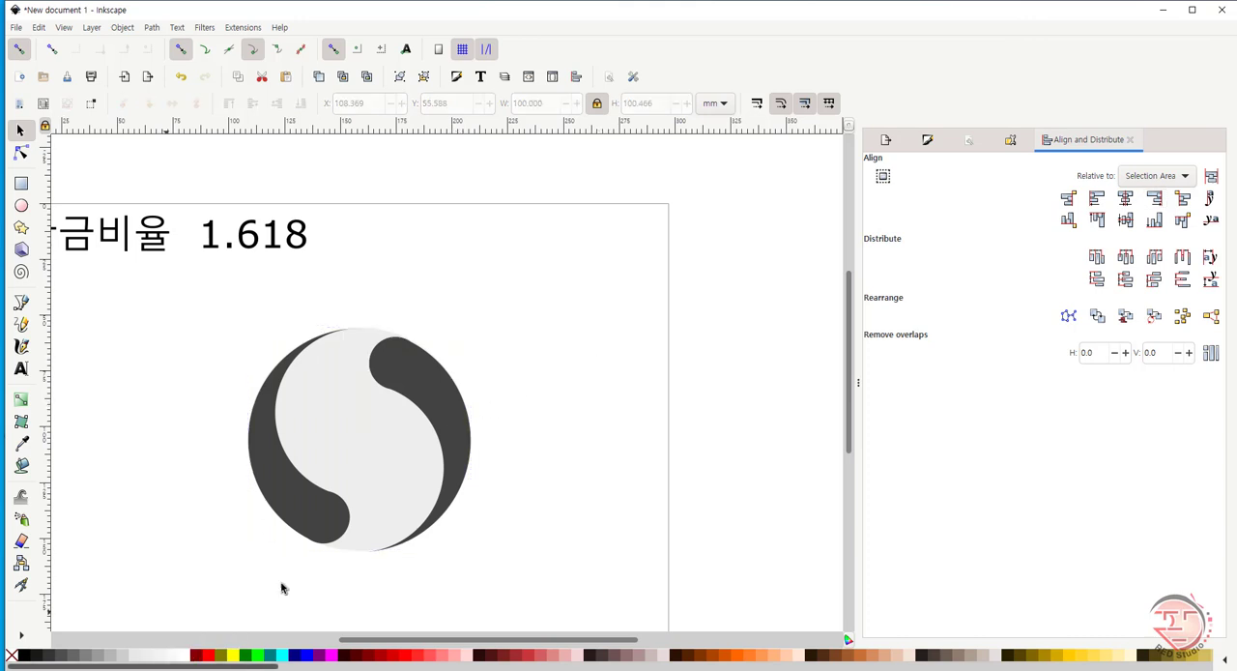
- Move the flipped crescent copy up slightly to about Y 58.6 mm, keeping its right-edge alignment
left_click(457, 420)
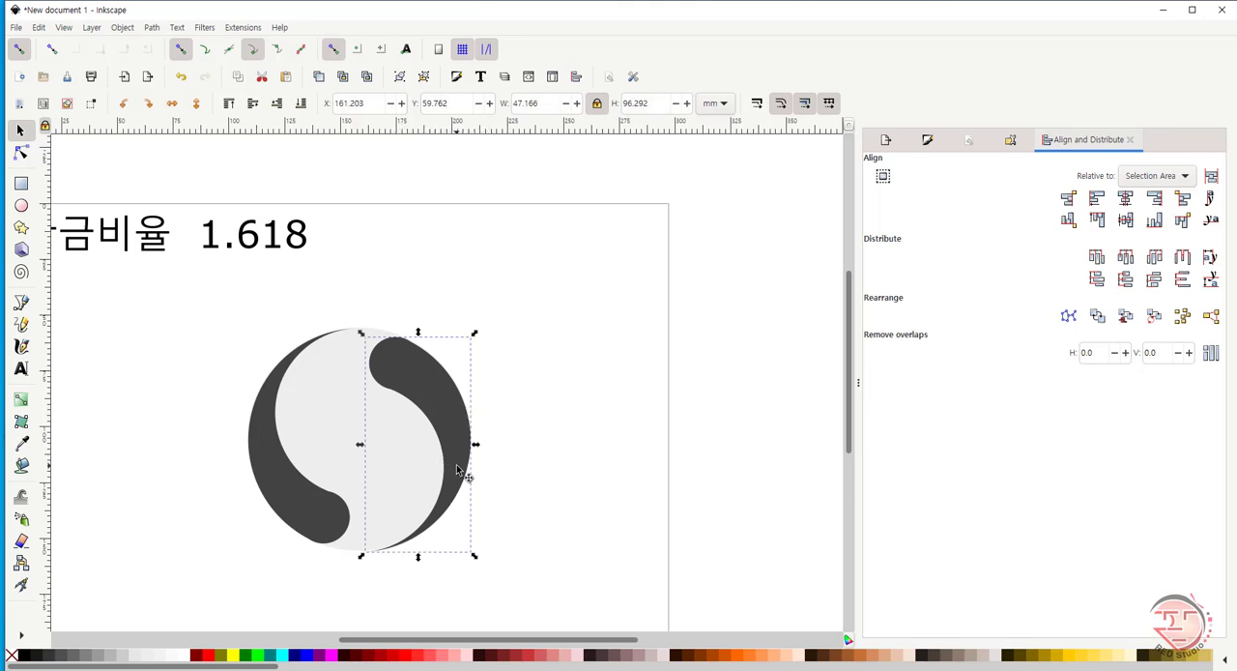
left_click_drag(459, 468, 458, 457)
left_click(537, 469)
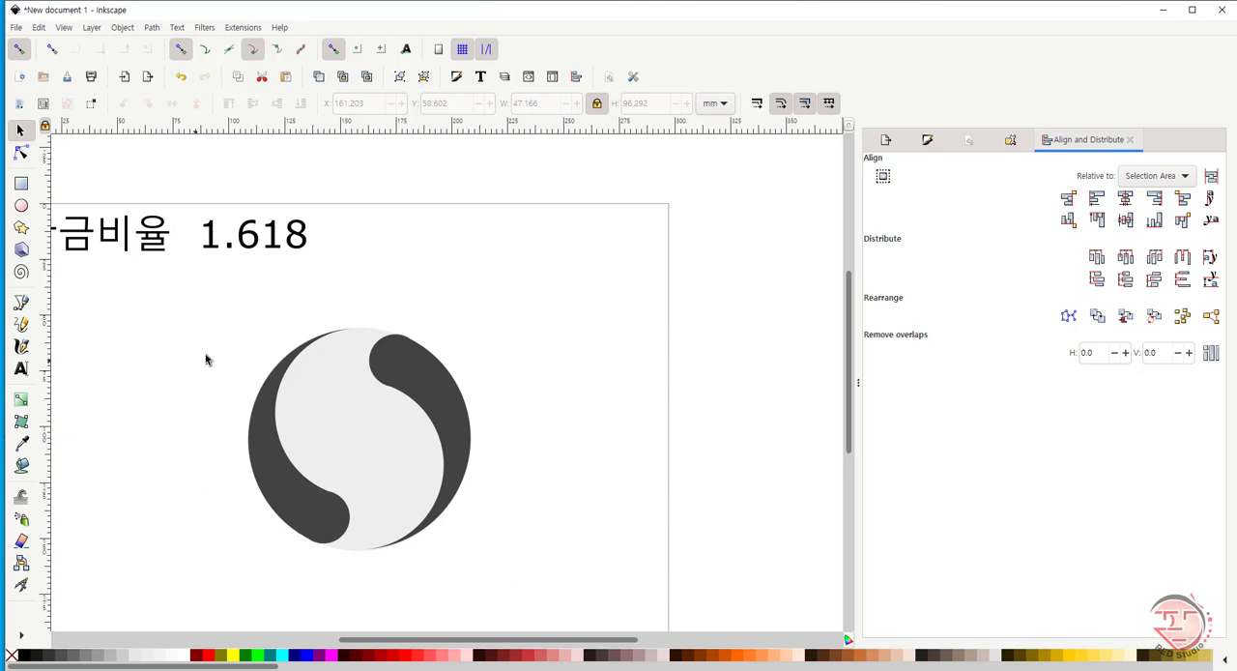
left_click_drag(184, 300, 596, 441)
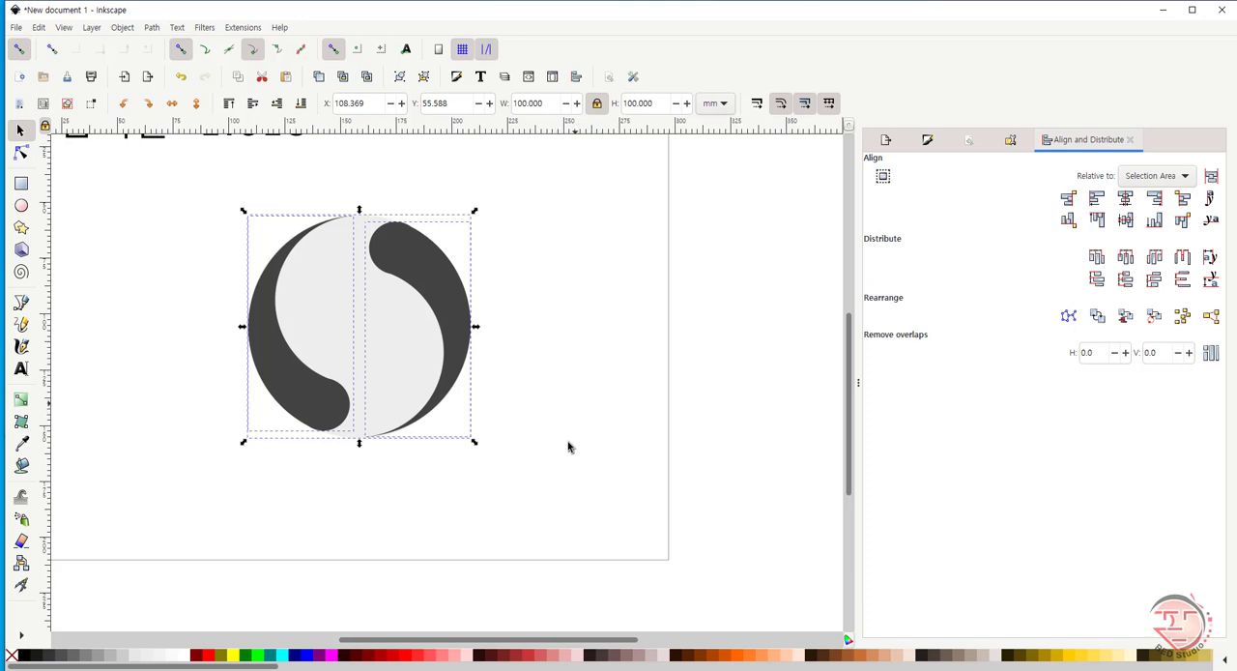
left_click(610, 443)
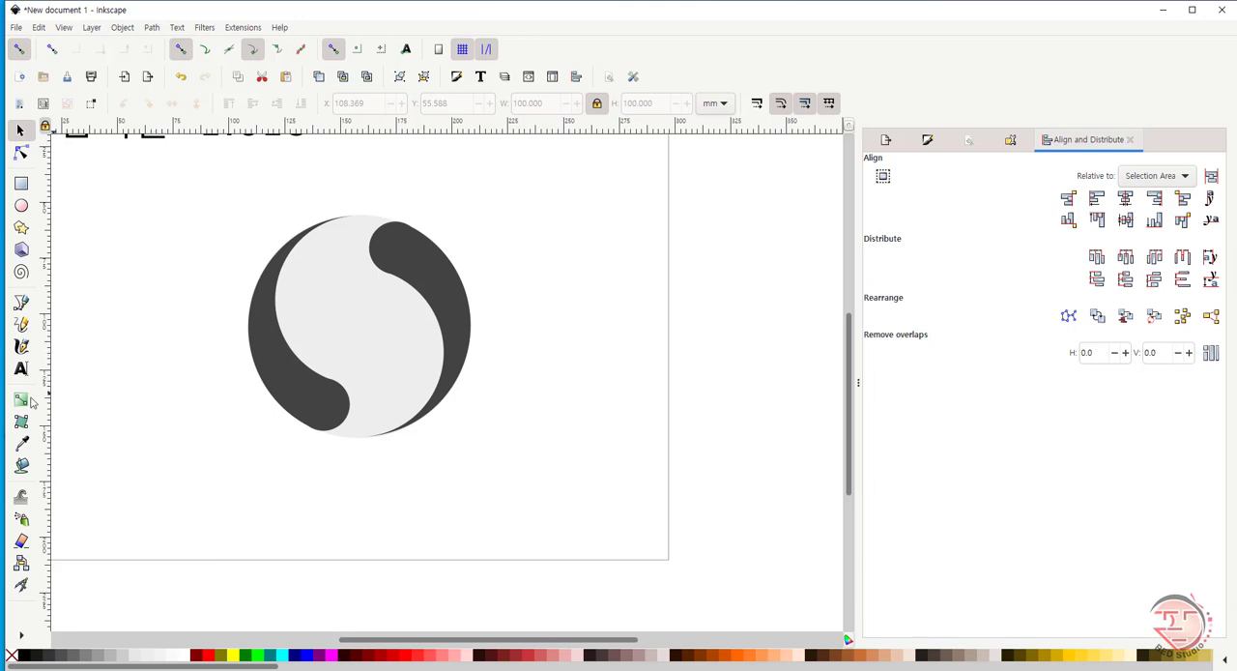
- Apply a short diagonal linear gradient at the centre of the large light circle and open its fill and stroke settings
left_click(358, 334)
left_click(21, 400)
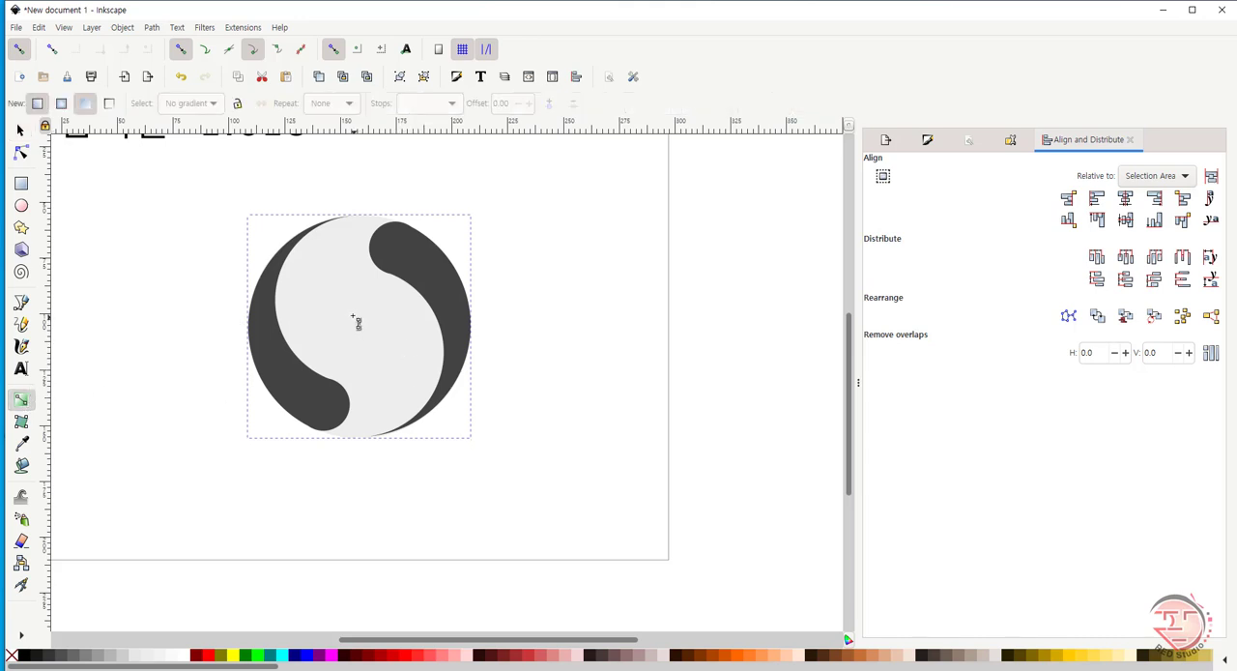
mouse_move(354, 318)
left_mouse_down()
mouse_move(491, 326)
mouse_move(346, 331)
mouse_move(349, 280)
mouse_move(349, 327)
left_mouse_up()
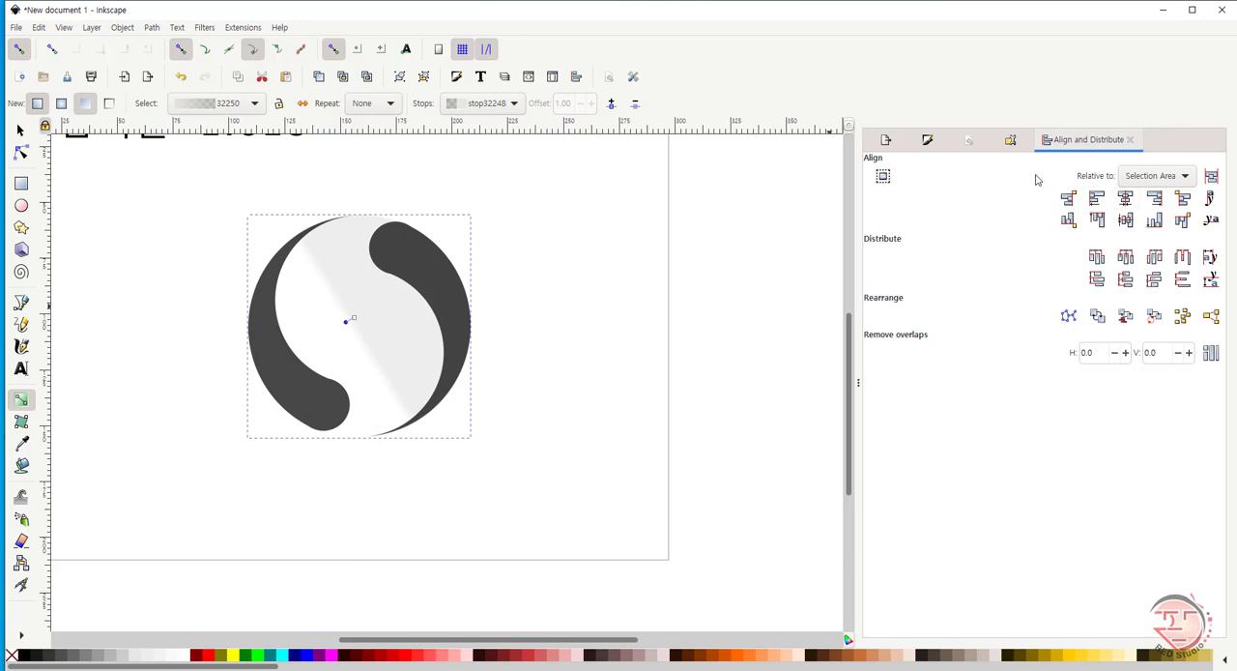
left_click(927, 141)
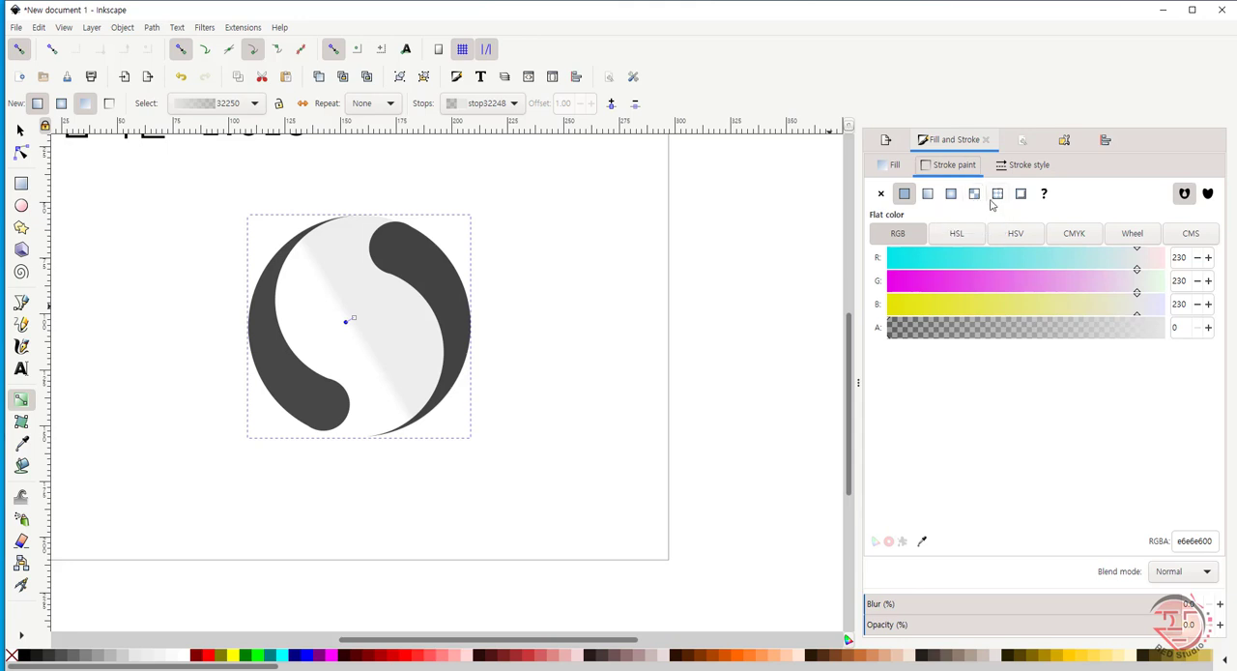
- Give the large circle's stroke a radial gradient, setting the overlapping centre stops to white and the stroke's outer stop to light grey cccccc
left_click(953, 197)
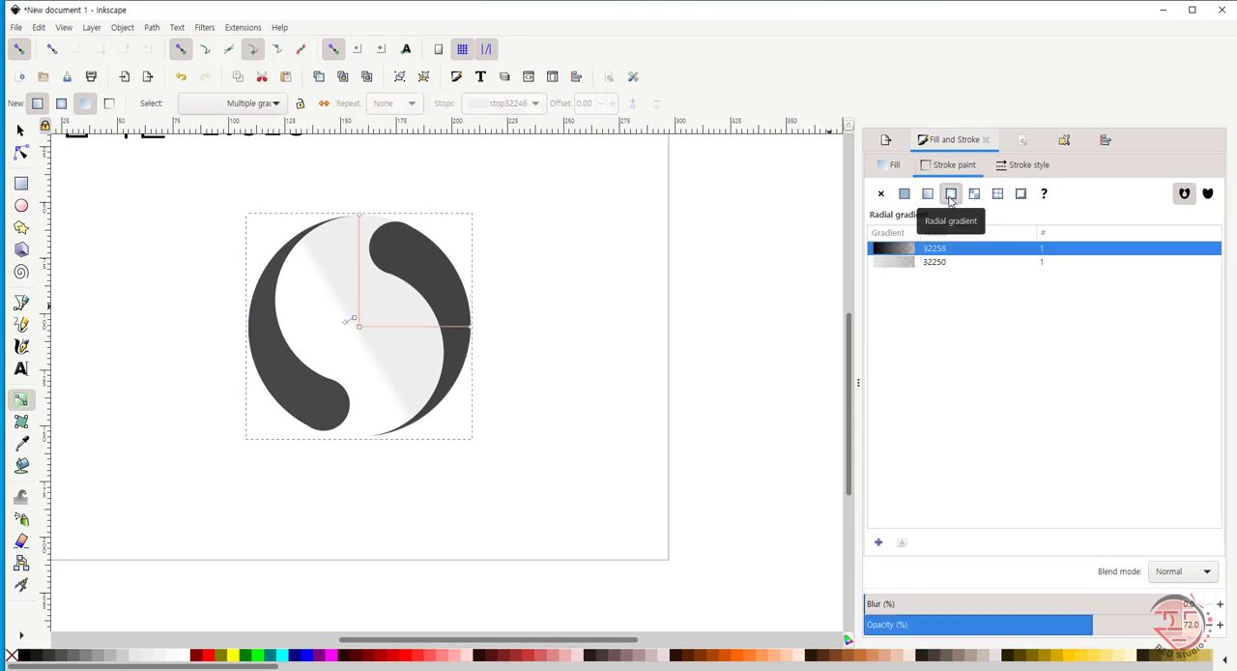
left_click(355, 319)
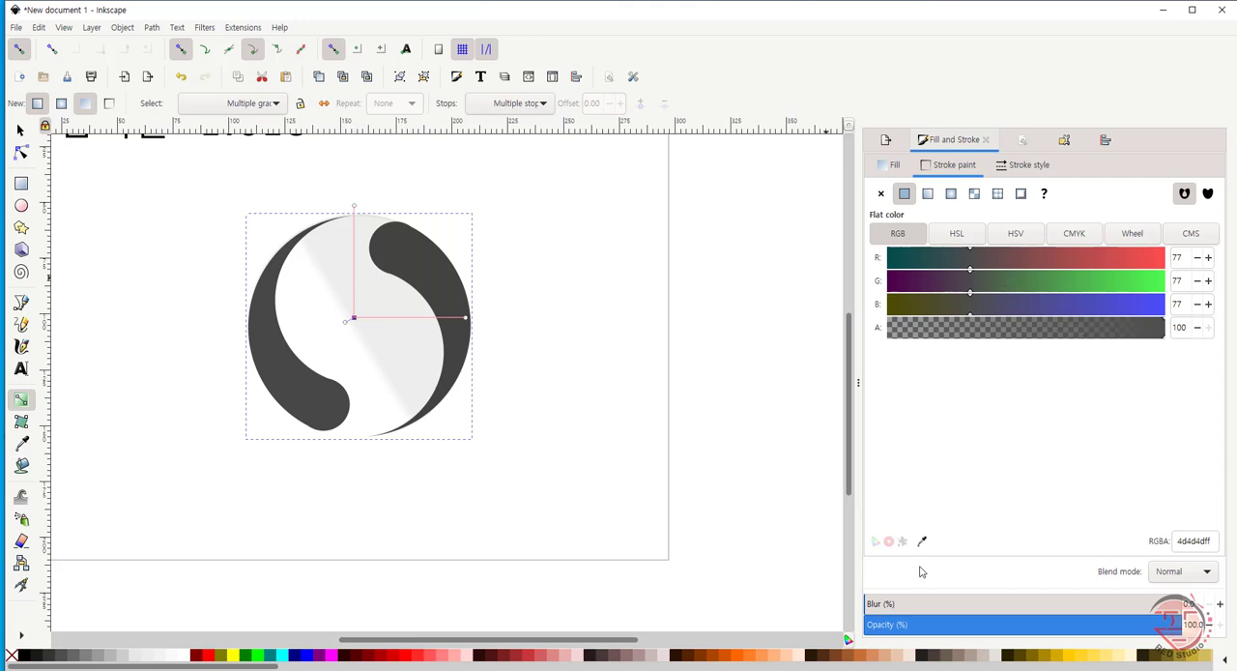
left_click(184, 657)
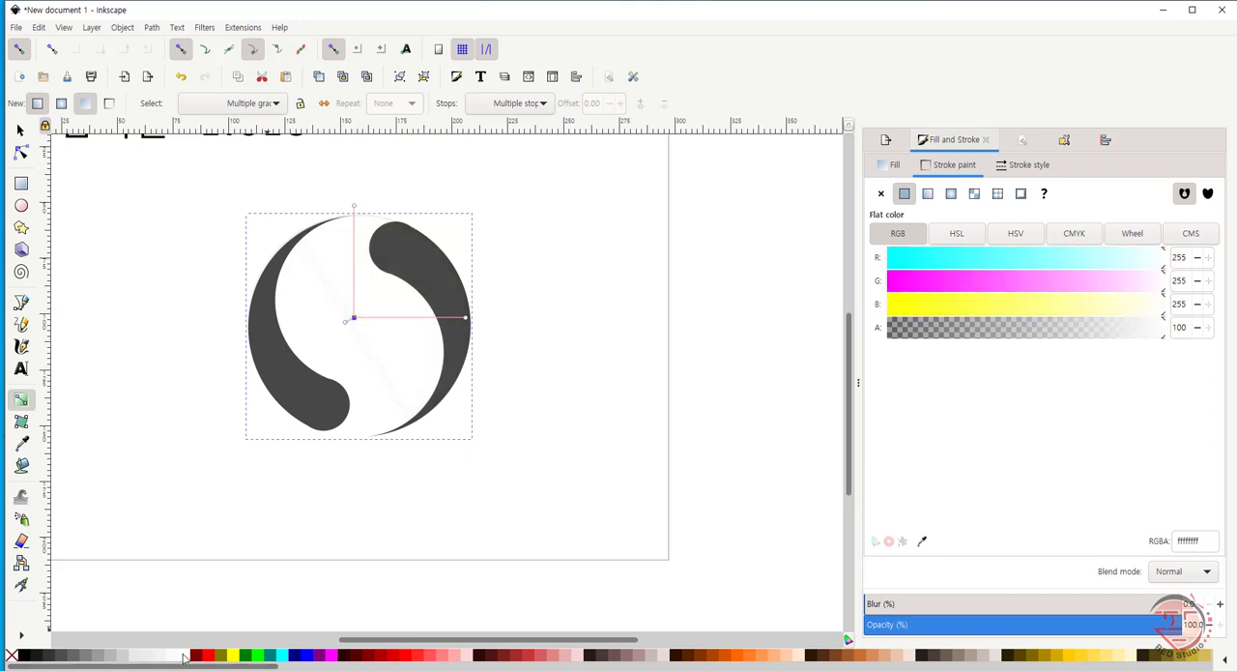
left_click(469, 318)
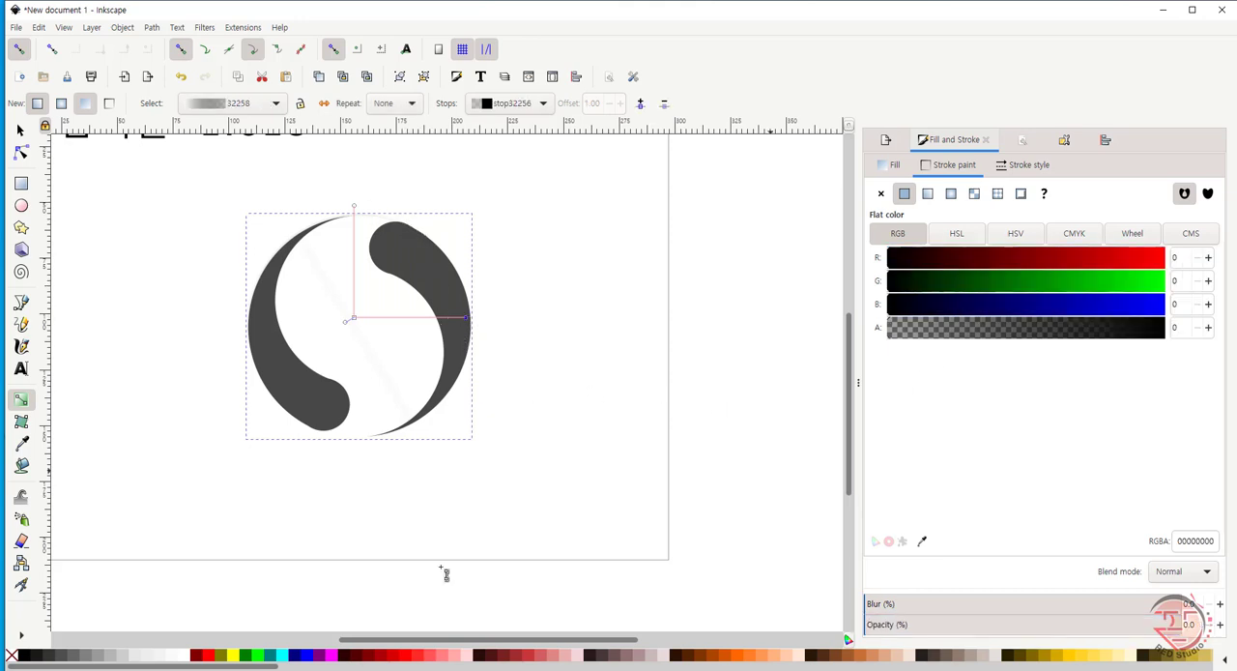
left_click(124, 657)
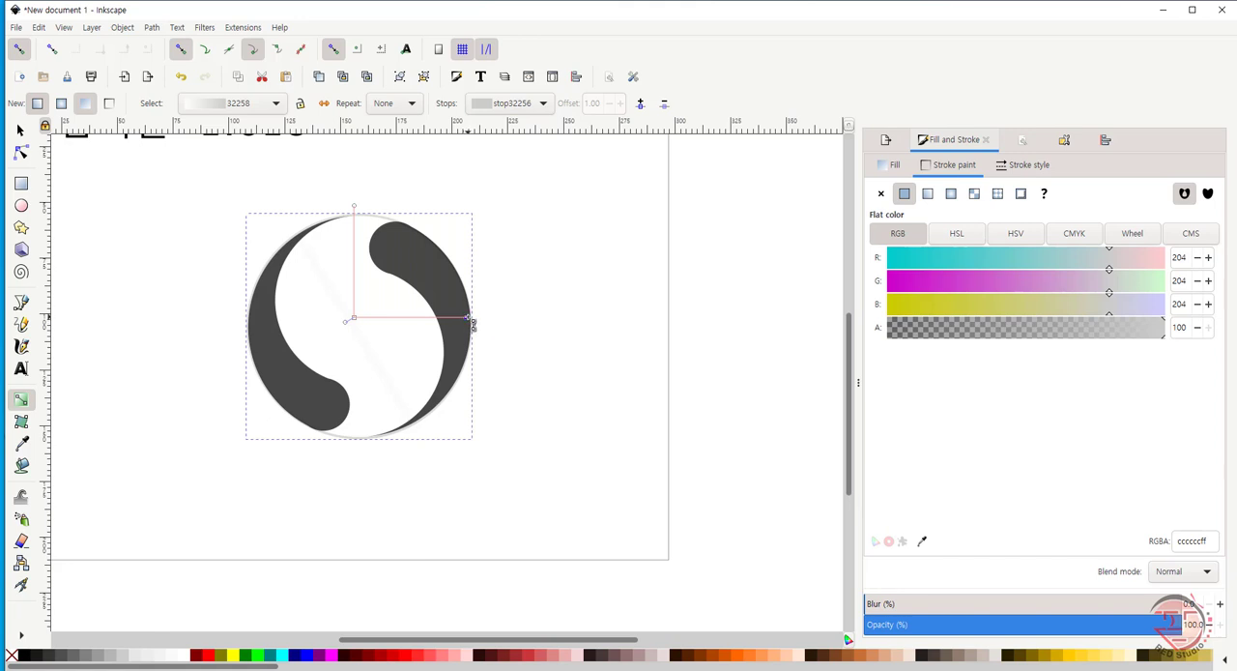
double_click(416, 317)
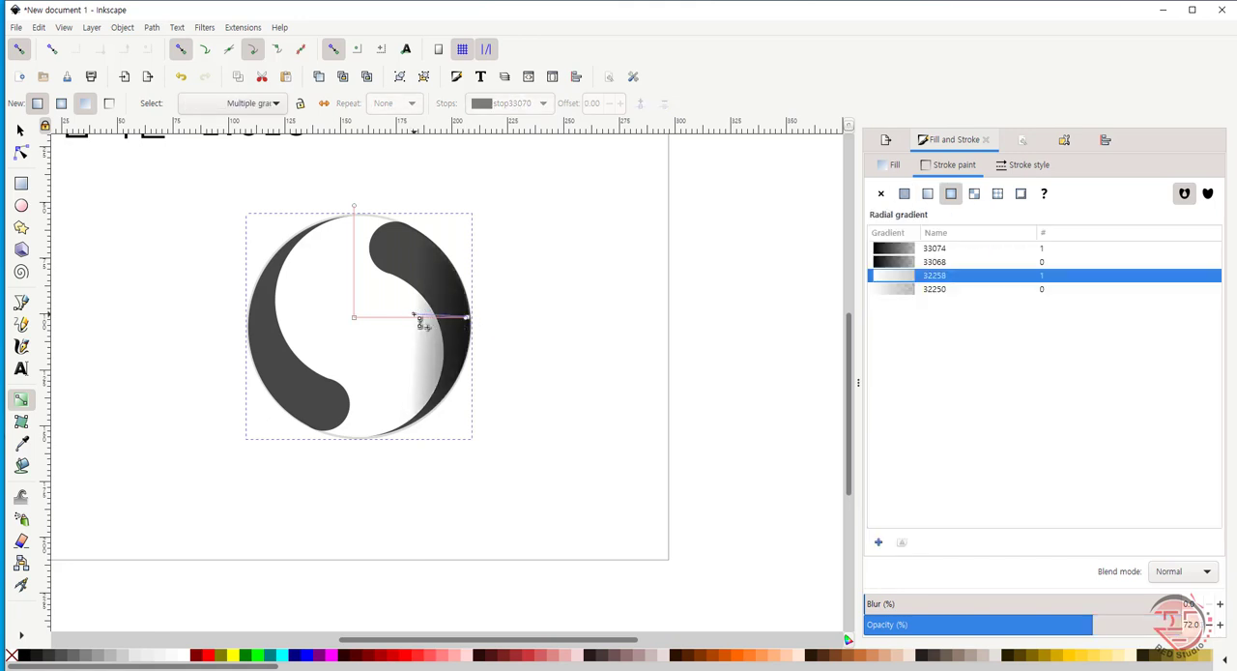
left_click(416, 316)
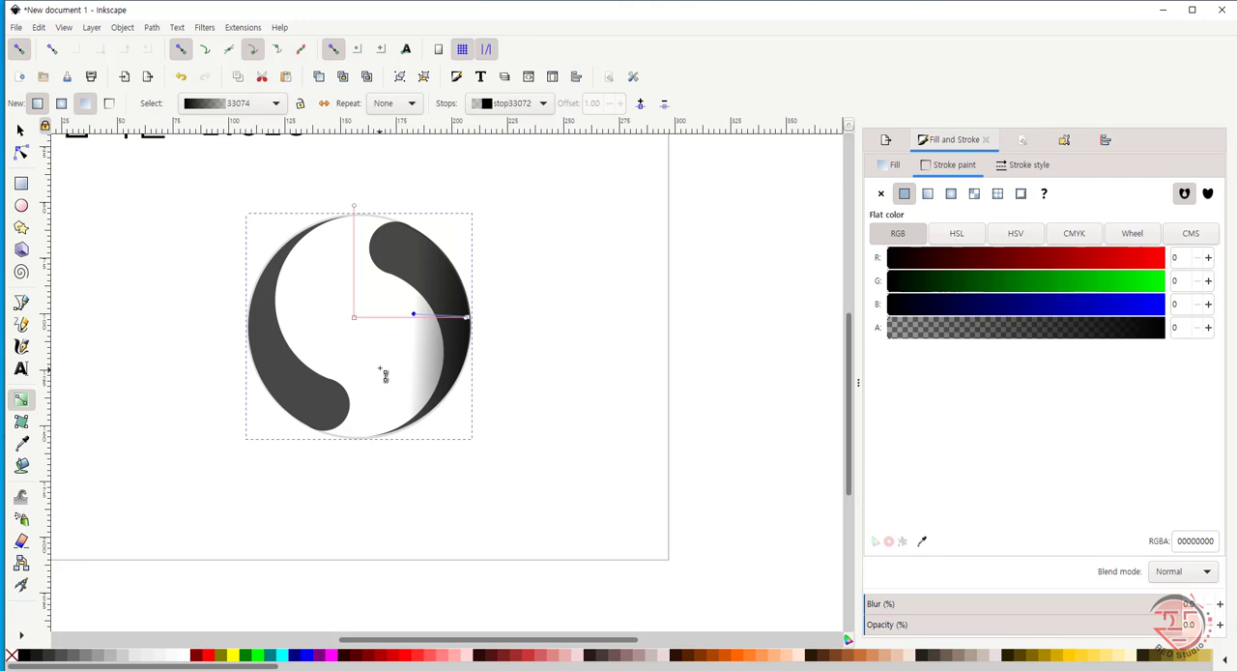
key("ctrl+z")
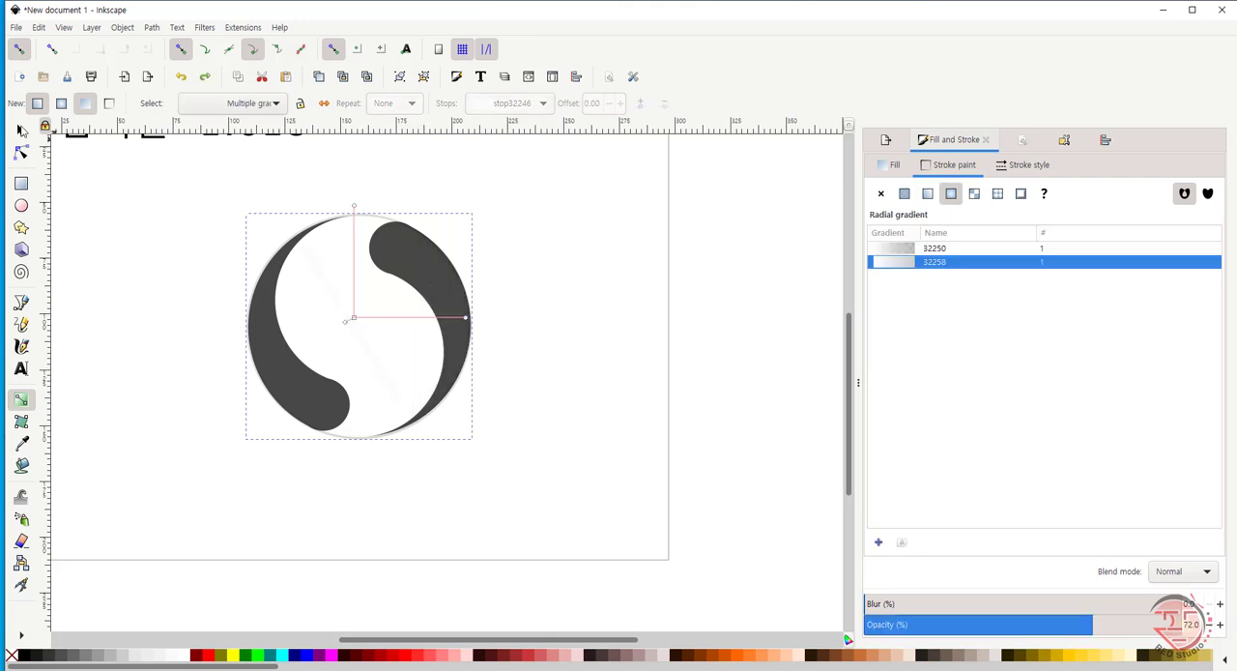
- Shorten the stroke gradient's horizontal radius toward the centre, try to shorten the vertical one, and undo that last change
left_click(356, 320)
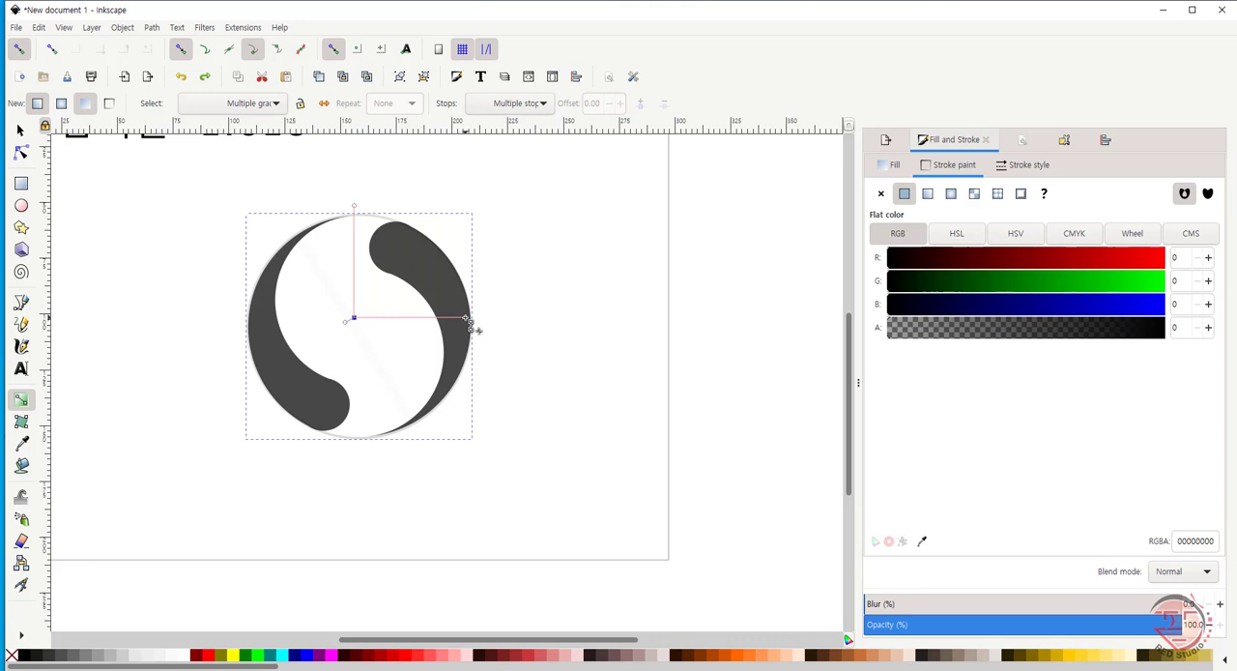
left_click_drag(471, 325, 371, 318)
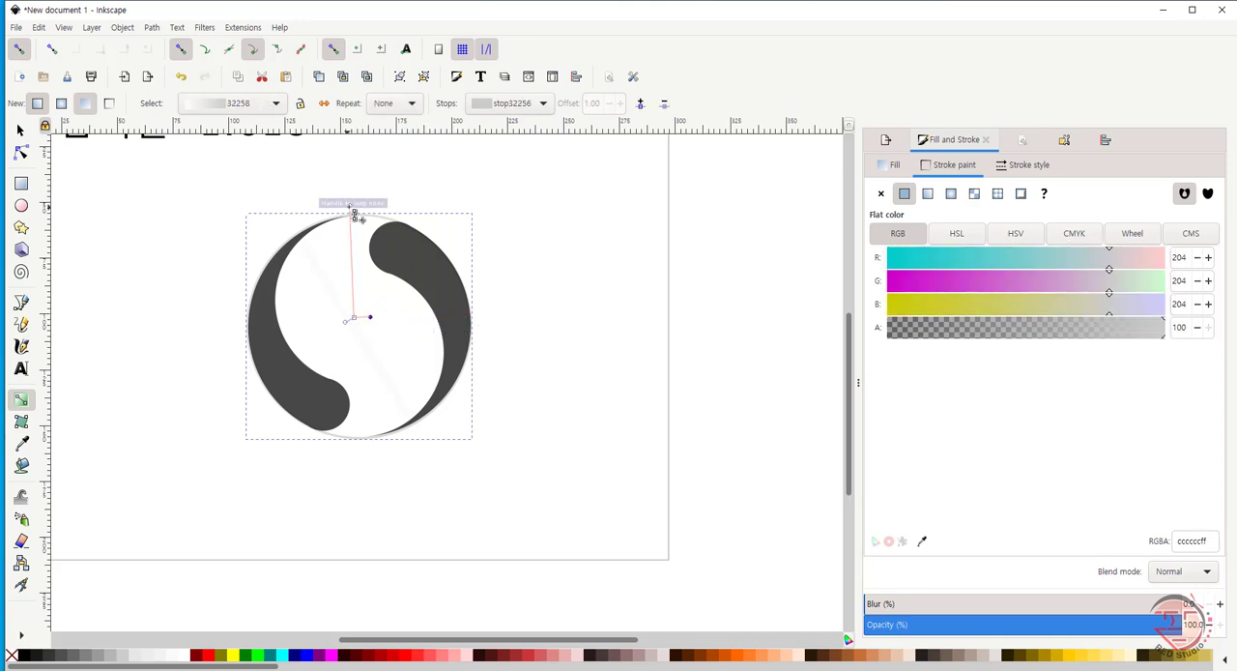
left_click_drag(353, 211, 341, 261)
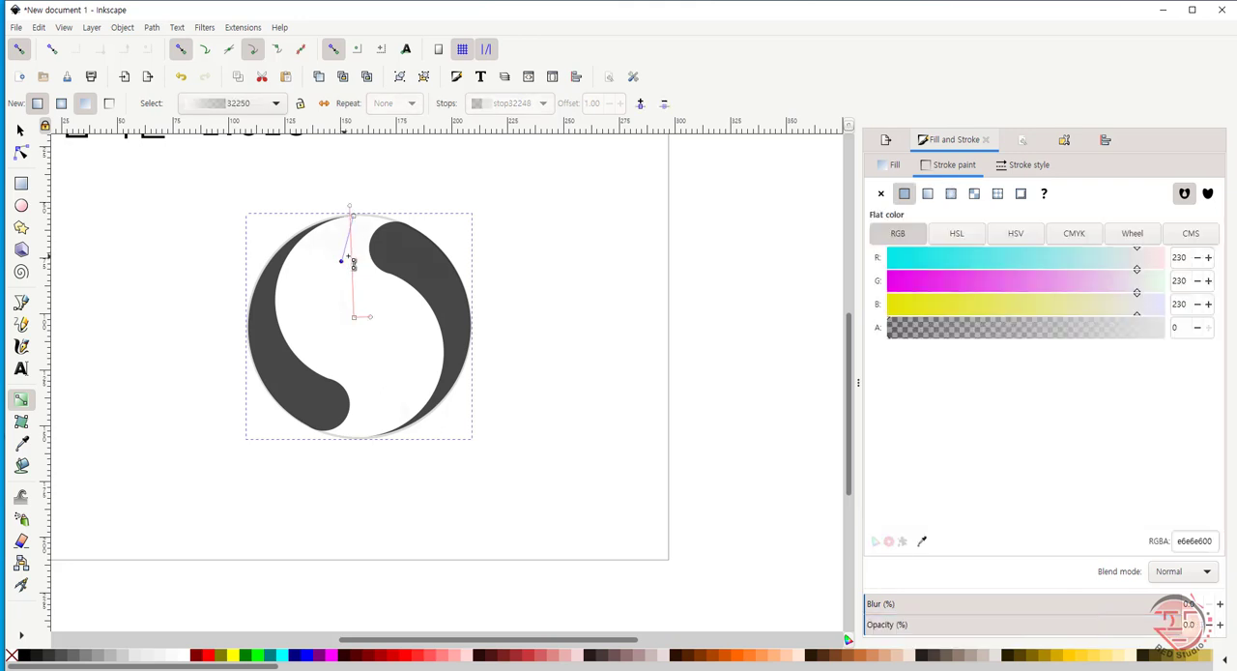
key("ctrl+z")
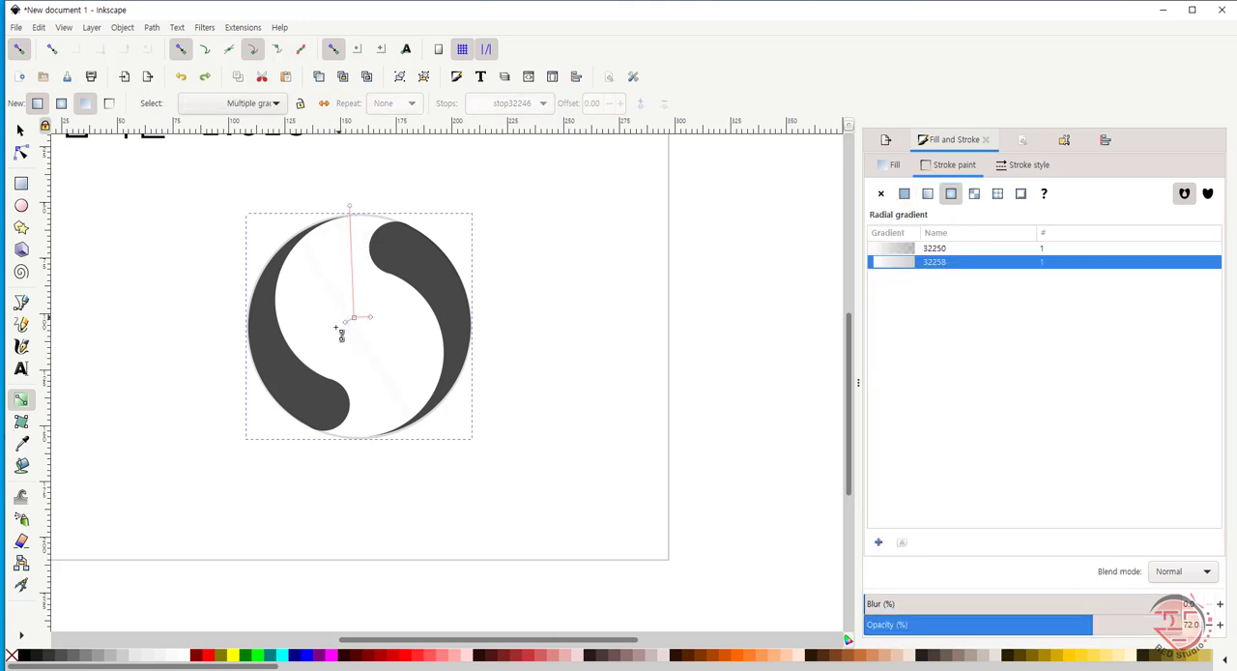
- Move the light circle away from the dark pieces to check its outline gradient, and undo the move
left_click(20, 129)
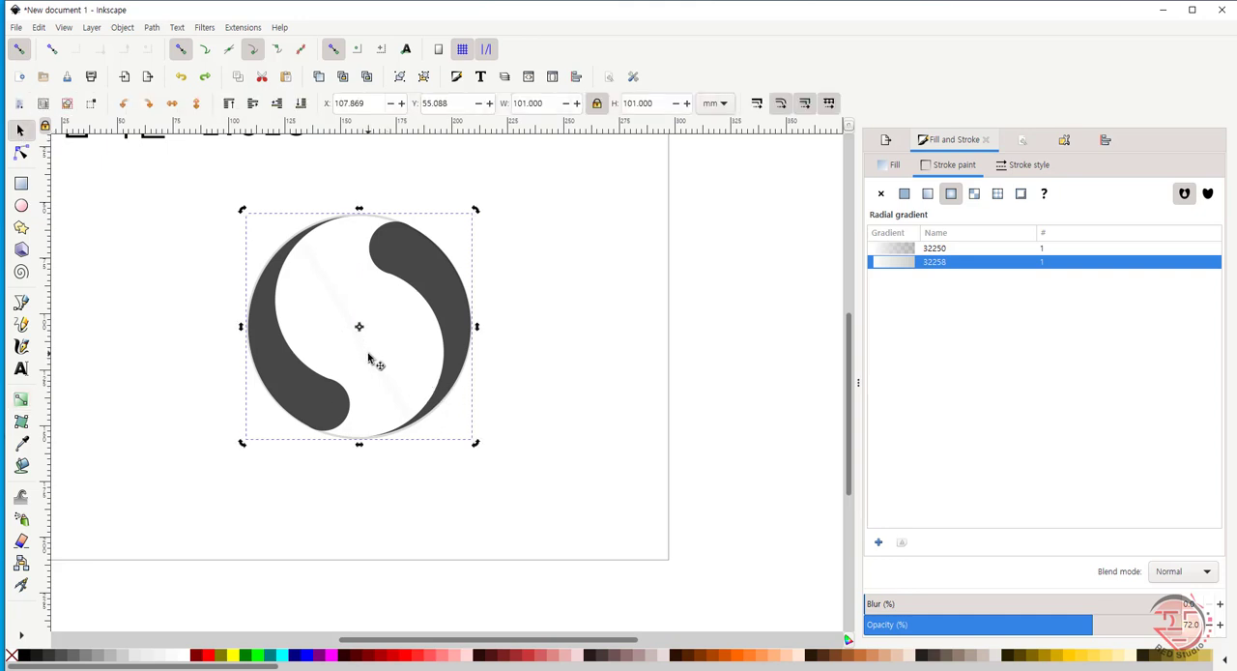
left_click_drag(380, 365, 655, 395)
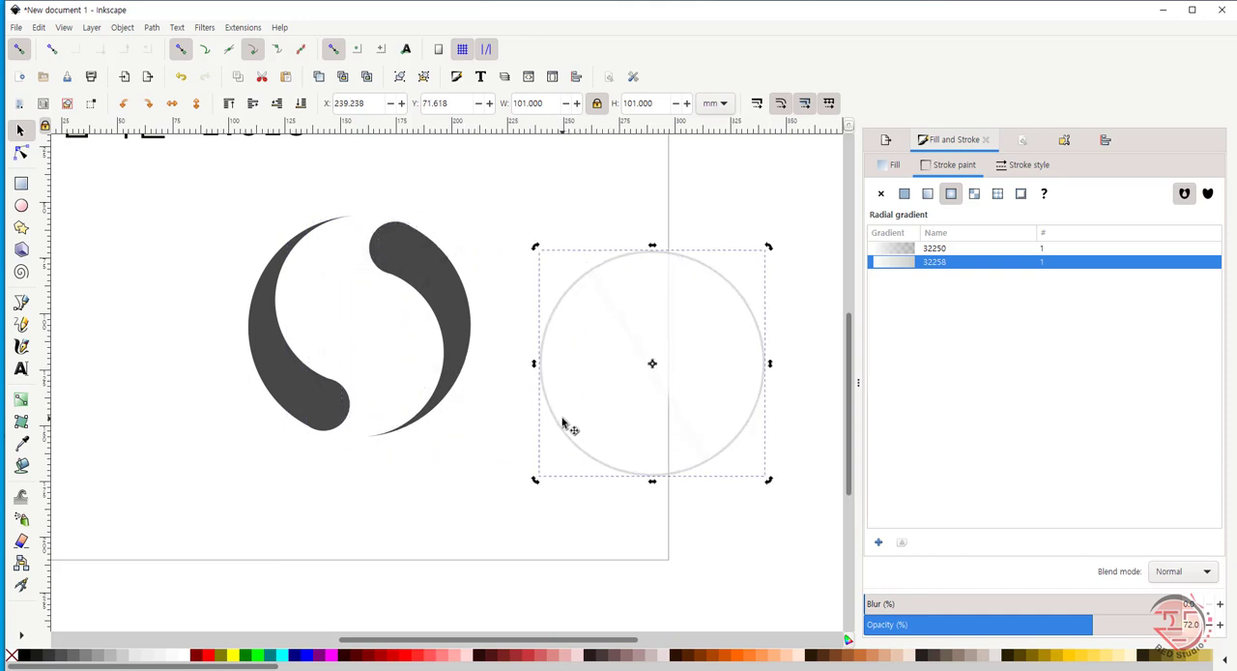
key("ctrl+z")
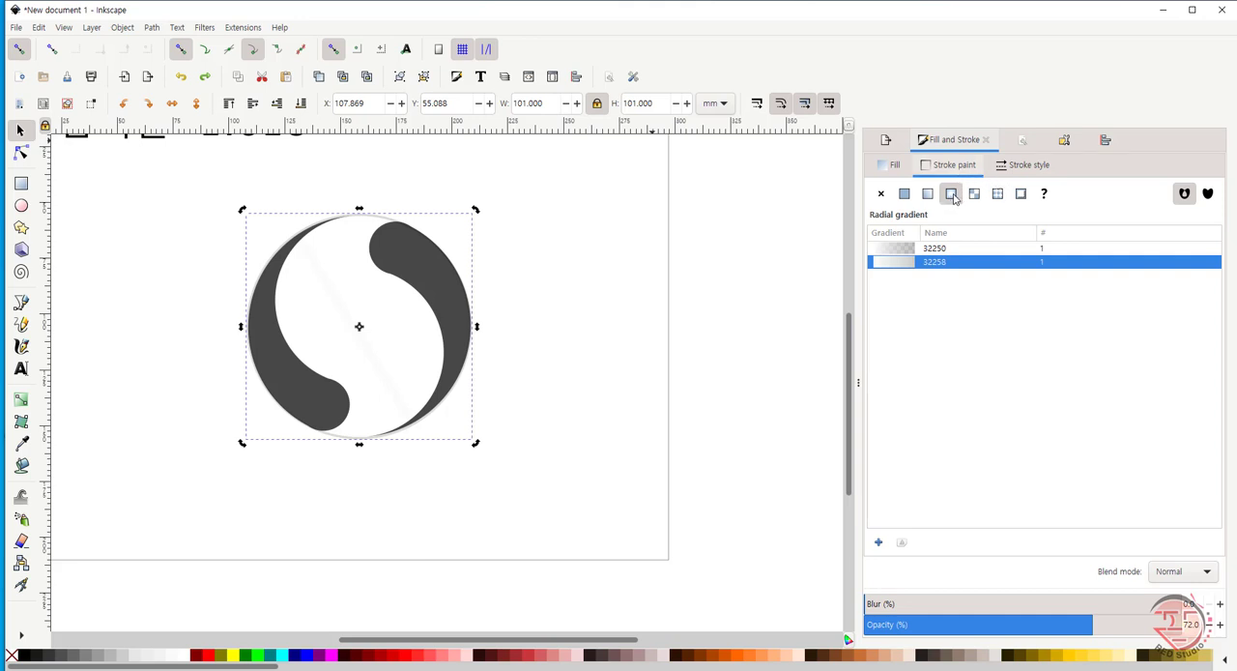
- Remove the light circle's stroke paint and change its fill to a radial gradient
left_click(882, 194)
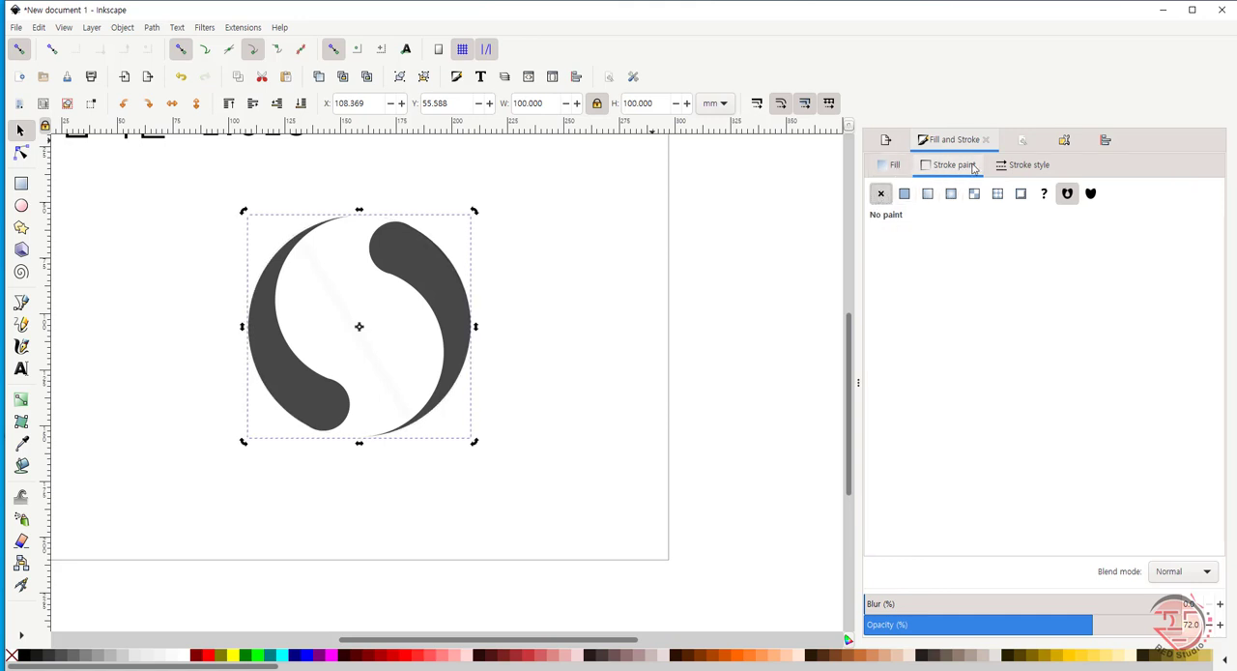
left_click(896, 169)
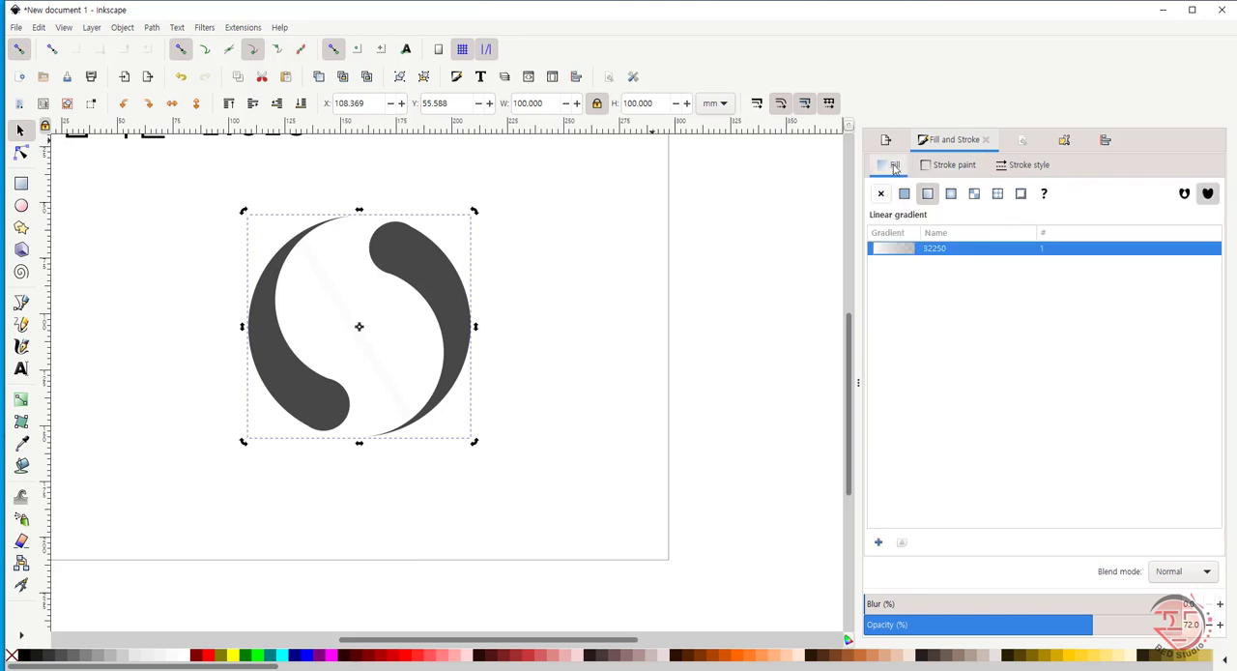
left_click(951, 194)
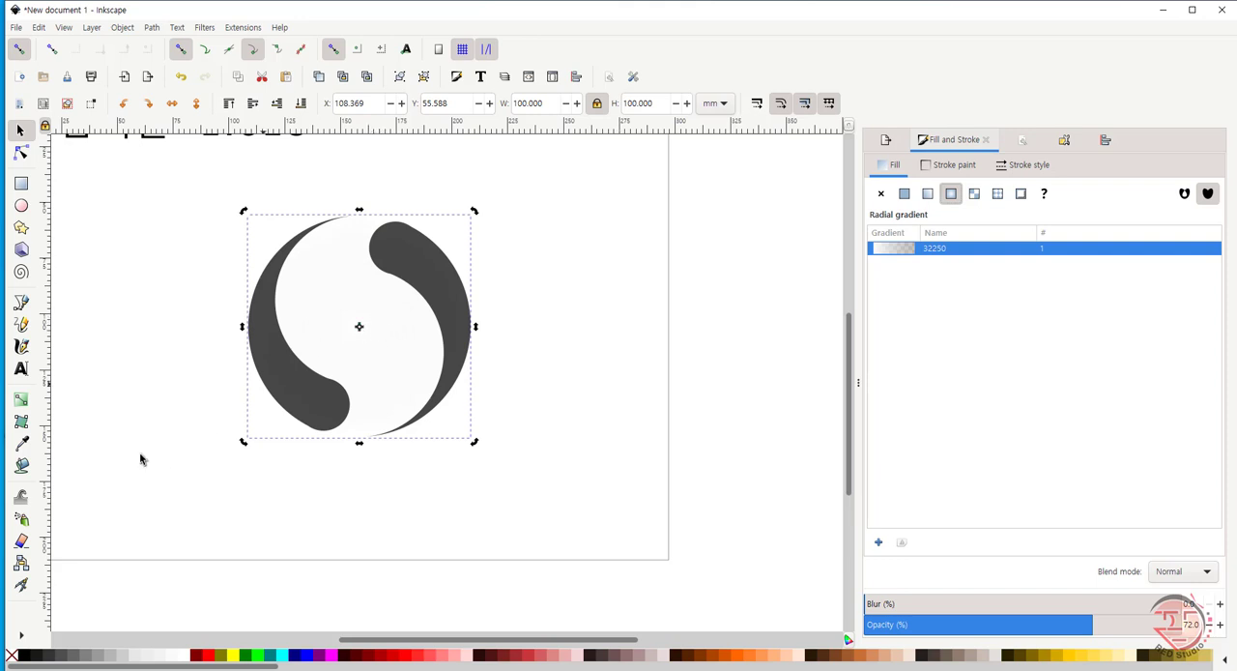
- Set the outer stop of the circle's radial fill gradient to opaque light grey cccccc
left_click(21, 398)
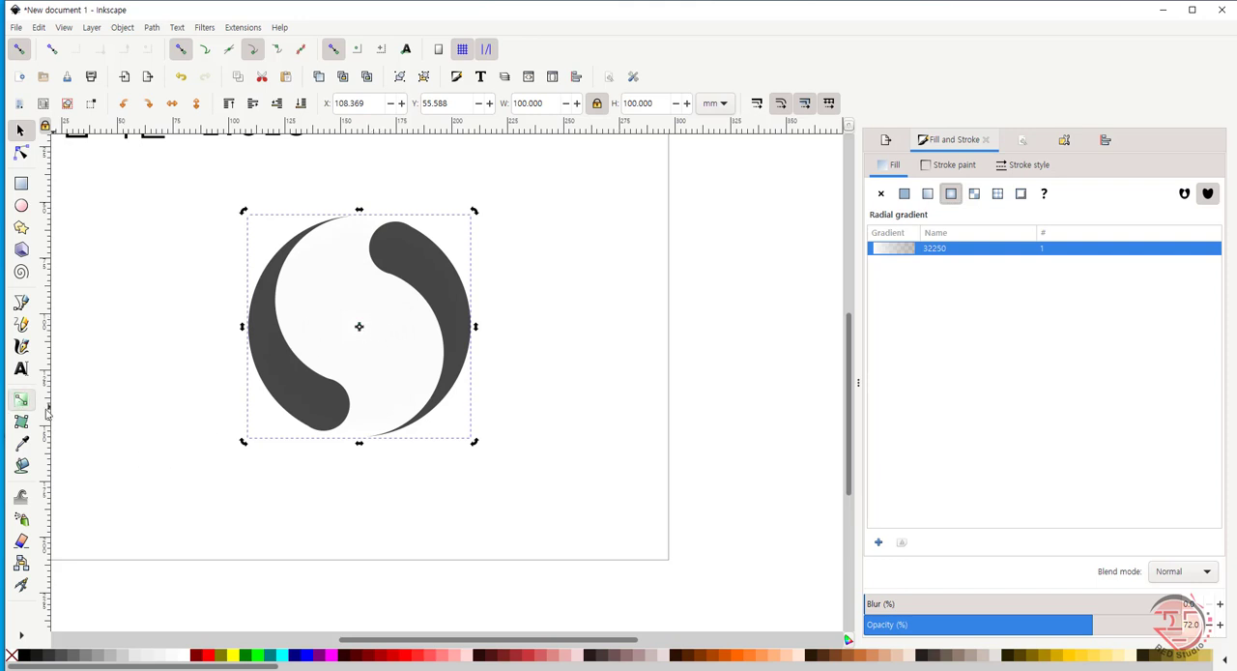
left_click(358, 329)
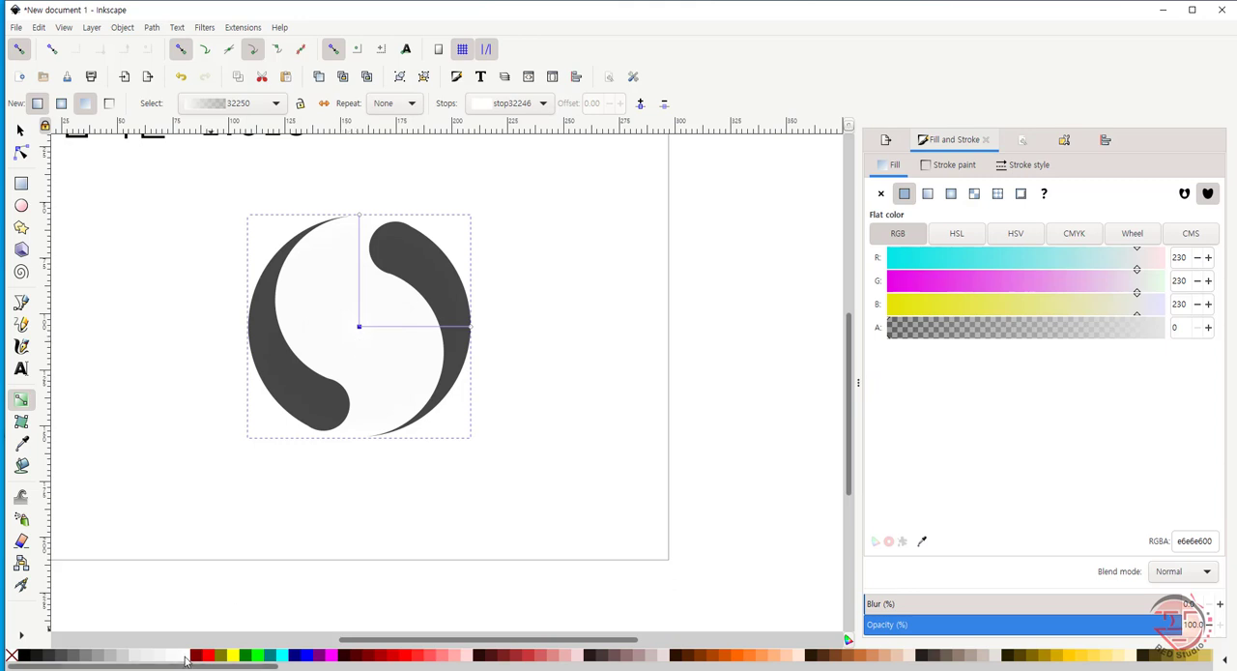
left_click(473, 329)
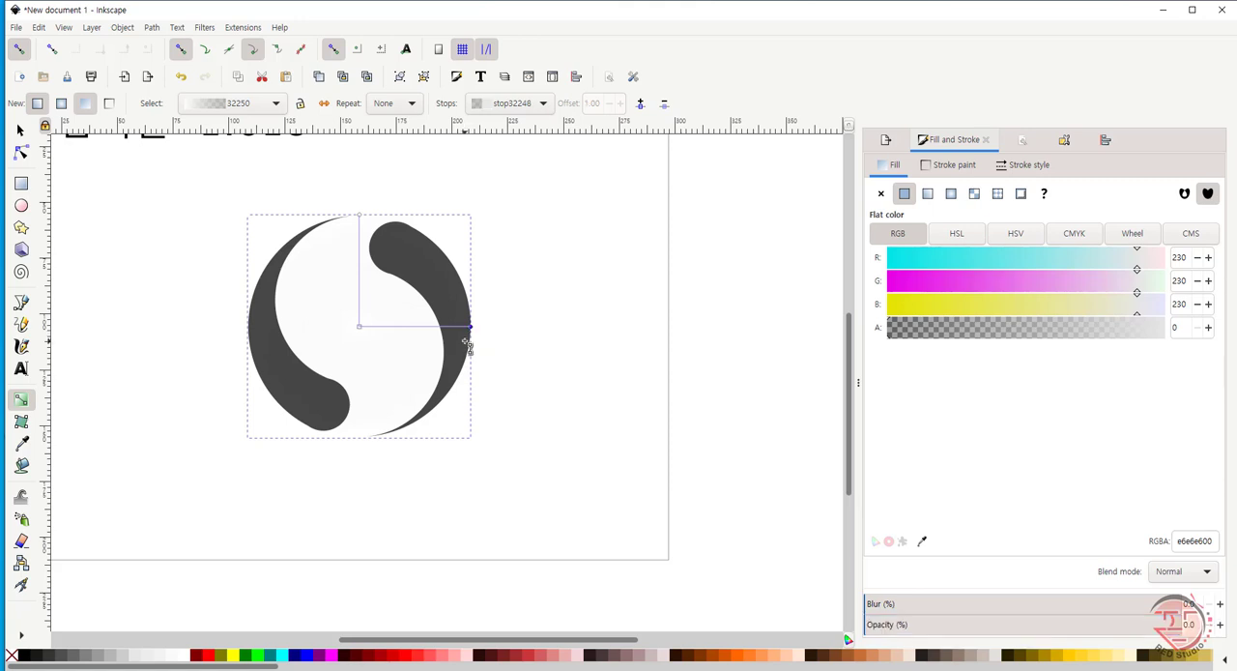
left_click(125, 658)
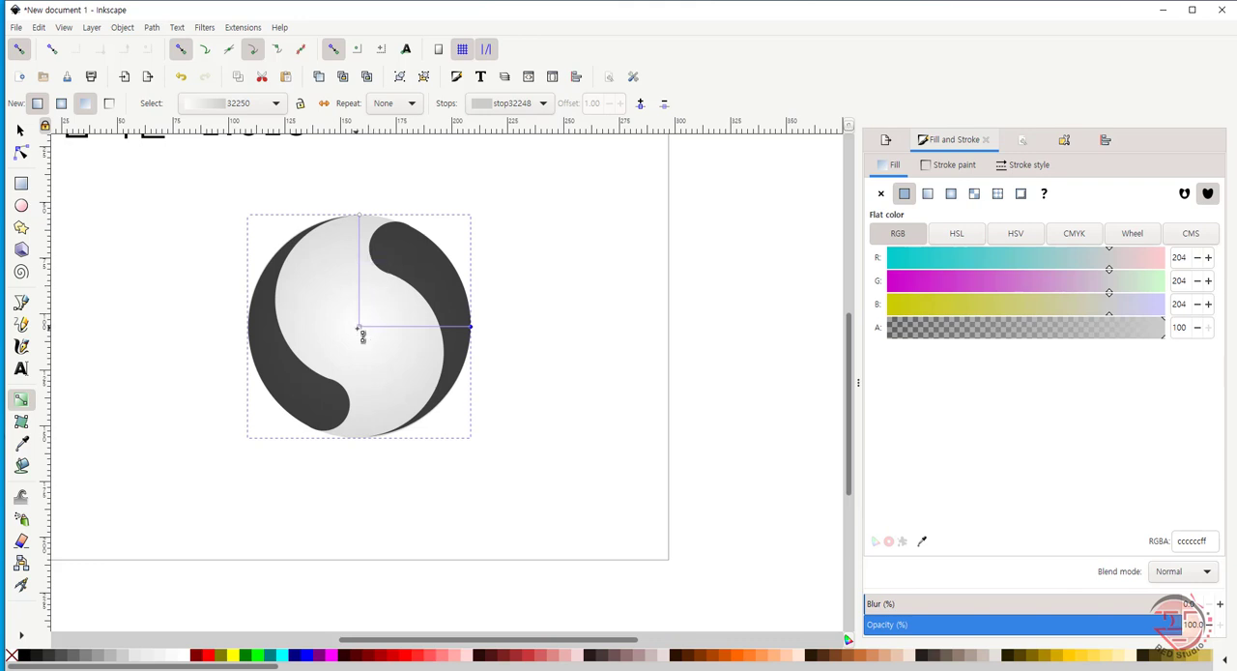
- Move the fill gradient's centre to the circle's upper left and shorten both radii to form a compact, nearly round highlight
left_click_drag(361, 329, 337, 294)
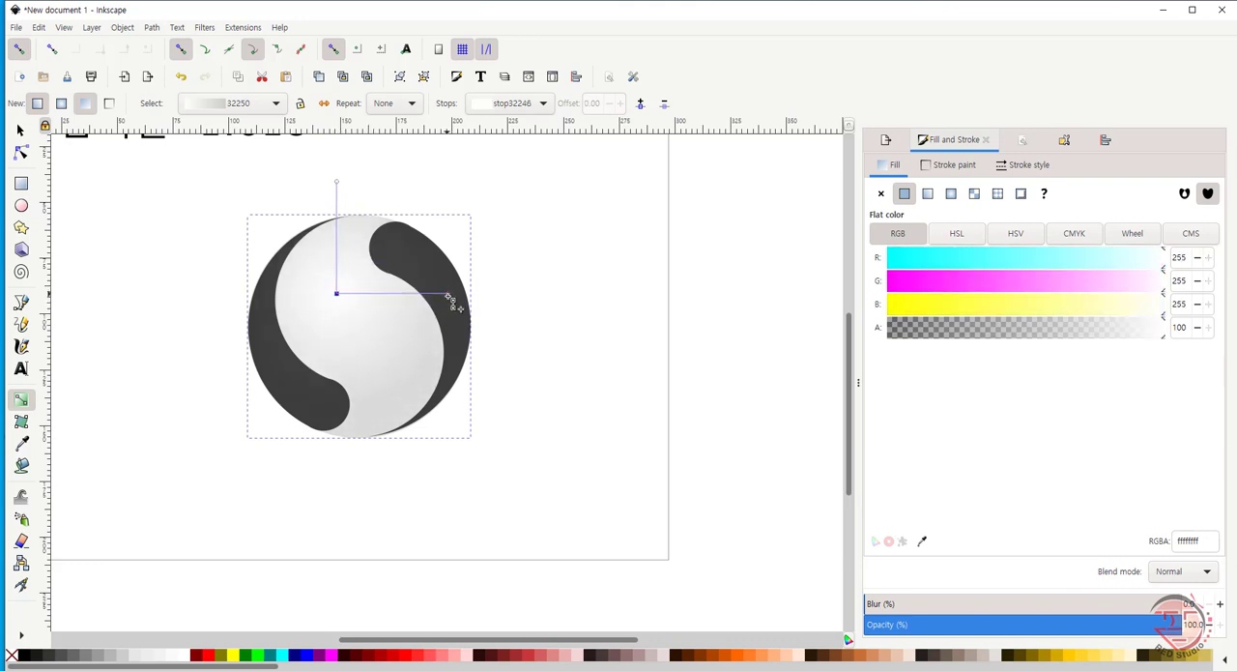
left_click_drag(450, 298, 388, 293)
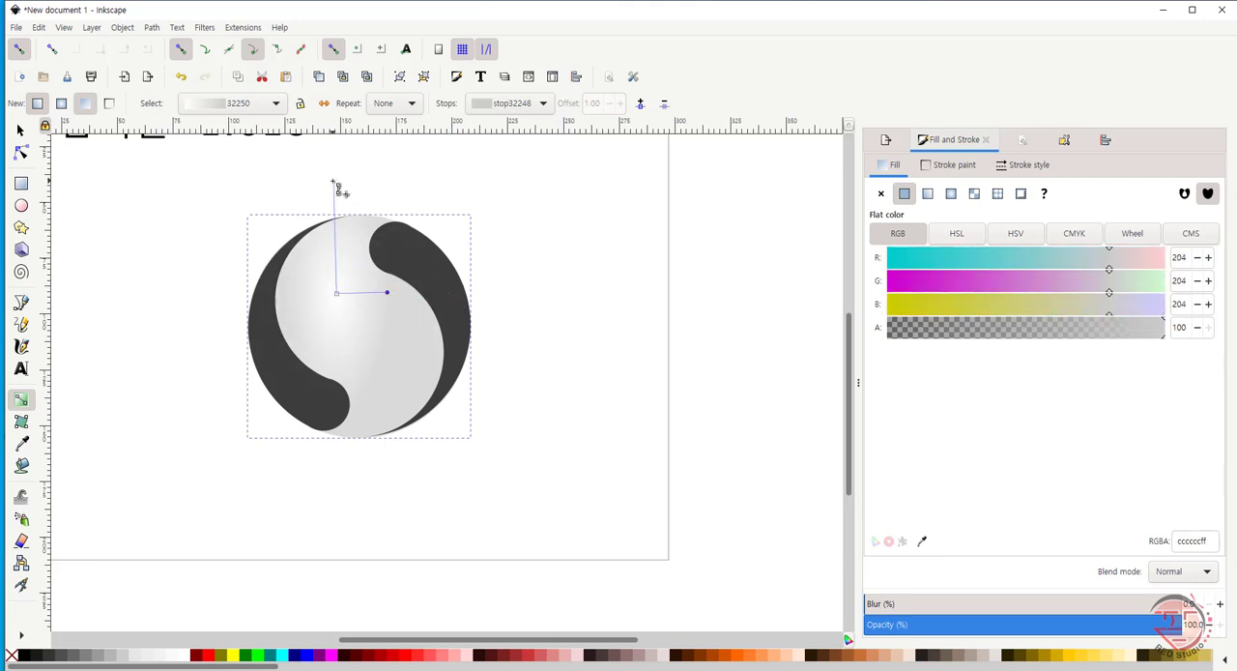
left_click_drag(335, 183, 337, 256)
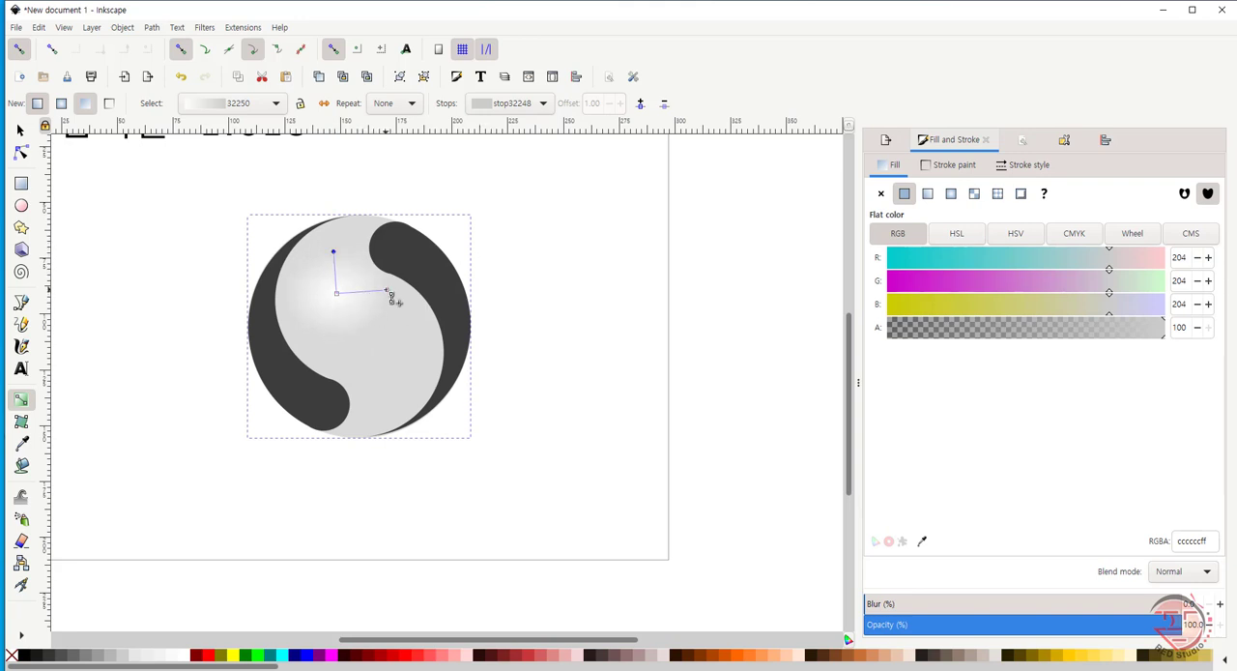
left_click_drag(390, 291, 429, 293)
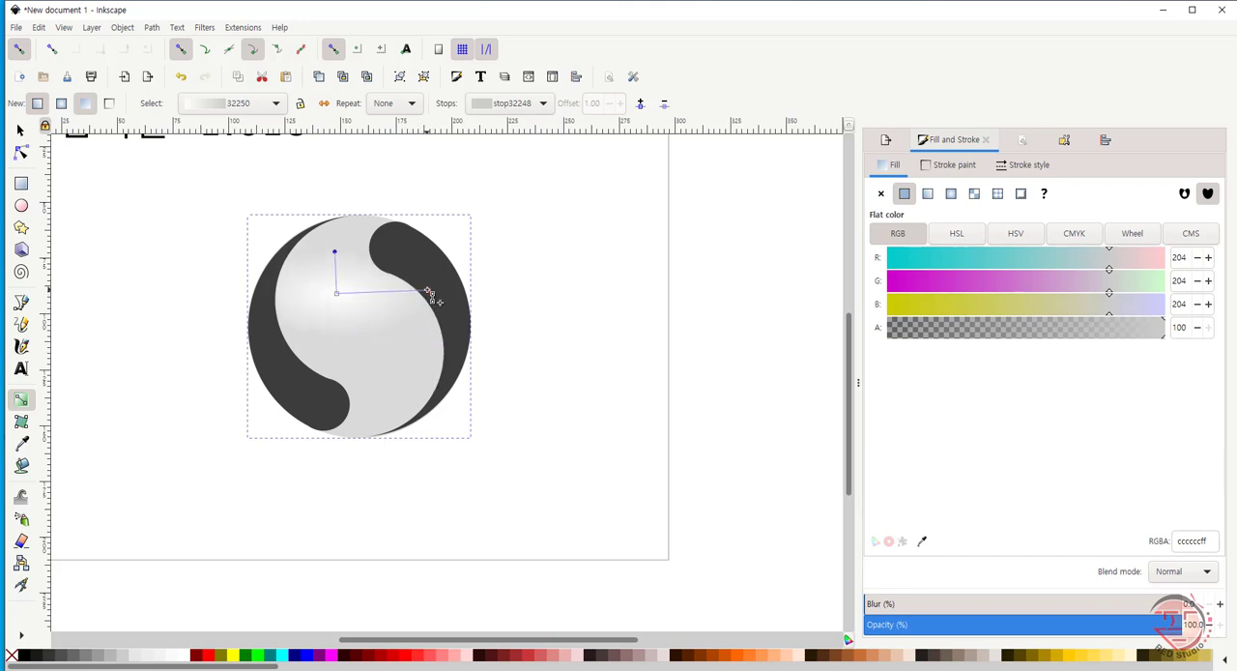
left_click_drag(335, 252, 338, 233)
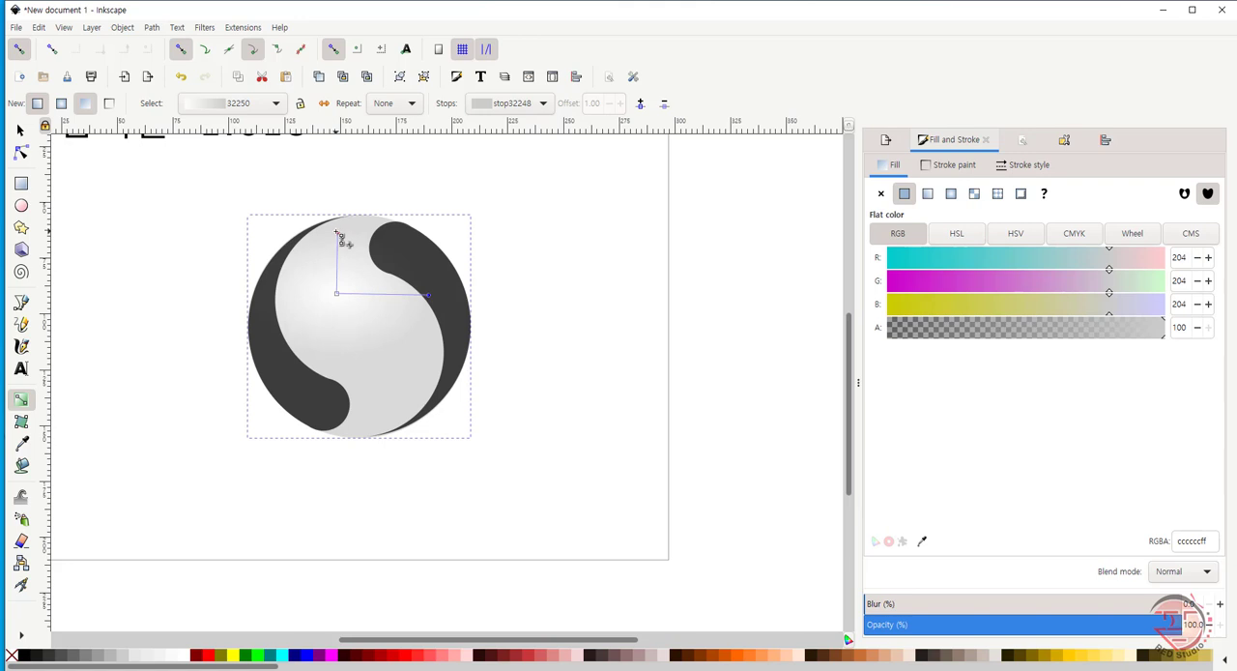
left_click_drag(432, 303, 407, 297)
left_click(401, 289)
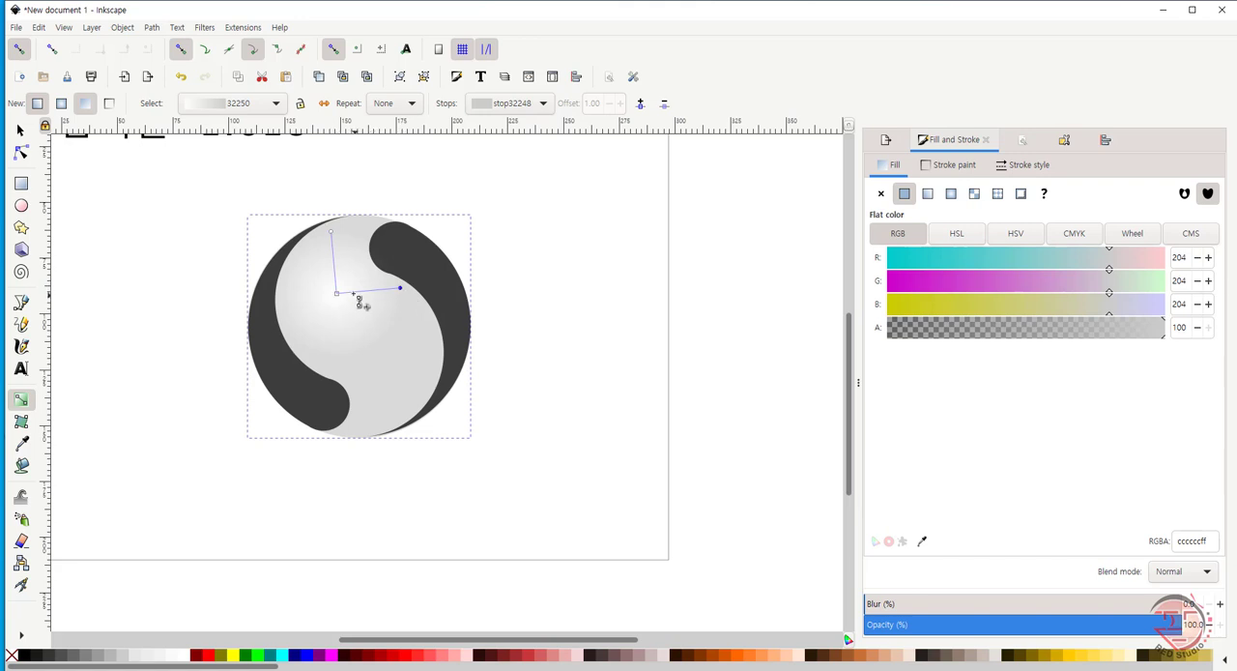
- Add an intermediate f1f1f1 stop farther out on the radial gradient and stretch the vertical radius beyond the circle's top edge
double_click(352, 291)
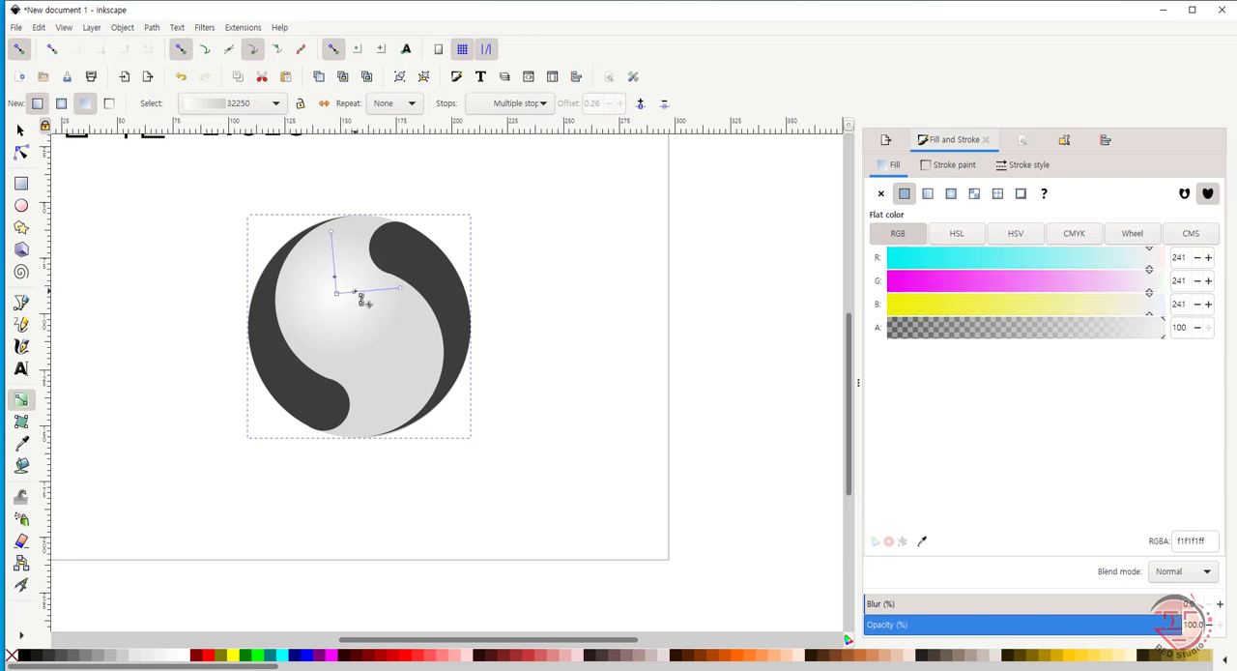
left_click_drag(374, 292, 363, 293)
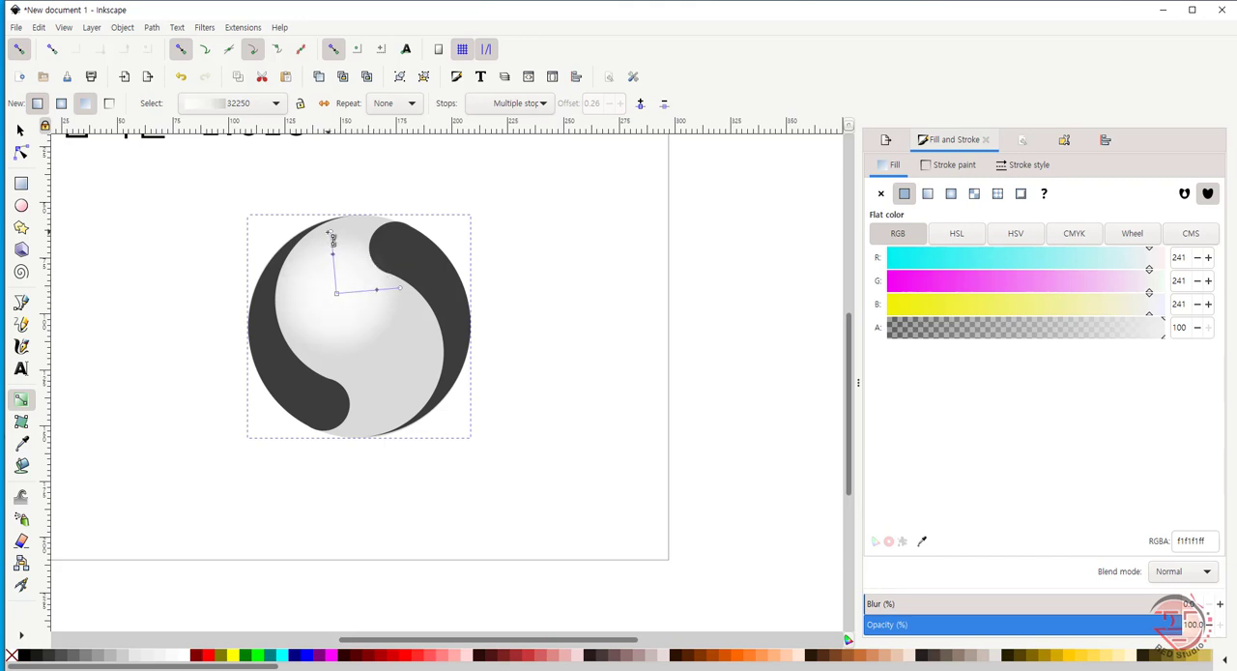
left_click_drag(336, 239, 331, 193)
left_click(328, 189)
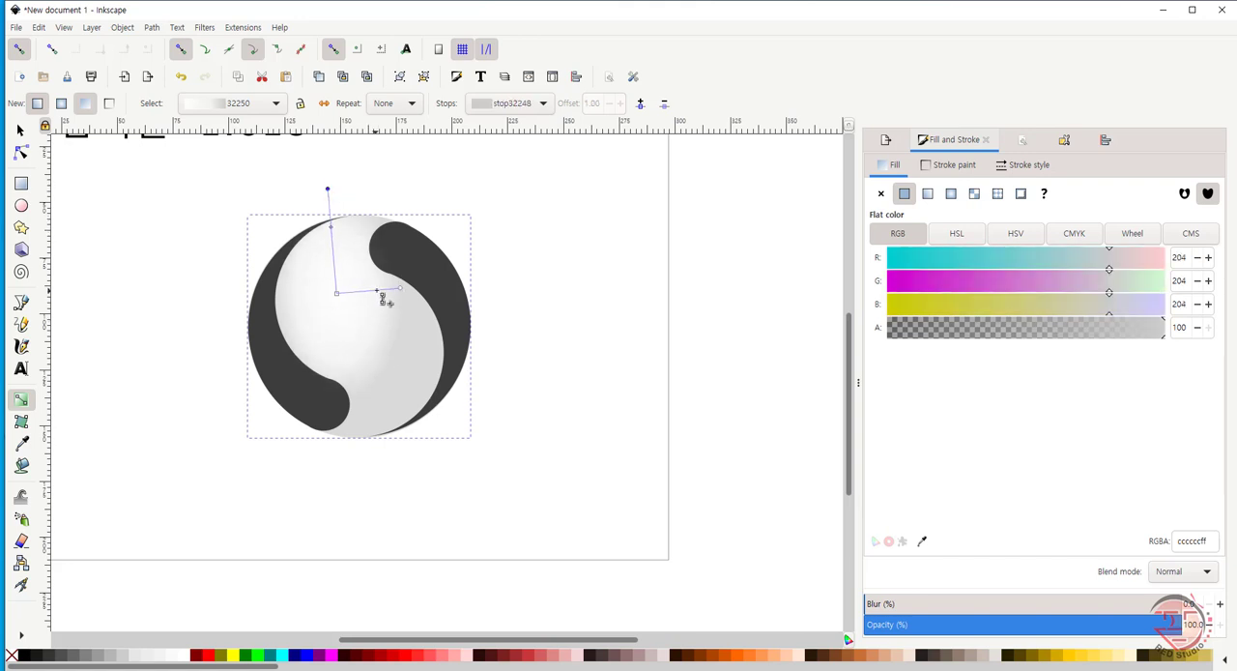
- Move the intermediate stop back toward the gradient's centre and rebalance the radii, widening the horizontal one and shortening the vertical one
double_click(355, 291)
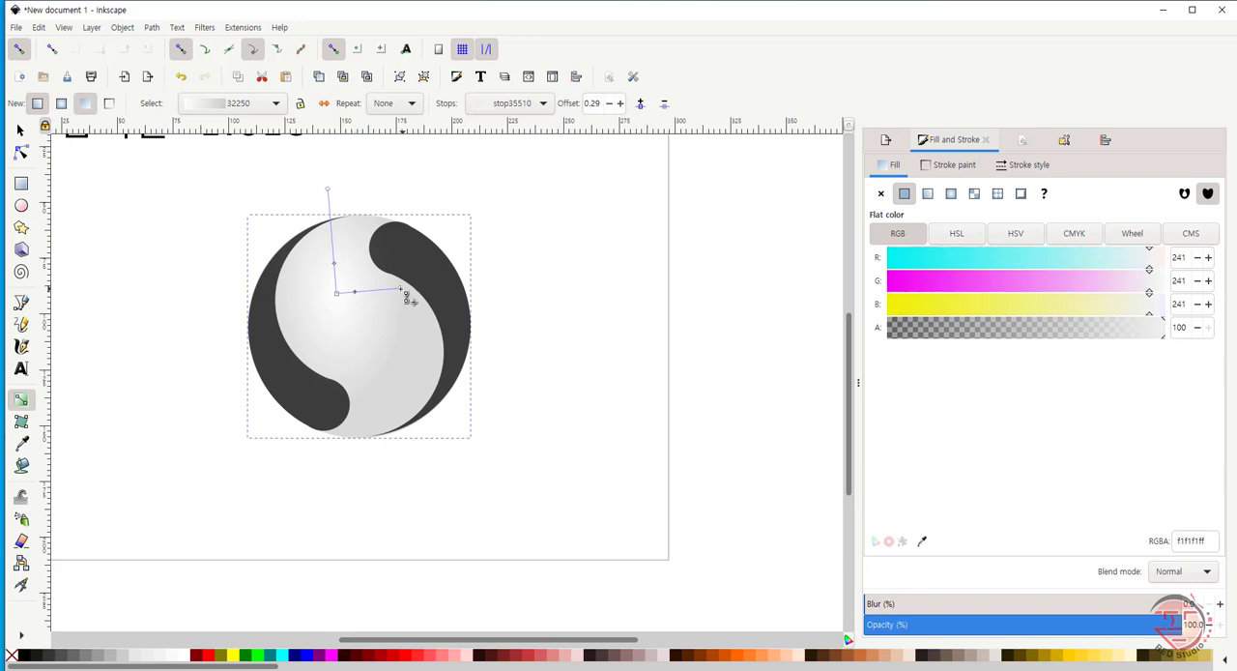
left_click_drag(404, 292, 450, 285)
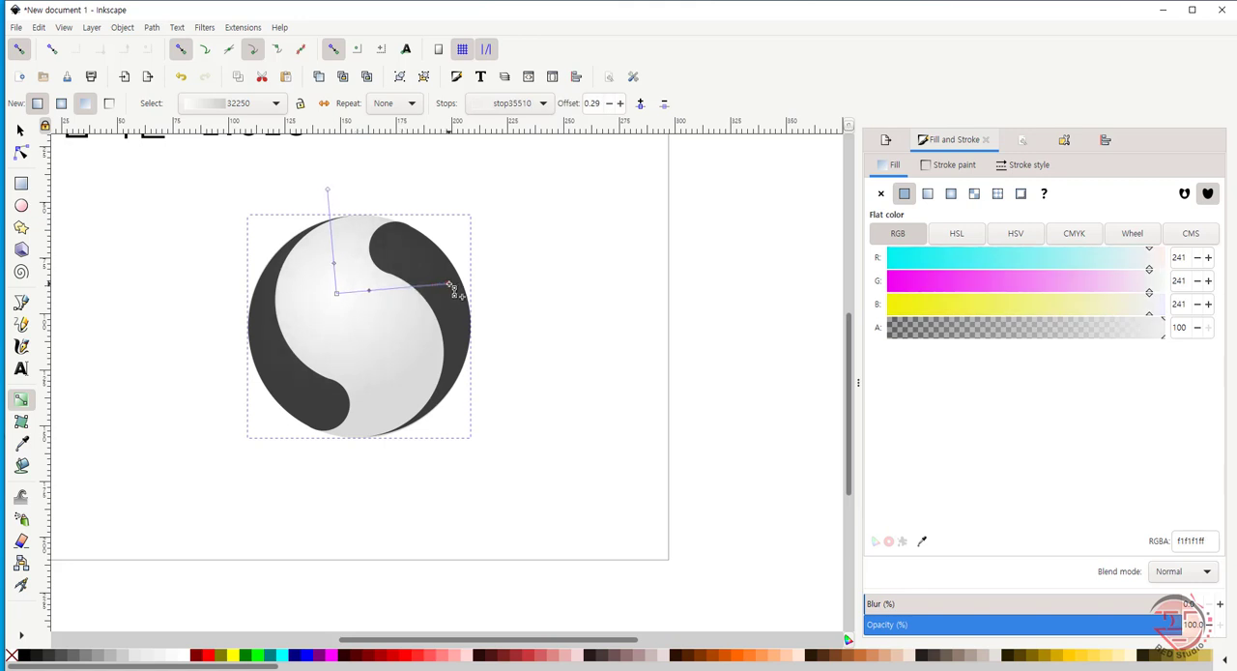
left_click(445, 284)
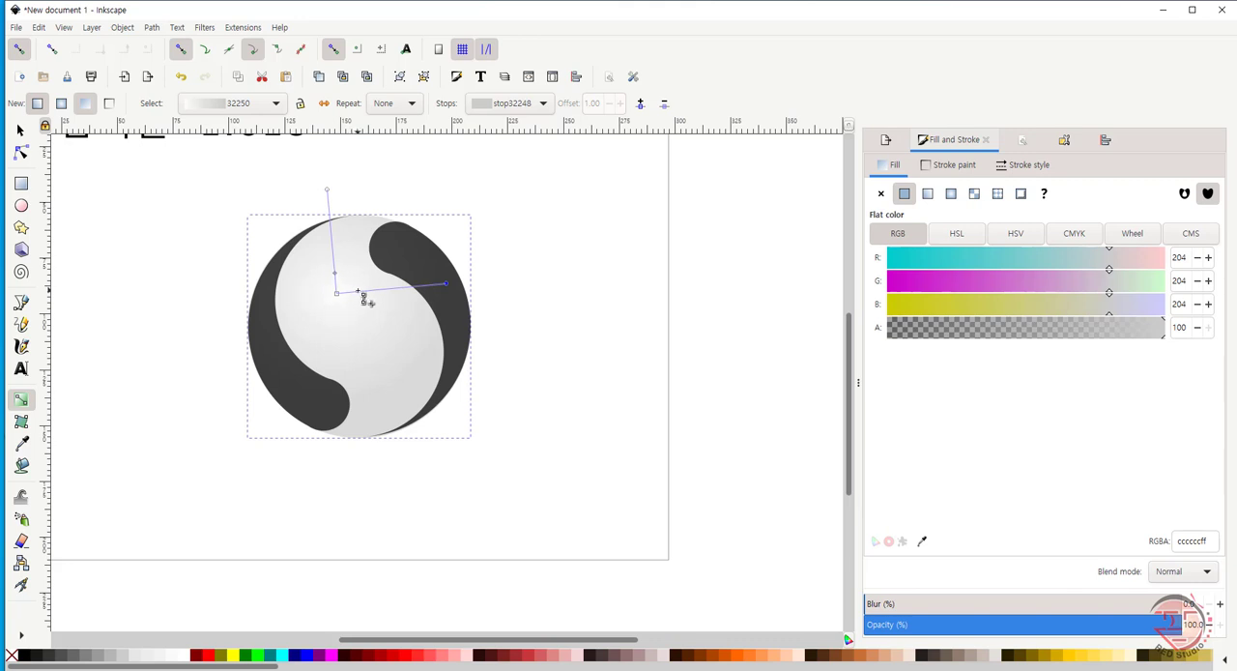
left_click(358, 291)
mouse_move(327, 190)
left_mouse_down()
mouse_move(340, 185)
mouse_move(333, 211)
left_mouse_up()
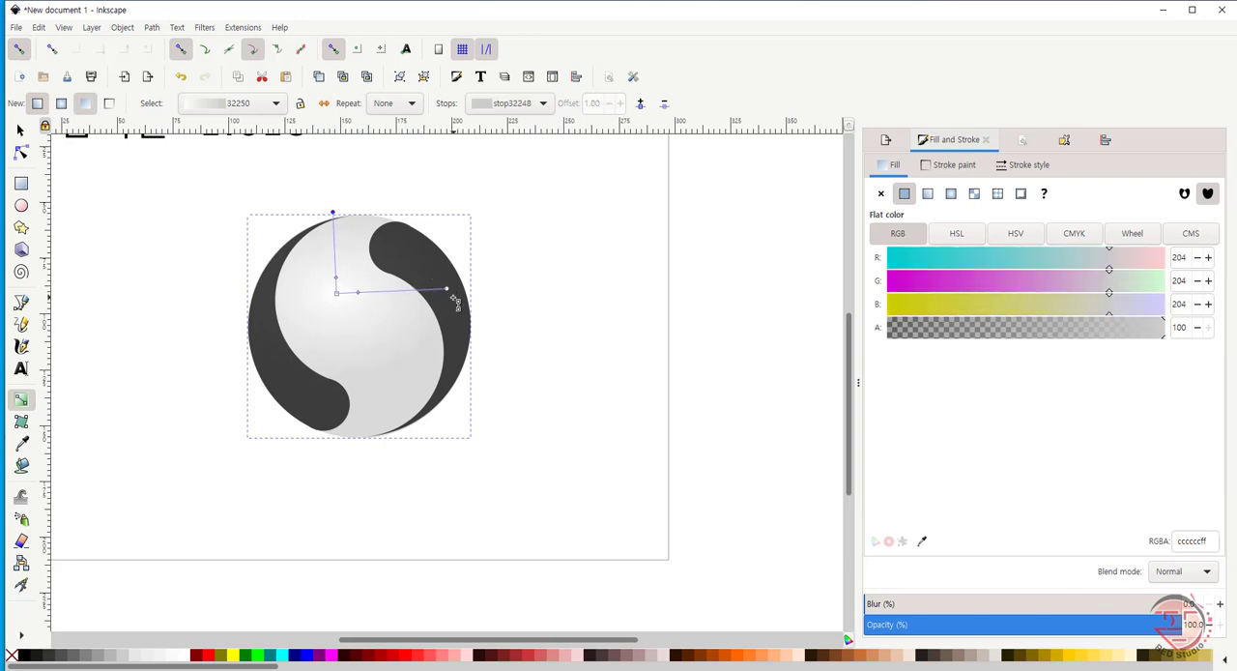
- Shorten the circle gradient's horizontal radius to about the vertical one's length and move its intermediate stop outward to offset 0.45
left_click_drag(448, 291, 423, 284)
key("ctrl+z")
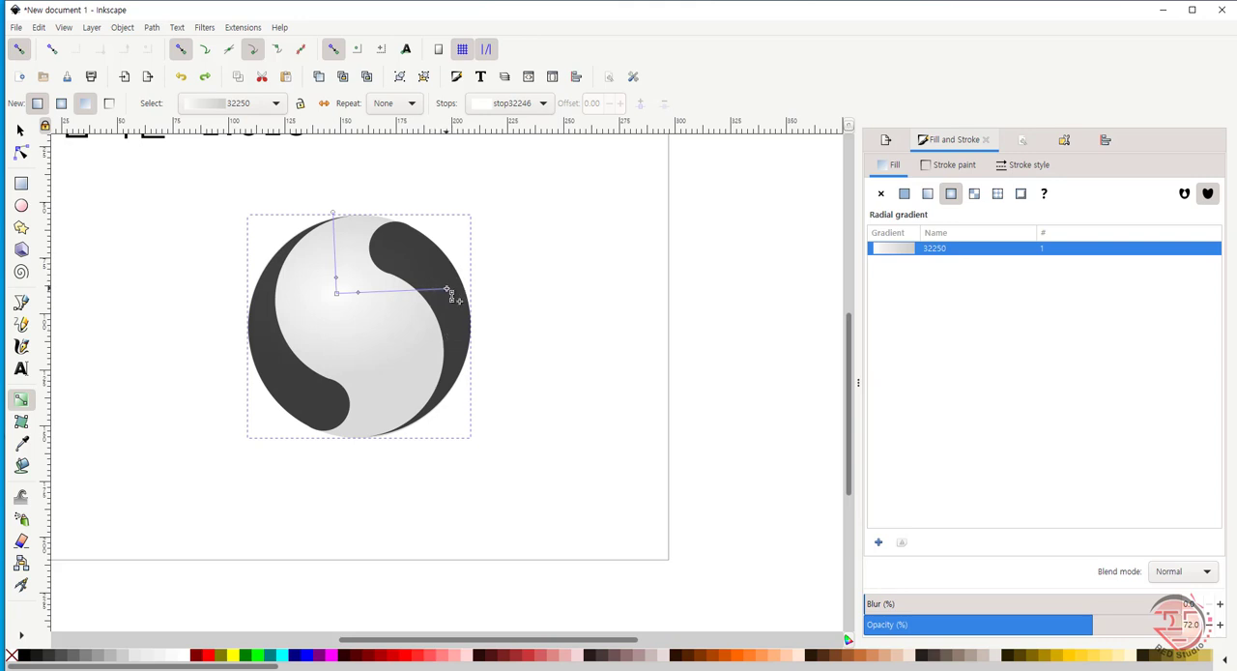
mouse_move(448, 291)
left_mouse_down()
mouse_move(358, 294)
mouse_move(389, 303)
mouse_move(375, 291)
left_mouse_up()
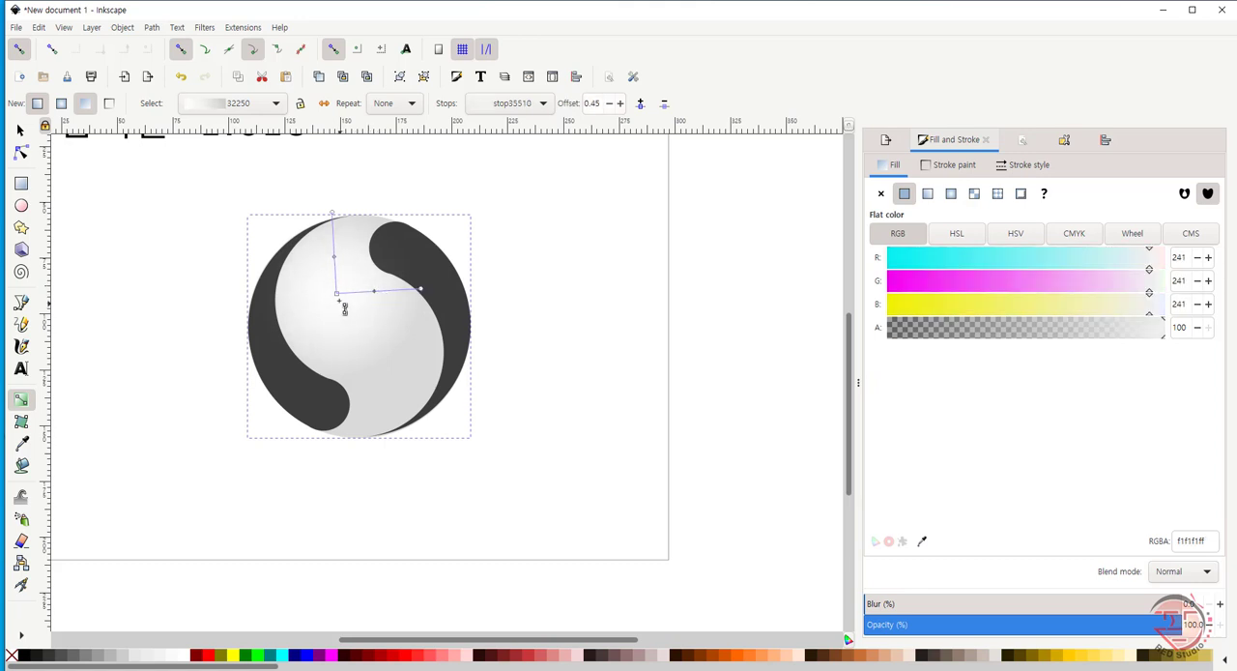
- Straighten the radial gradient's axes so one radius runs vertically and the other horizontally
left_click(336, 293)
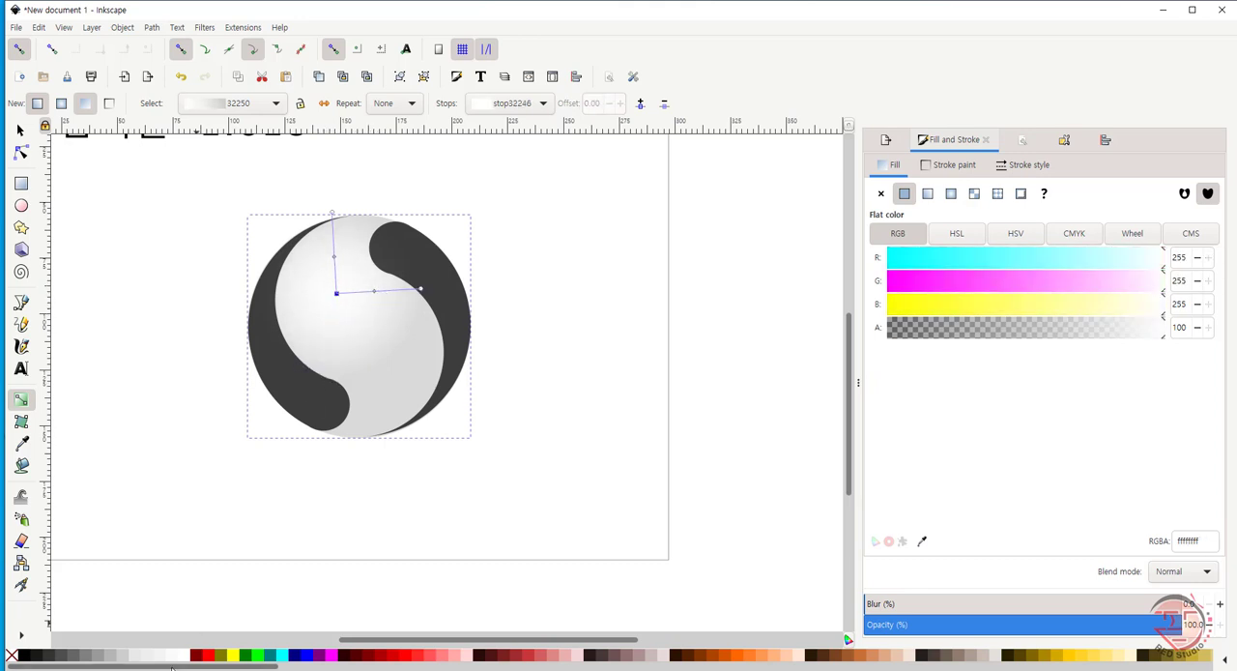
key("Escape")
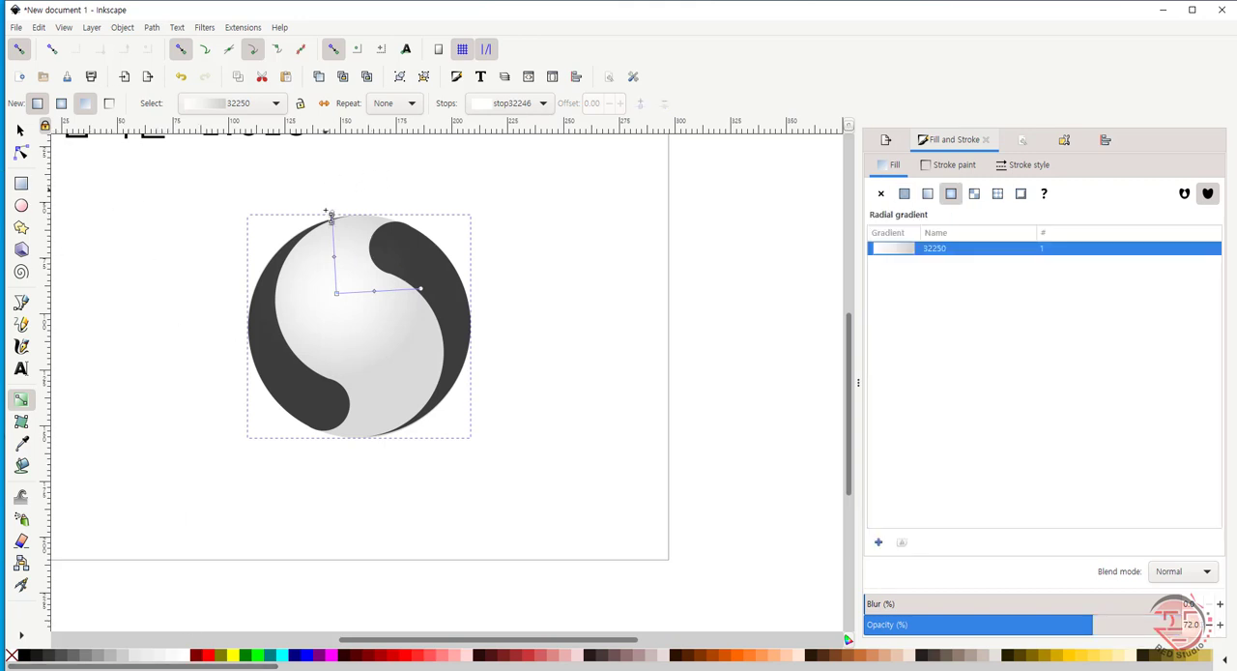
left_click_drag(332, 213, 338, 213)
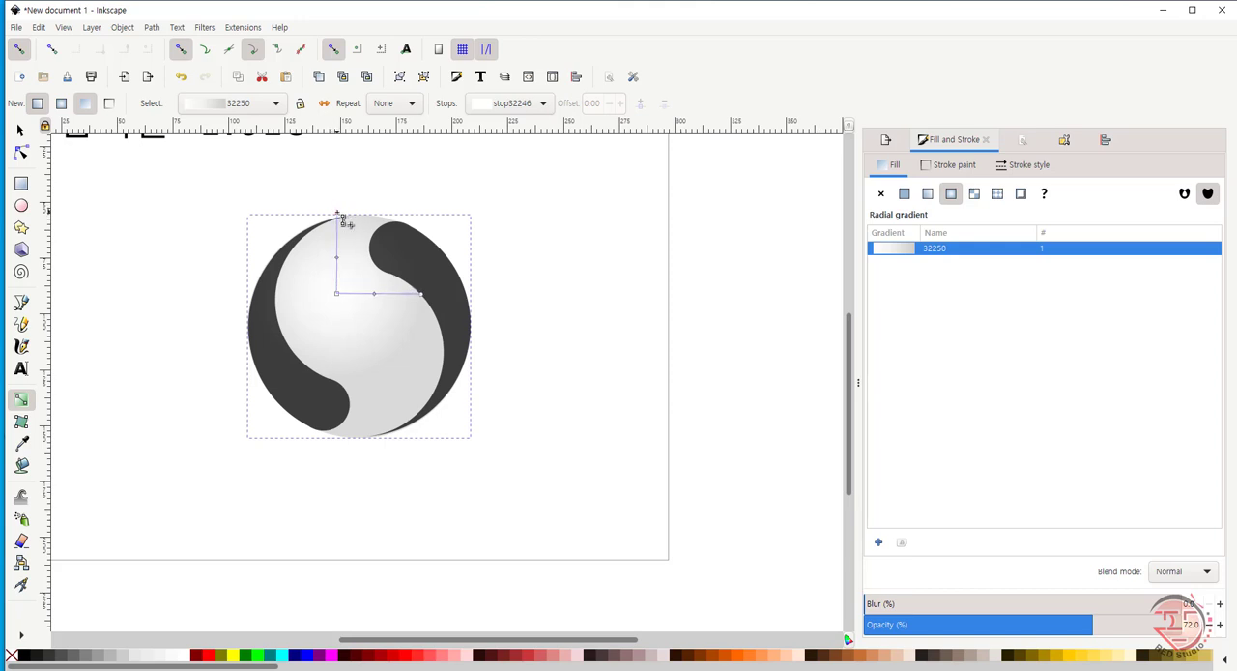
left_click(337, 214)
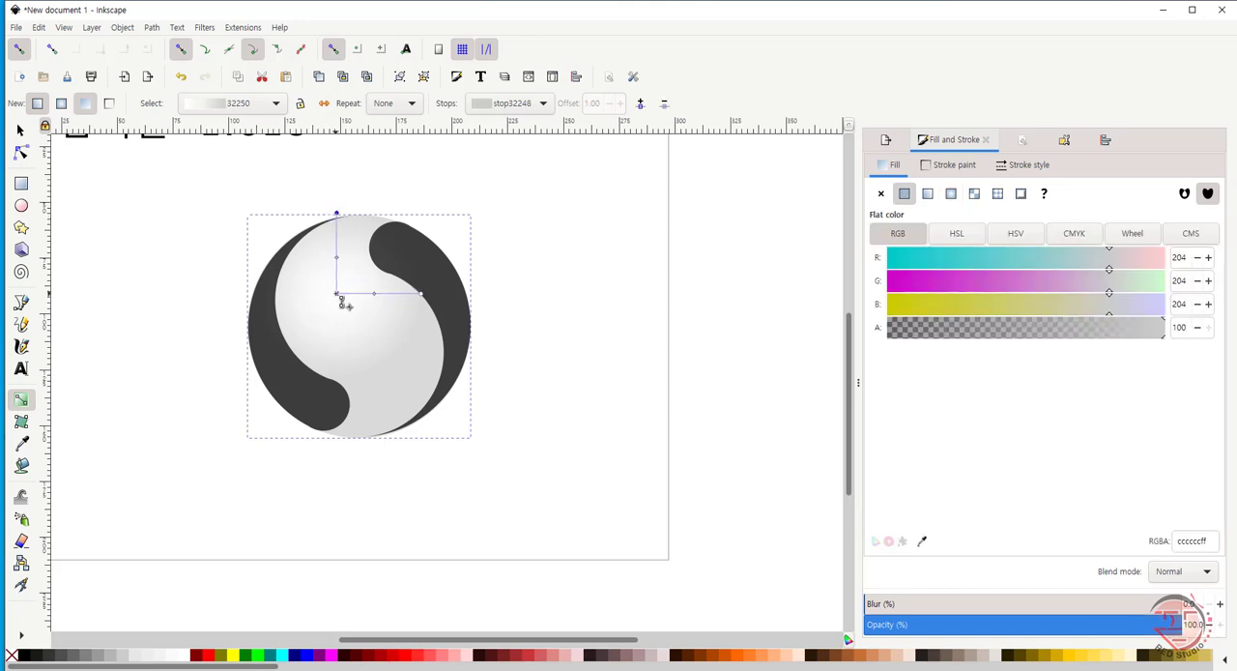
- Shift the radial gradient's centre farther toward the circle's upper left and lengthen its horizontal radius into the right dark lobe
left_click_drag(336, 293, 319, 286)
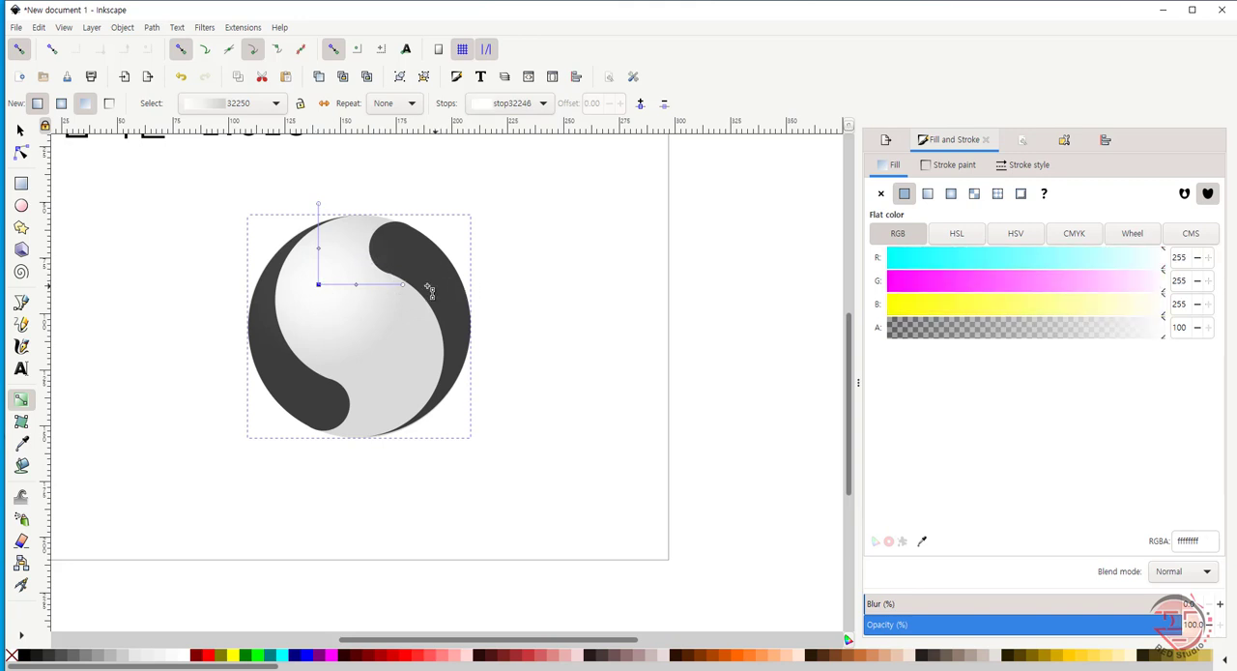
left_click_drag(406, 289, 444, 290)
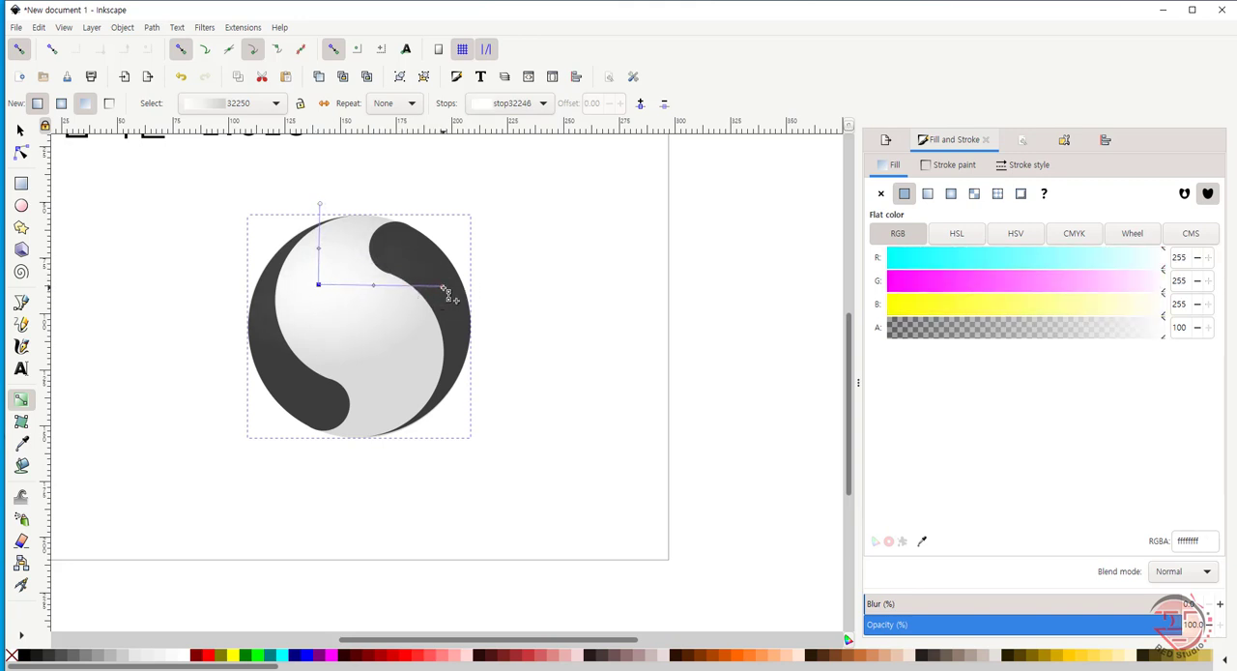
left_click(444, 289)
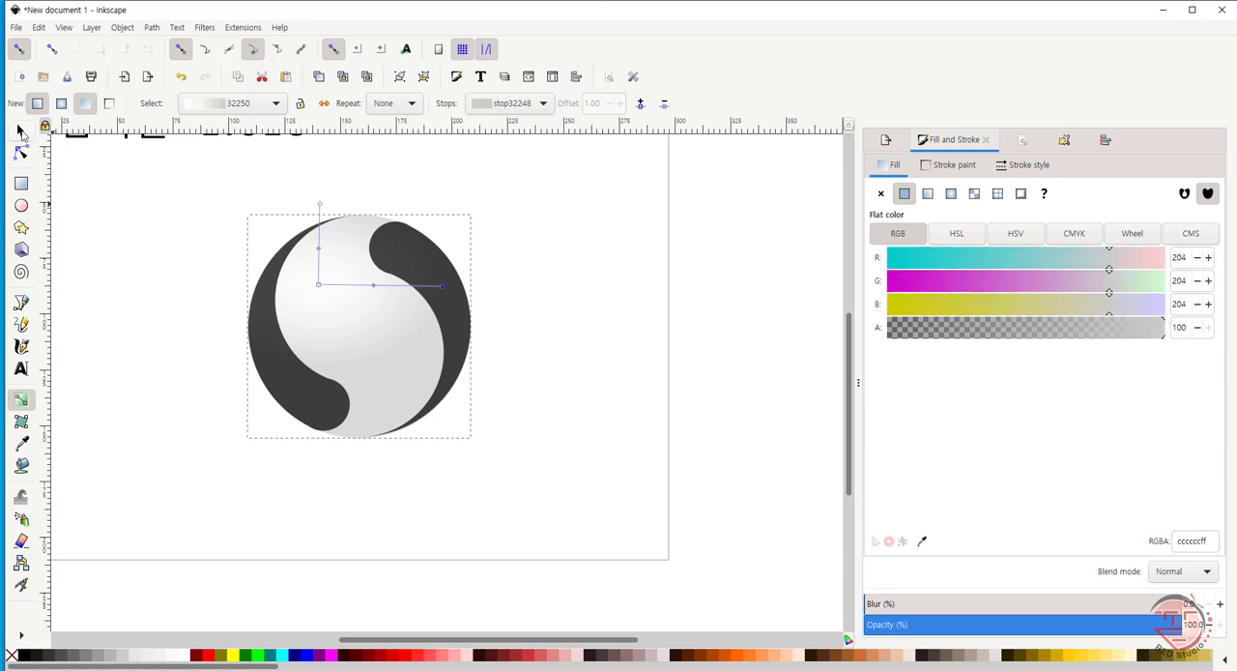
left_click(21, 130)
left_click(608, 365)
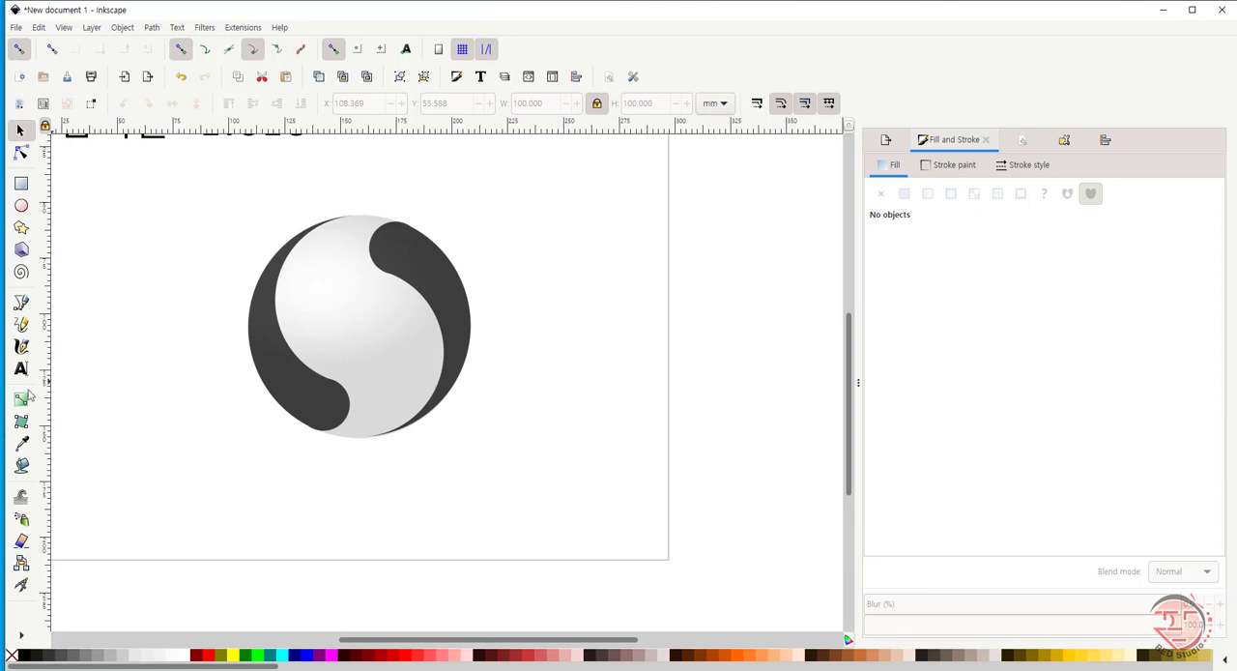
- Tilt the circle gradient's horizontal radius slightly upward at its outer end and deselect the circle
left_click(21, 399)
left_click(342, 291)
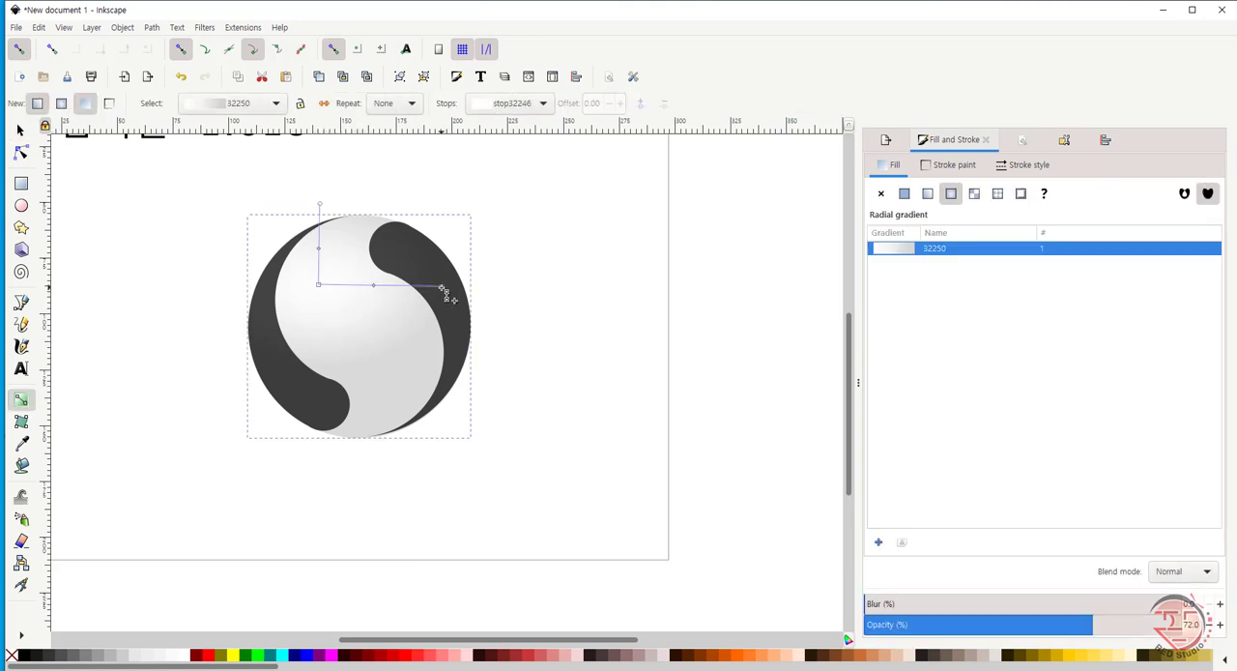
left_click_drag(444, 289, 444, 283)
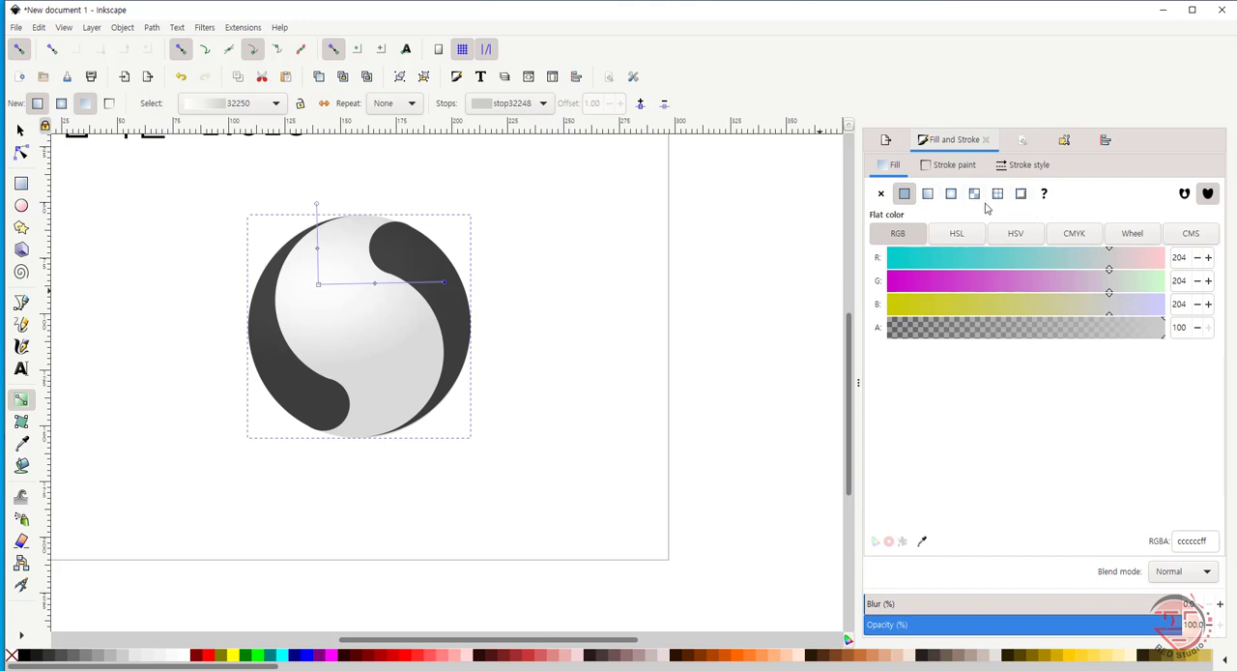
left_click(21, 133)
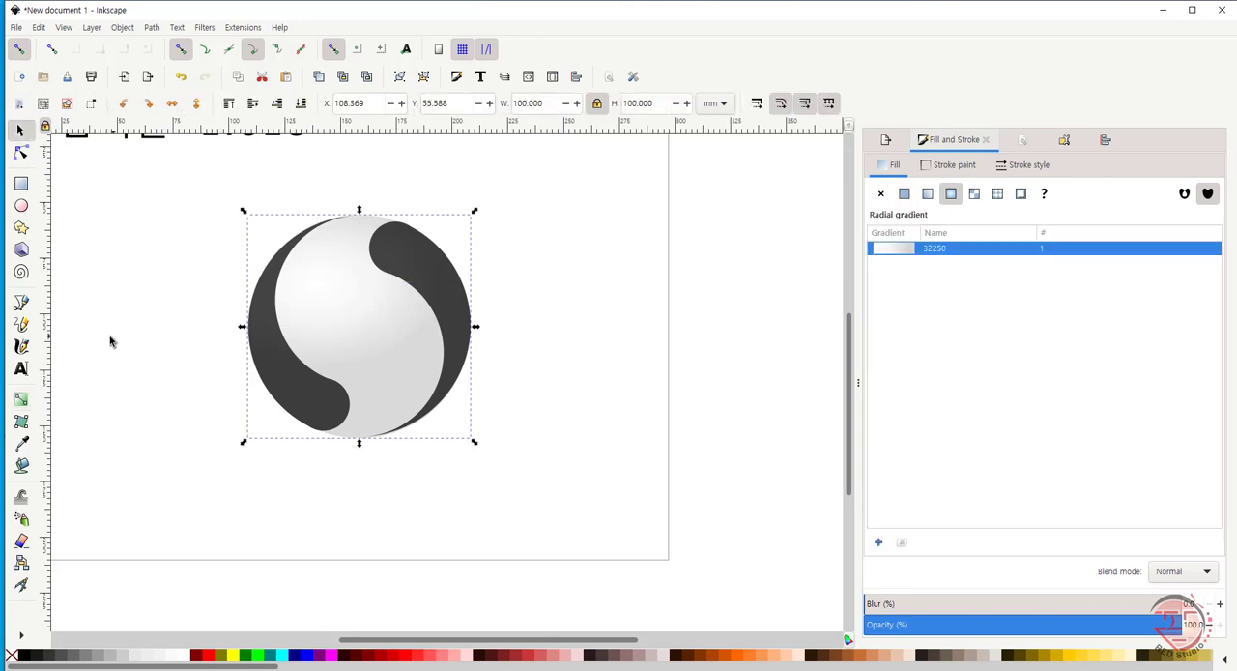
left_click(174, 324)
- Apply a linear black-to-transparent gradient to the left dark lobe, from its lower part to a point well beyond the circle's upper left
left_click(309, 399)
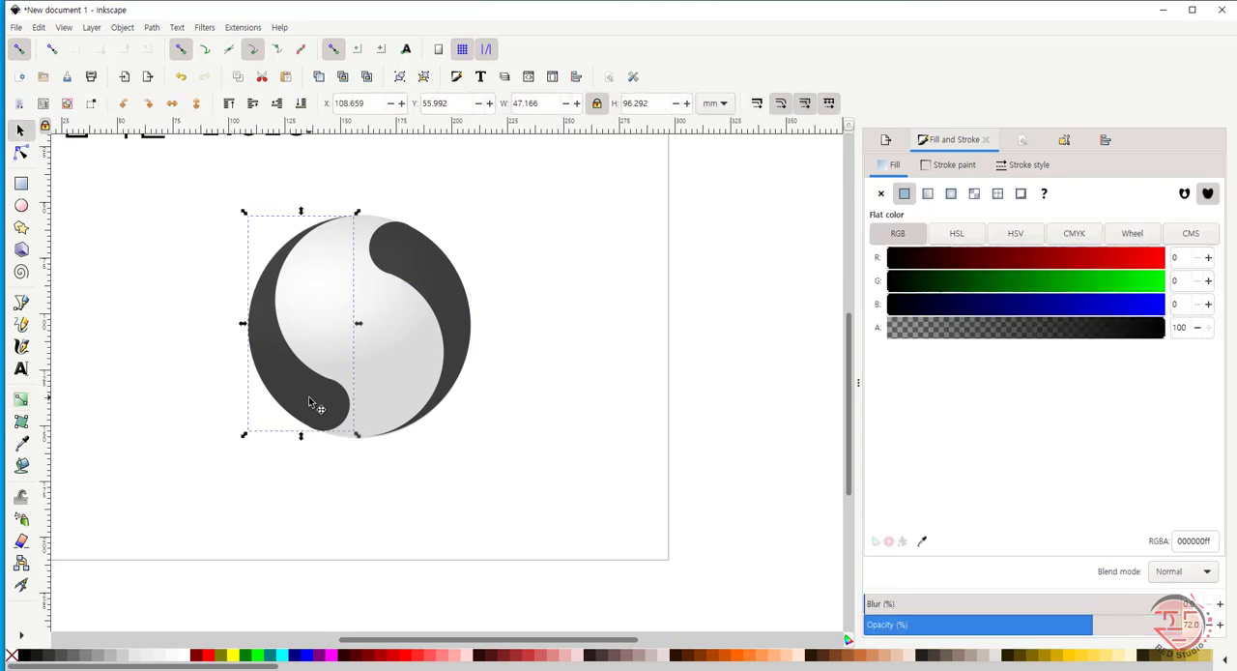
left_click(21, 400)
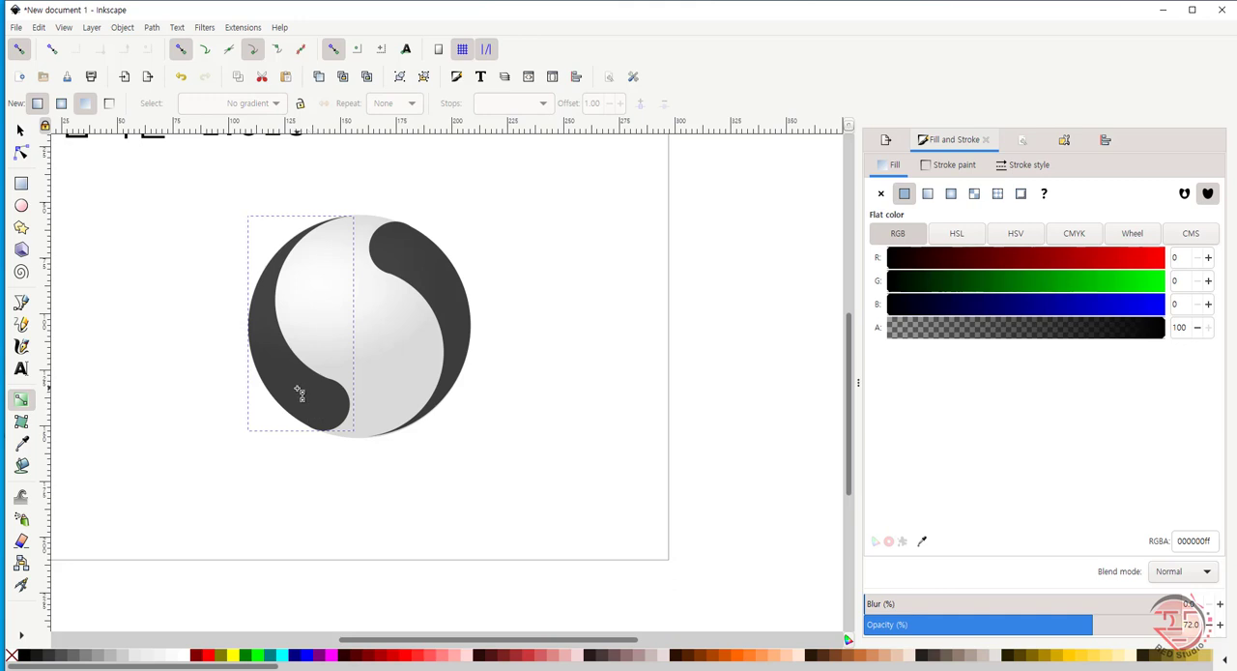
mouse_move(297, 392)
left_mouse_down()
mouse_move(268, 296)
mouse_move(261, 394)
mouse_move(342, 434)
mouse_move(267, 309)
mouse_move(276, 280)
mouse_move(249, 172)
mouse_move(209, 201)
mouse_move(205, 227)
mouse_move(166, 175)
left_mouse_up()
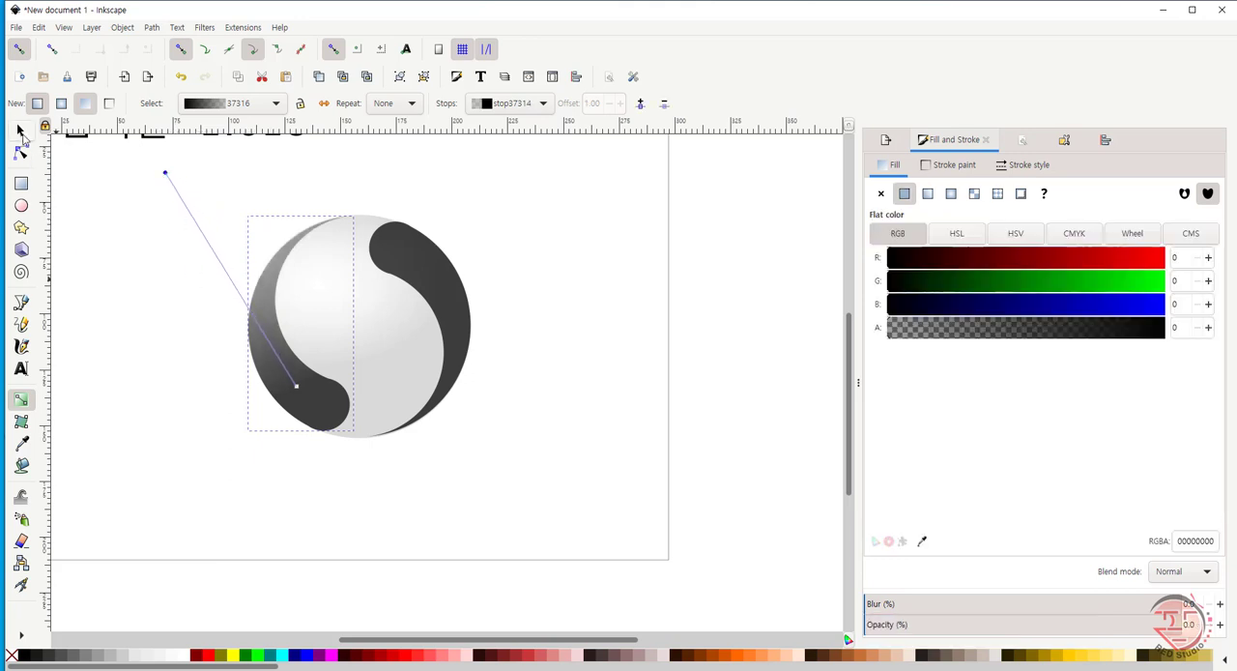
- Give the right dark lobe a linear gradient fading to transparent toward the upper left, with its black end on the lobe's lower part
left_click(21, 133)
left_click(449, 294)
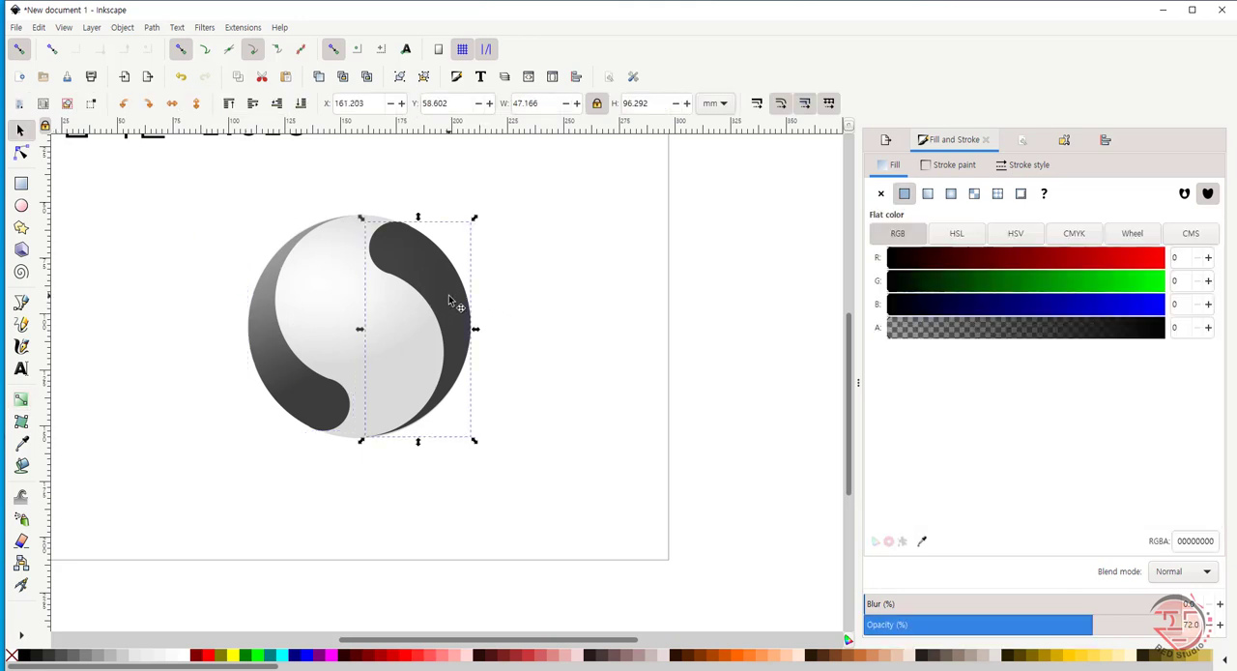
left_click(21, 400)
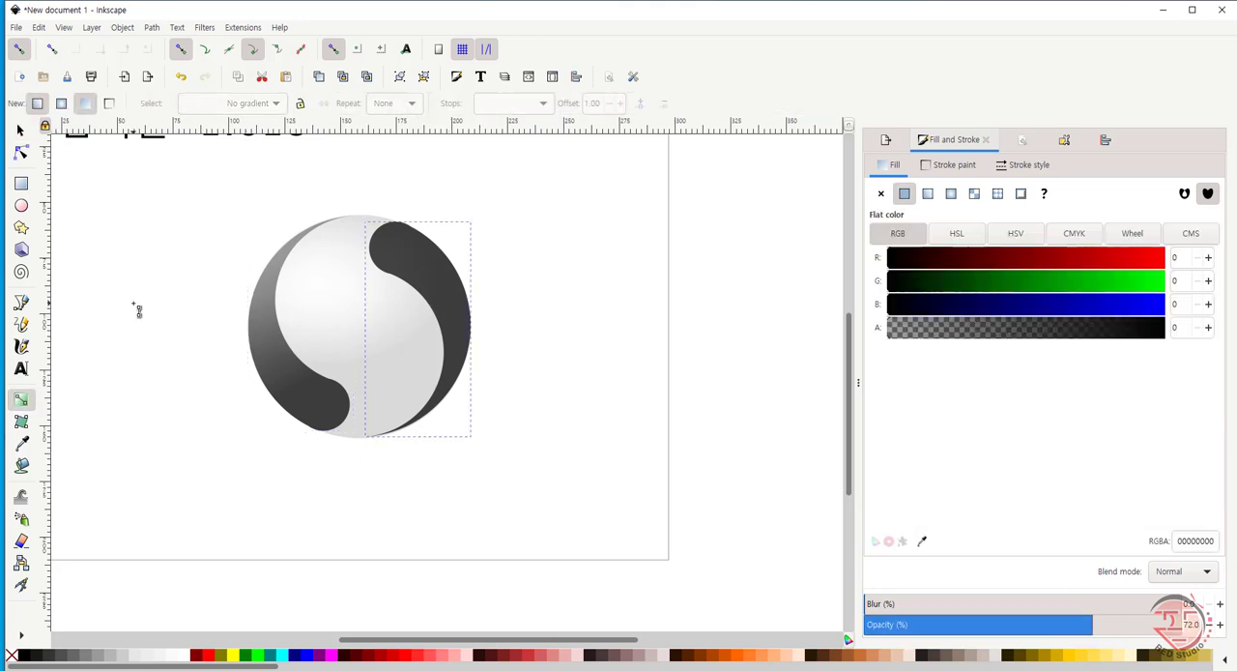
left_click_drag(432, 271, 271, 142)
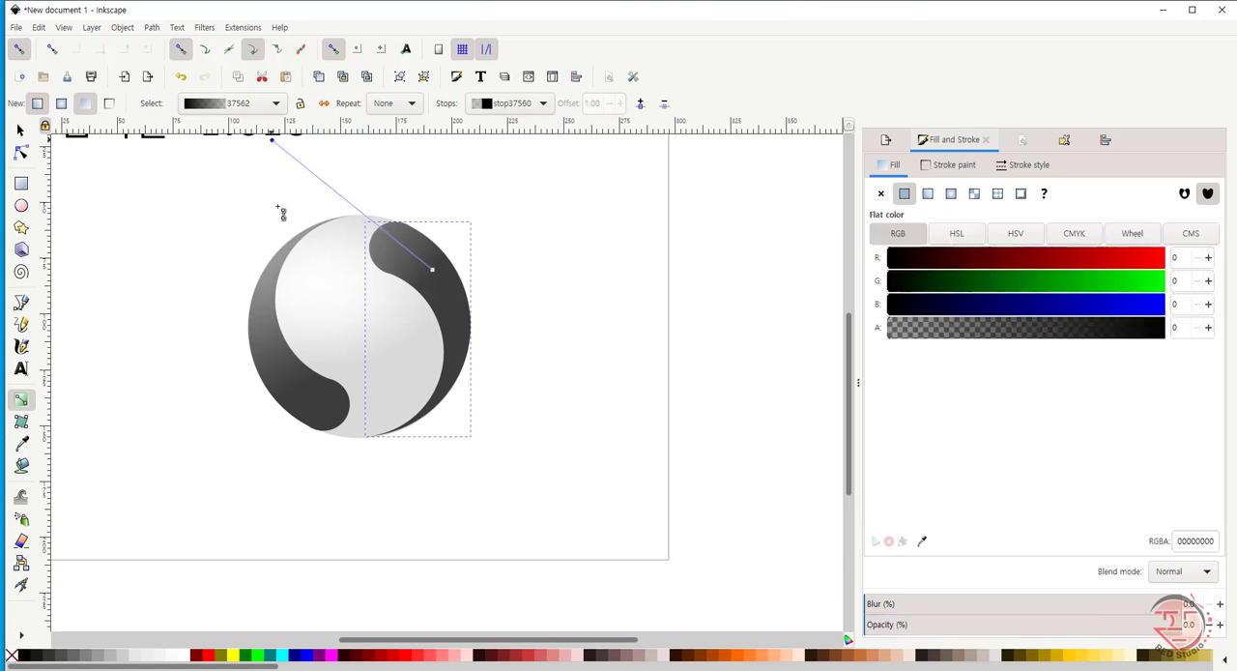
mouse_move(433, 273)
left_mouse_down()
mouse_move(456, 313)
mouse_move(456, 391)
mouse_move(449, 379)
left_mouse_up()
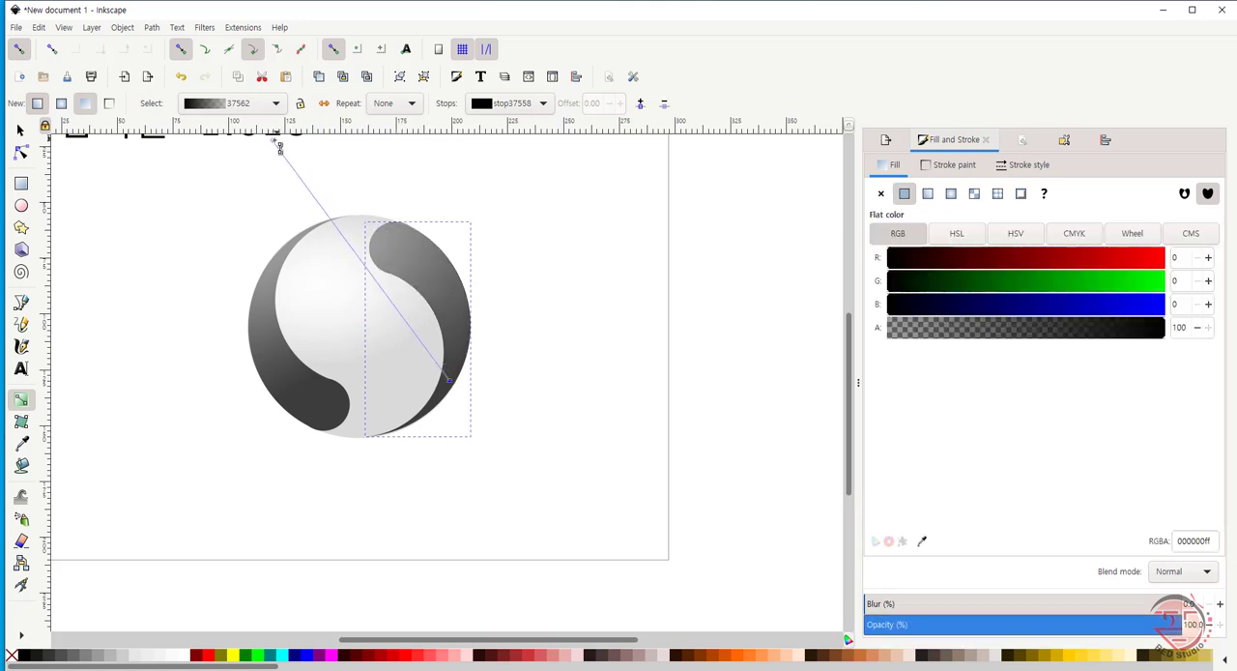
- Try stretching the transparent end of the right lobe's gradient far above the page's upper edge
left_click_drag(272, 140, 361, 150)
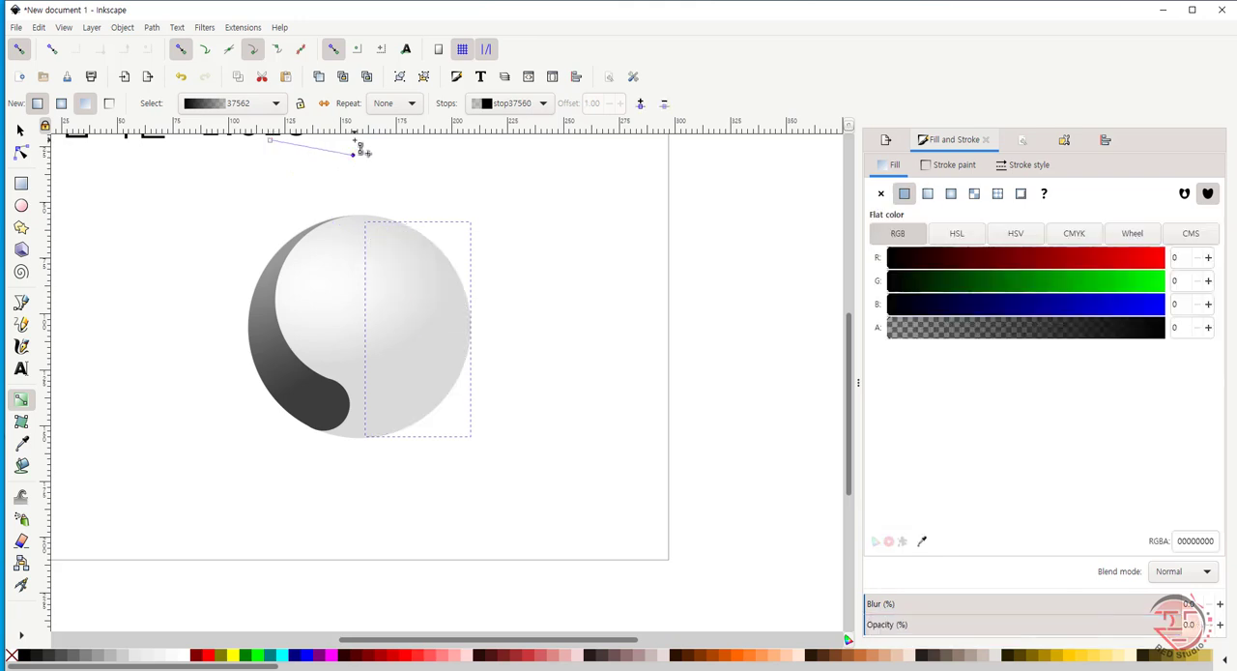
key("ctrl+z")
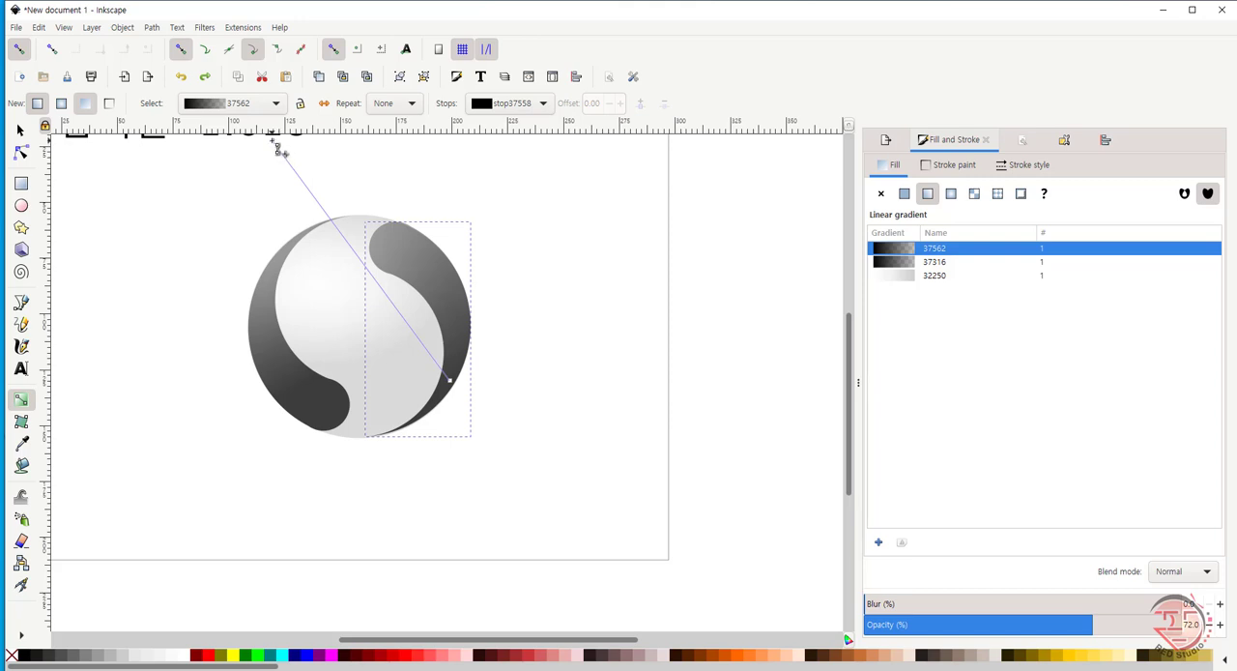
mouse_move(278, 147)
left_mouse_down()
mouse_move(380, 213)
mouse_move(348, 118)
mouse_move(290, 132)
left_mouse_up()
left_click_drag(286, 233, 125, 162)
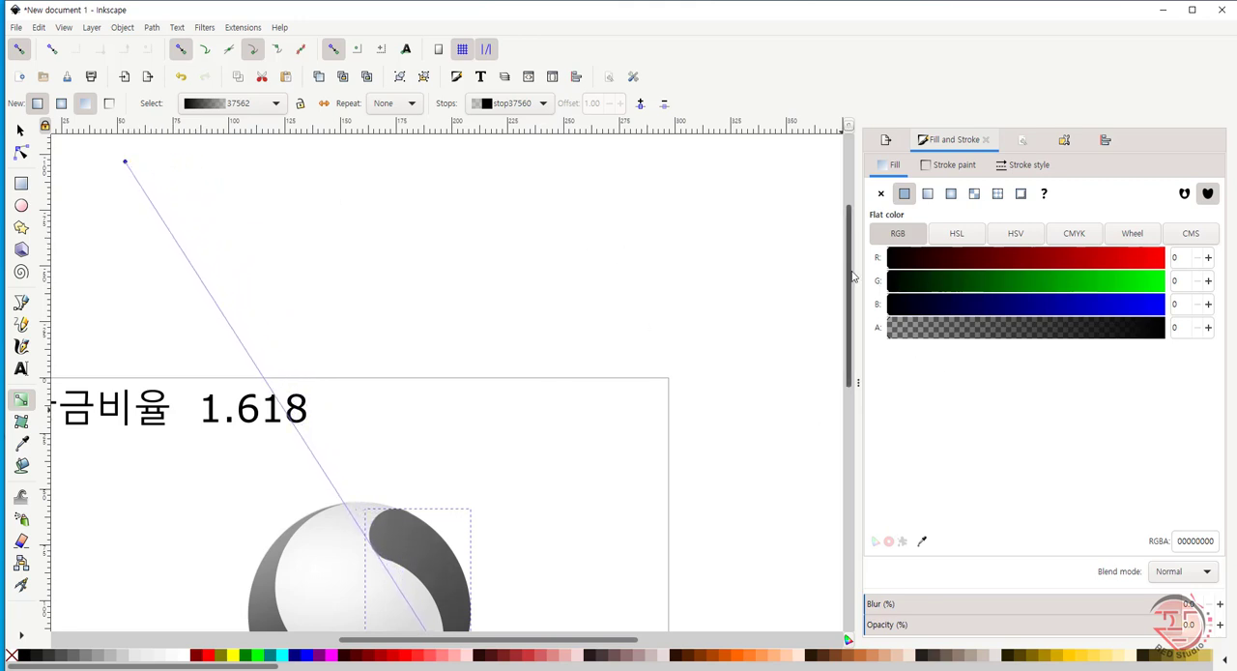
- Place the transparent end of the right lobe's gradient just above the circle's upper edge
scroll(851, 280, "down", 2)
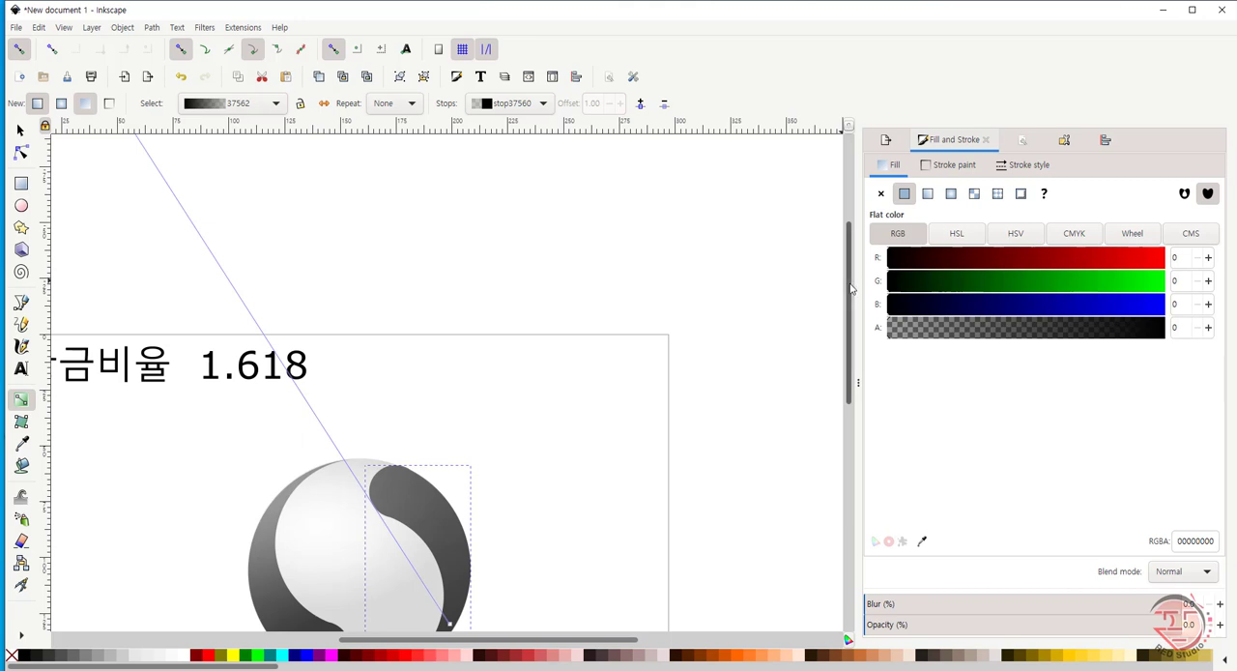
scroll(854, 284, "up", 3)
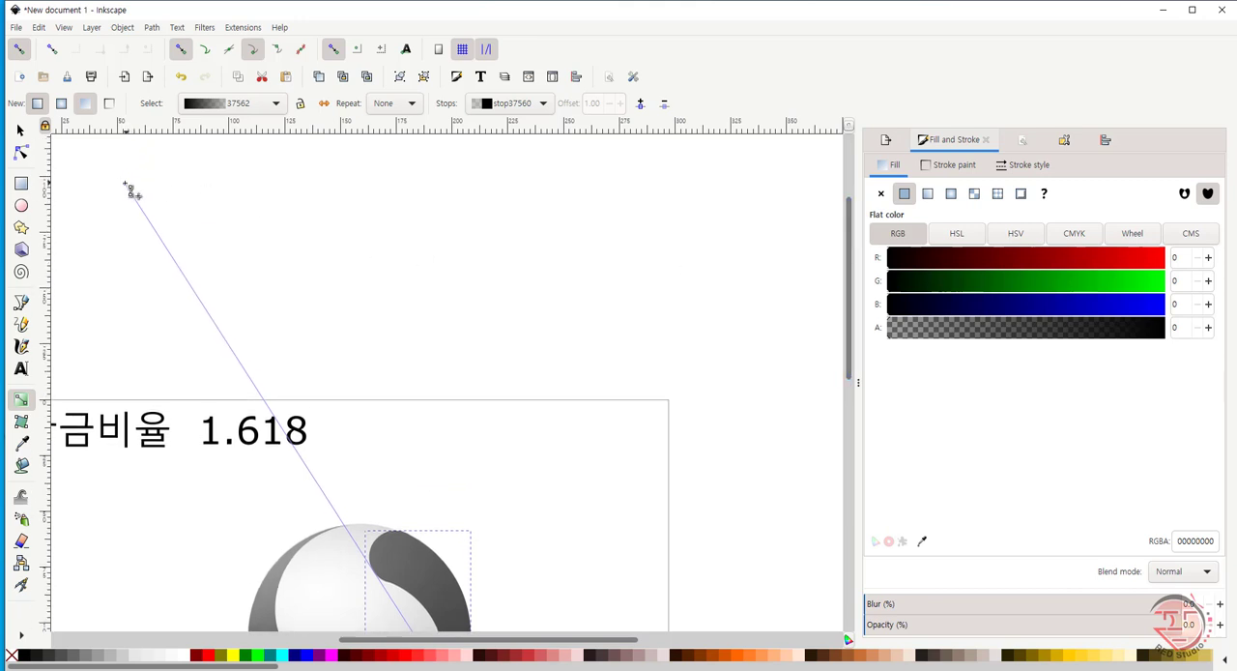
mouse_move(132, 192)
left_mouse_down()
mouse_move(340, 487)
mouse_move(358, 492)
mouse_move(352, 513)
left_mouse_up()
left_click_drag(854, 313, 844, 379)
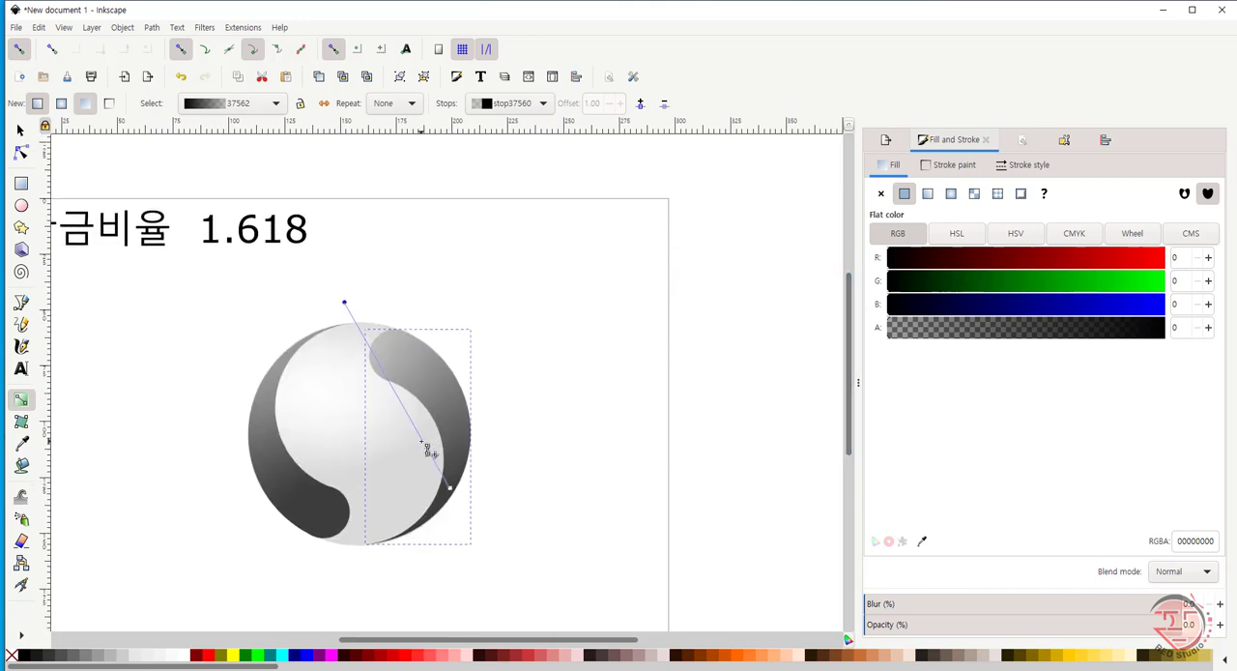
- Add an opaque 4d4d4d stop to the right lobe's gradient and move it toward the transparent end
double_click(424, 447)
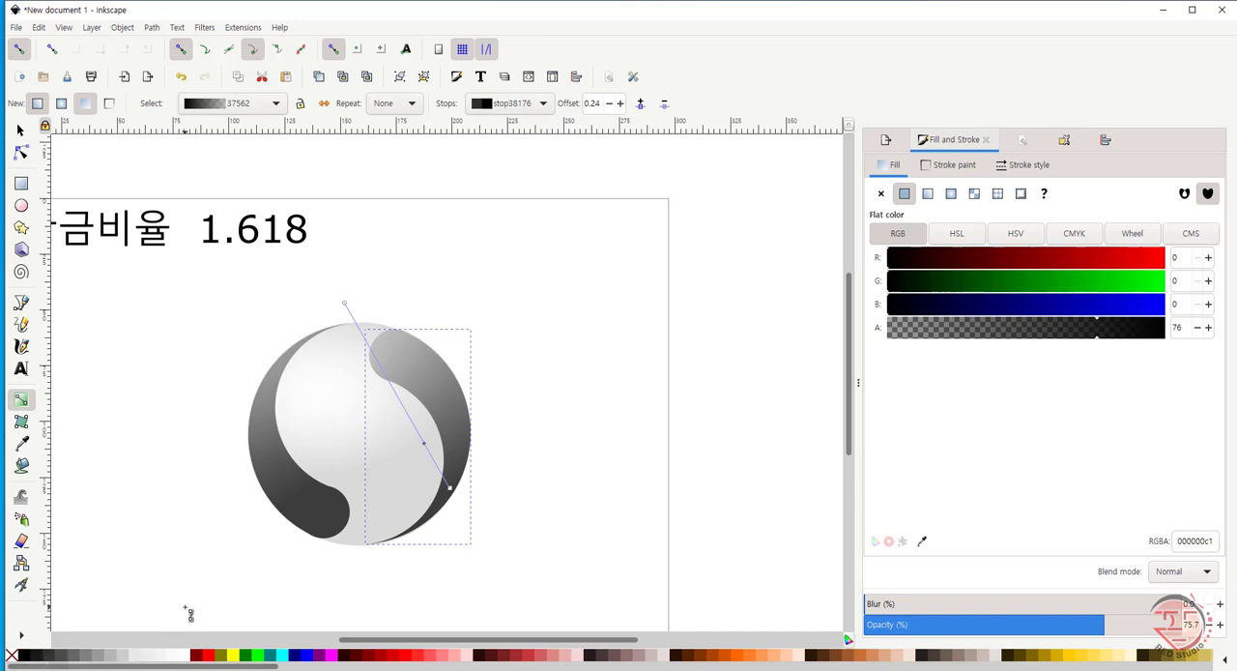
left_click(63, 657)
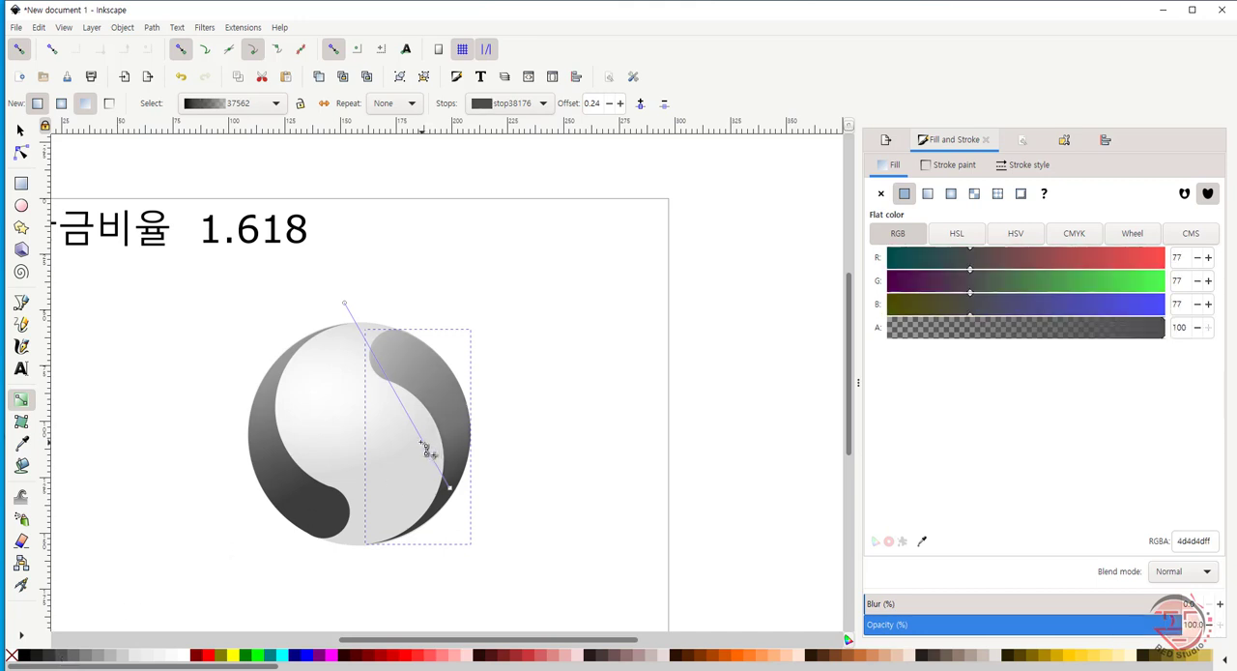
left_click_drag(425, 448, 398, 372)
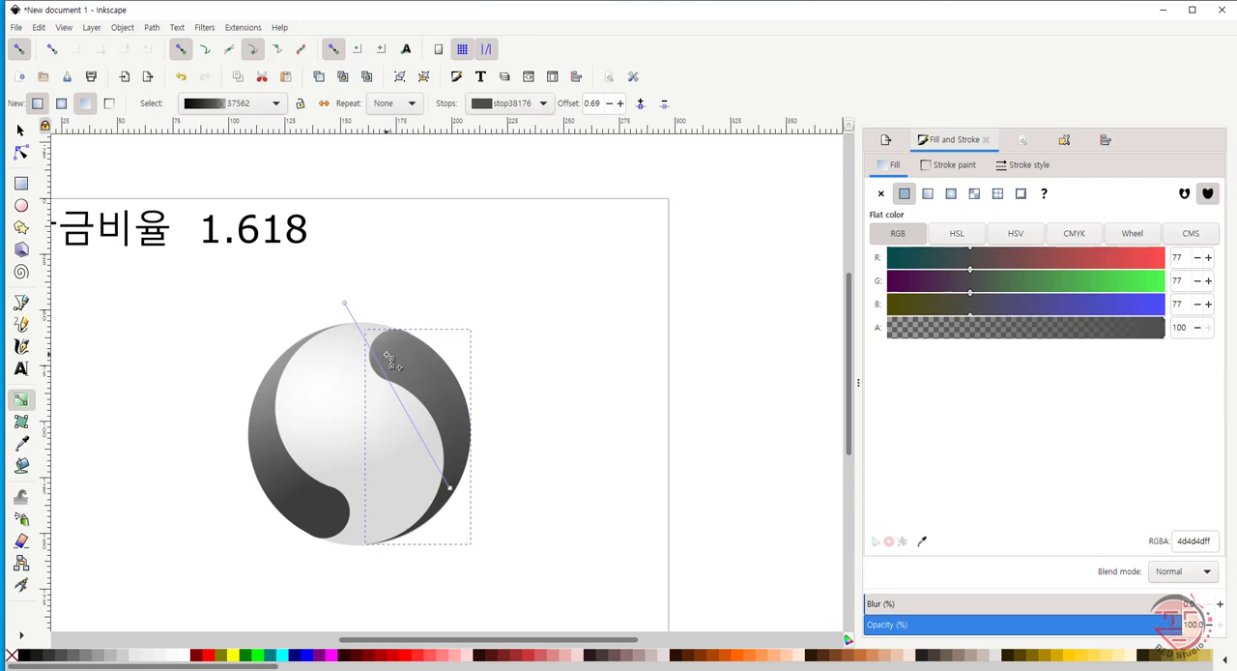
left_click_drag(385, 356, 383, 353)
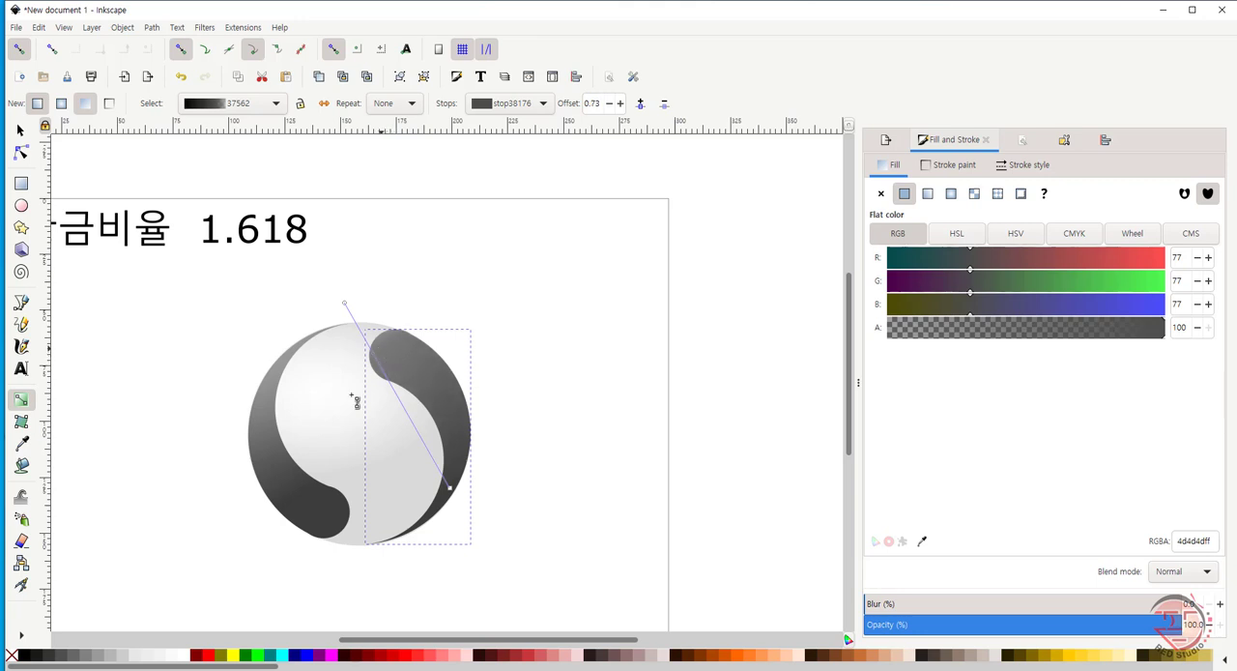
- Move the grey stop to offset 0.89 and raise the gradient's black end to the middle of the right lobe
left_click(453, 492)
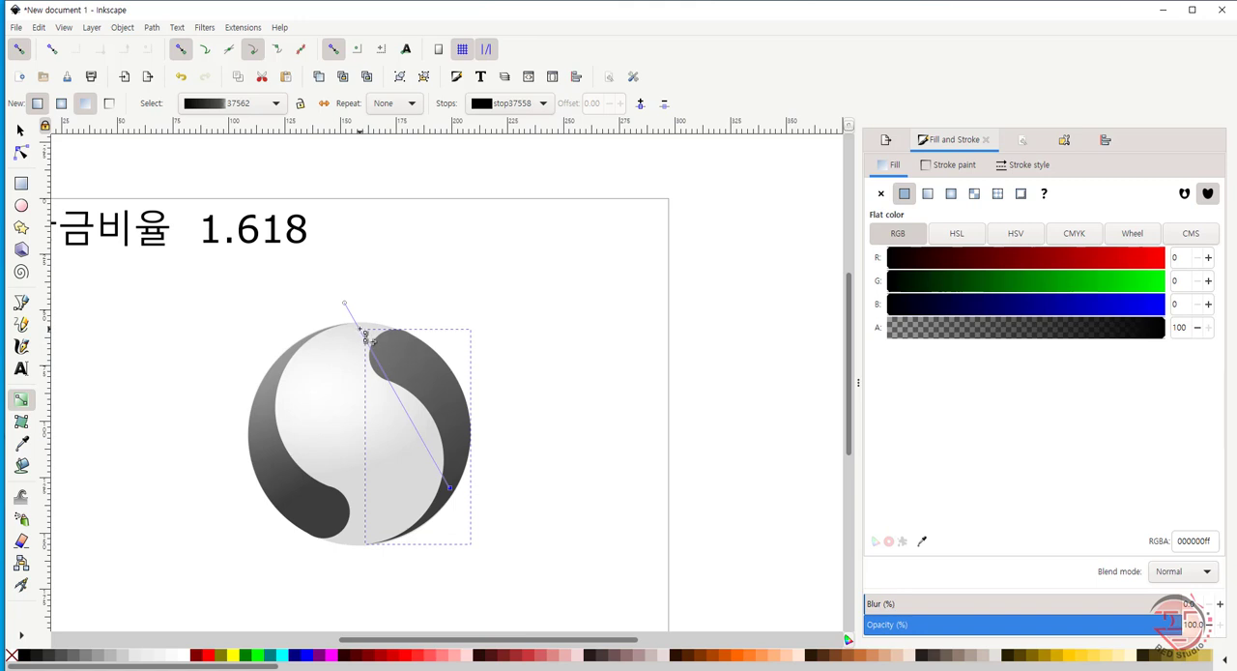
double_click(364, 330)
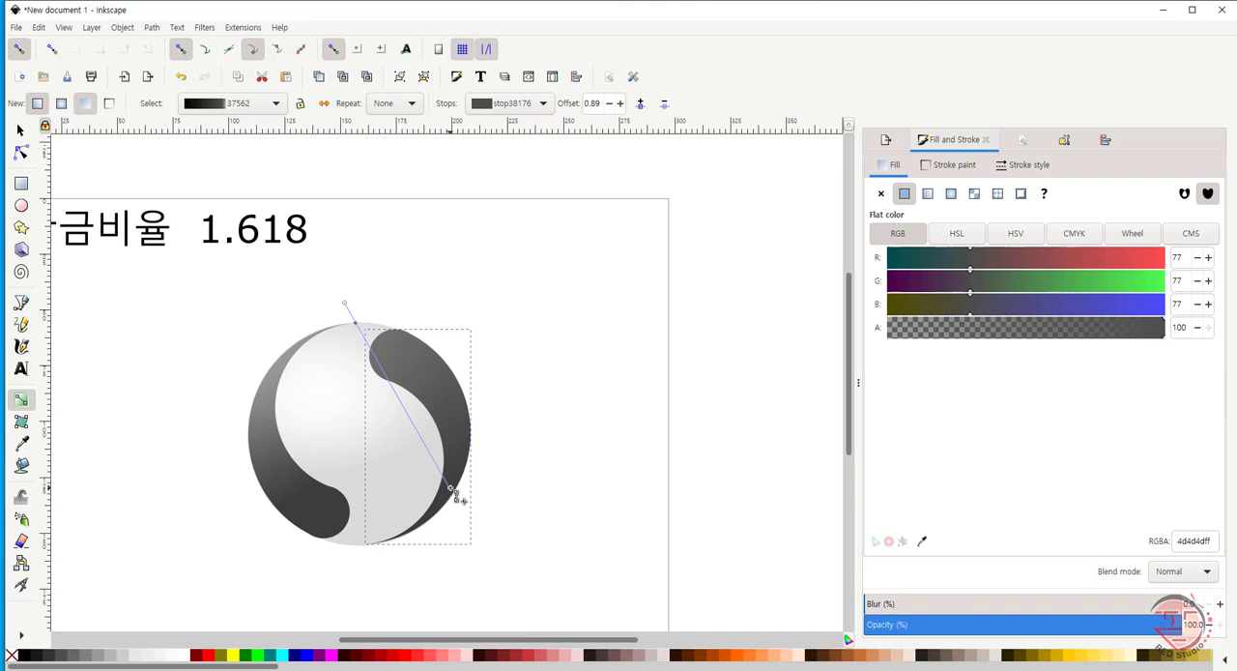
left_click_drag(451, 489, 451, 442)
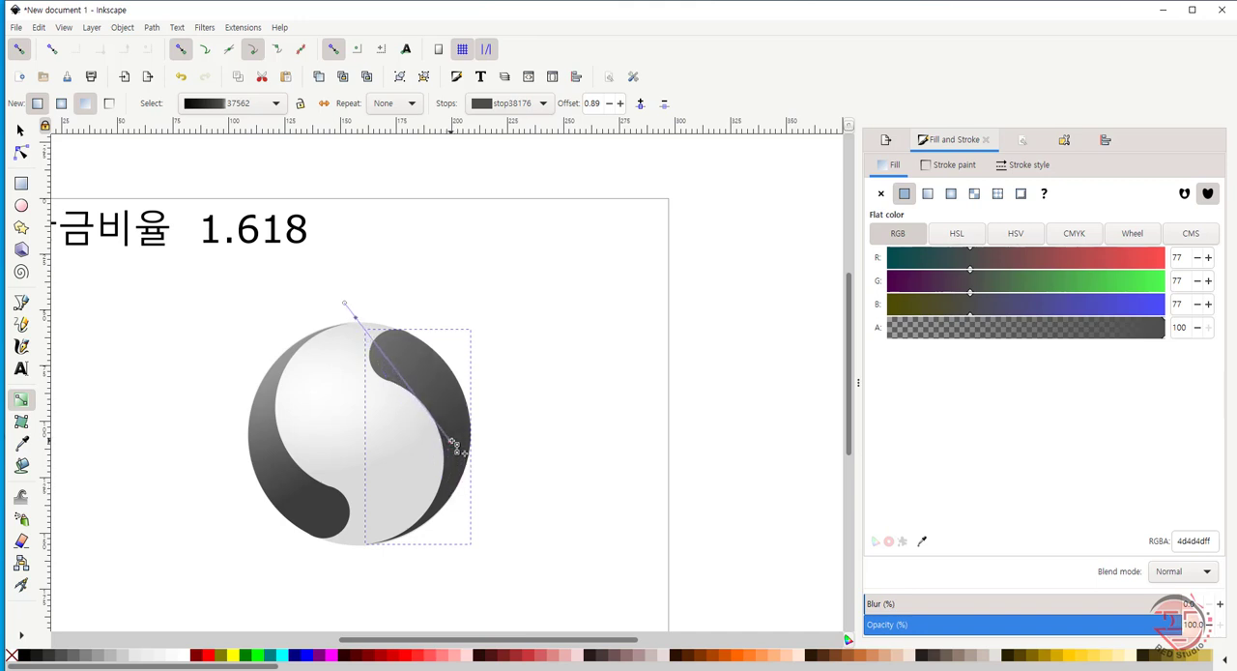
left_click(452, 441)
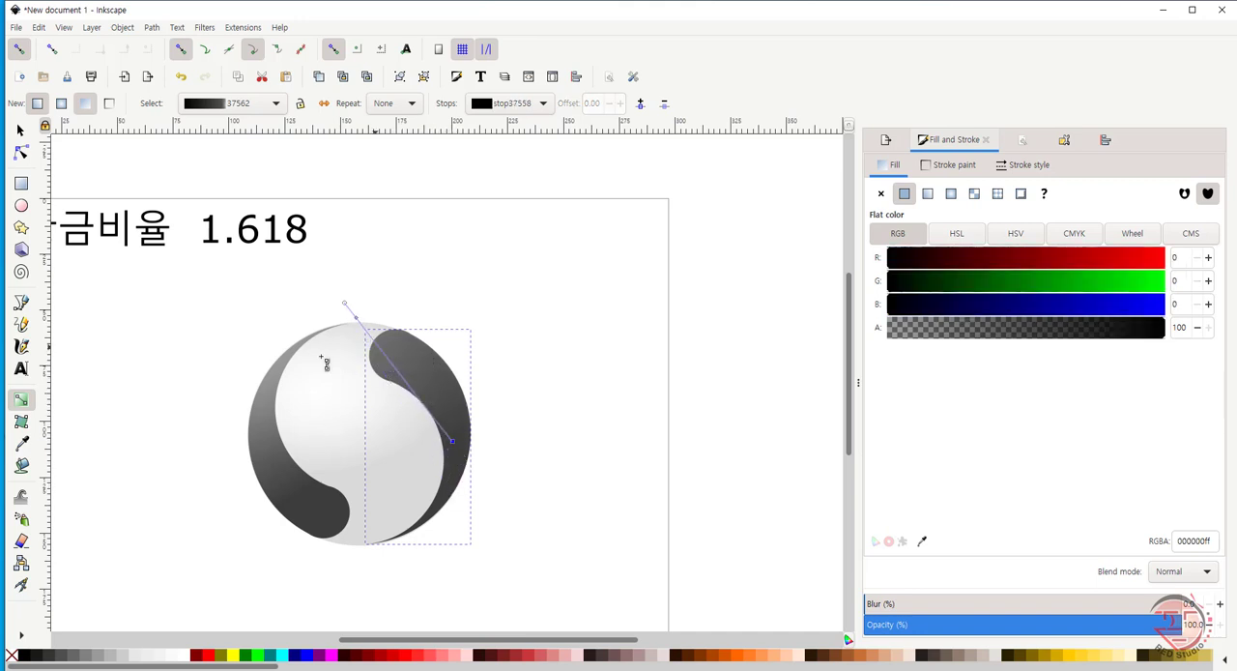
left_click_drag(359, 321, 382, 344)
left_click(373, 333)
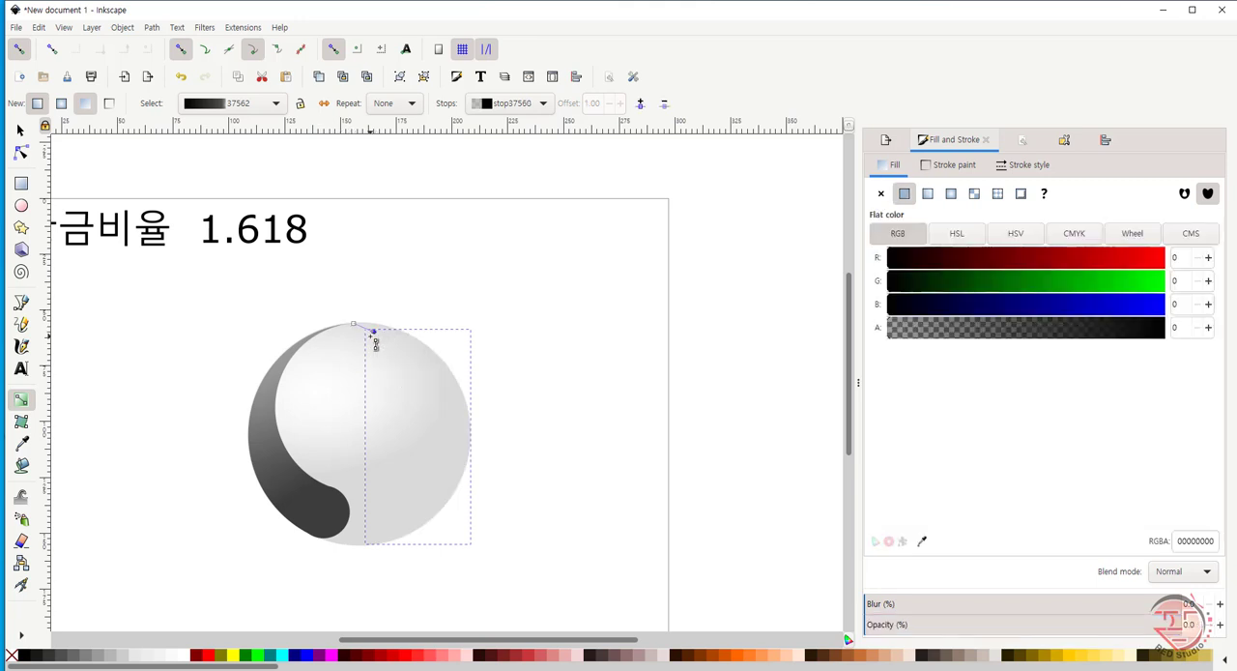
key("ctrl+z")
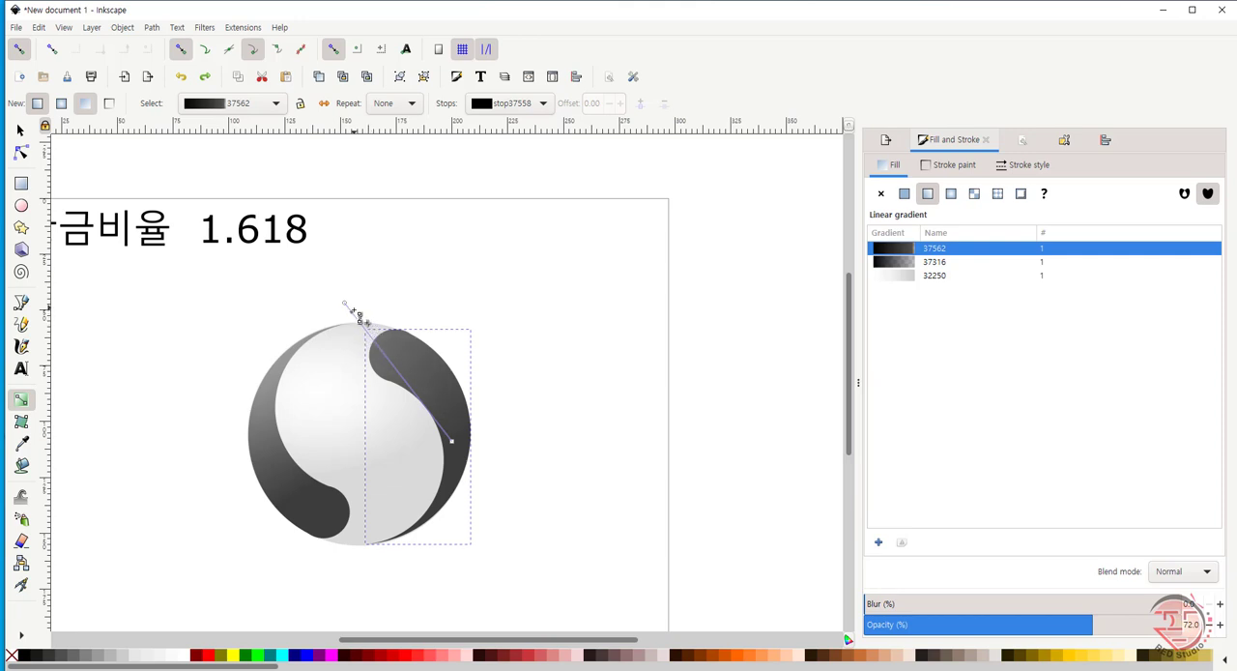
- Move the transparent end of the right lobe's gradient slightly farther up and away from the circle, beyond the grey stop
double_click(364, 323)
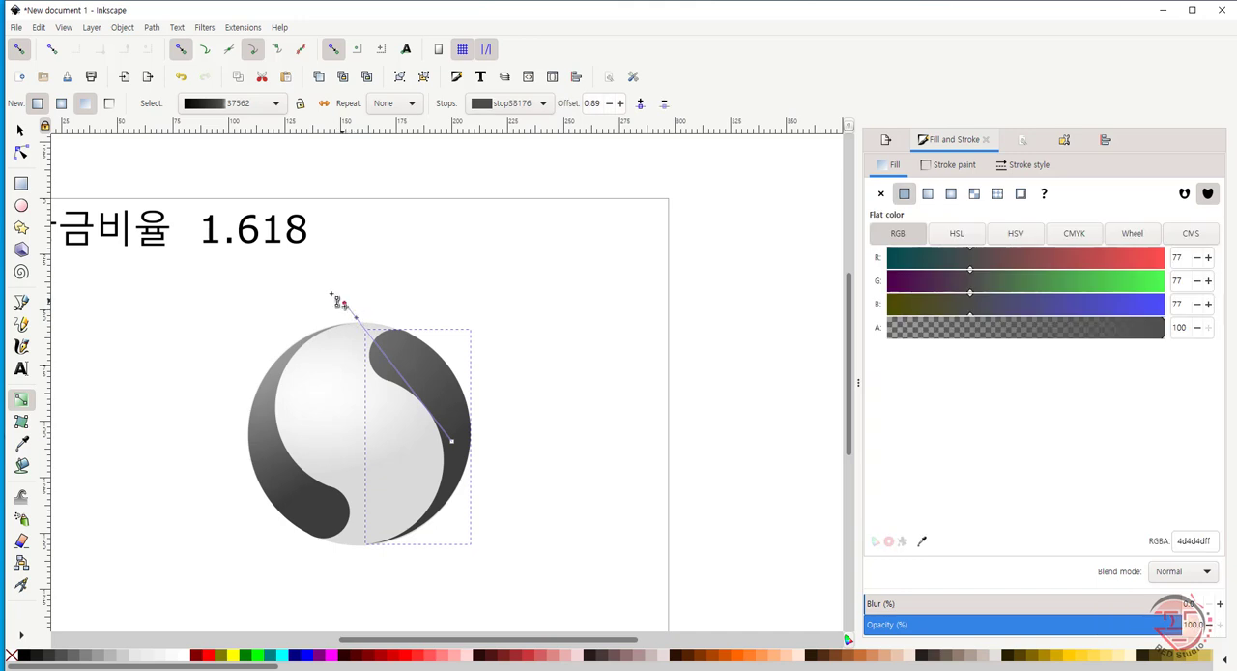
left_click_drag(331, 293, 326, 286)
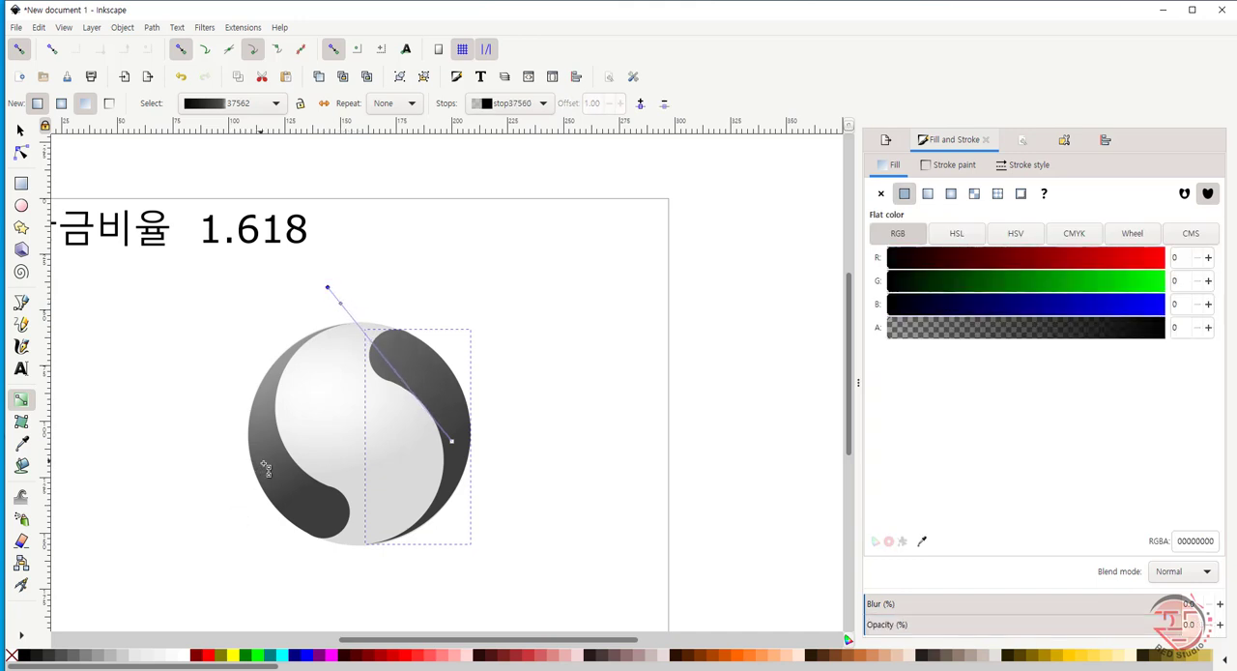
left_click_drag(268, 463, 270, 464)
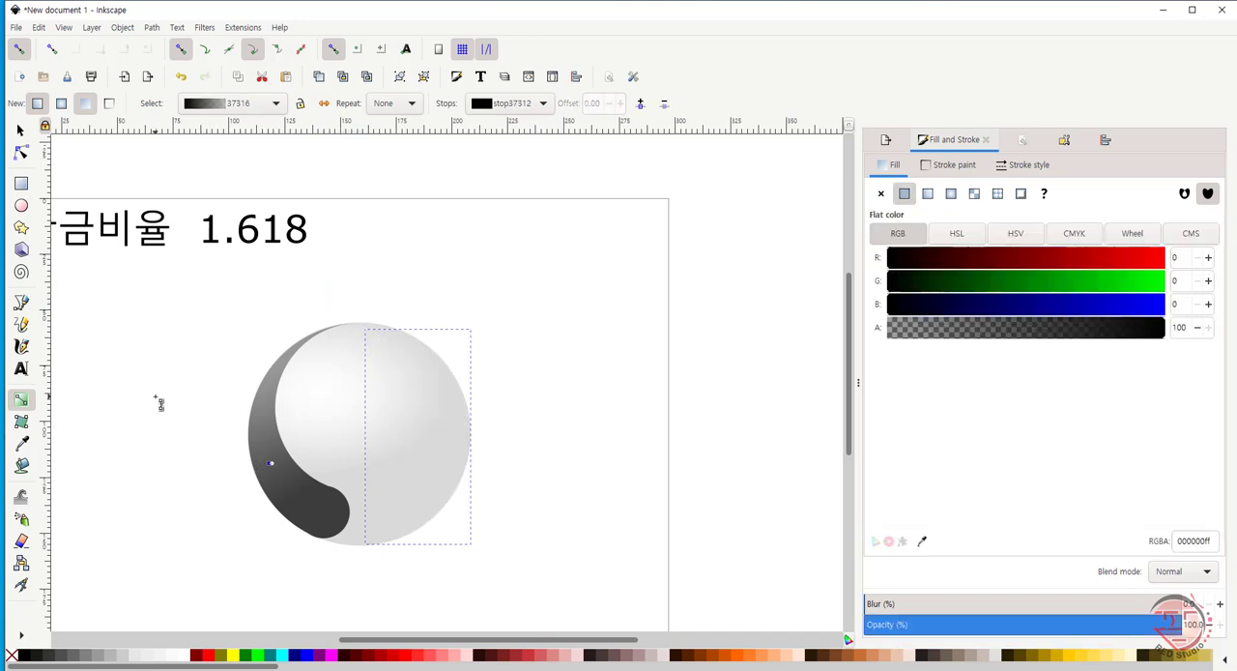
left_click(19, 131)
left_click(80, 473)
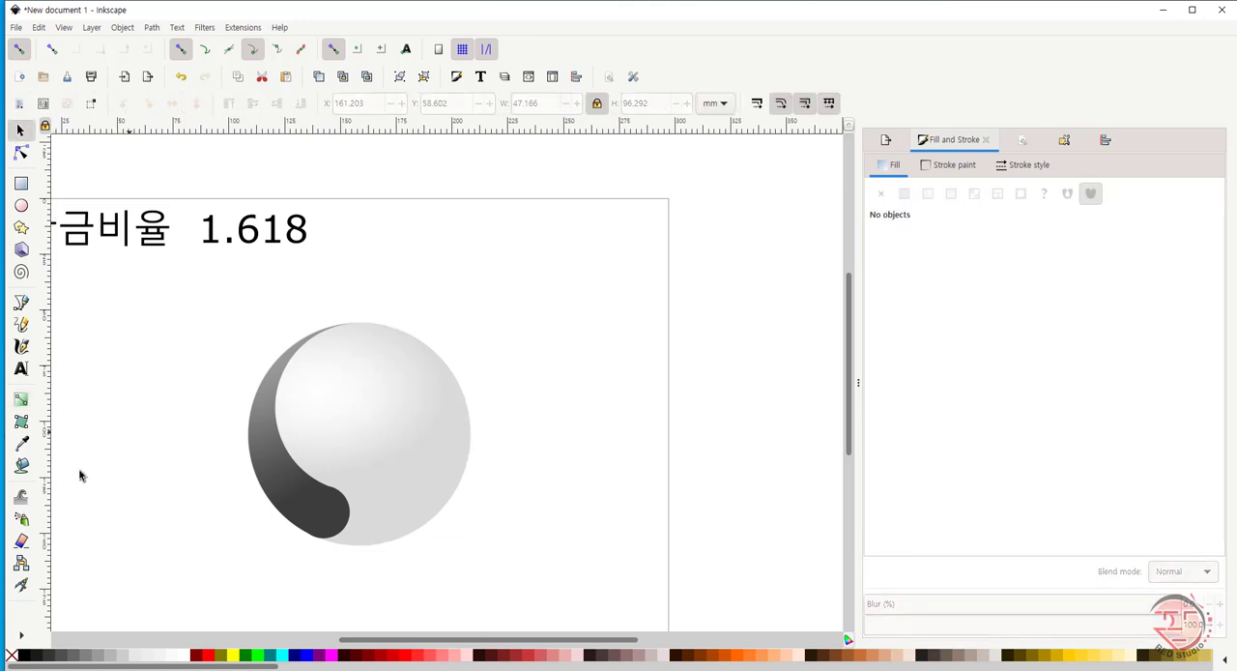
key("ctrl+z")
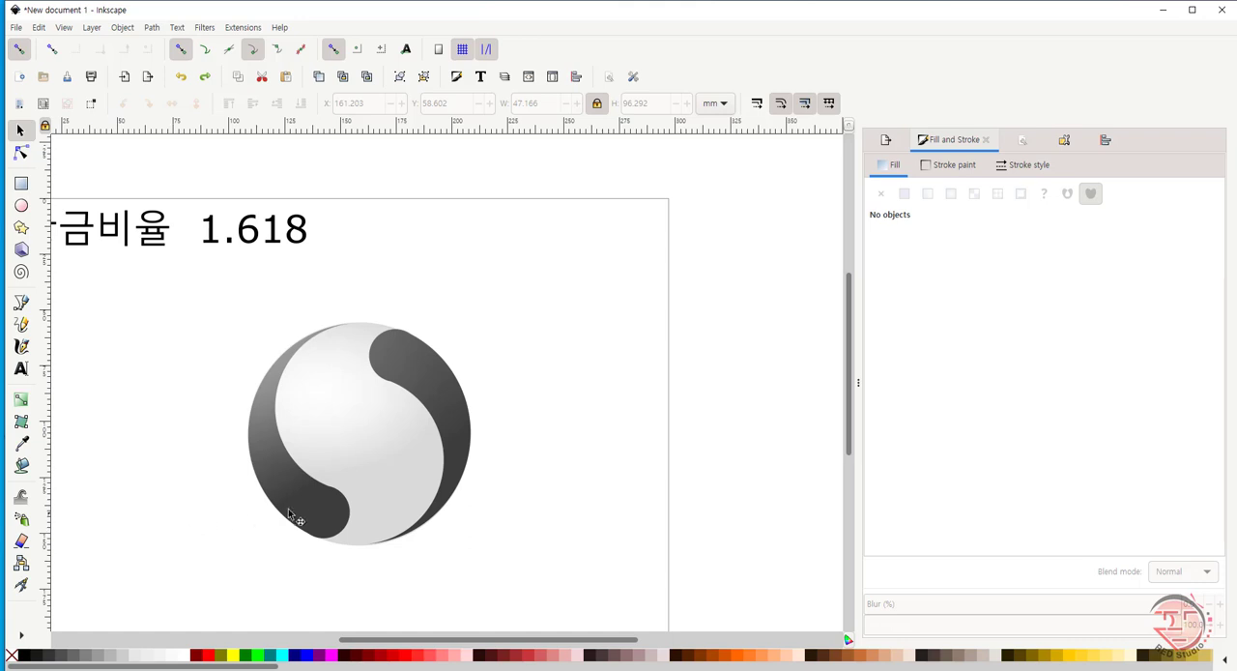
- Move the transparent end of the left lobe's gradient closer to the circle, just above its upper-left edge
left_click(301, 527)
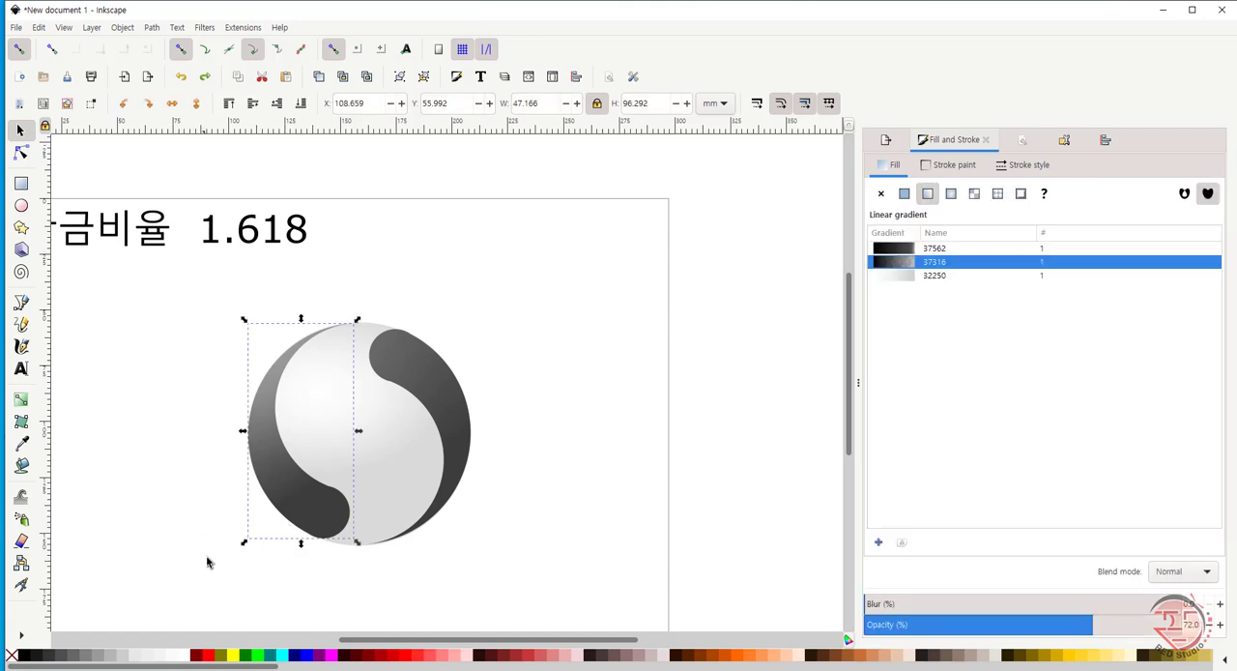
left_click(21, 399)
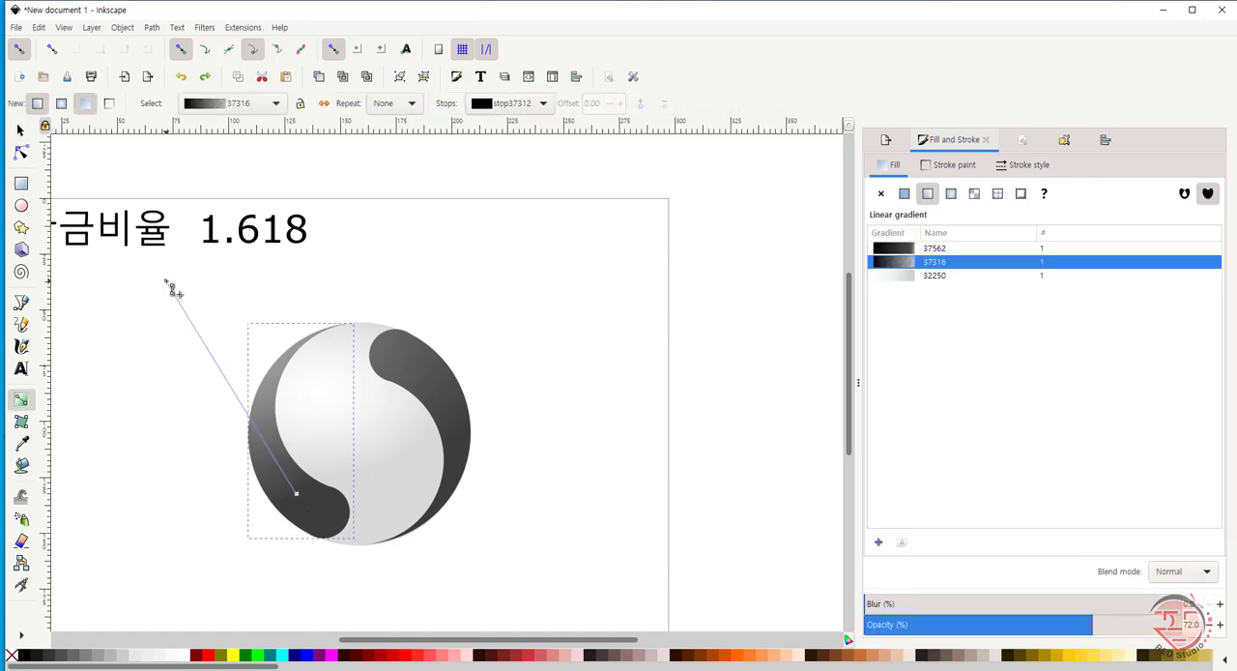
mouse_move(167, 282)
left_mouse_down()
mouse_move(221, 307)
mouse_move(218, 281)
mouse_move(233, 298)
left_mouse_up()
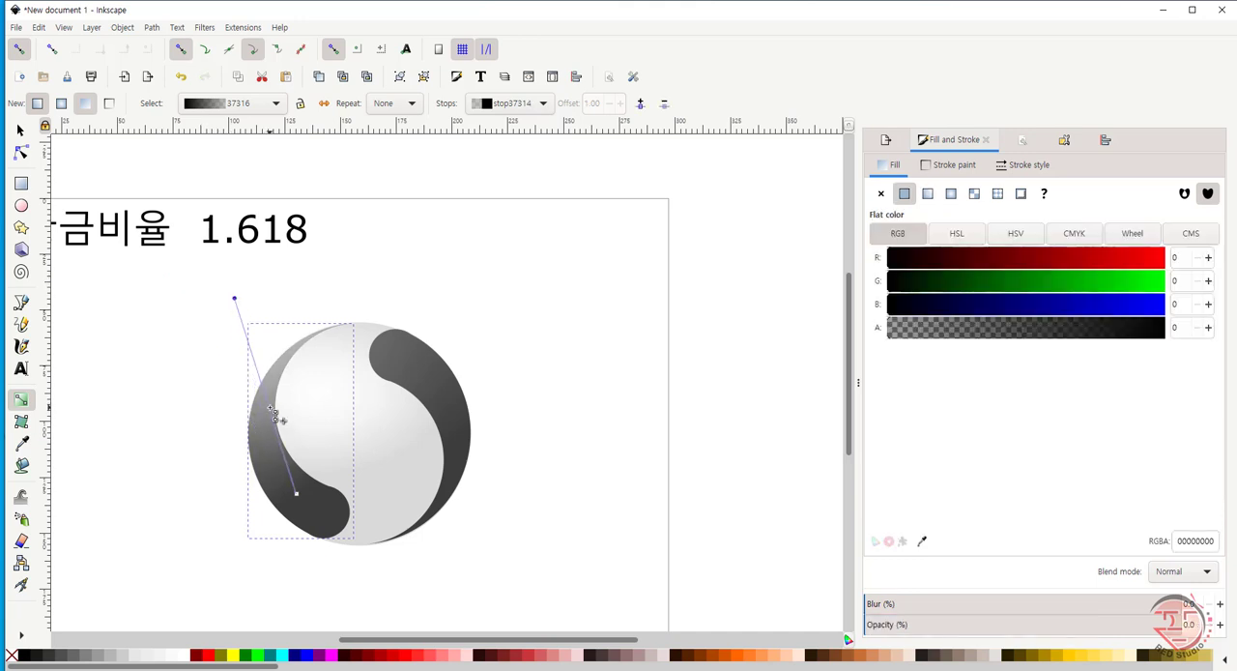
- Add an opaque 333333 stop to the left lobe's gradient and move it toward the transparent end to offset 0.68
double_click(272, 415)
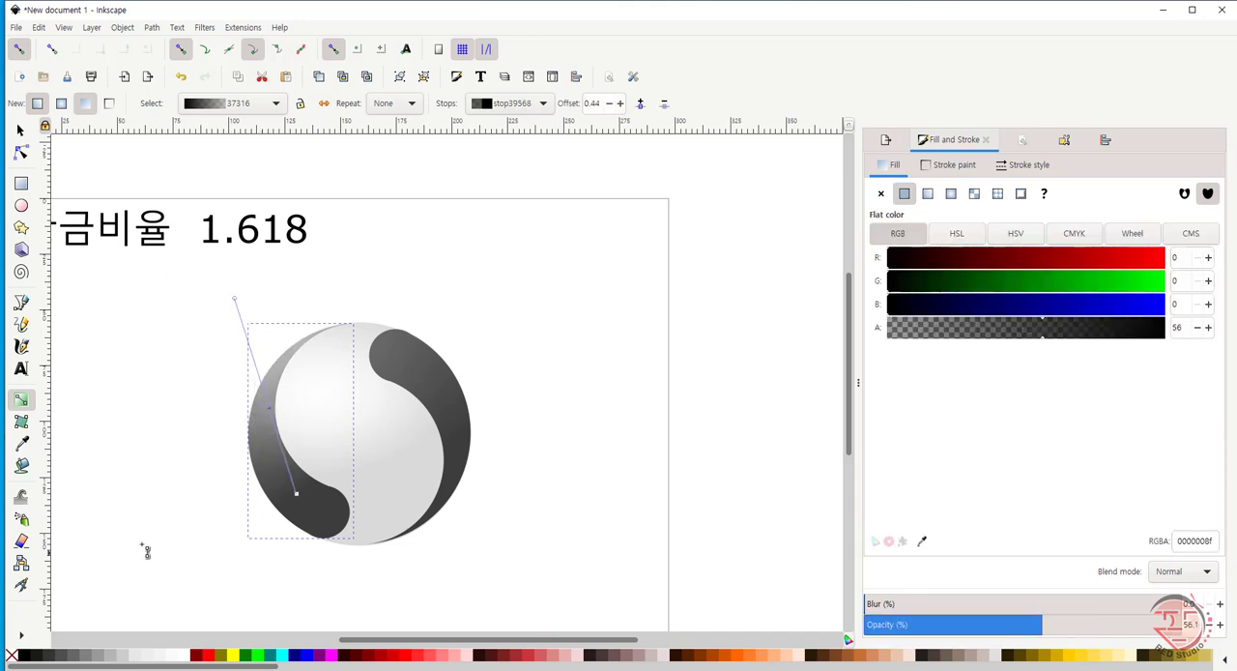
left_click(51, 658)
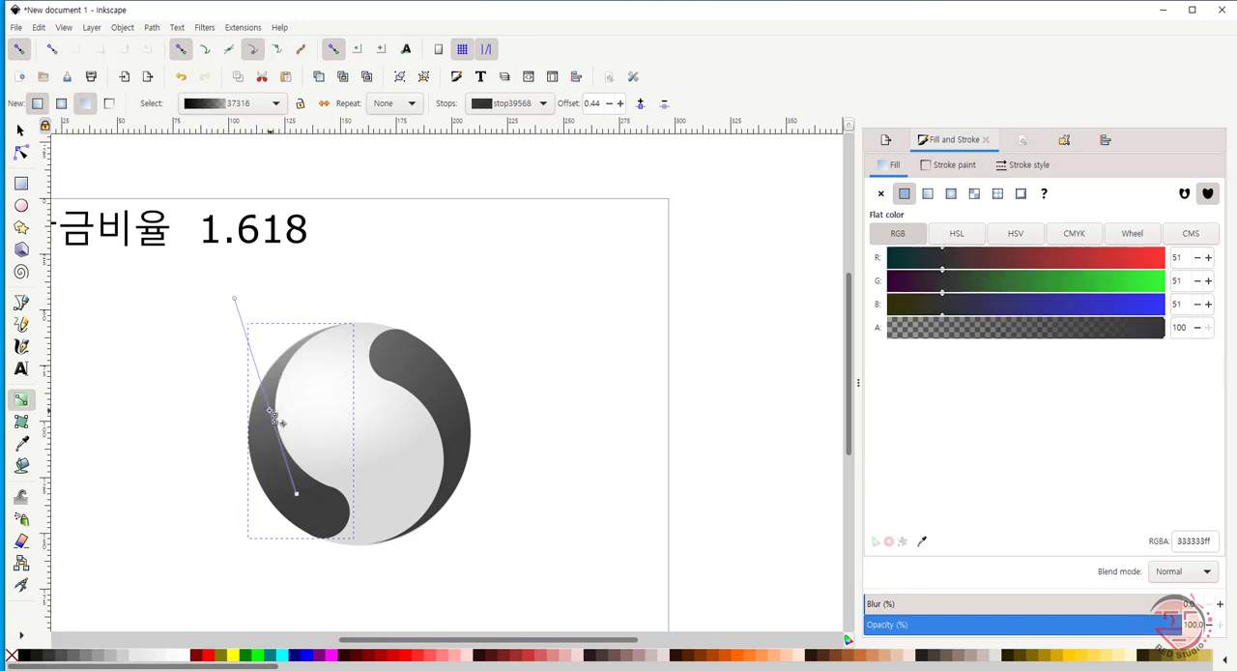
left_click_drag(280, 421, 260, 364)
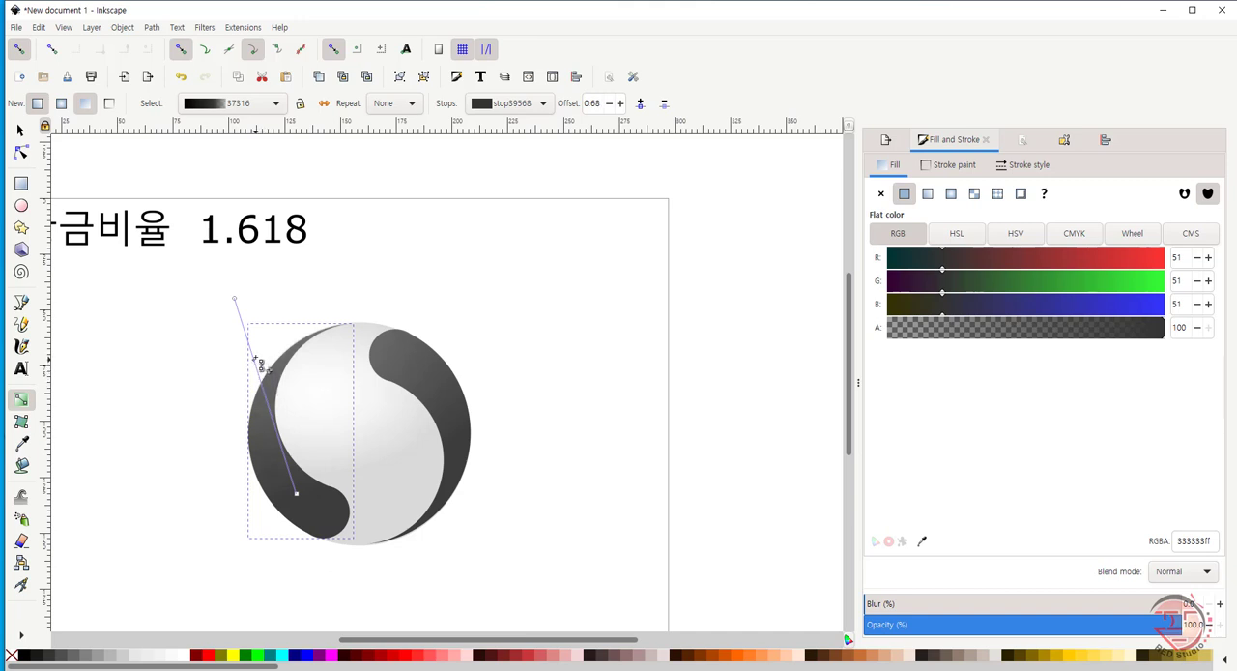
left_click(178, 464)
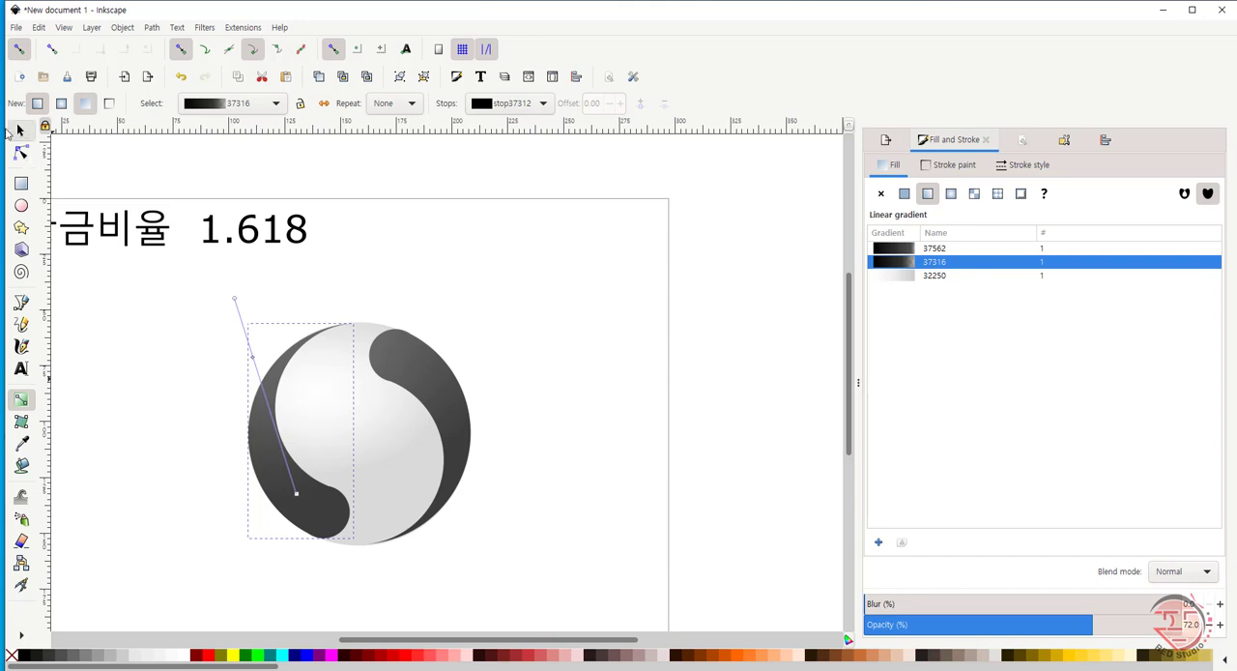
left_click(19, 132)
left_click(146, 443)
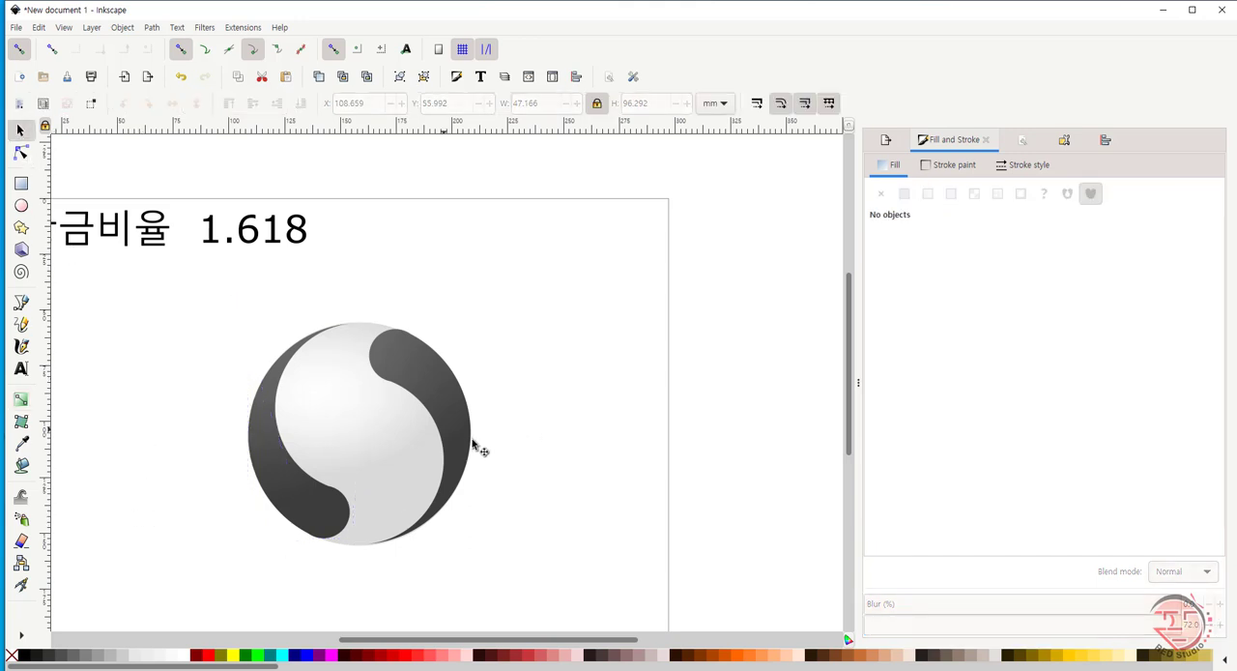
- Shift the centre of the light circle's radial gradient slightly up and right, and shorten its horizontal radius
left_click(384, 447)
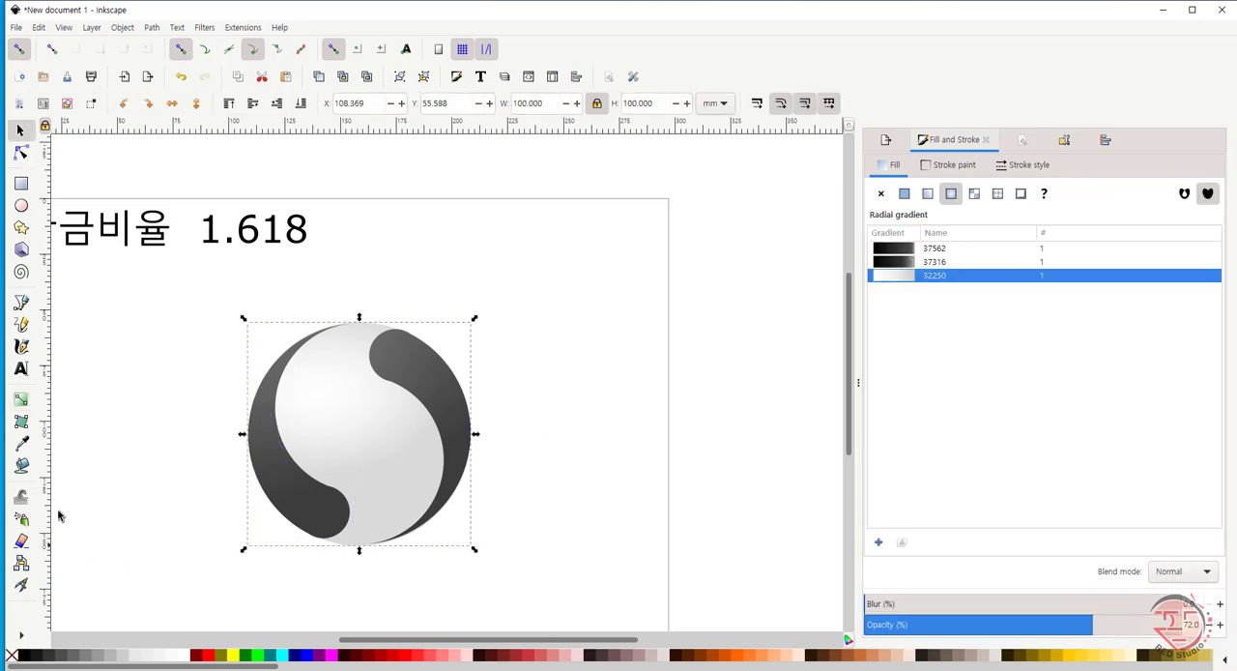
left_click(22, 400)
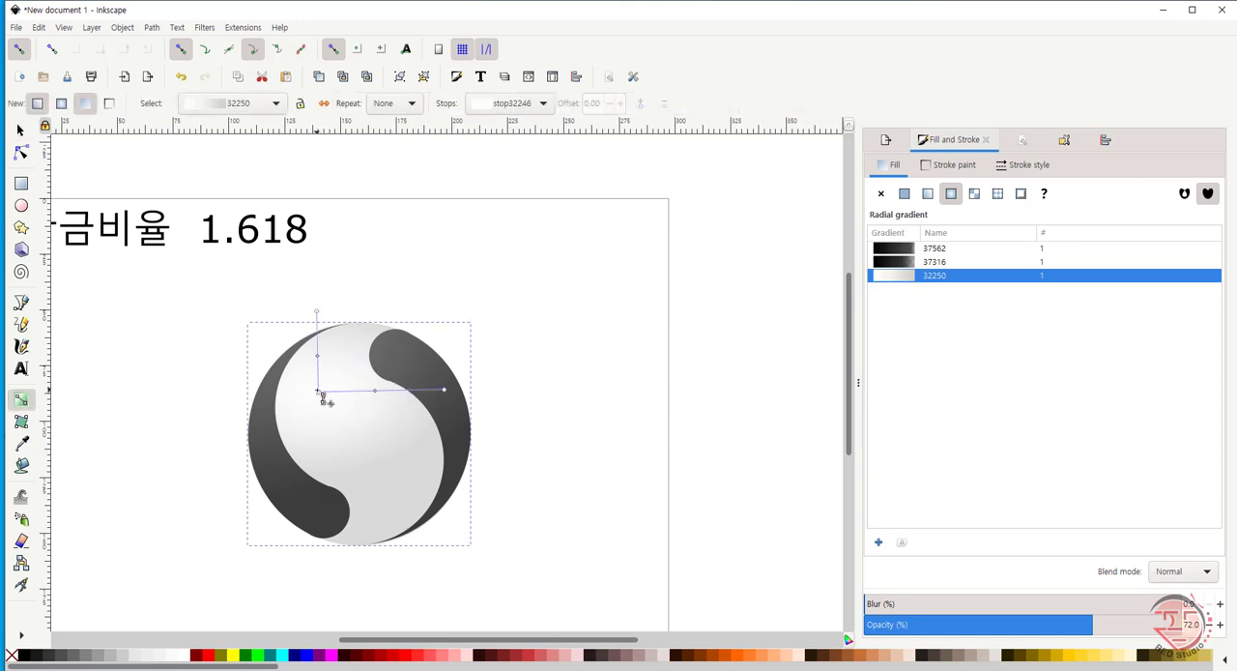
left_click_drag(318, 392, 327, 384)
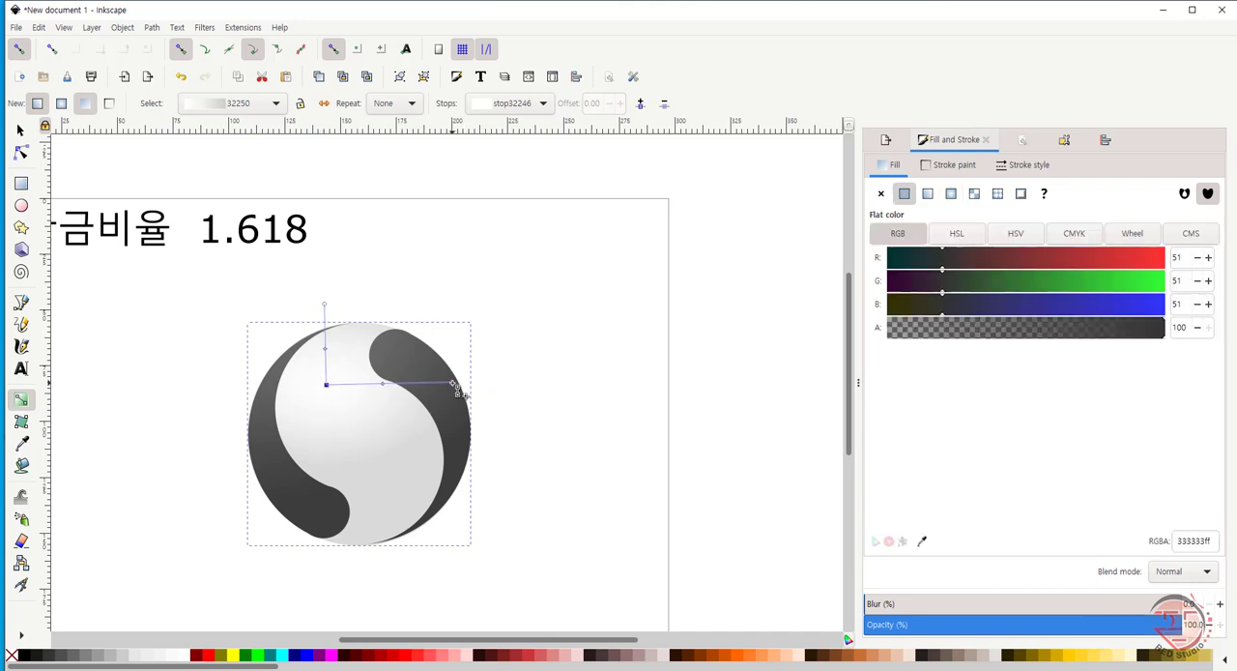
left_click_drag(456, 386, 430, 385)
- Move the middle stop of the light circle's radial gradient to offset 0.37, and deselect the circle
left_click(367, 385)
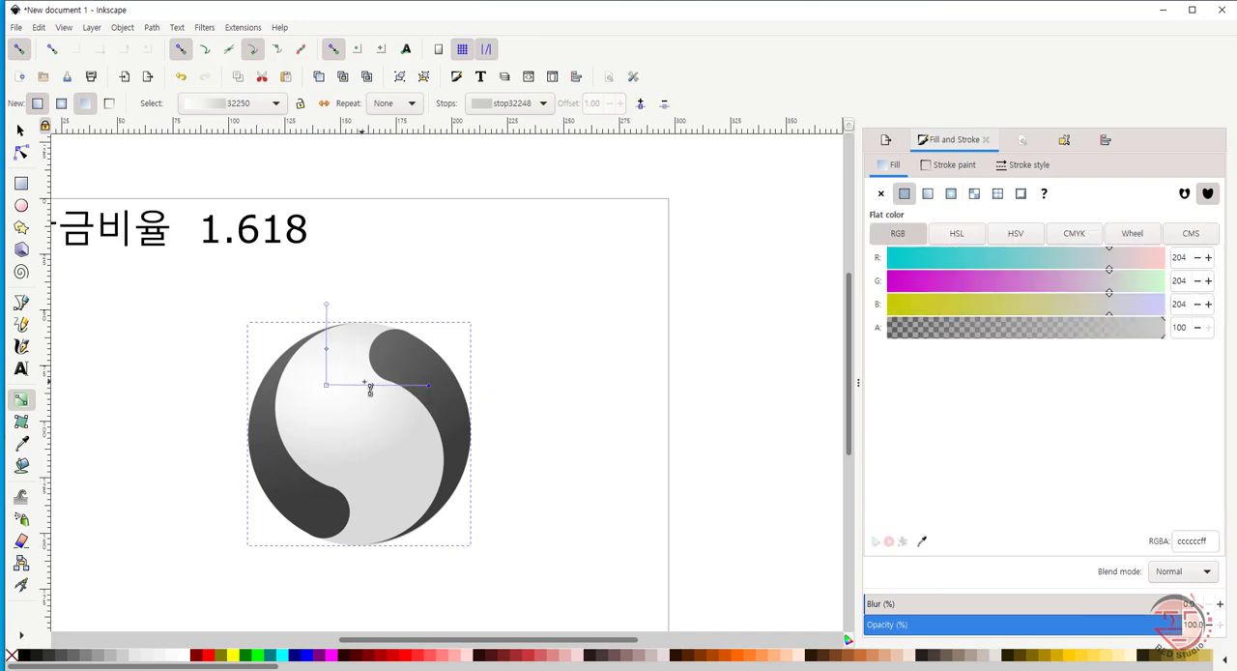
mouse_move(370, 385)
left_mouse_down()
mouse_move(409, 387)
mouse_move(375, 391)
left_mouse_up()
key("ctrl+z")
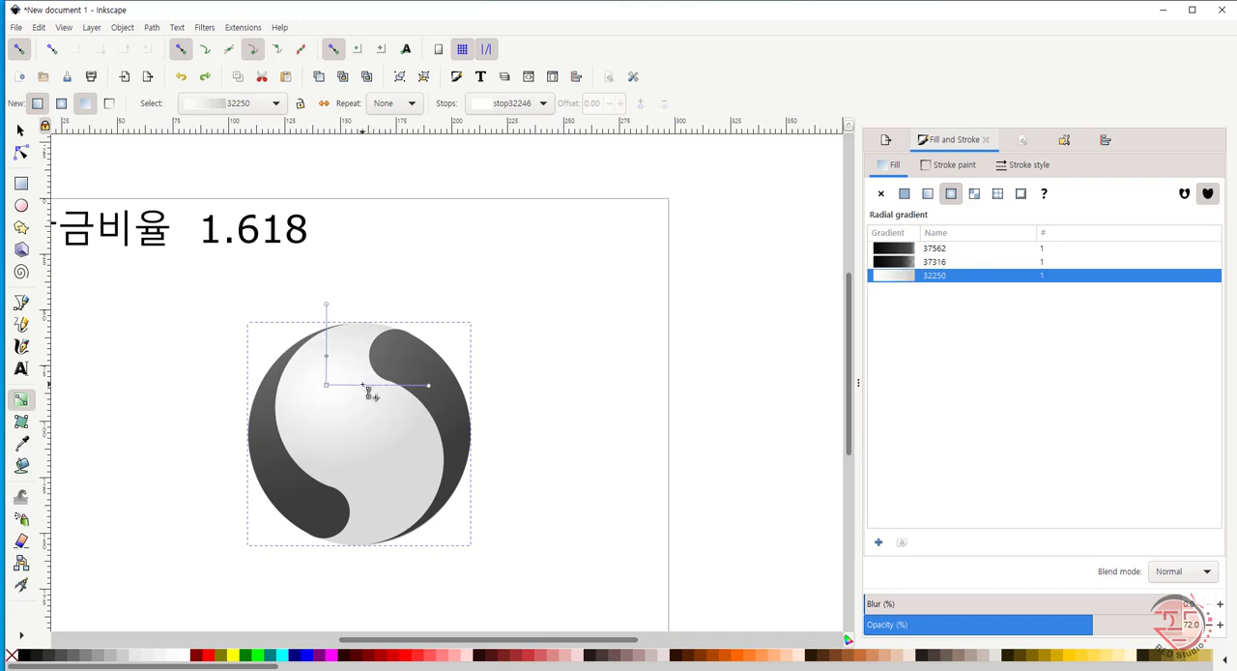
left_click(365, 386)
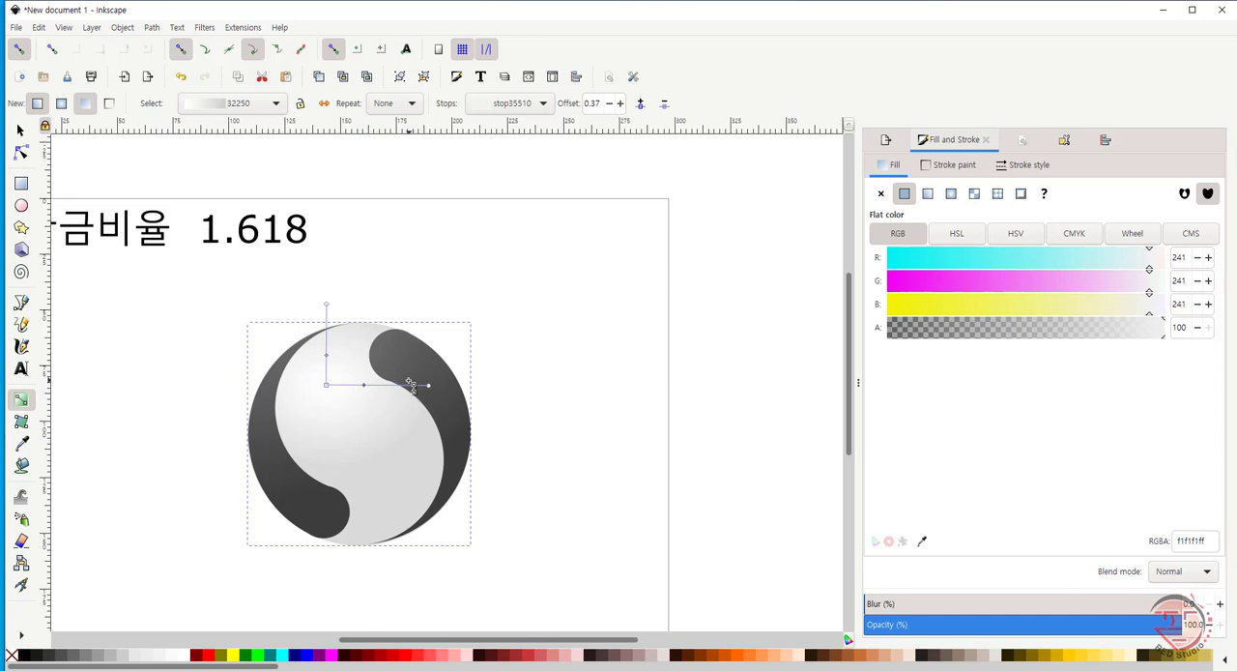
key("s")
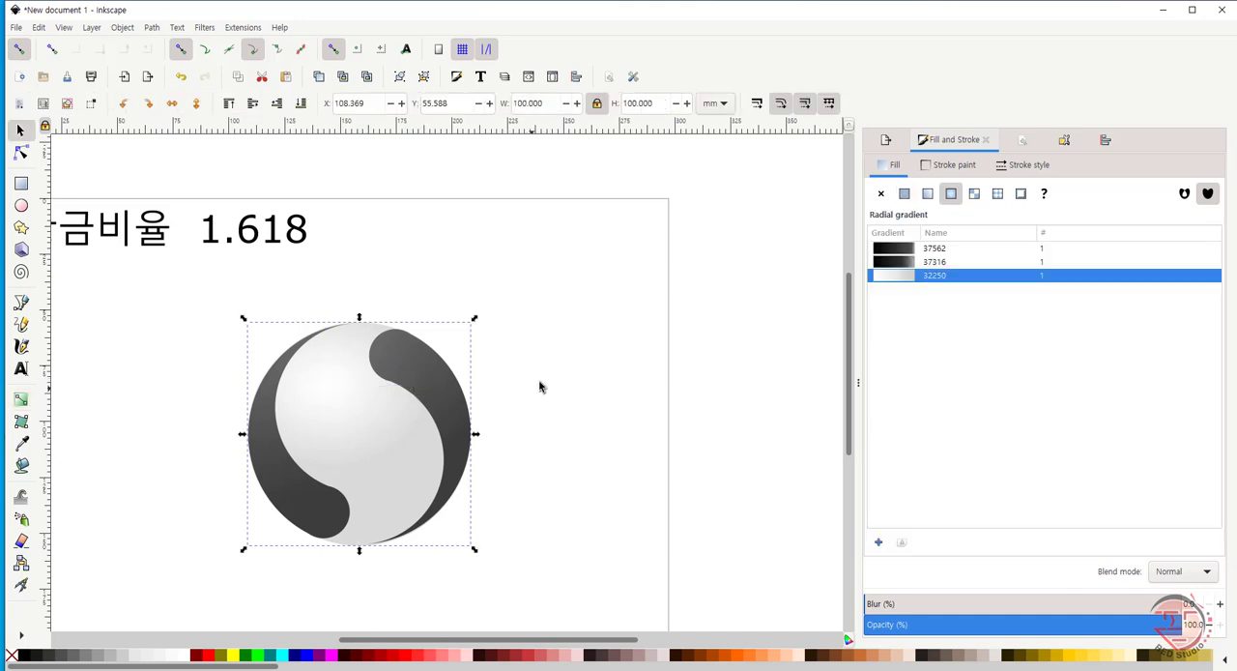
left_click(540, 383)
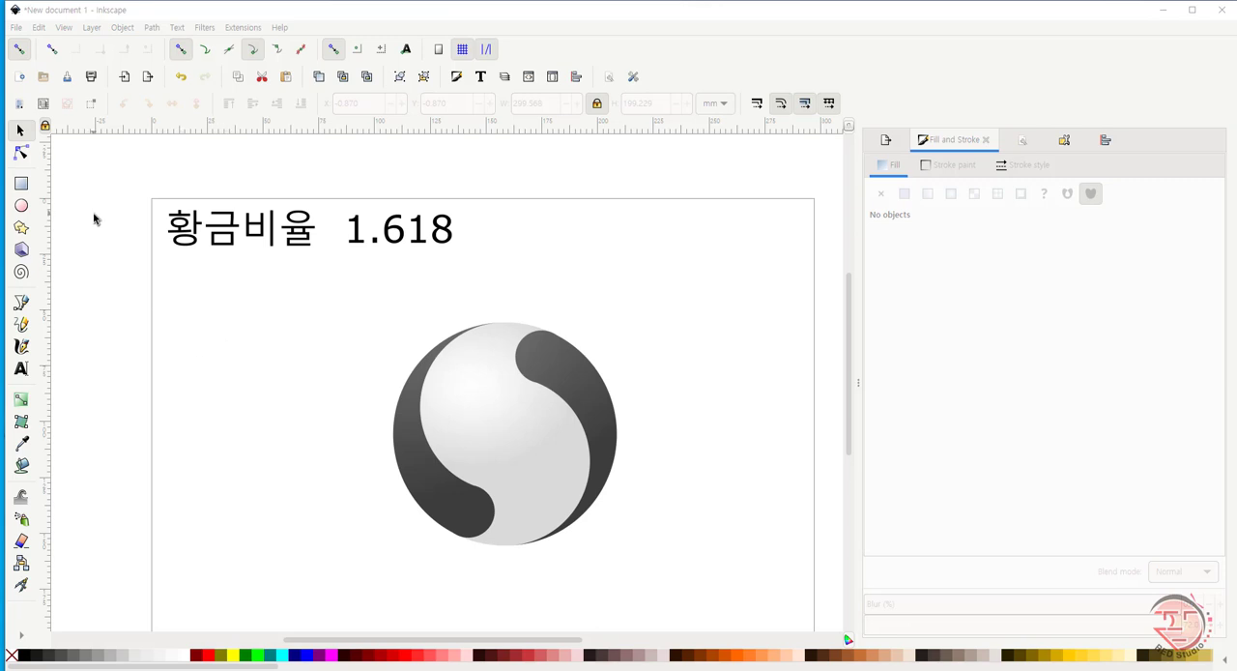
- Draw a dark grey background rectangle about 301 by 187 mm across the page and place it behind the emblem and title
left_click(21, 182)
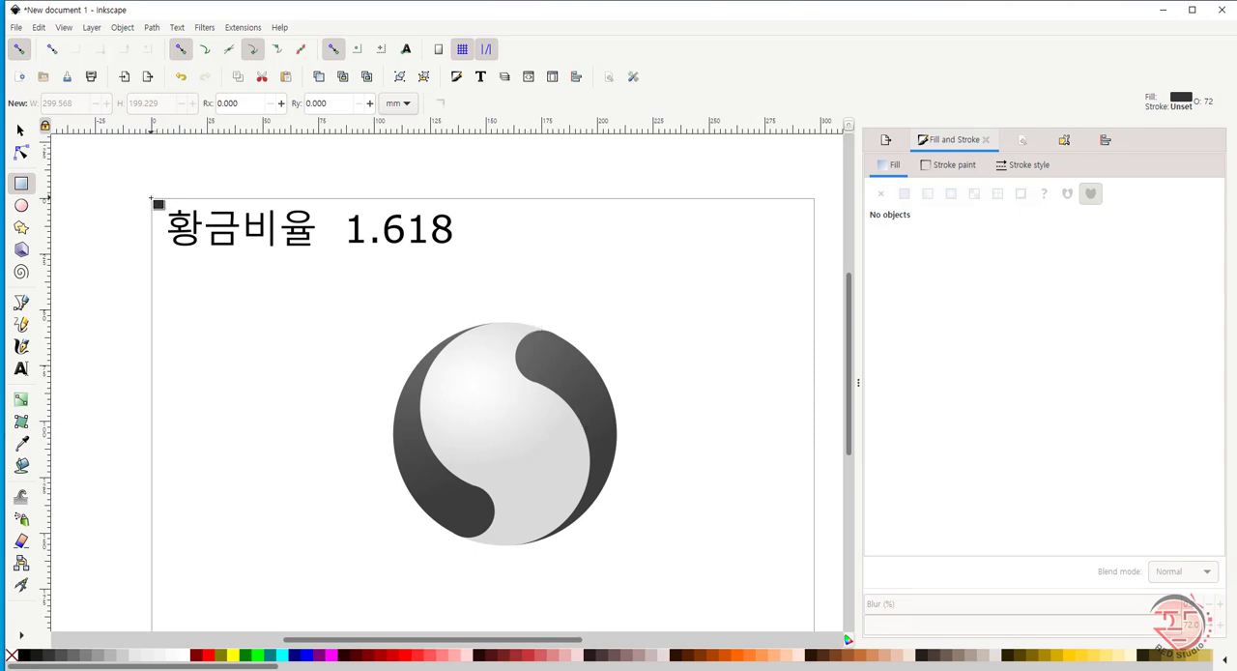
mouse_move(150, 198)
left_mouse_down()
mouse_move(679, 564)
mouse_move(820, 613)
left_mouse_up()
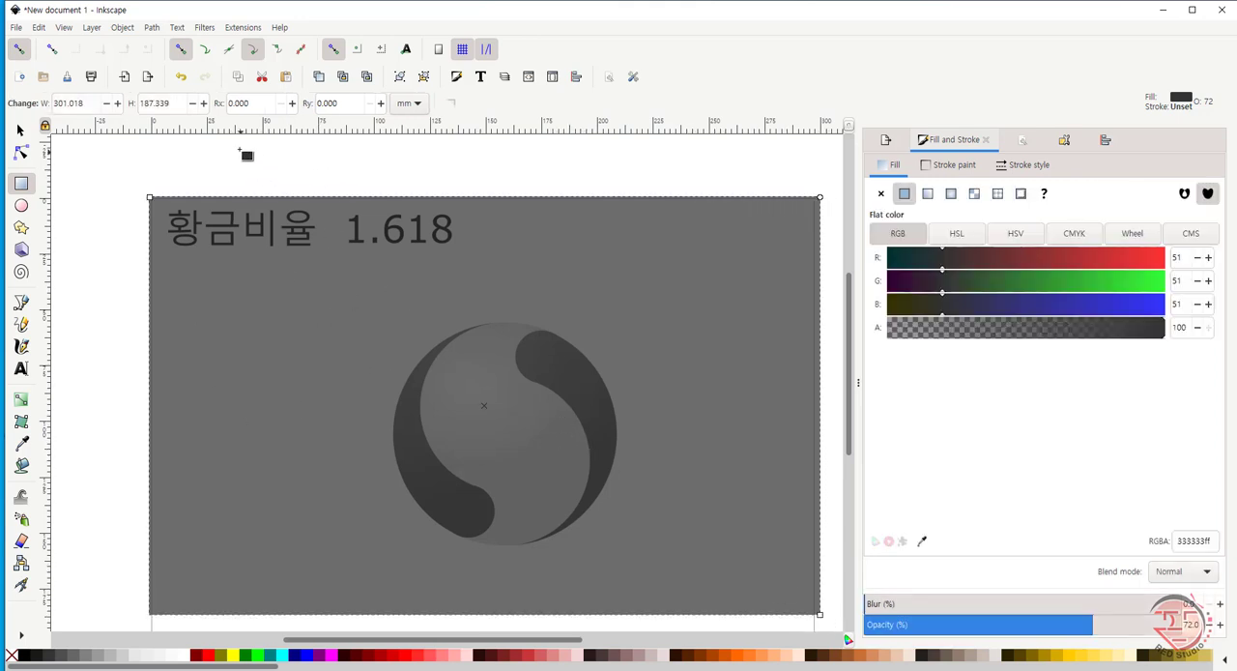
left_click(20, 129)
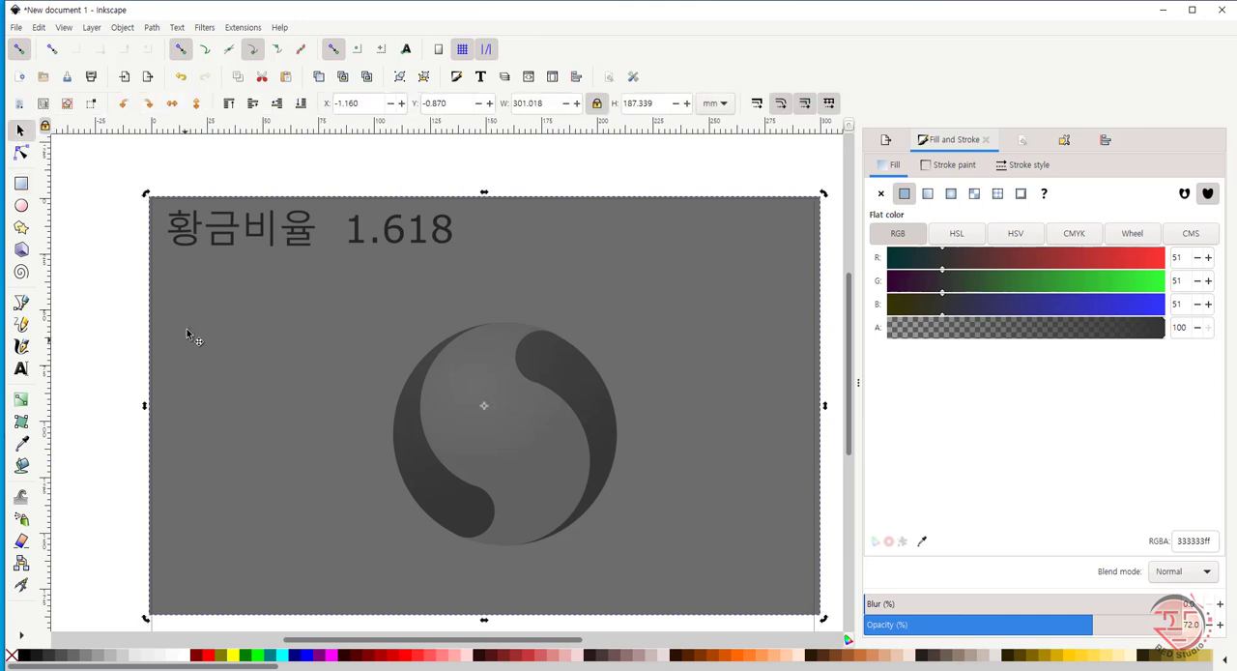
left_click(301, 102)
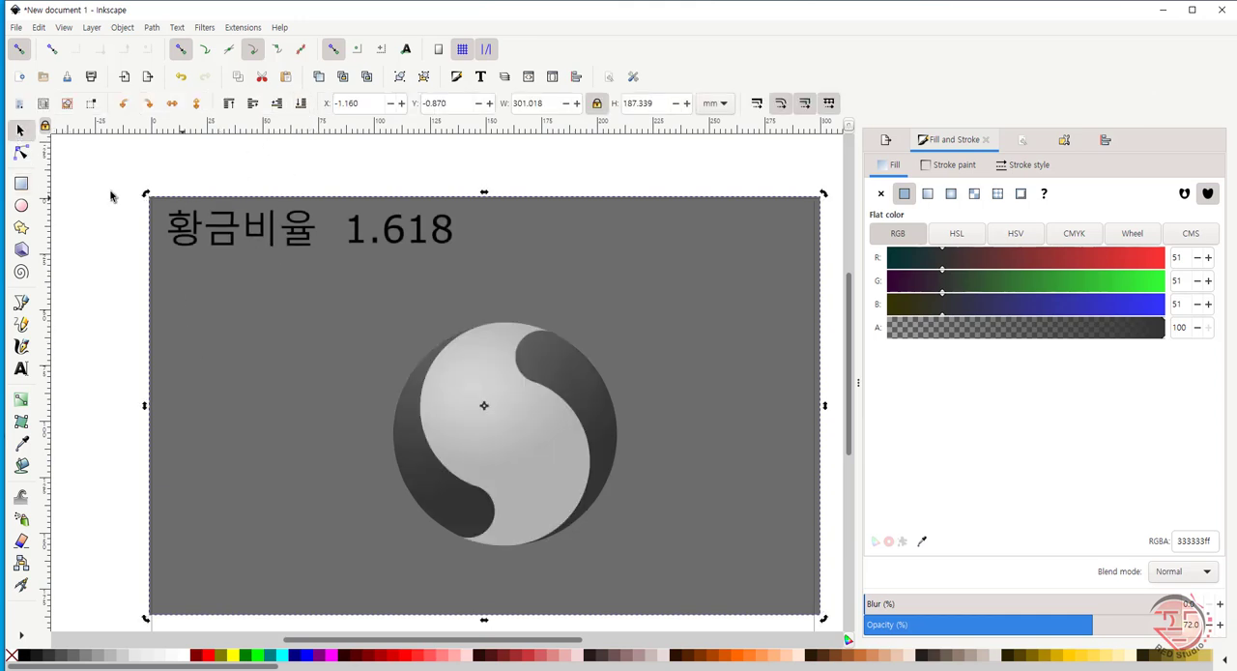
left_click(82, 319)
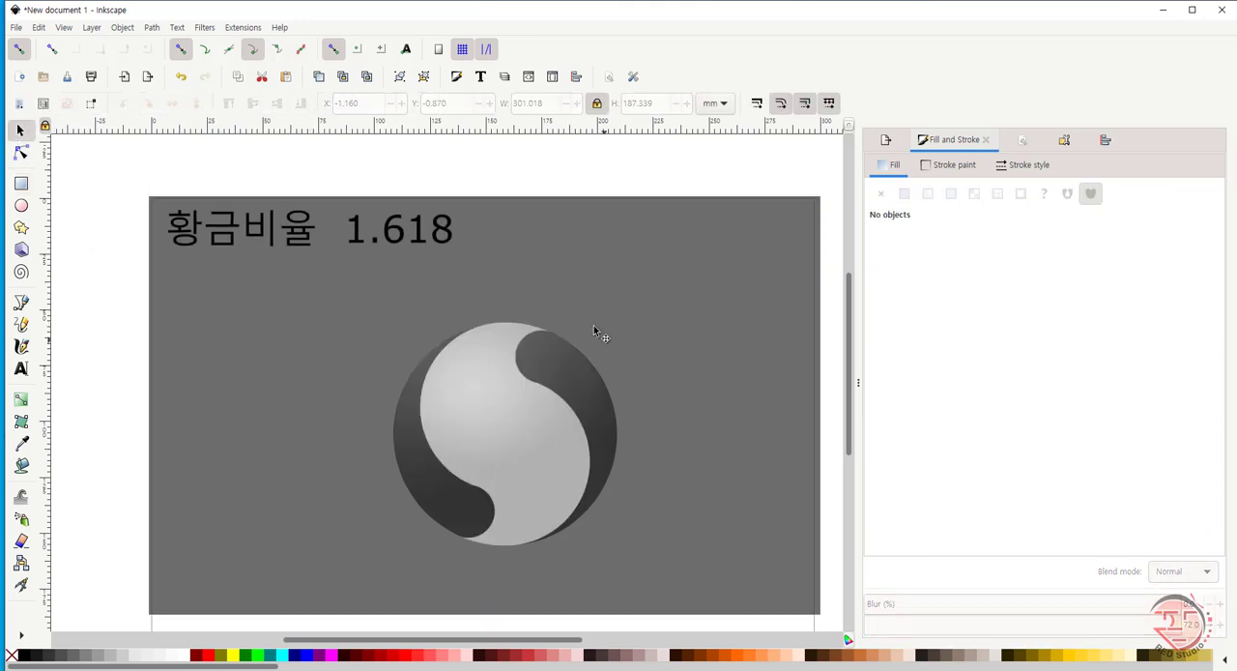
- Set the opacity of the light circle and both dark lobes to 100%
mouse_move(90, 302)
left_mouse_down()
mouse_move(655, 404)
mouse_move(743, 573)
left_mouse_up()
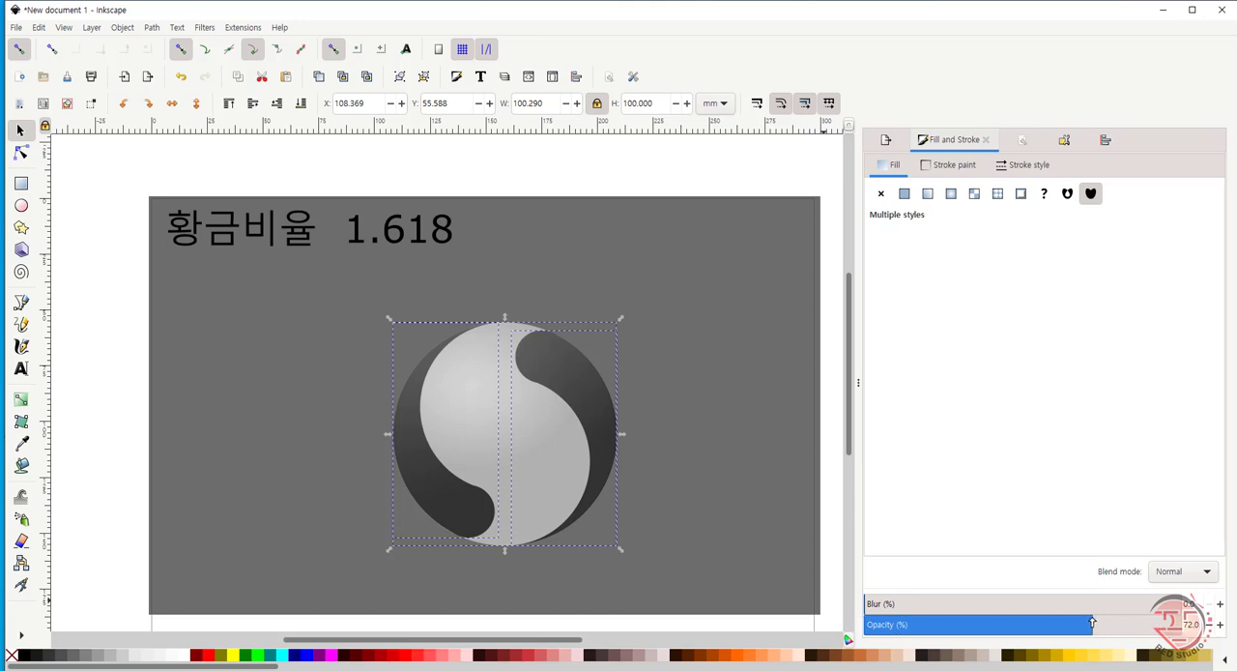
left_click(1198, 626)
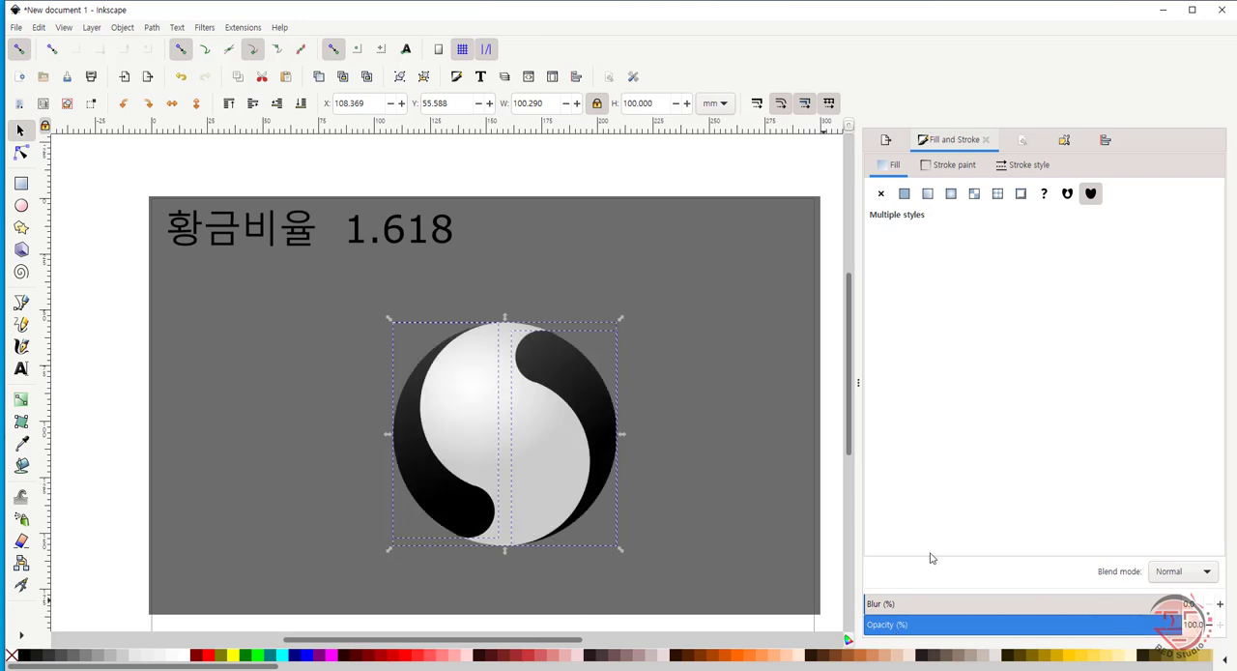
left_click(93, 378)
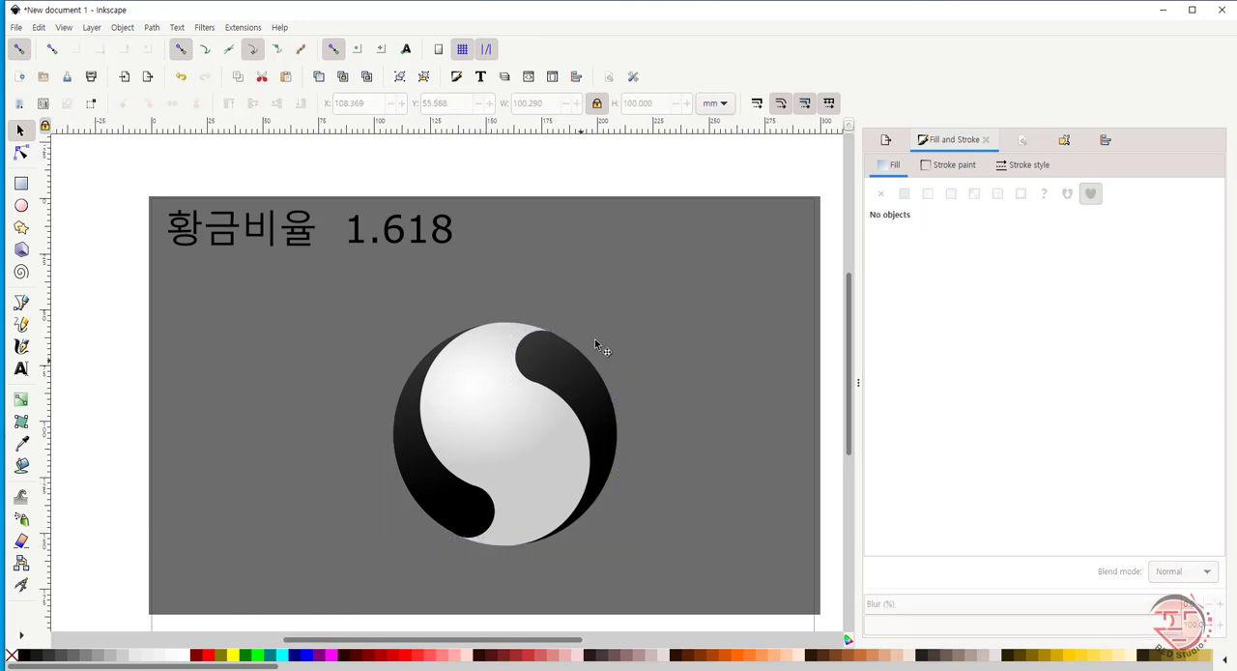
- Tilt and enlarge the light circle's radial gradient toward the right lobe's outer edge, and move its middle stop to offset 0.26
left_click(22, 400)
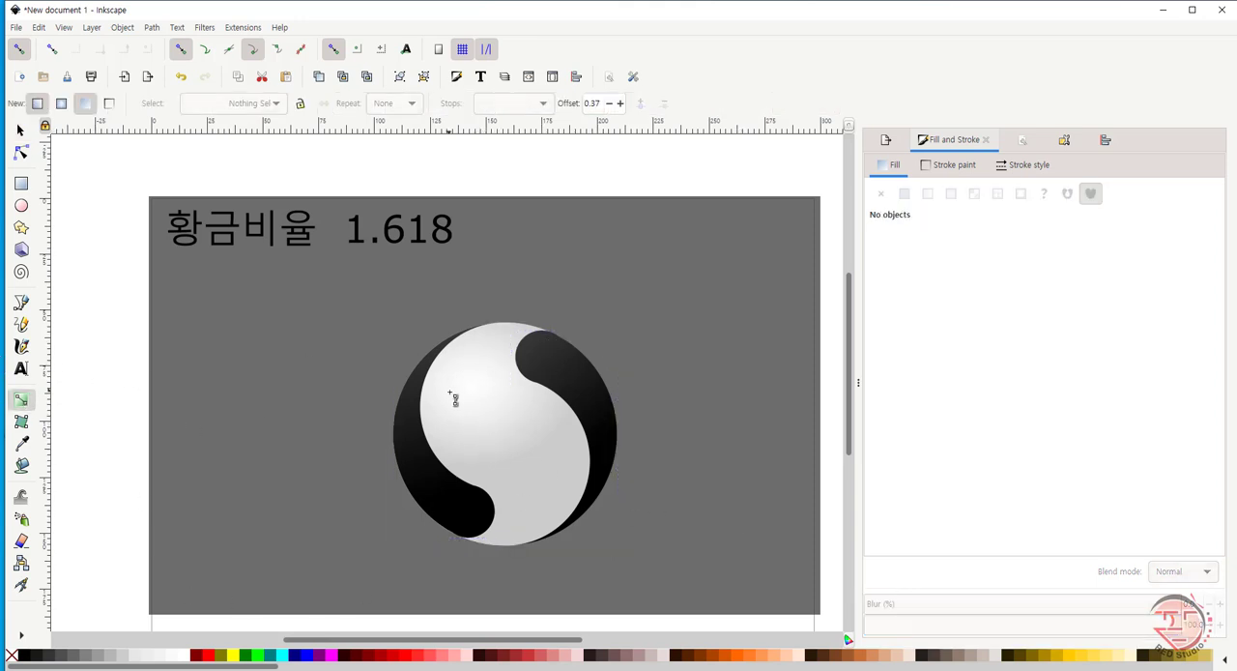
left_click(488, 397)
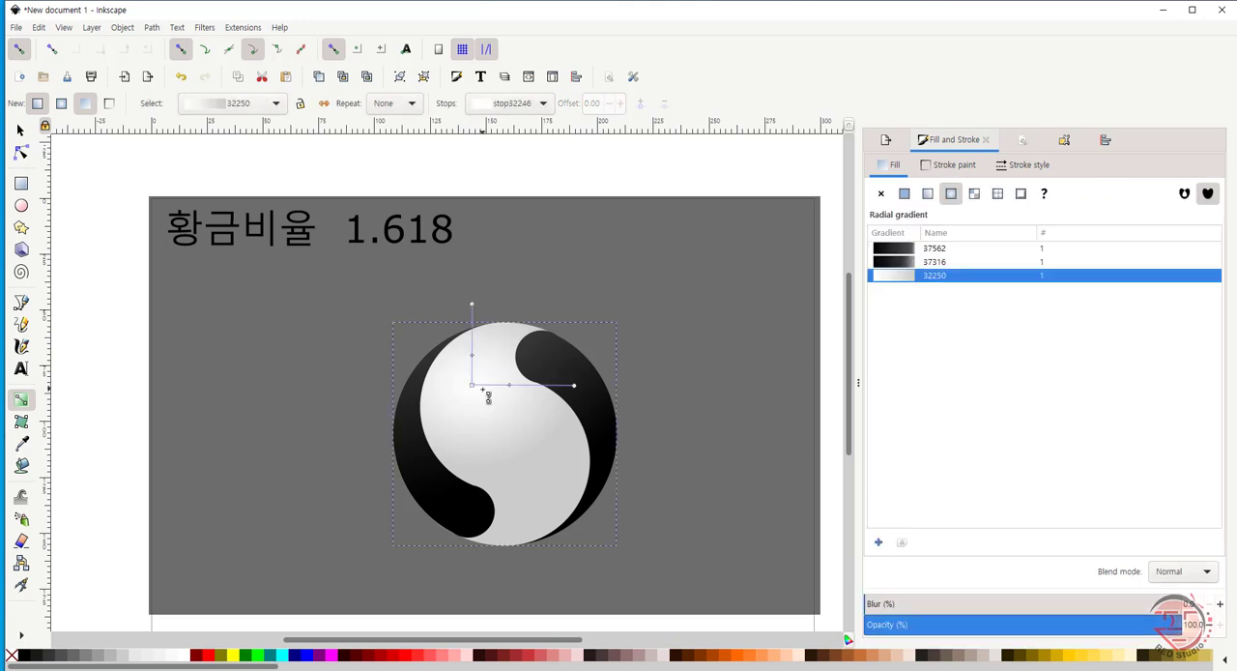
double_click(501, 385)
left_click_drag(581, 392, 606, 435)
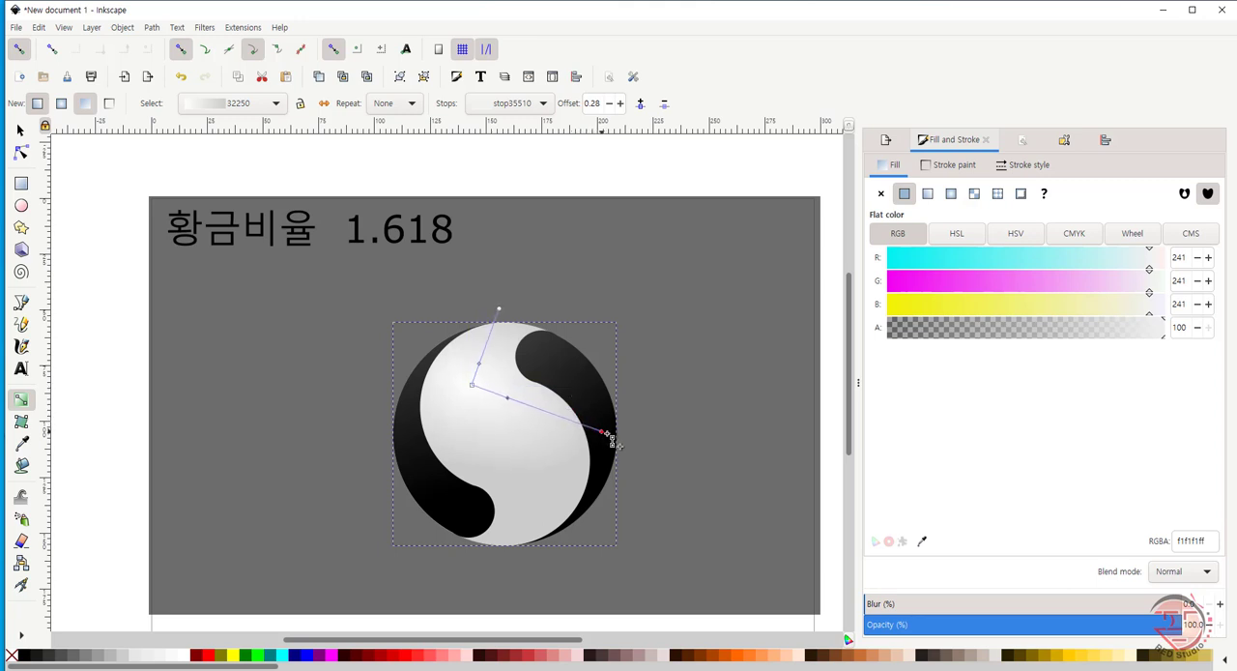
left_click(500, 310)
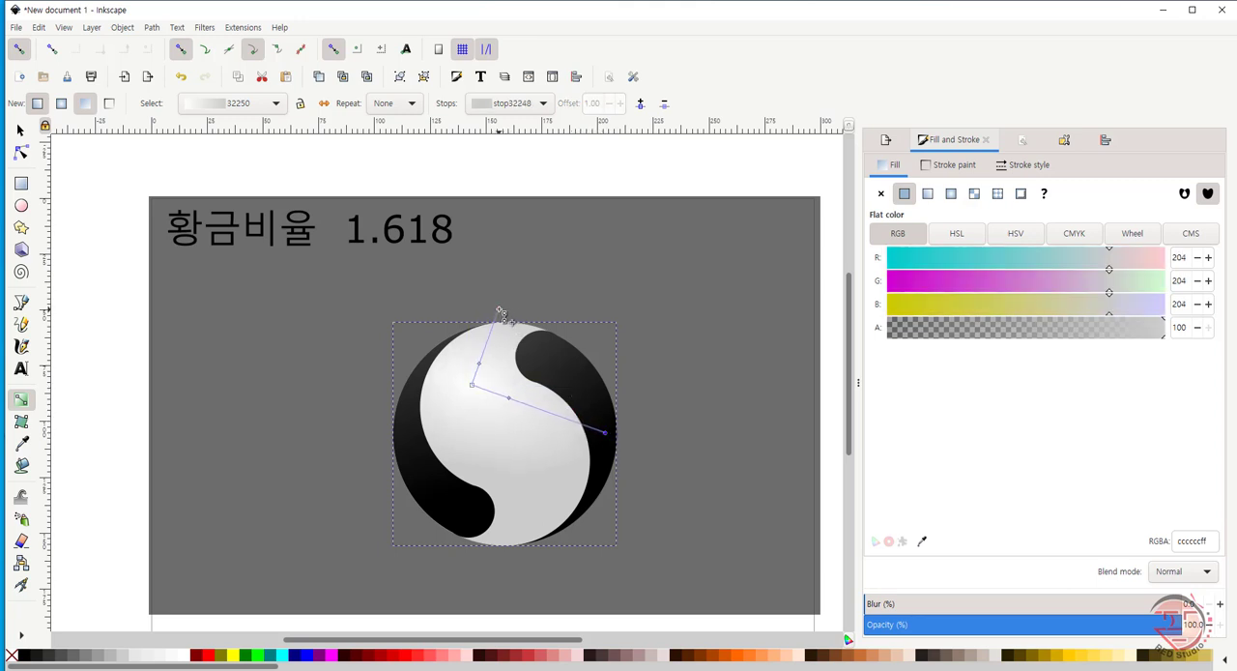
left_click_drag(500, 310, 507, 304)
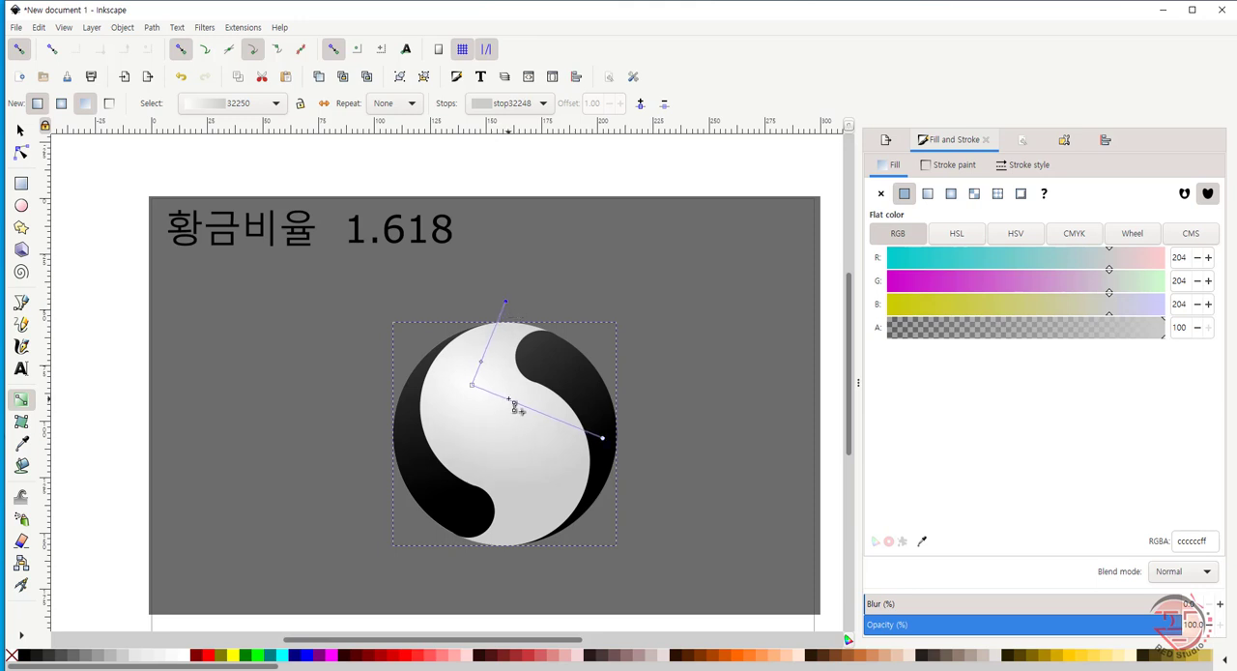
mouse_move(509, 401)
left_mouse_down()
mouse_move(498, 394)
mouse_move(554, 429)
mouse_move(508, 406)
mouse_move(519, 404)
left_mouse_up()
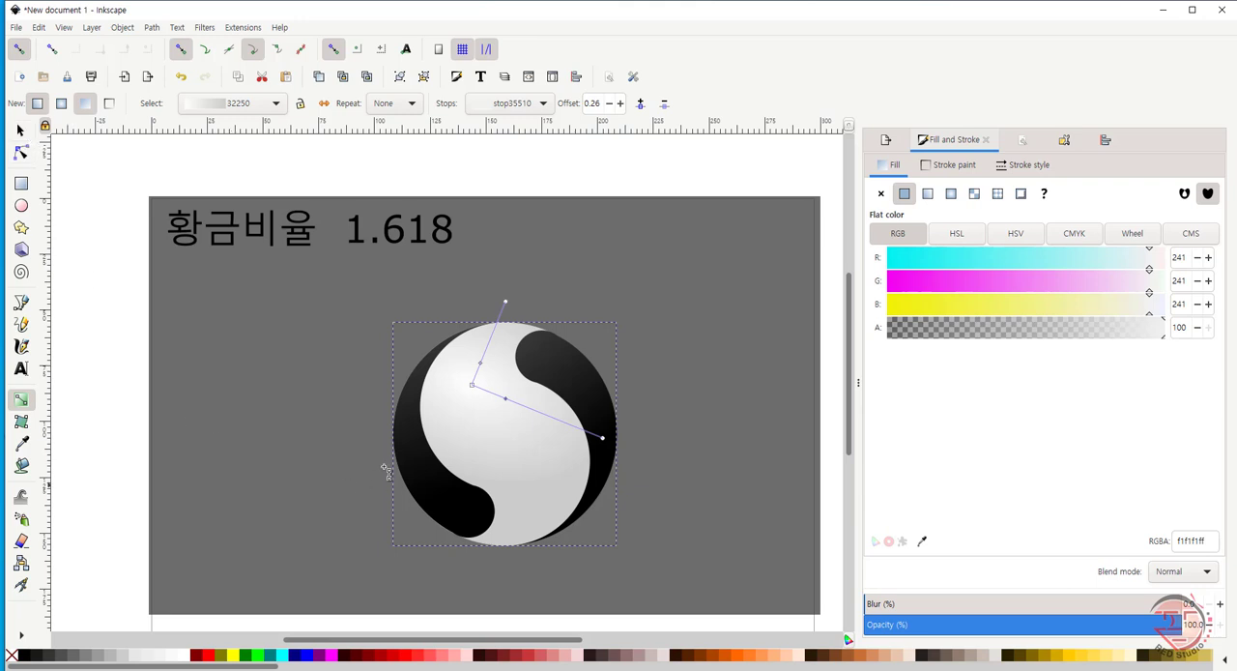
- Check the colour stops of the left lobe's linear gradient
left_click(410, 449)
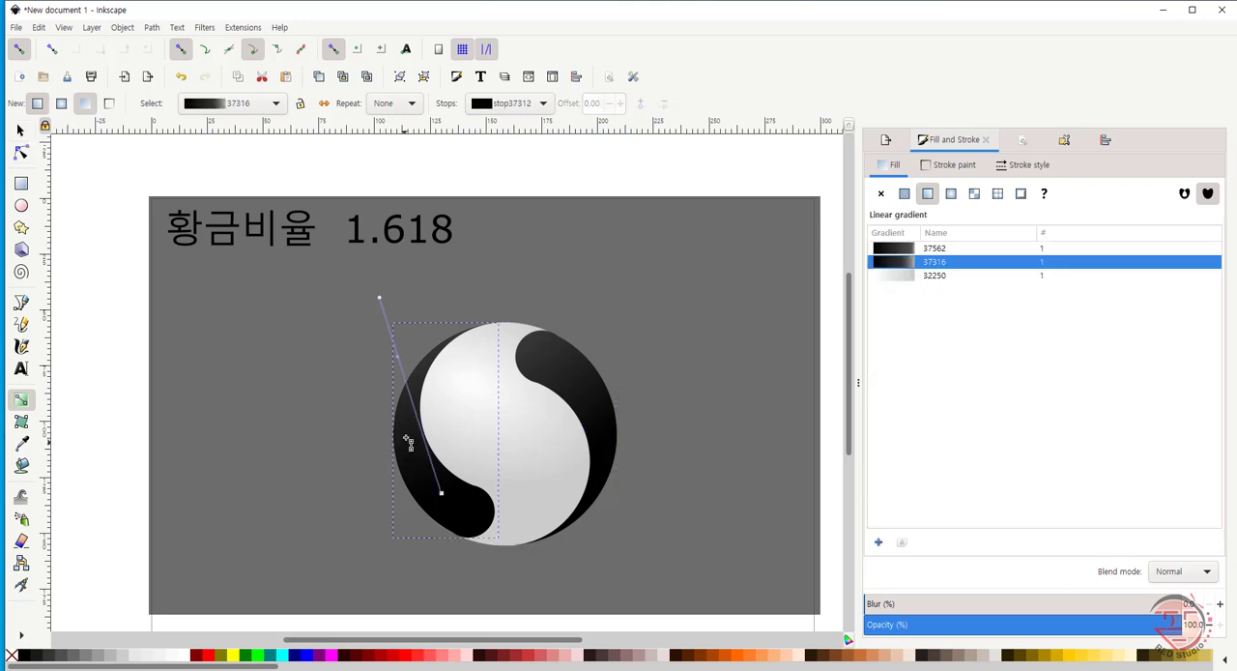
double_click(399, 361)
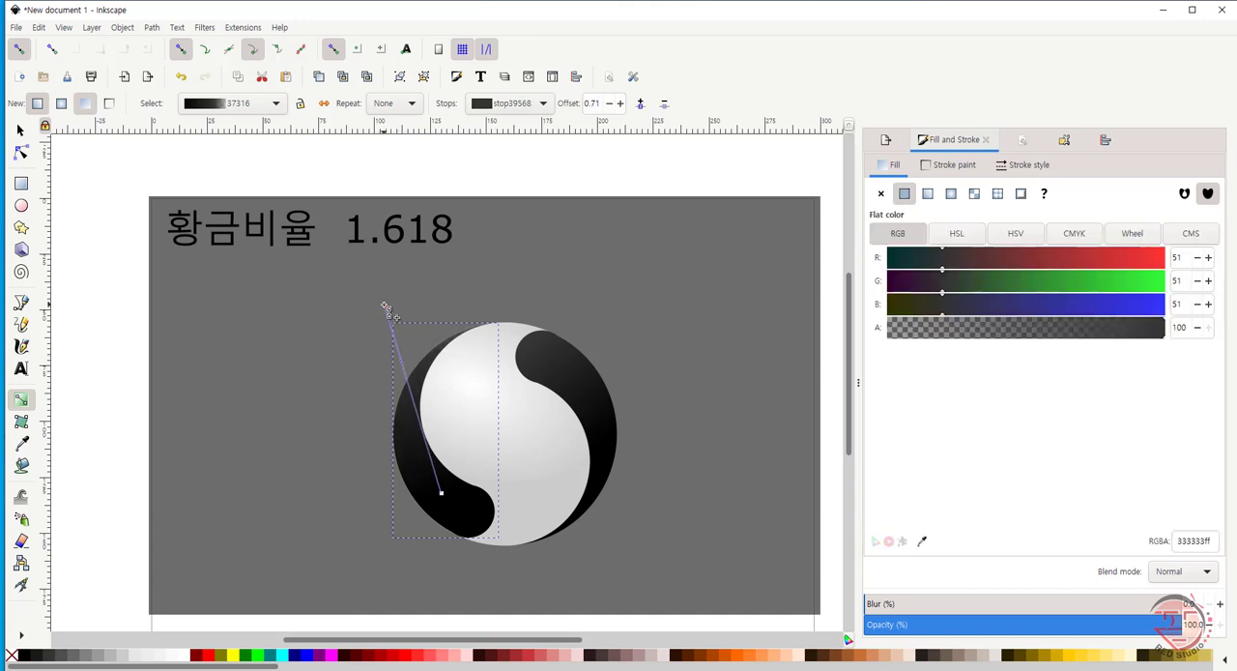
left_click(384, 302)
- Move the outer end of the right lobe's linear gradient up and right to a point above the emblem's centre, and deselect the lobe
left_click(601, 430)
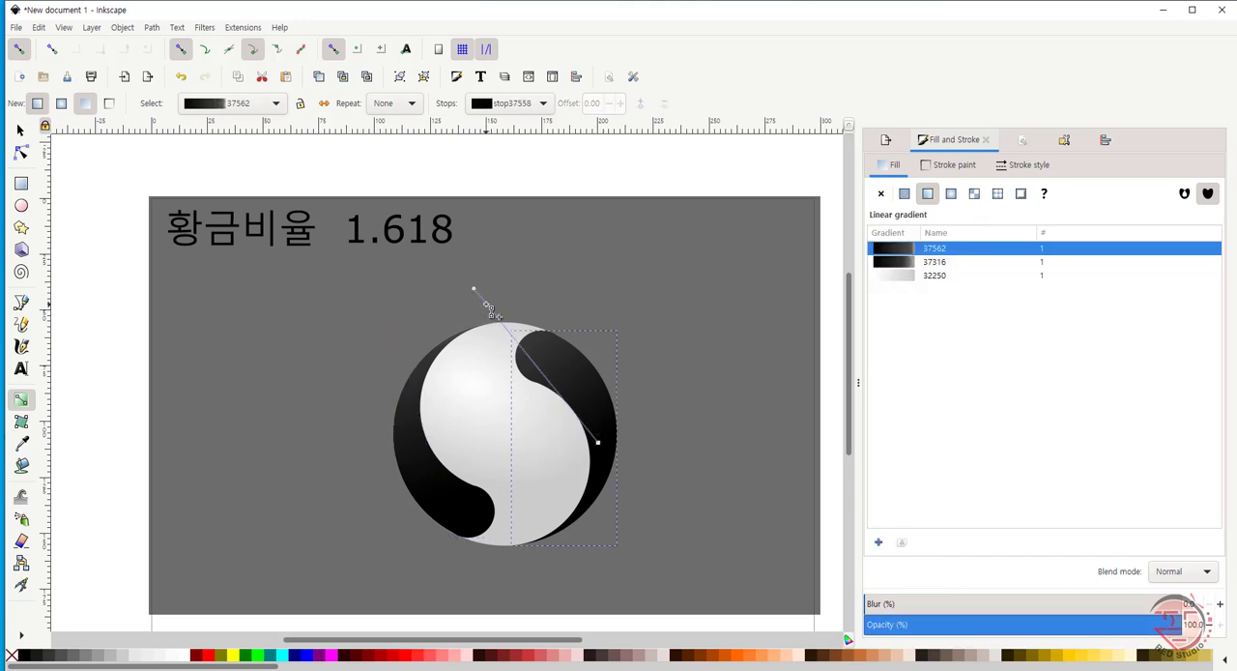
left_click_drag(474, 289, 510, 295)
key("ctrl+z")
left_click_drag(475, 289, 506, 258)
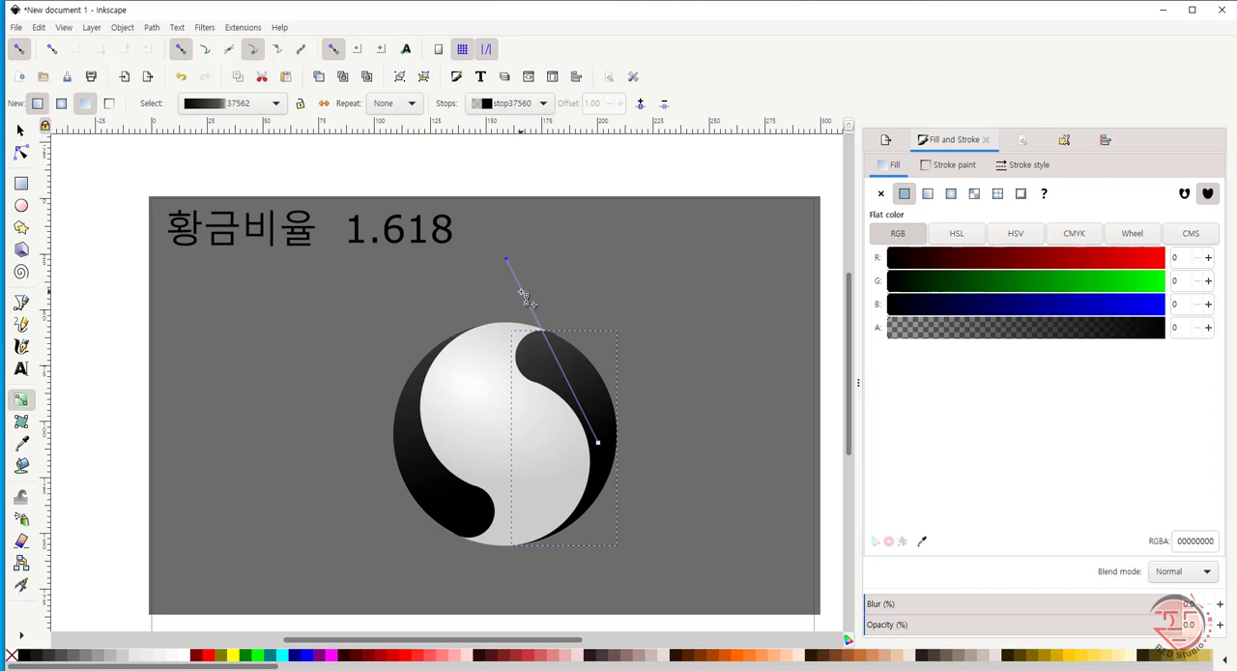
left_click(533, 342)
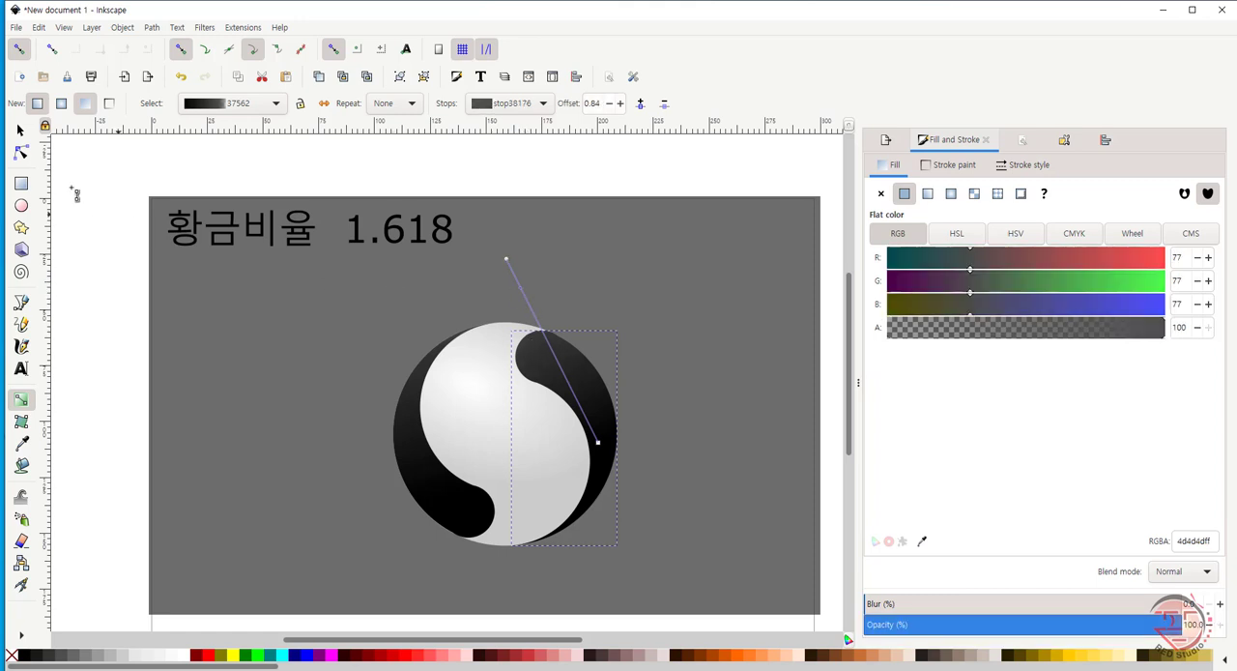
left_click(20, 131)
left_click(153, 413)
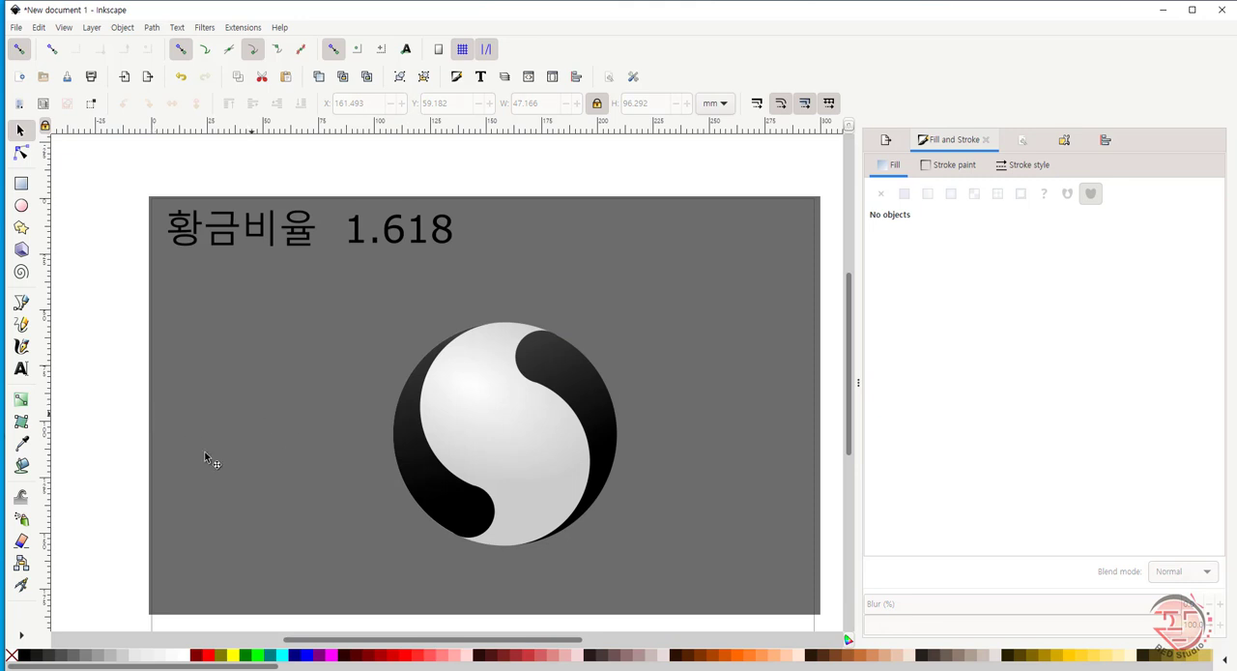